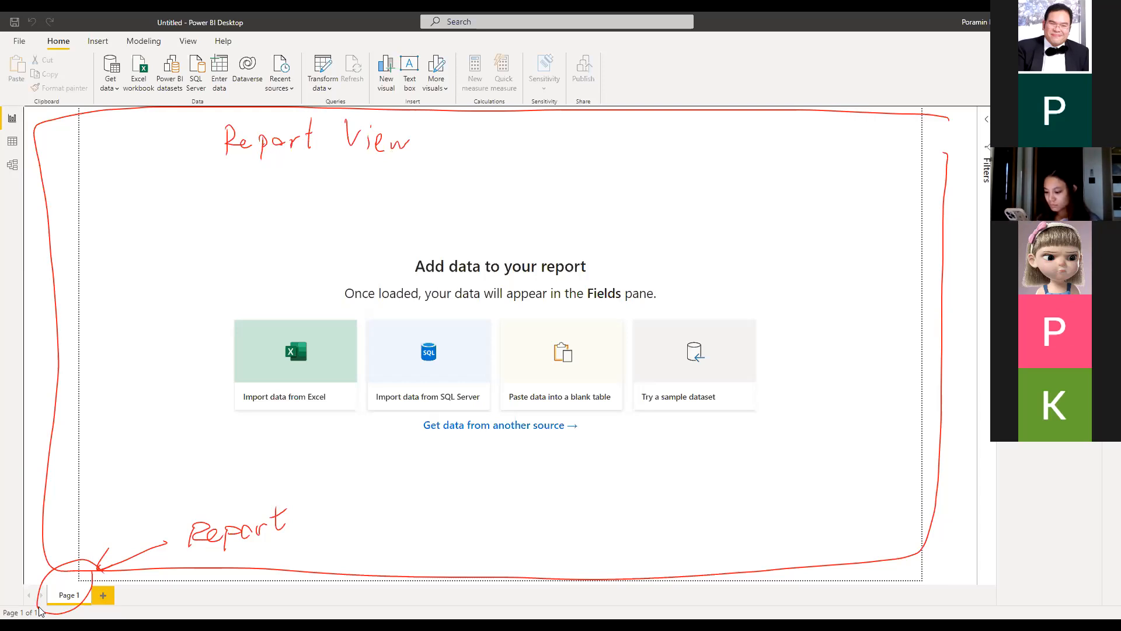
# Dismiss the open menu and show the File backstage's Open report page, which has no recent reports
pyautogui.press('Escape')
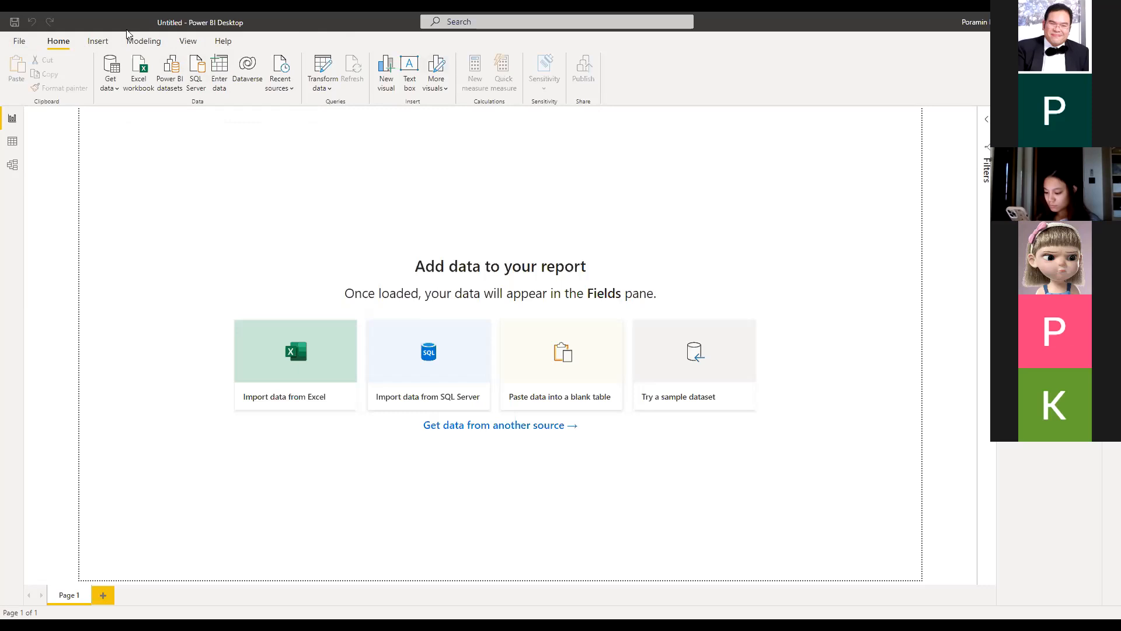
pyautogui.click(21, 43)
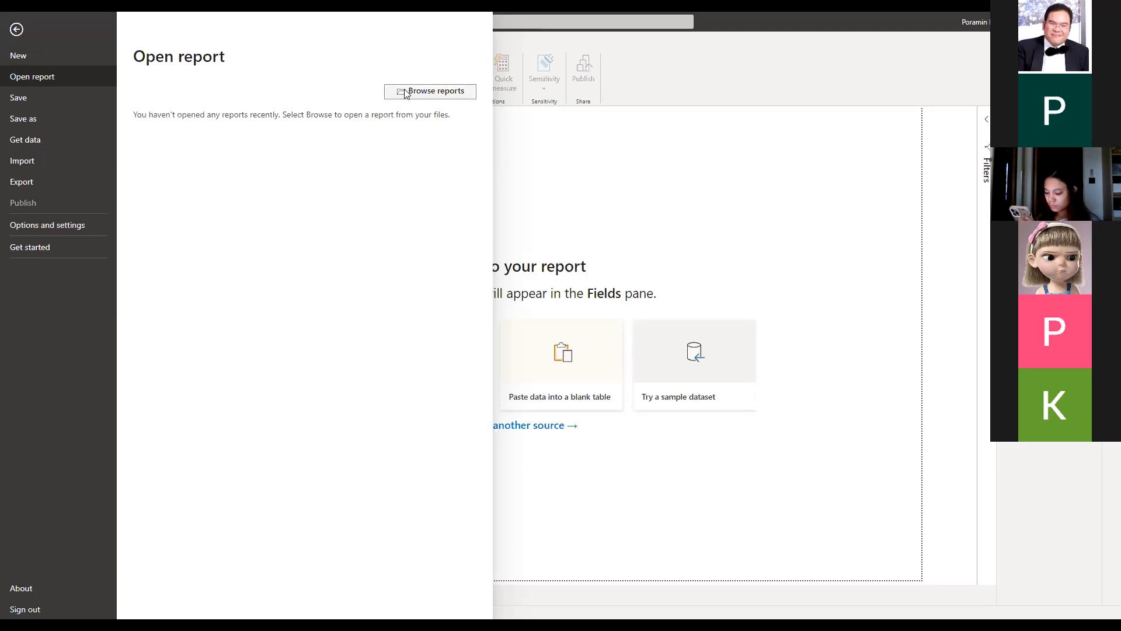
# Leave the File backstage and return to the empty Untitled report canvas
pyautogui.click(17, 30)
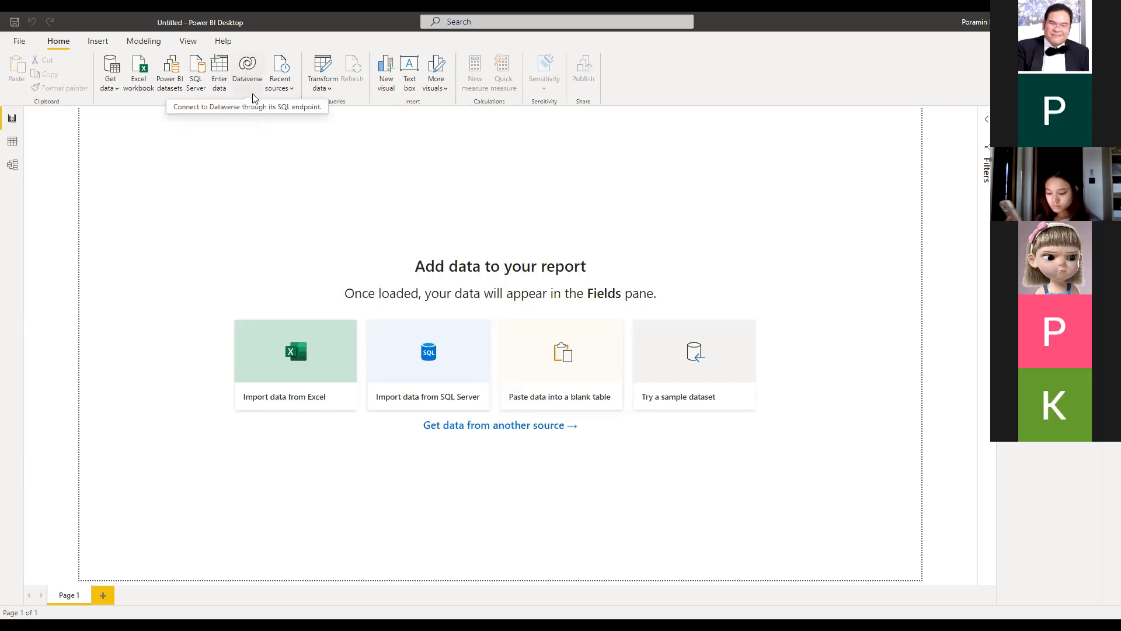
pyautogui.click(291, 88)
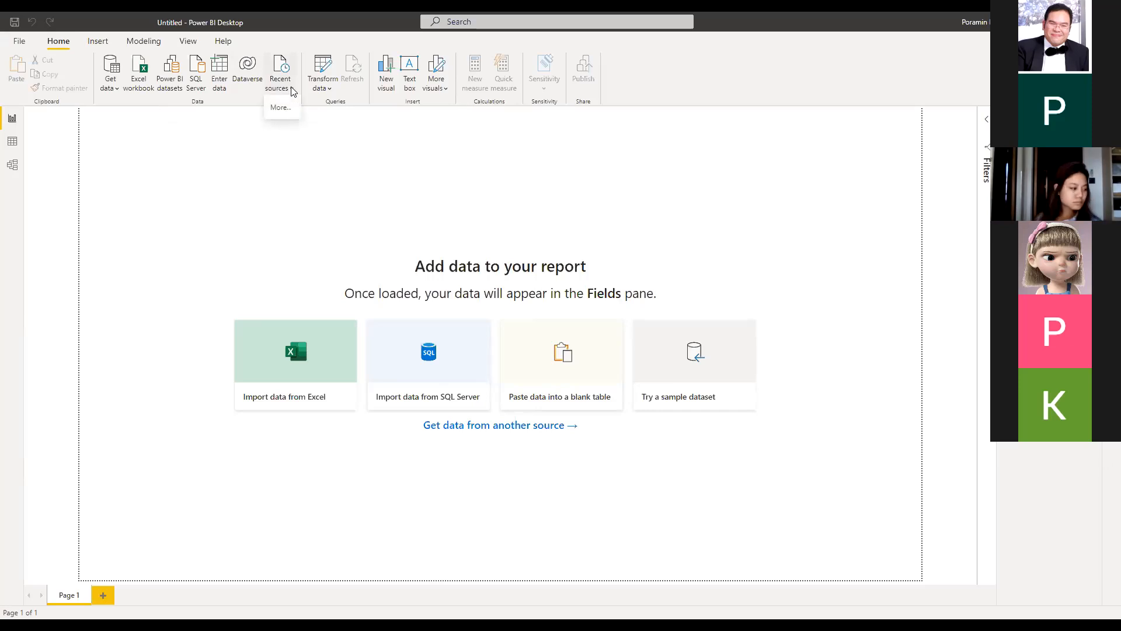
pyautogui.click(277, 147)
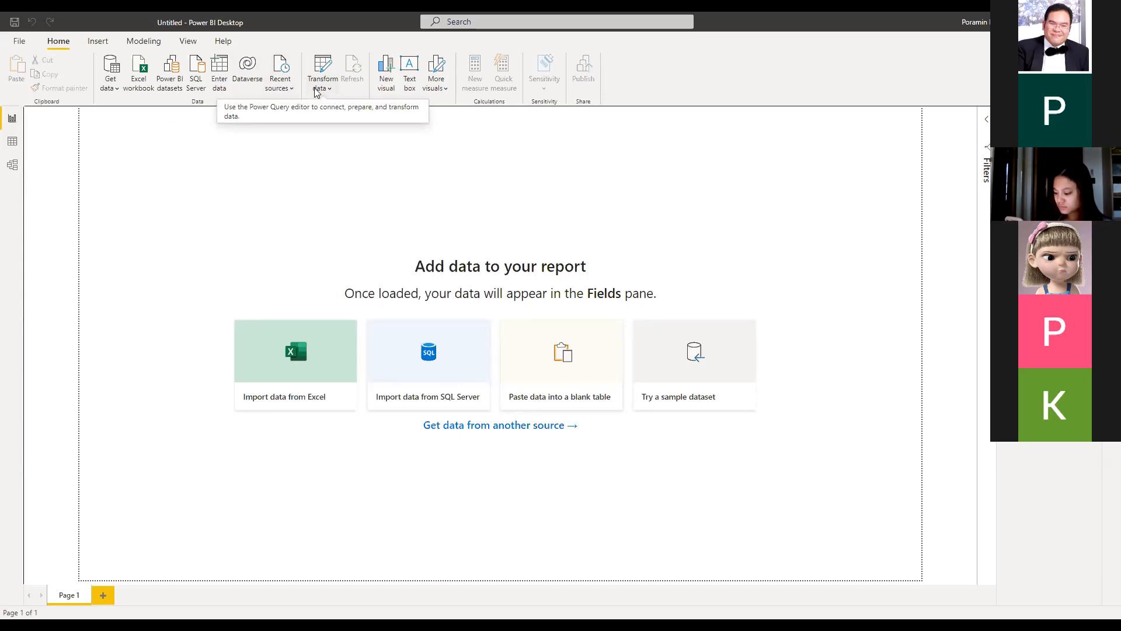
# Expand the Home ribbon's Transform data dropdown to show Transform data and Data source settings
pyautogui.click(320, 90)
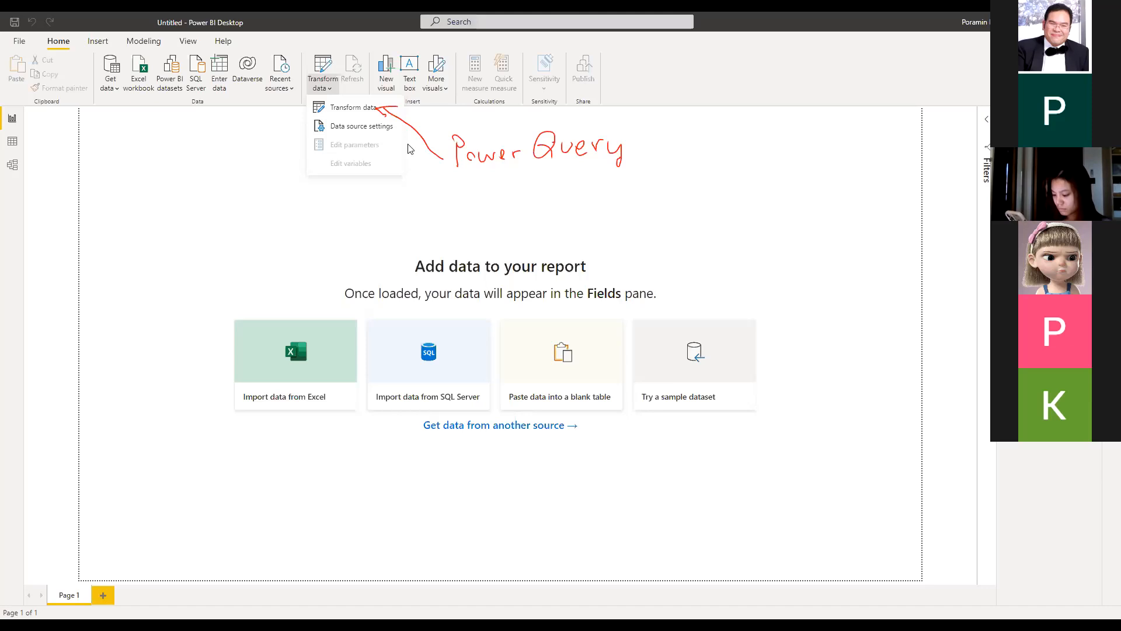
# Insert a blank column-chart visual on Page 1 and an empty text box below it
pyautogui.click(392, 83)
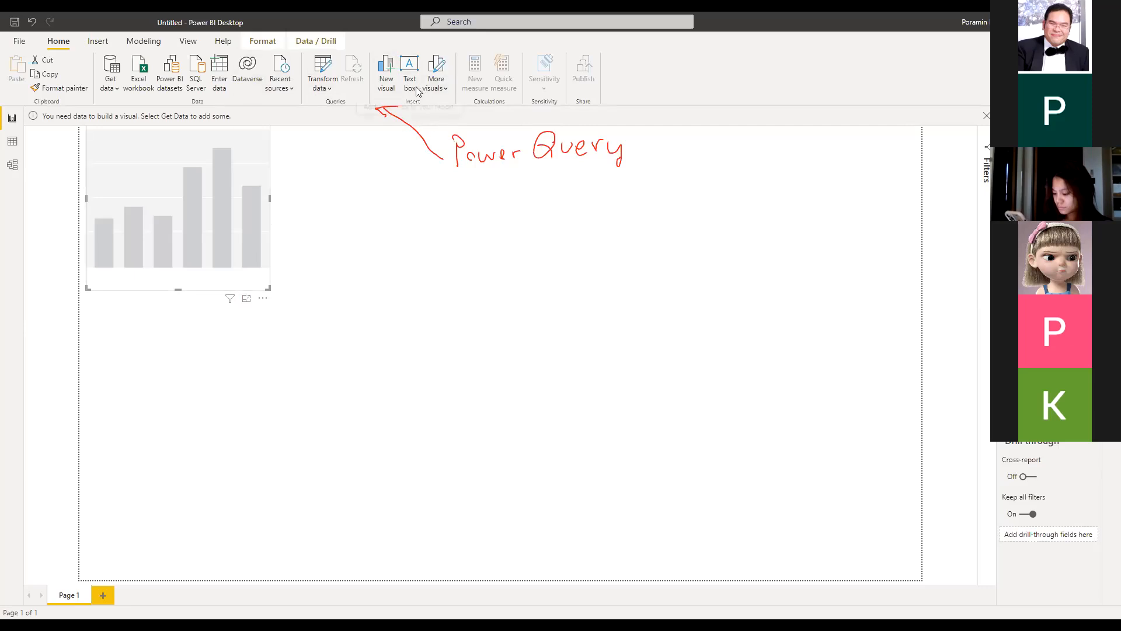
pyautogui.click(409, 69)
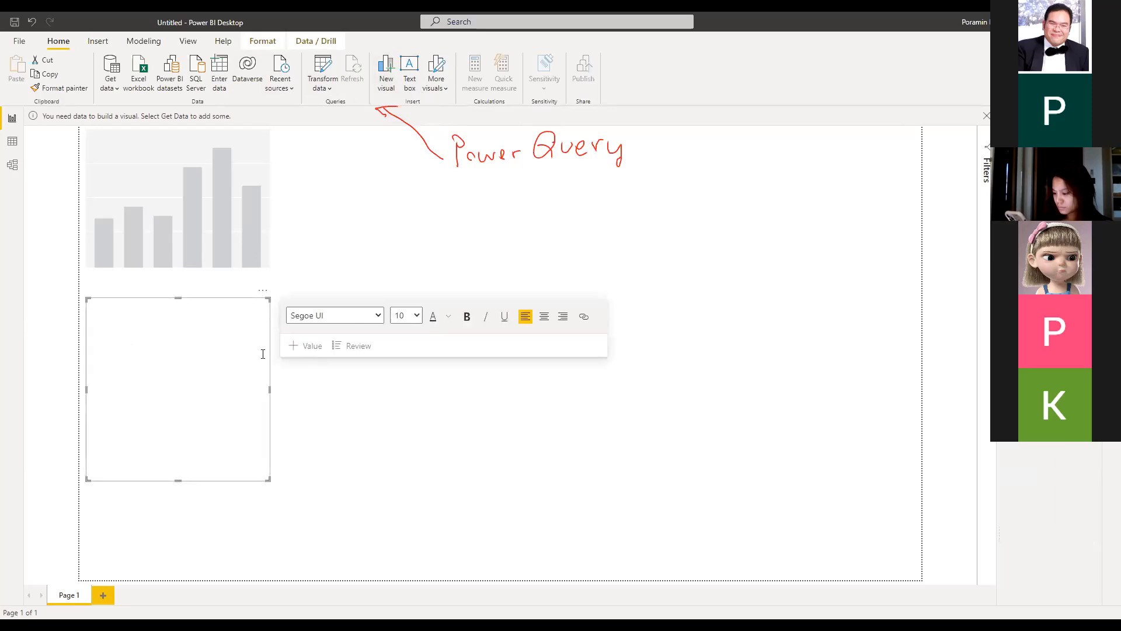
# Discard the empty text box and bring up the More visuals options again
pyautogui.click(447, 91)
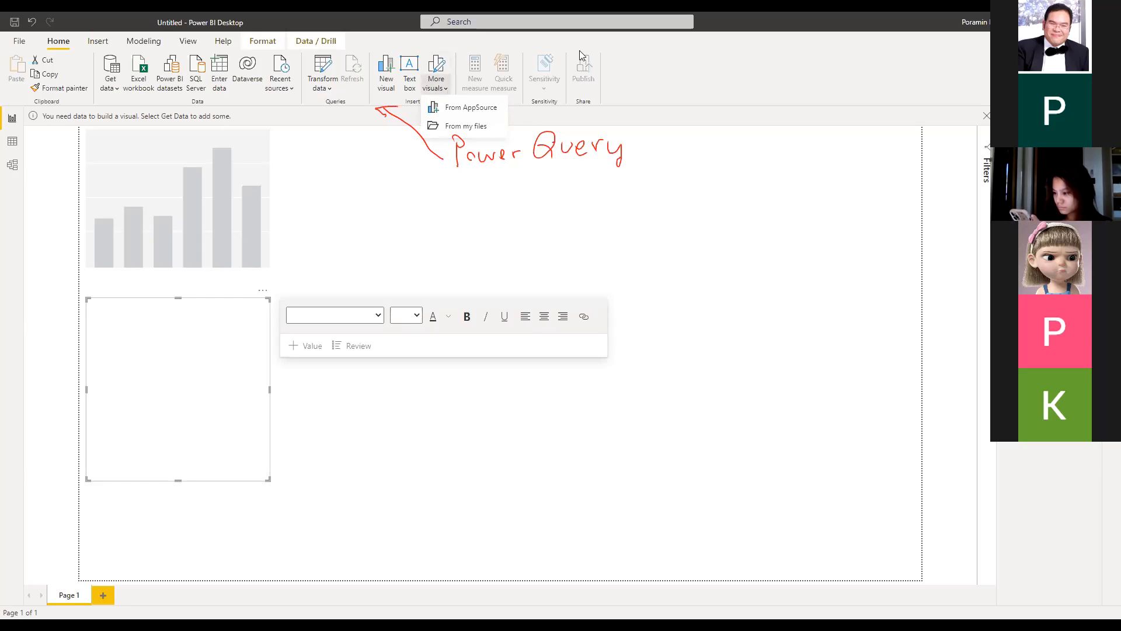
pyautogui.click(539, 220)
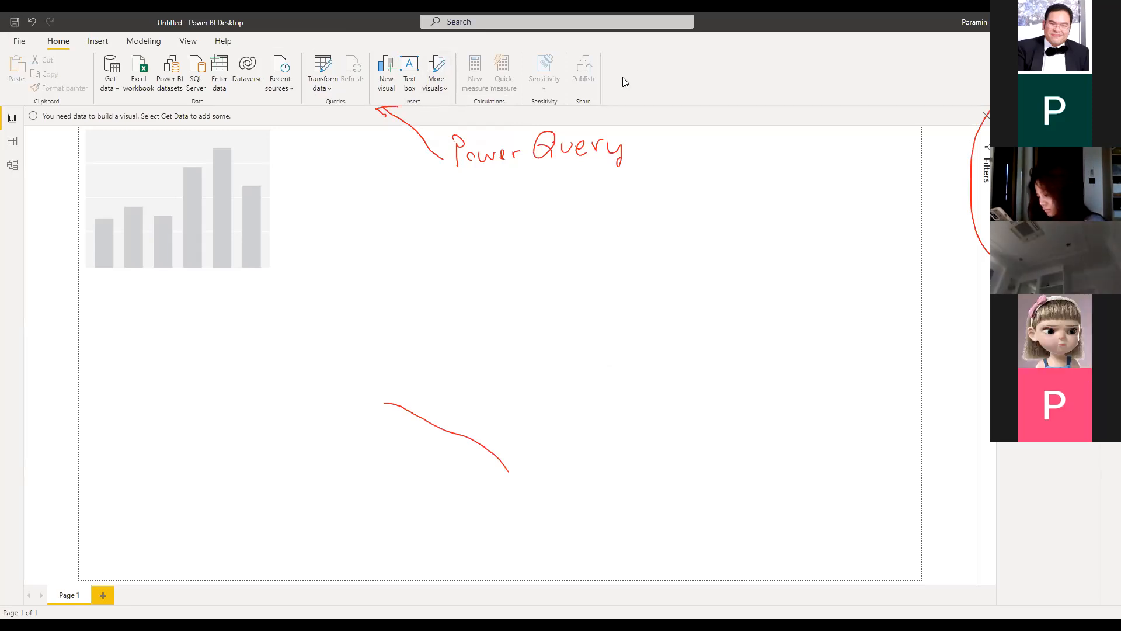
pyautogui.click(448, 87)
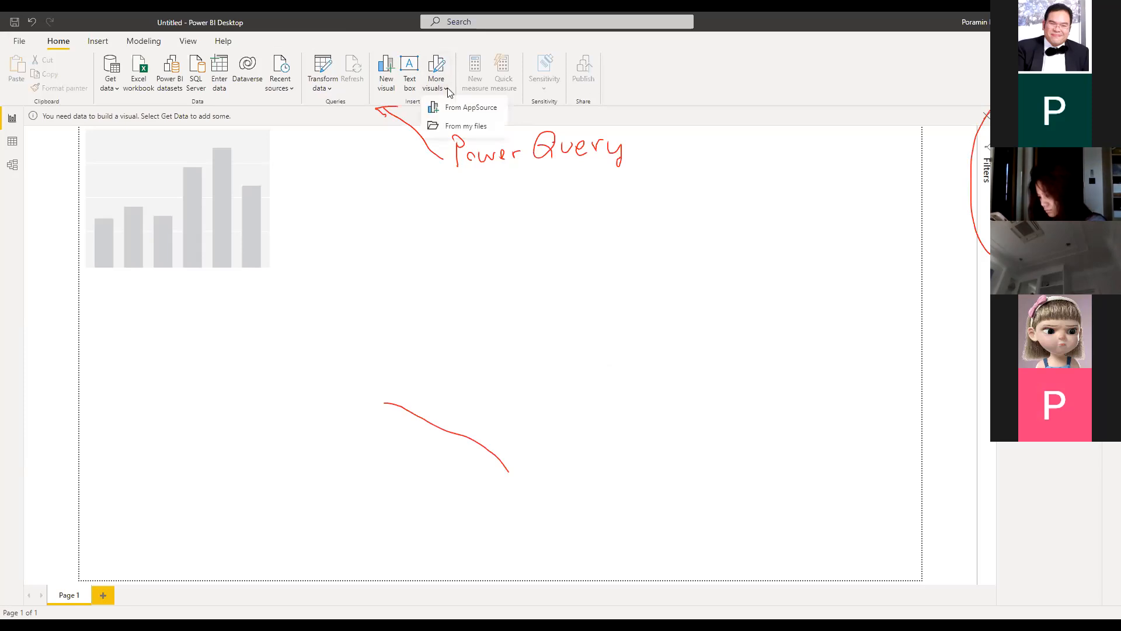
# Browse the AppSource visuals gallery and open the Drill Down TimeSeries PRO by ZoomCharts details page
pyautogui.click(472, 116)
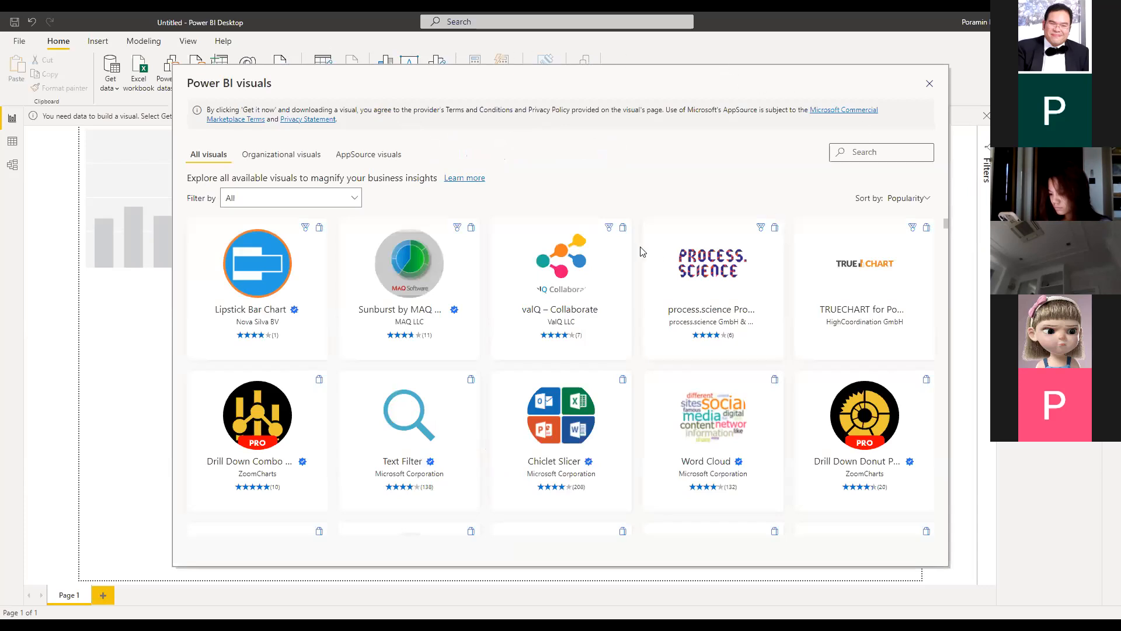
pyautogui.scroll(-3, 583, 295)
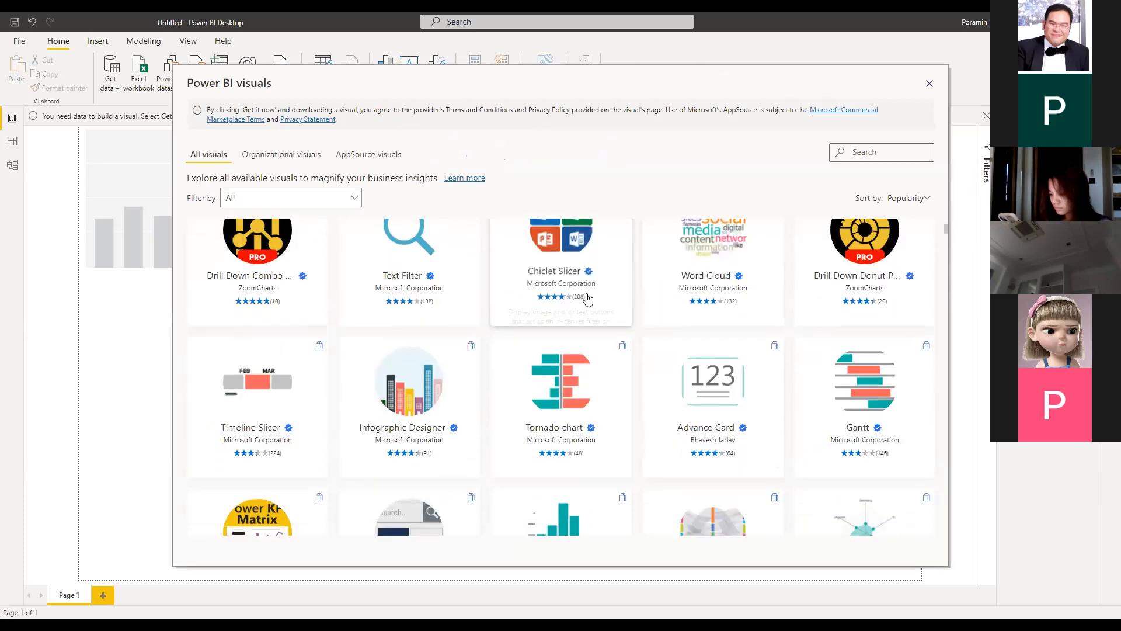
pyautogui.scroll(2, 587, 299)
pyautogui.scroll(-4, 614, 292)
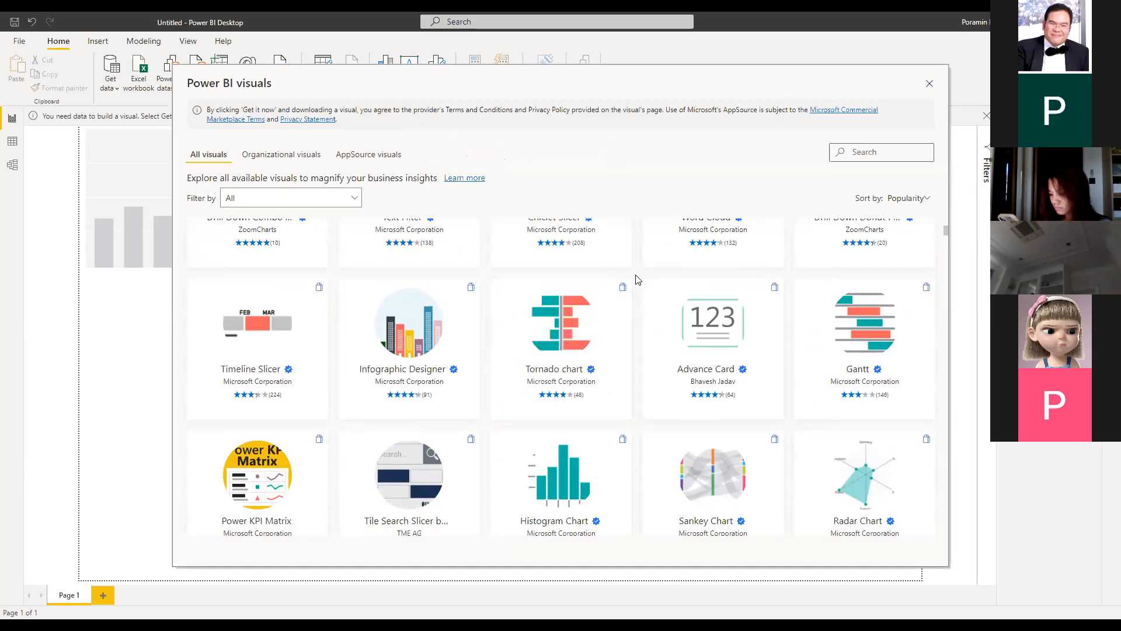
pyautogui.scroll(-4, 637, 280)
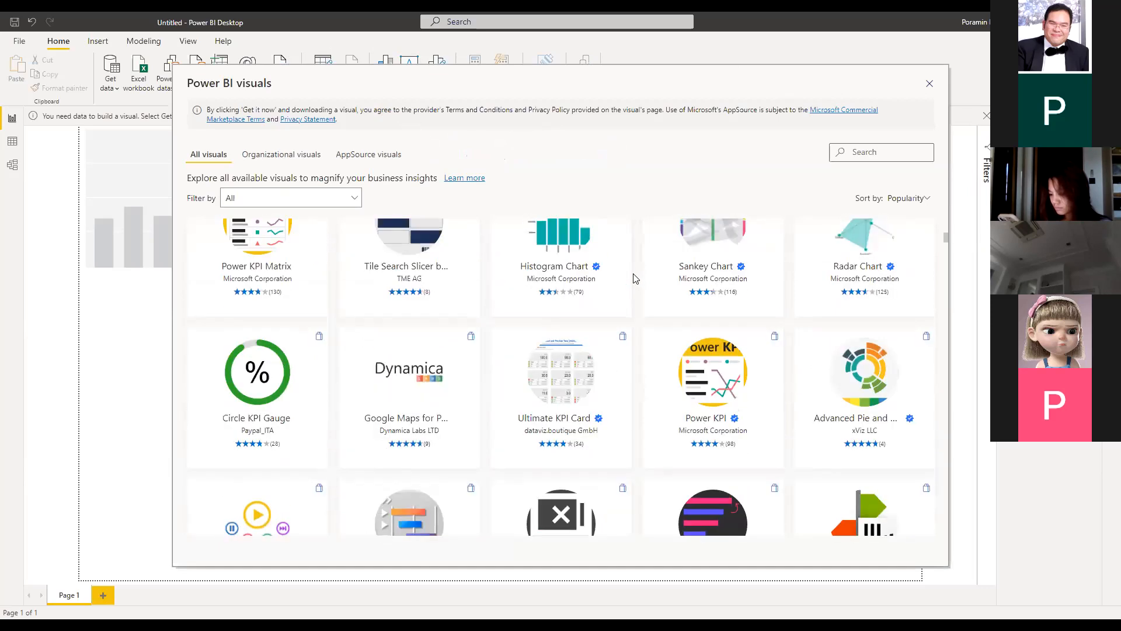
pyautogui.scroll(-1, 636, 278)
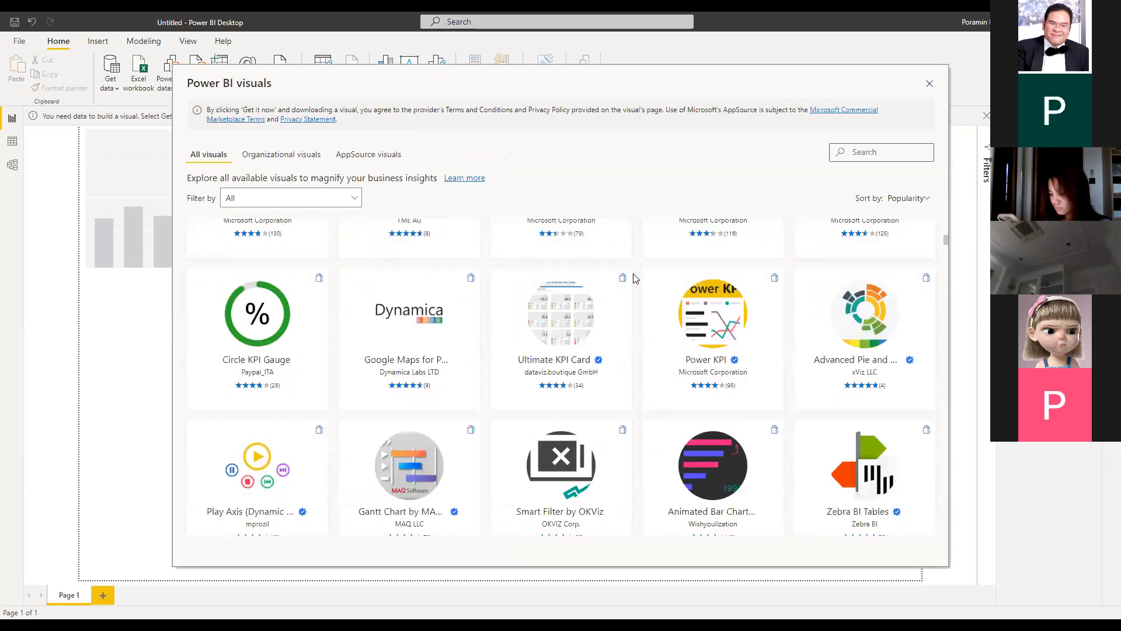
pyautogui.scroll(-3, 636, 278)
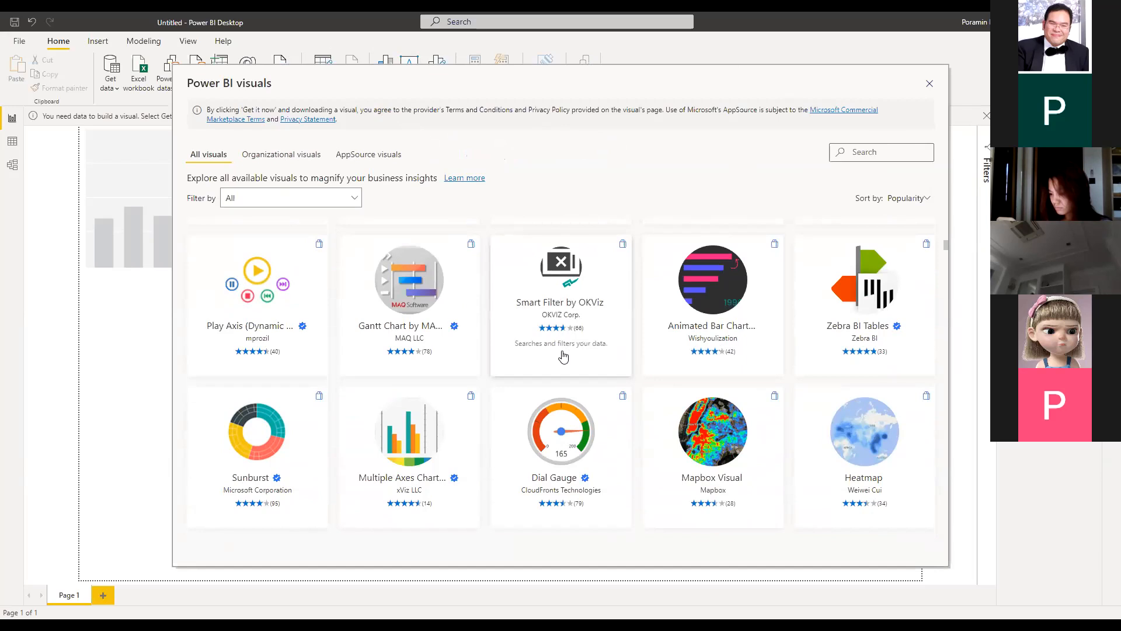
pyautogui.scroll(-5, 949, 273)
pyautogui.scroll(-10, 951, 292)
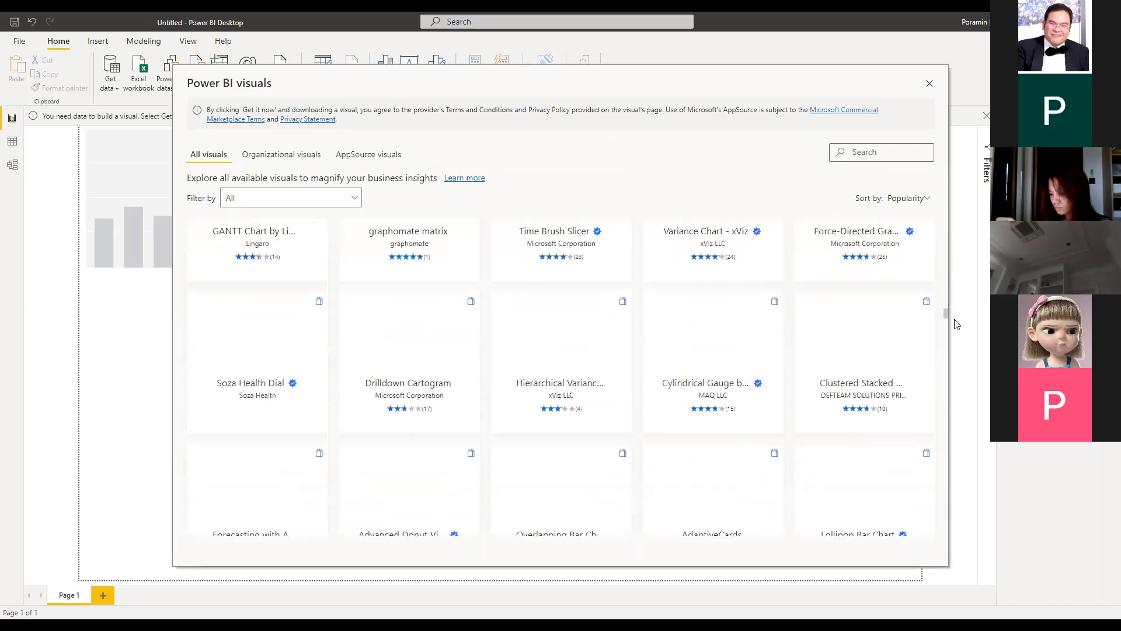
pyautogui.scroll(1, 952, 349)
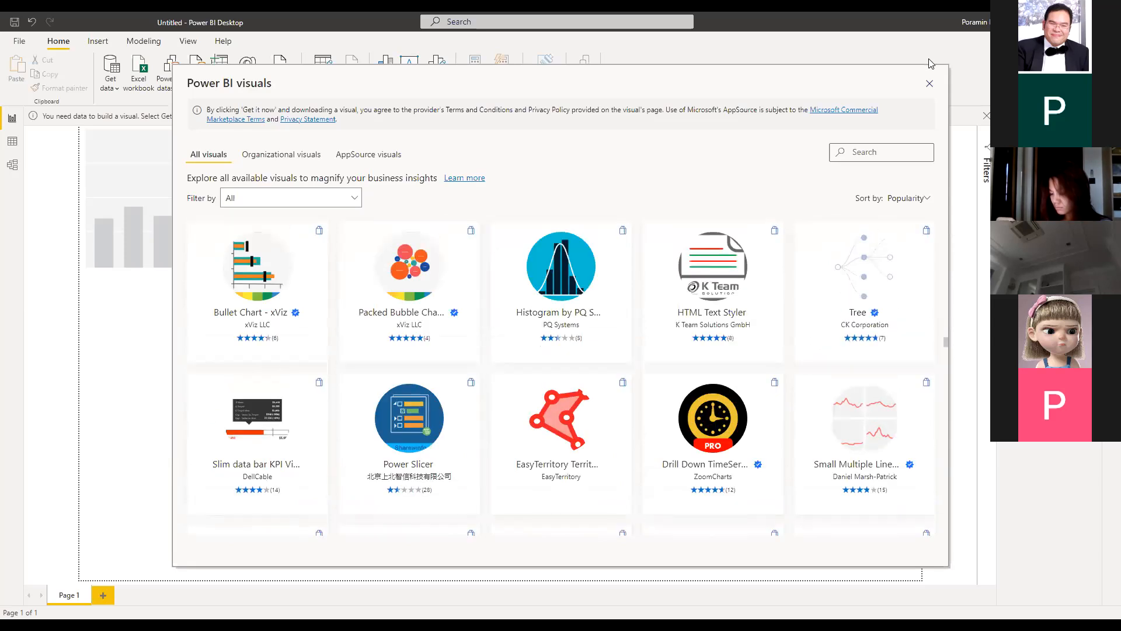
pyautogui.scroll(-1, 866, 319)
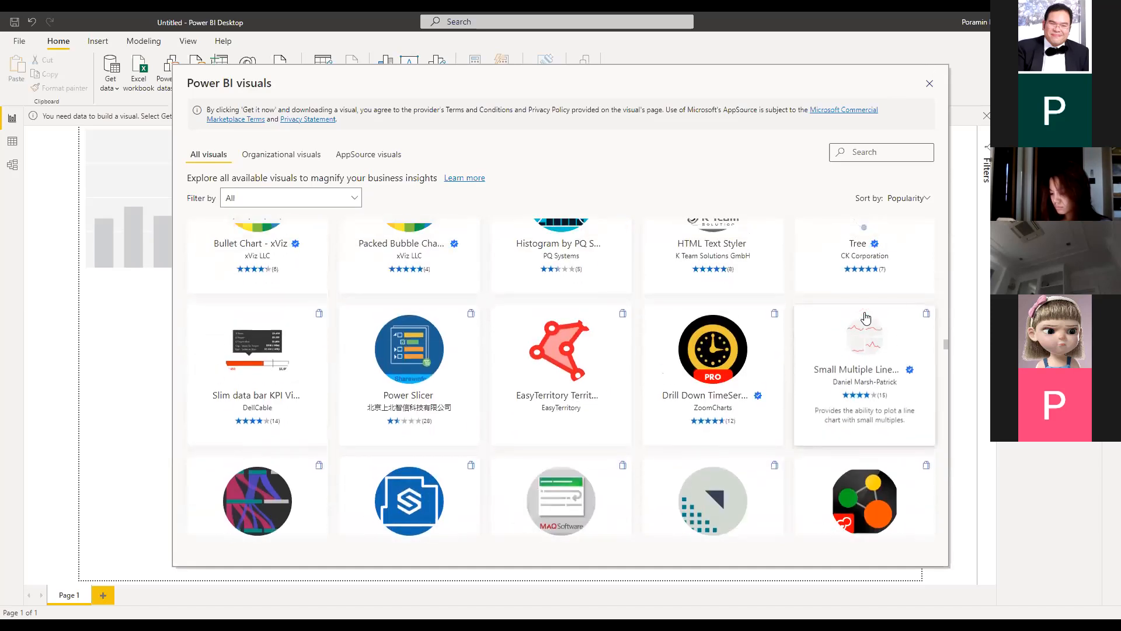
pyautogui.click(753, 360)
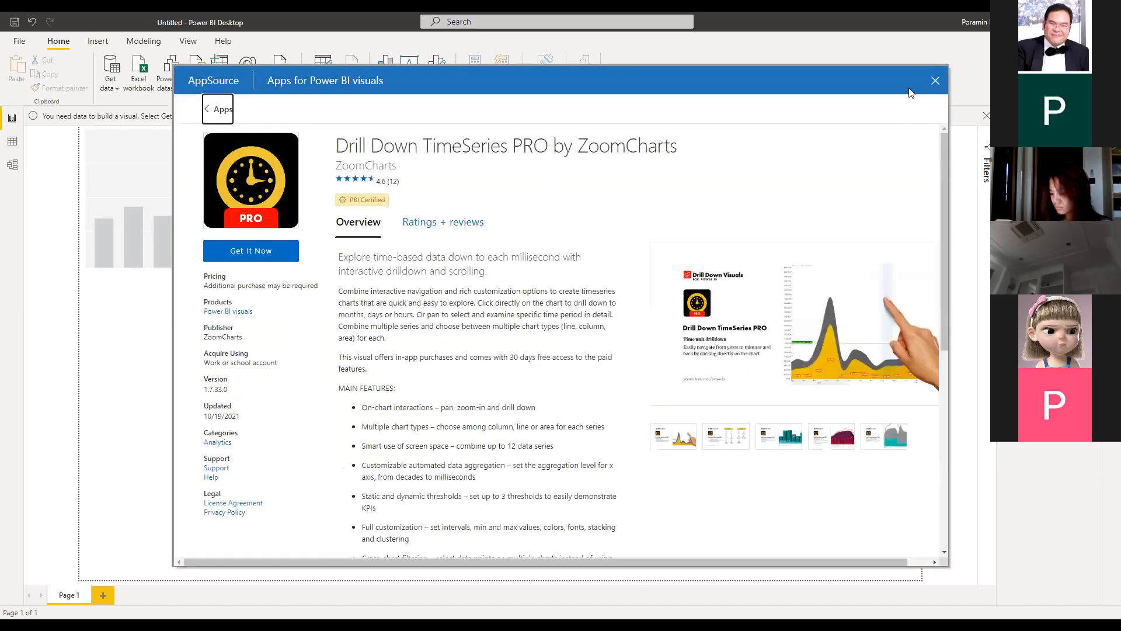
# Close the visuals marketplace window and add a new Page 2 to the report
pyautogui.click(934, 82)
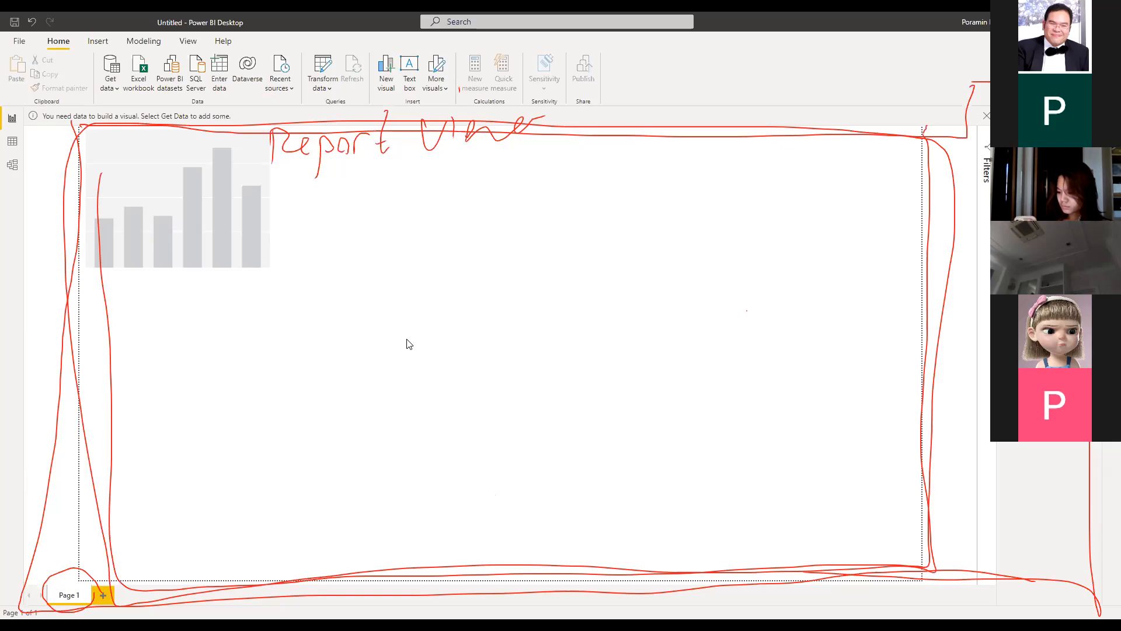
pyautogui.click(105, 596)
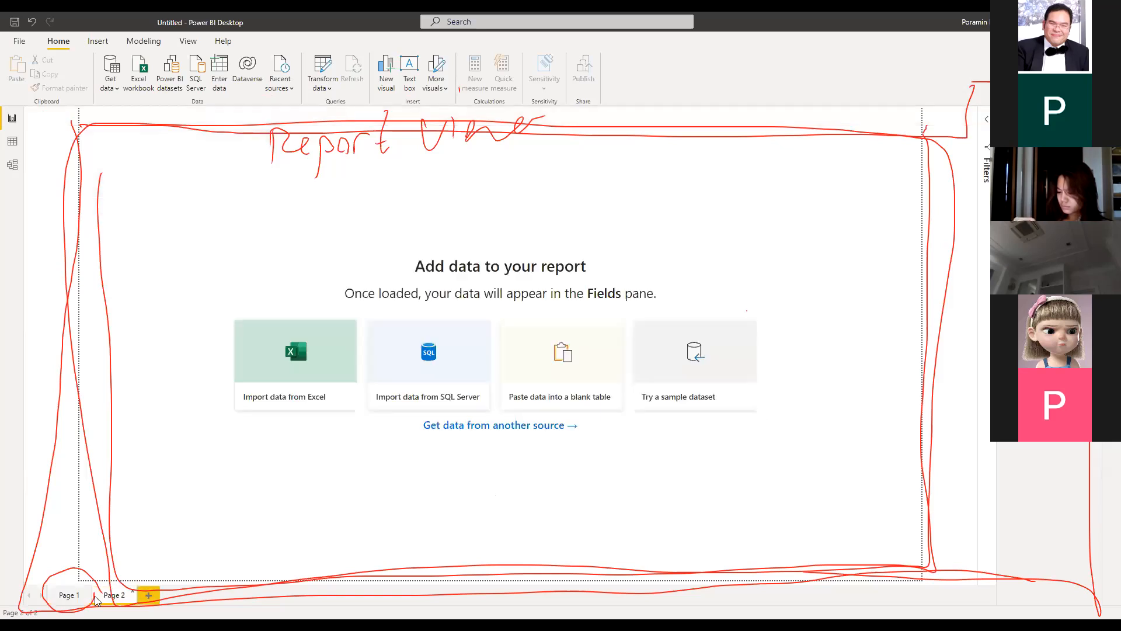
# Switch back to Page 1 with its empty column chart placeholder
pyautogui.click(66, 595)
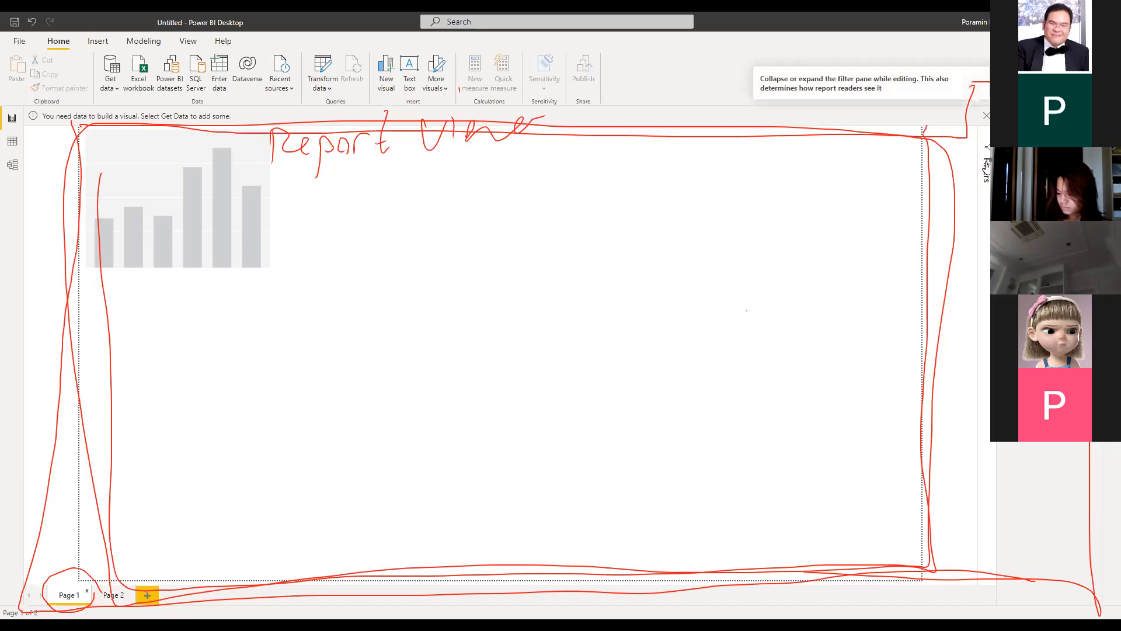
# Expand the Filters pane, dismiss the need-data bar, and expand the Visualizations and Fields panes
pyautogui.click(987, 169)
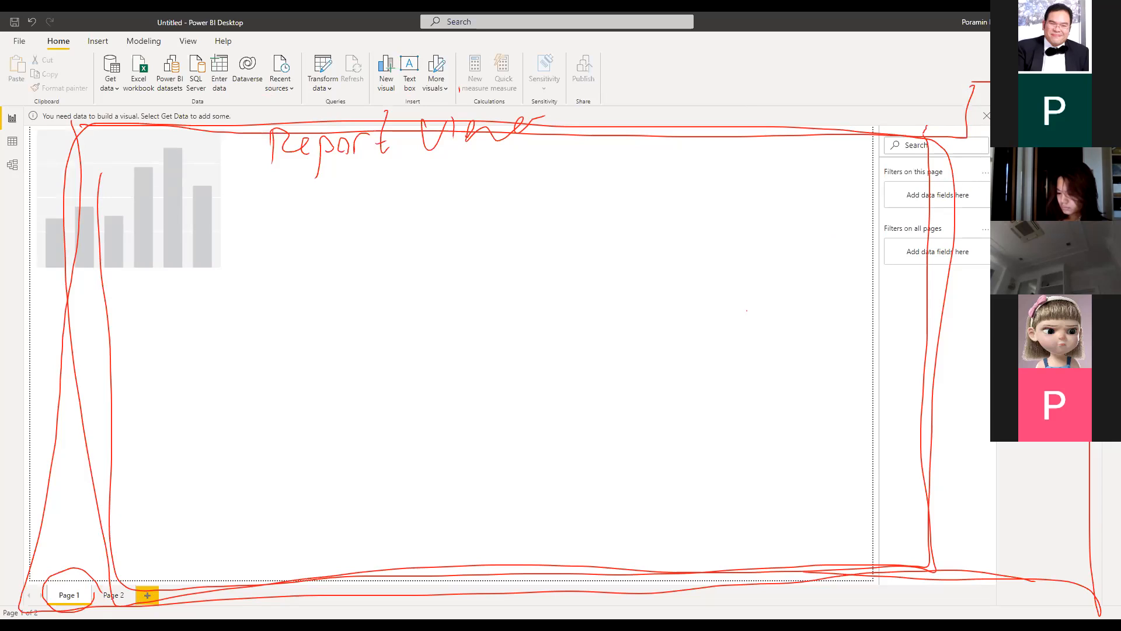
pyautogui.click(987, 116)
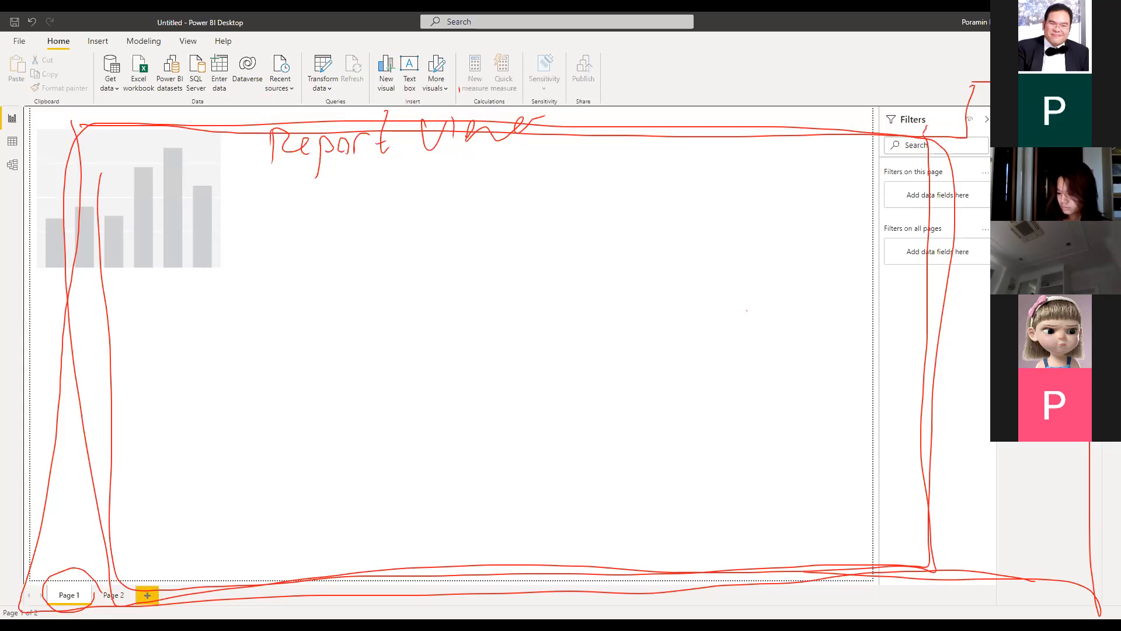
pyautogui.click(1112, 120)
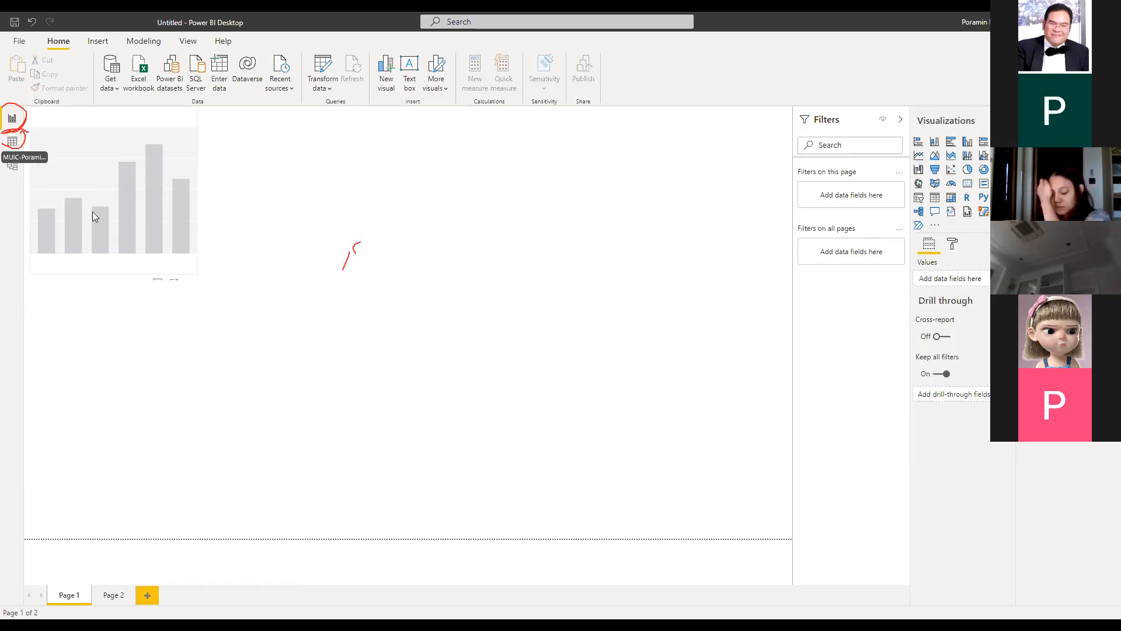
# Switch from Report view to the empty Data view with no tables loaded
pyautogui.click(11, 142)
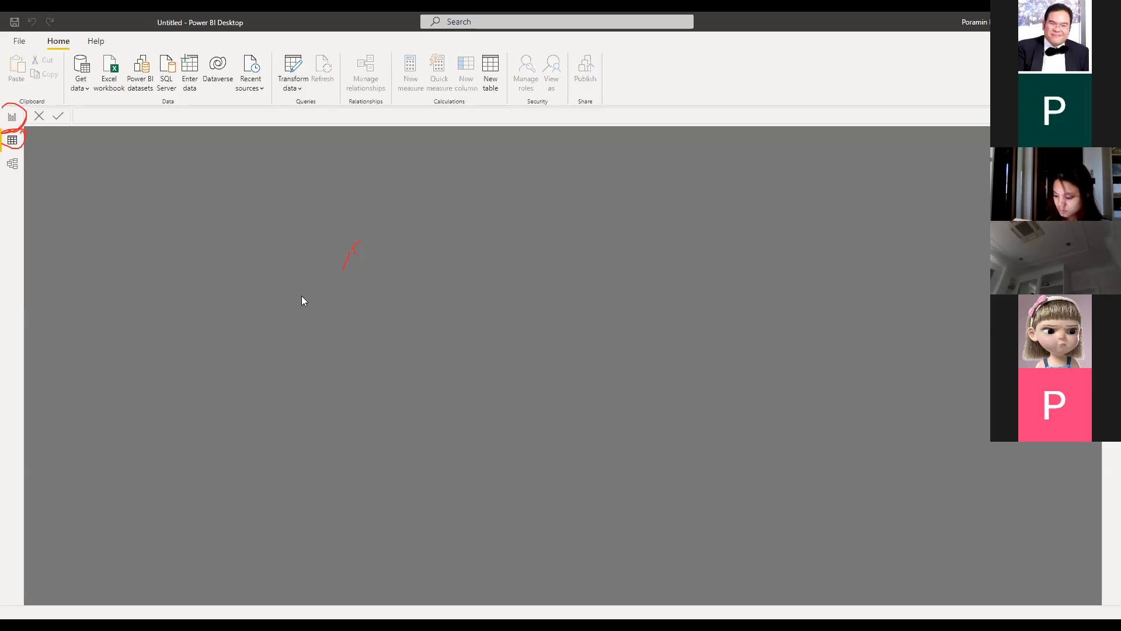
# Switch to the Model view and wipe the handwritten annotations, leaving the empty table layout
pyautogui.click(14, 168)
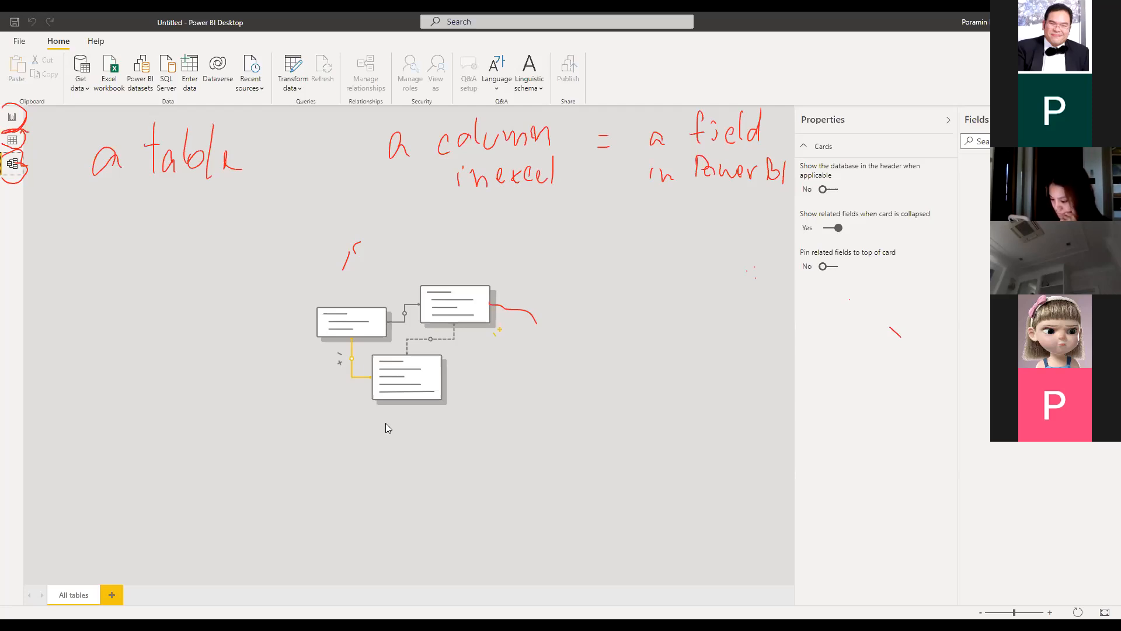
pyautogui.press('Escape')
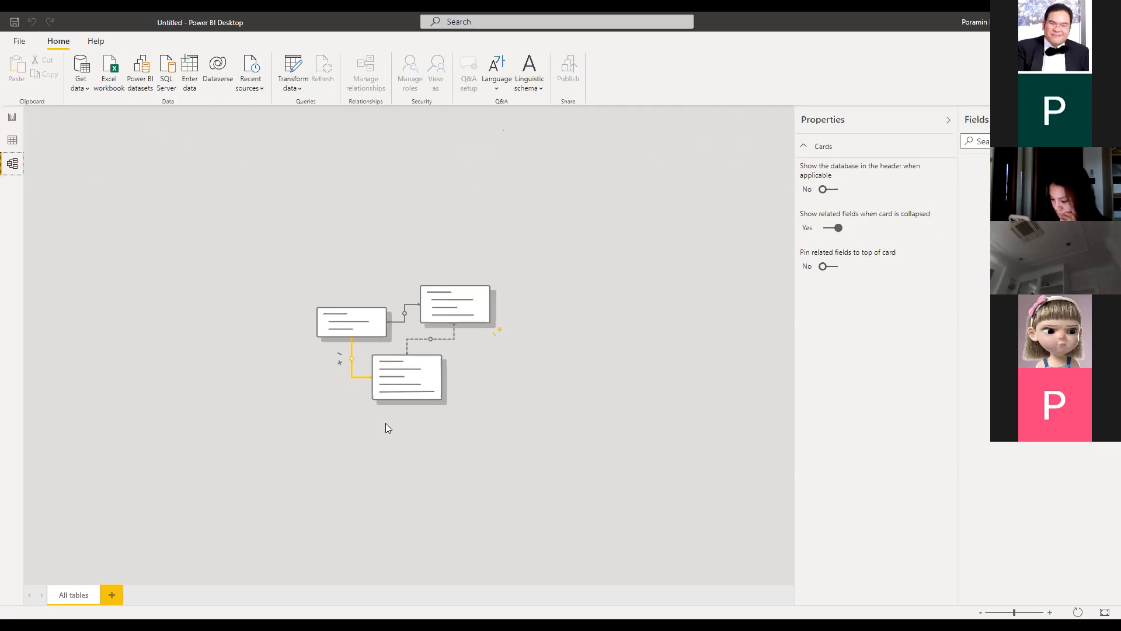
# In Report view, remove the placeholder column chart and the remaining empty visual from Page 1
pyautogui.click(13, 118)
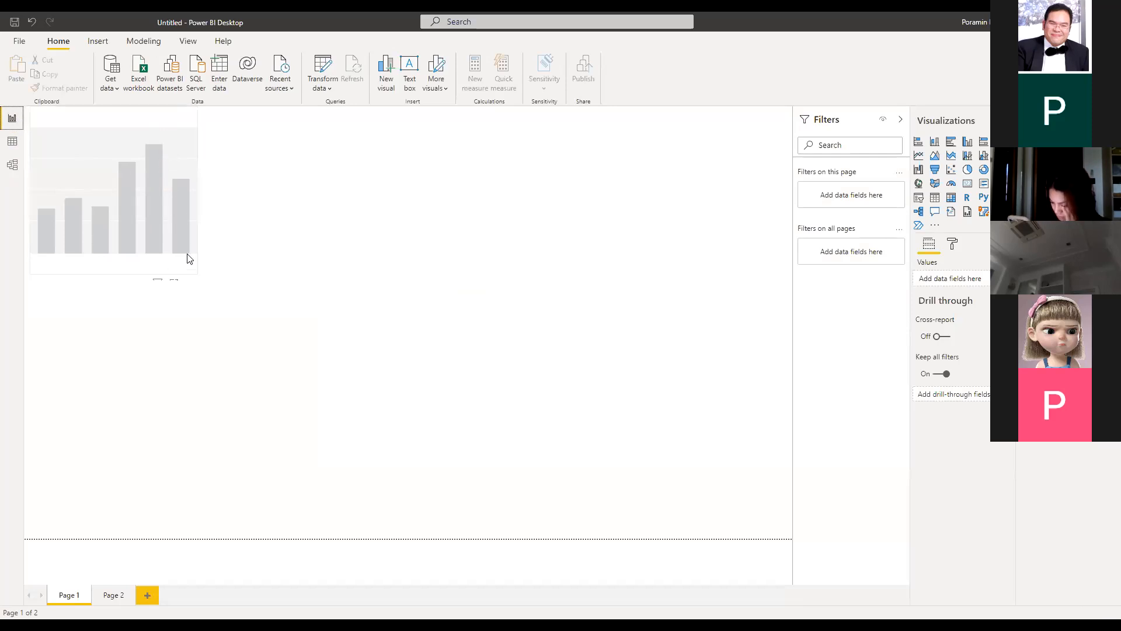
pyautogui.click(157, 124)
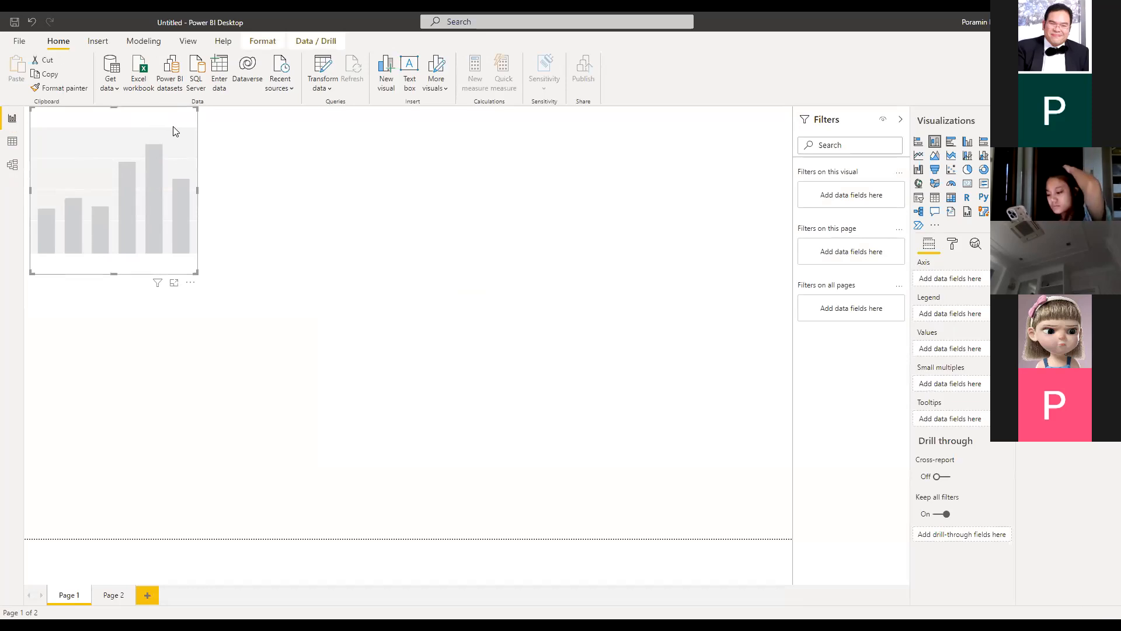
pyautogui.rightClick(173, 131)
pyautogui.click(187, 228)
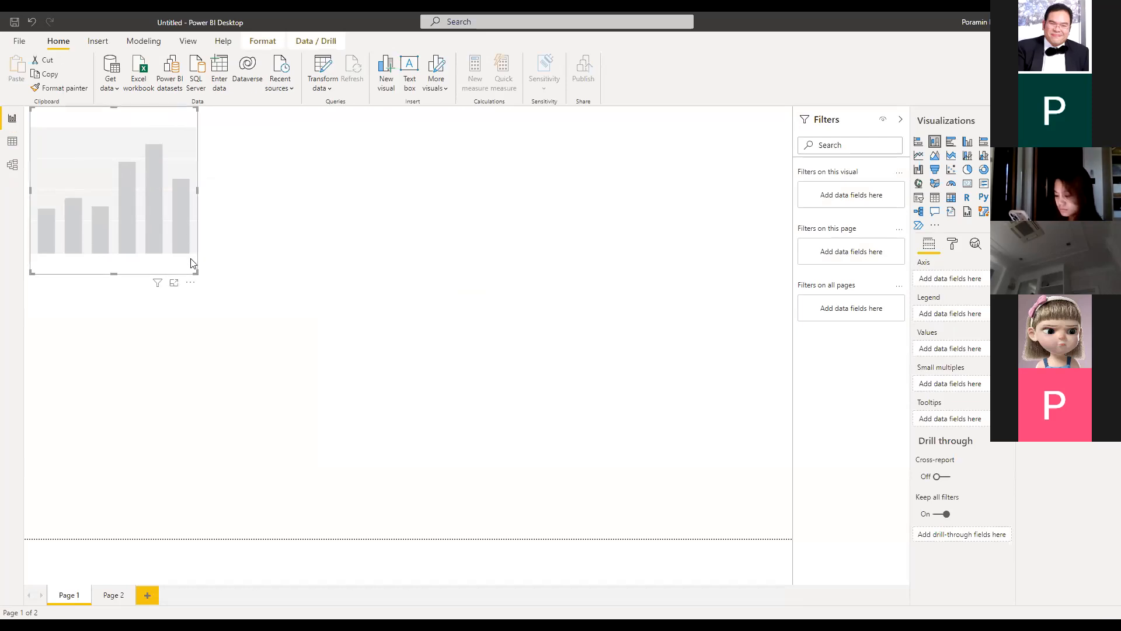
pyautogui.click(194, 285)
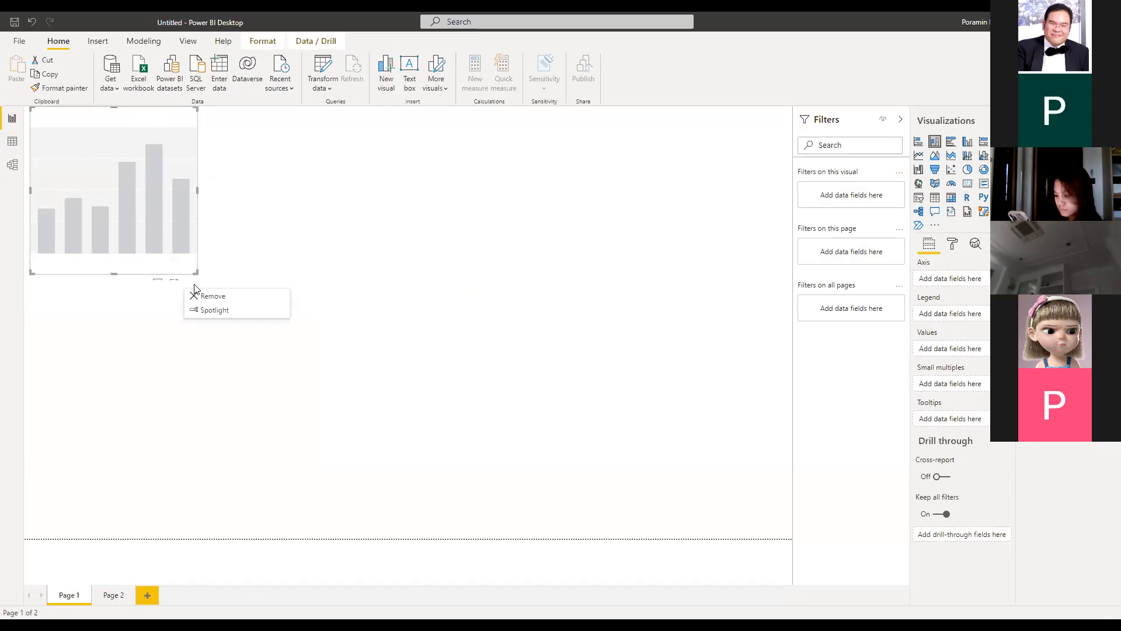
pyautogui.click(193, 283)
pyautogui.click(194, 284)
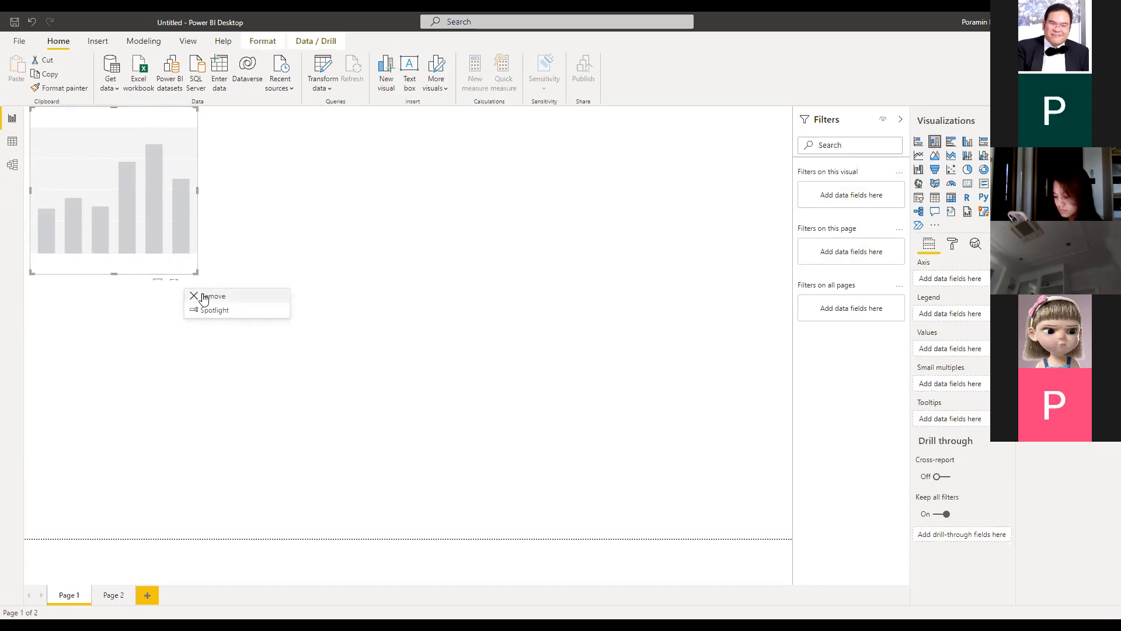
pyautogui.click(204, 297)
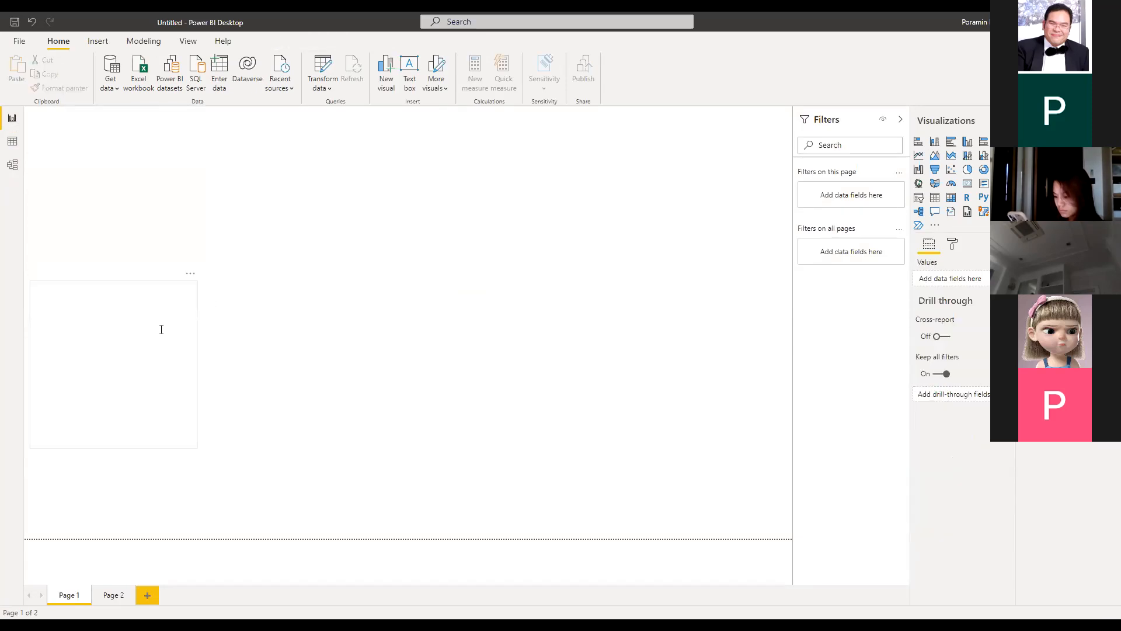
pyautogui.click(190, 274)
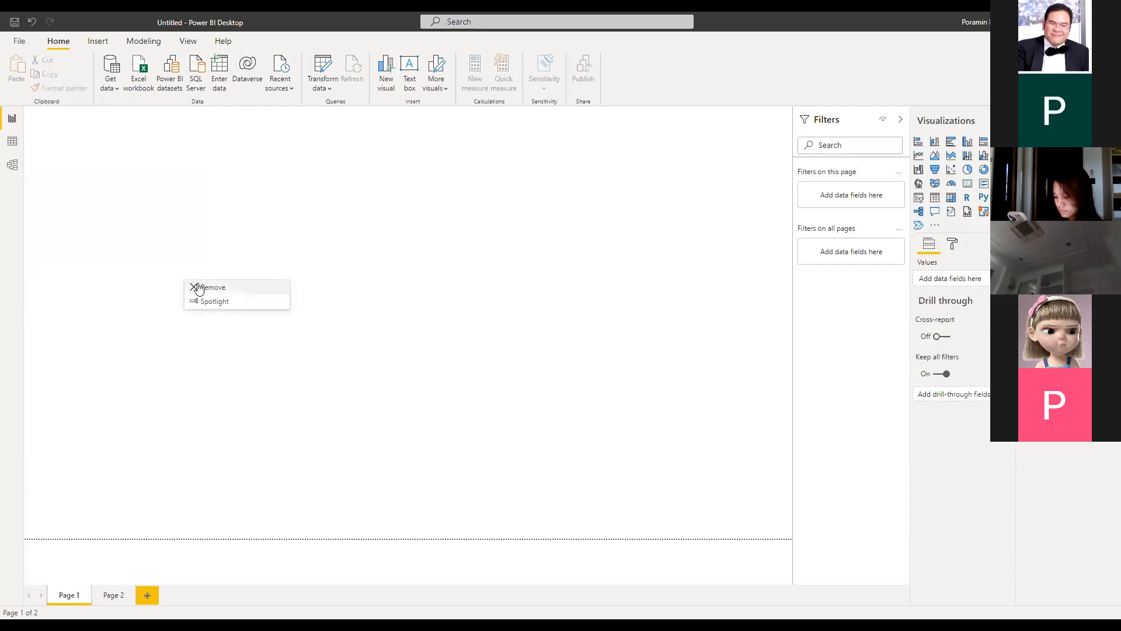
pyautogui.click(198, 289)
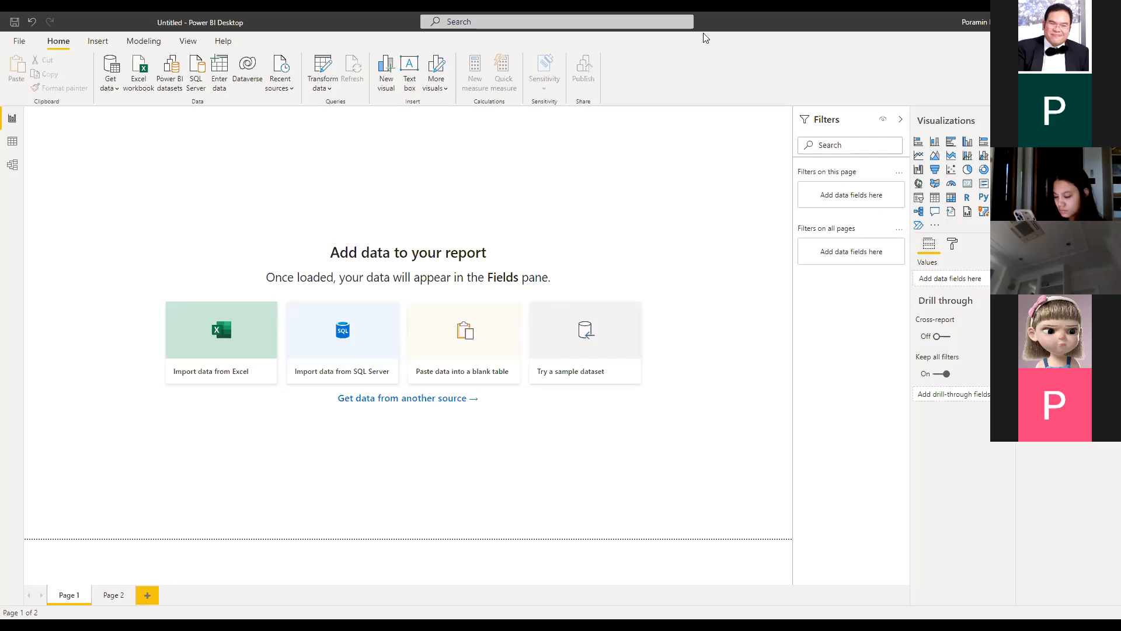
# Switch from Power BI Desktop to the Chrome window showing the MUIC e-Learning course page
pyautogui.hotkey('alt', 'Tab')
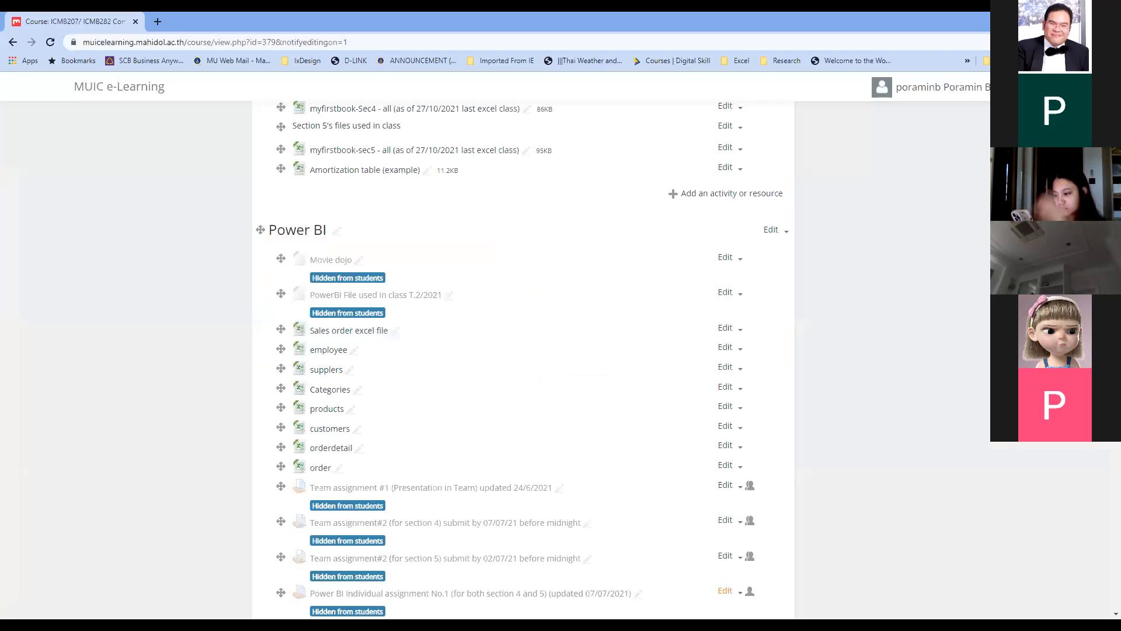
# Download the 'Sales order excel file' from the course's Power BI section and open it in Excel
pyautogui.hotkey('alt', 'Tab')
pyautogui.scroll(4, 526, 175)
pyautogui.scroll(5, 526, 351)
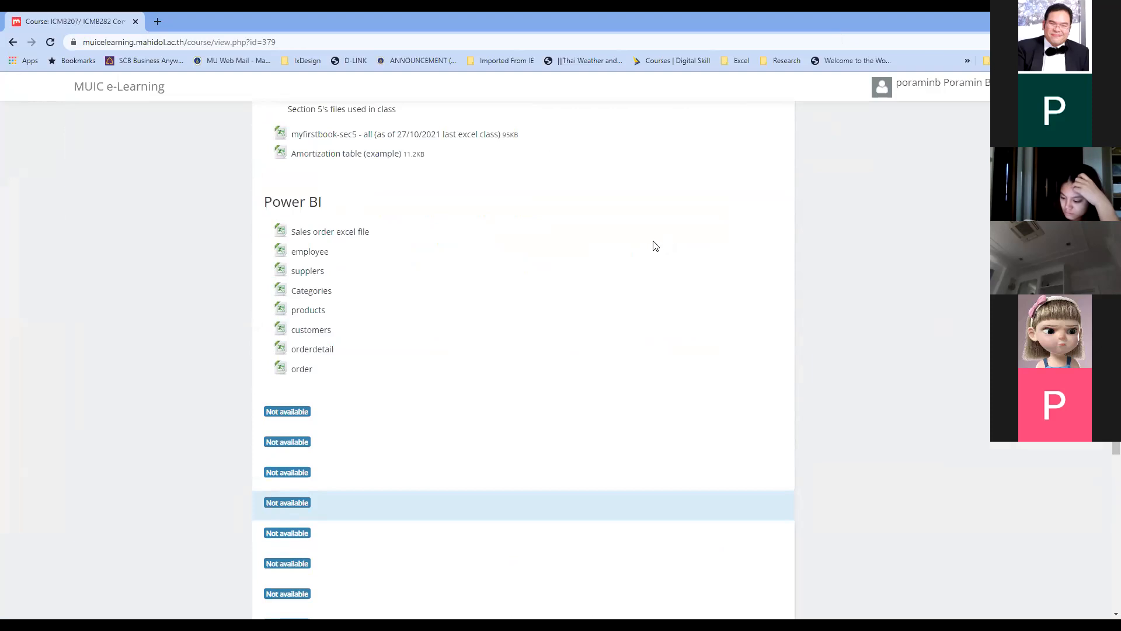
pyautogui.click(356, 233)
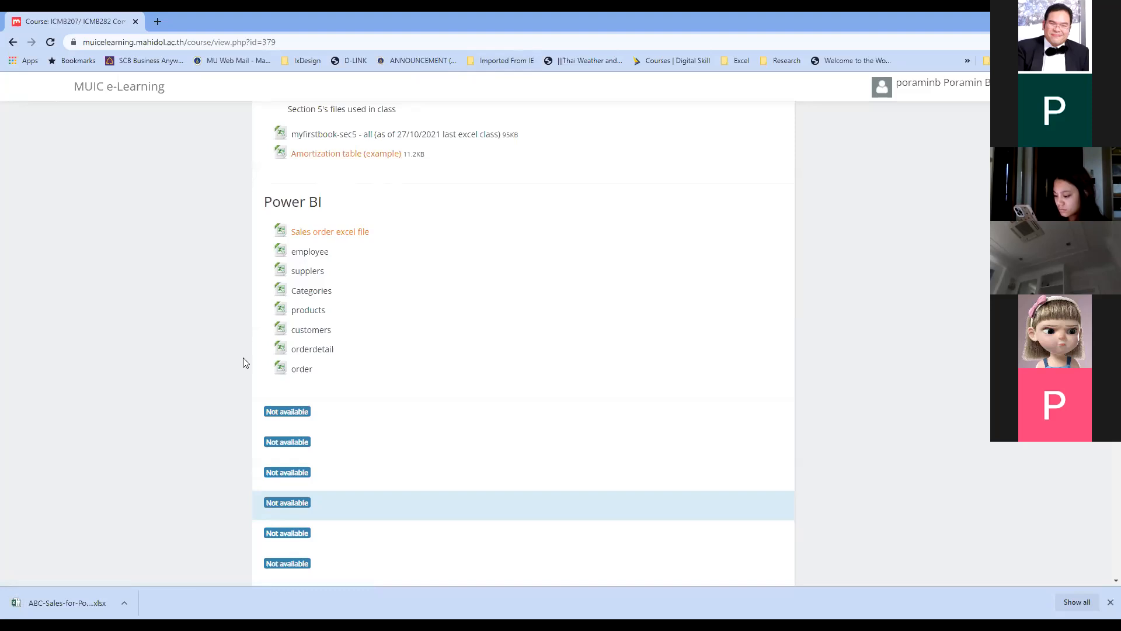
pyautogui.click(64, 600)
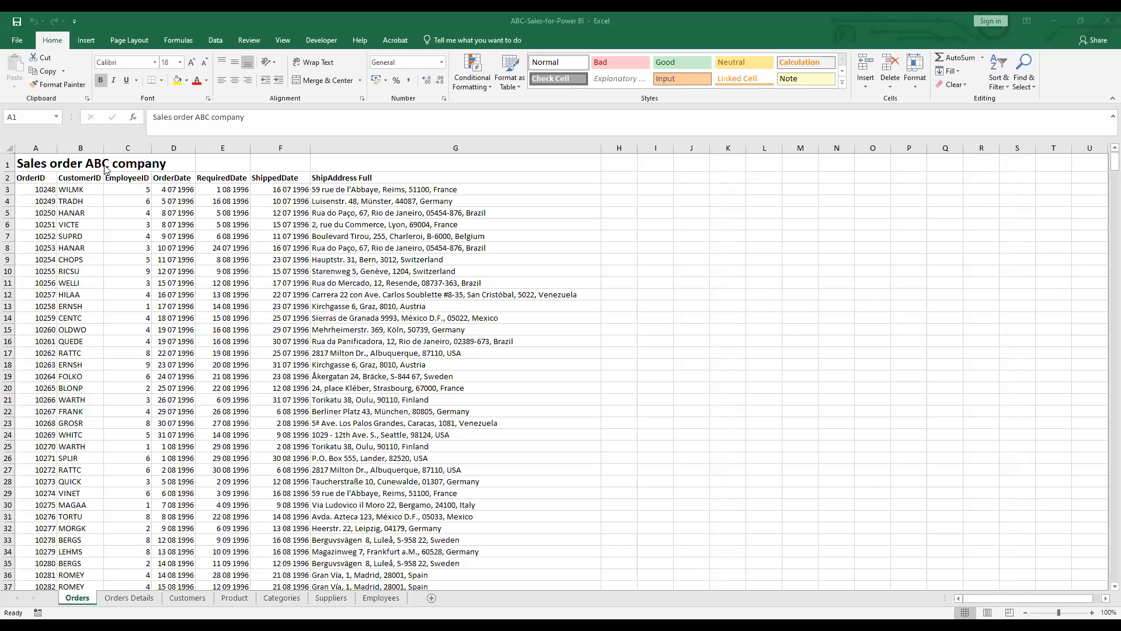
pyautogui.click(11, 164)
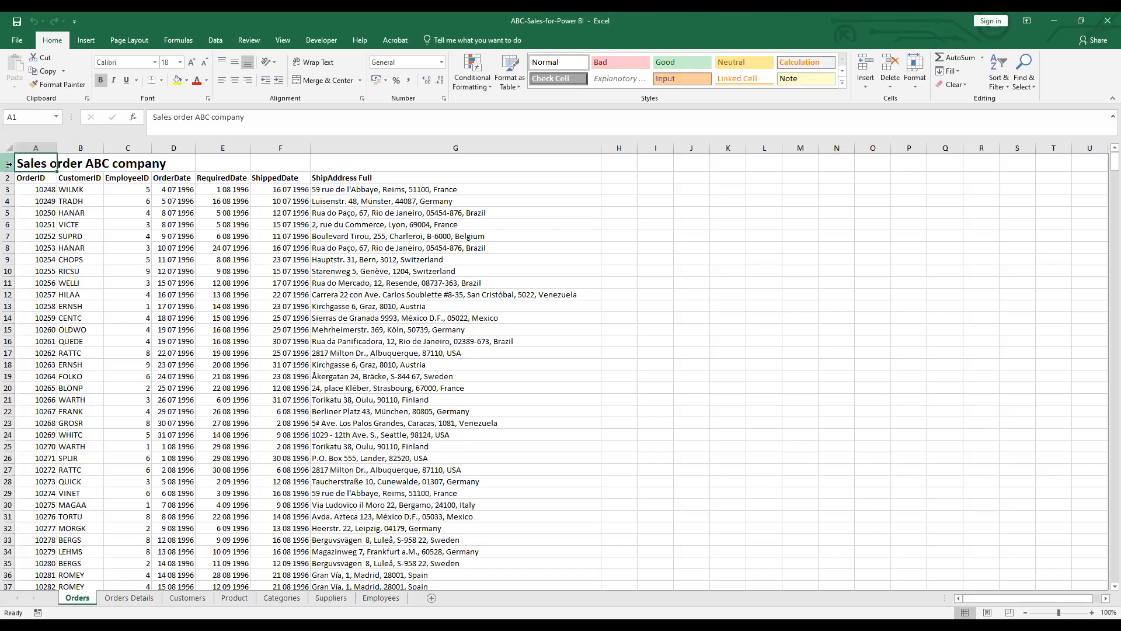
pyautogui.click(8, 164)
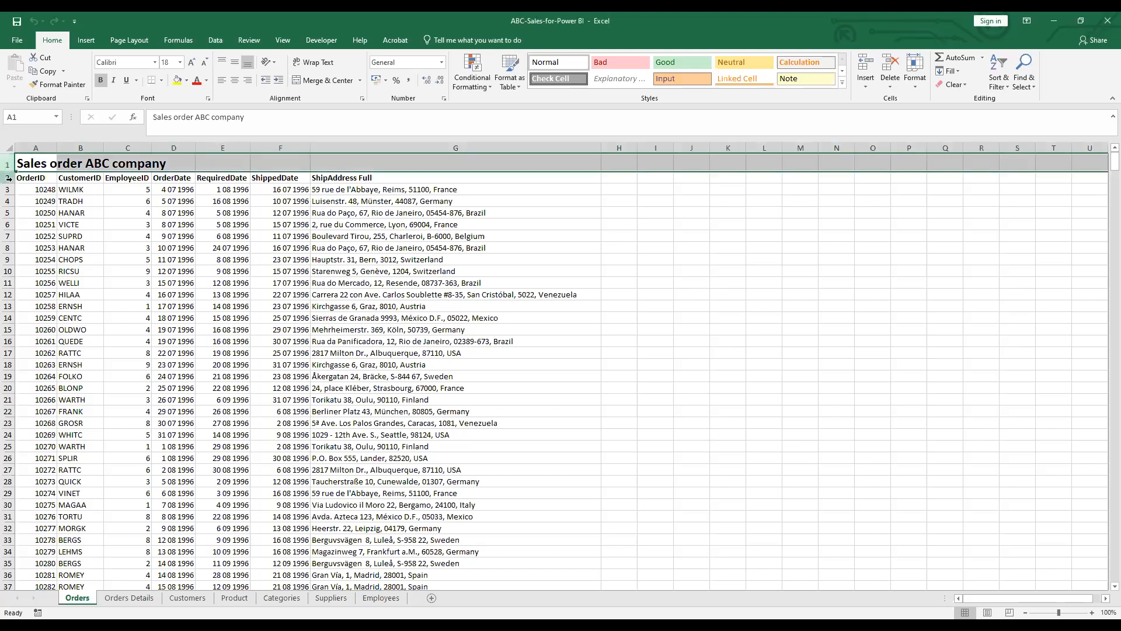
pyautogui.click(9, 178)
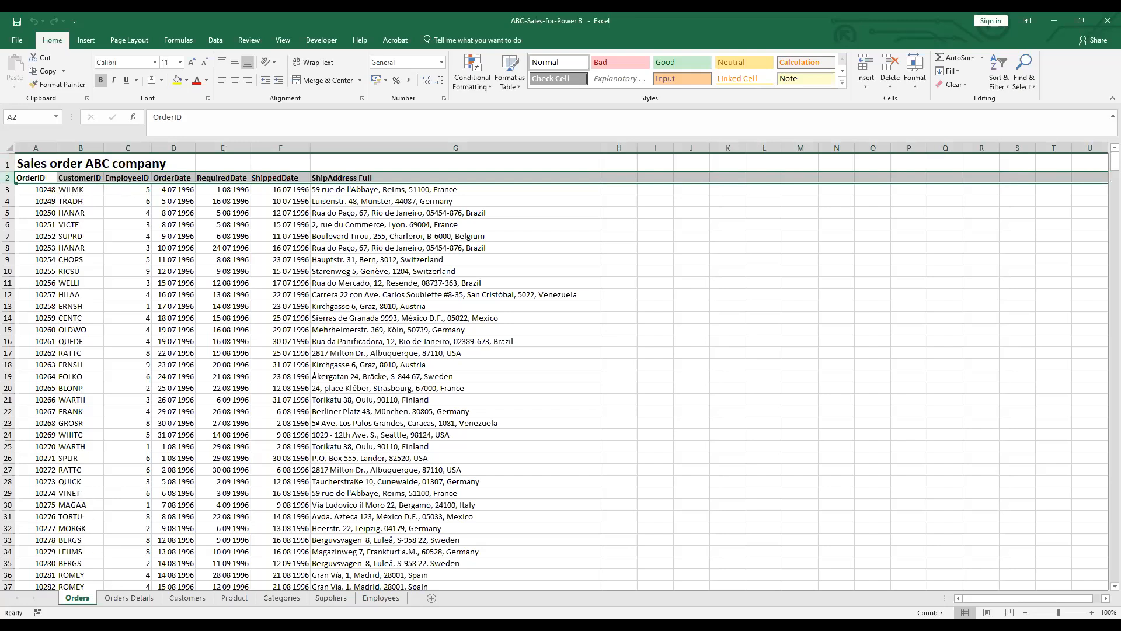
pyautogui.click(120, 598)
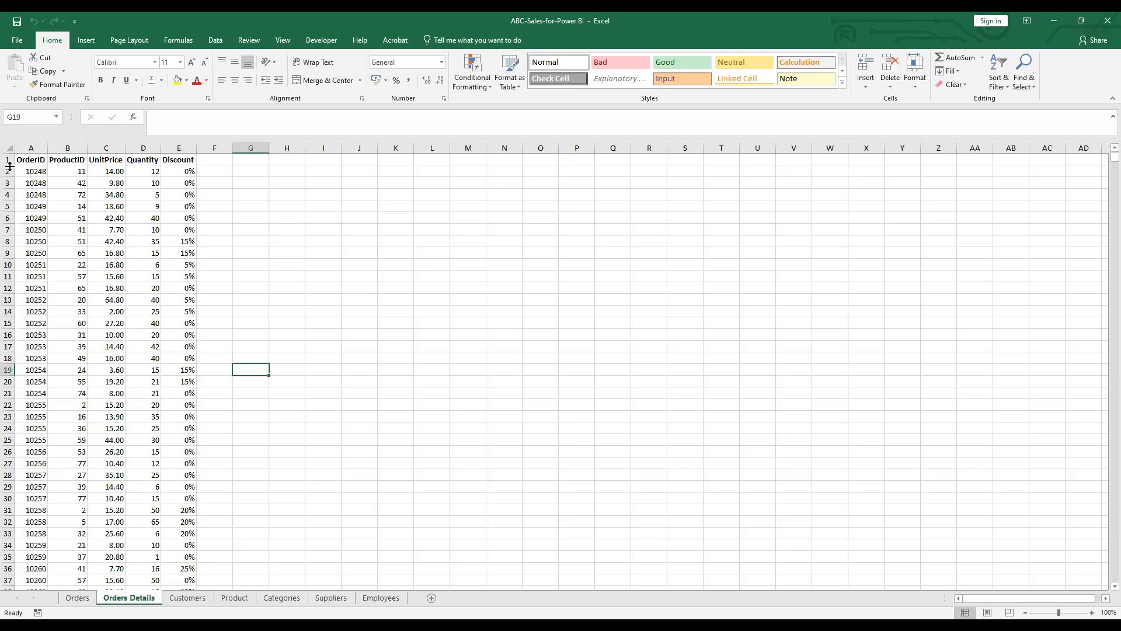
pyautogui.click(33, 170)
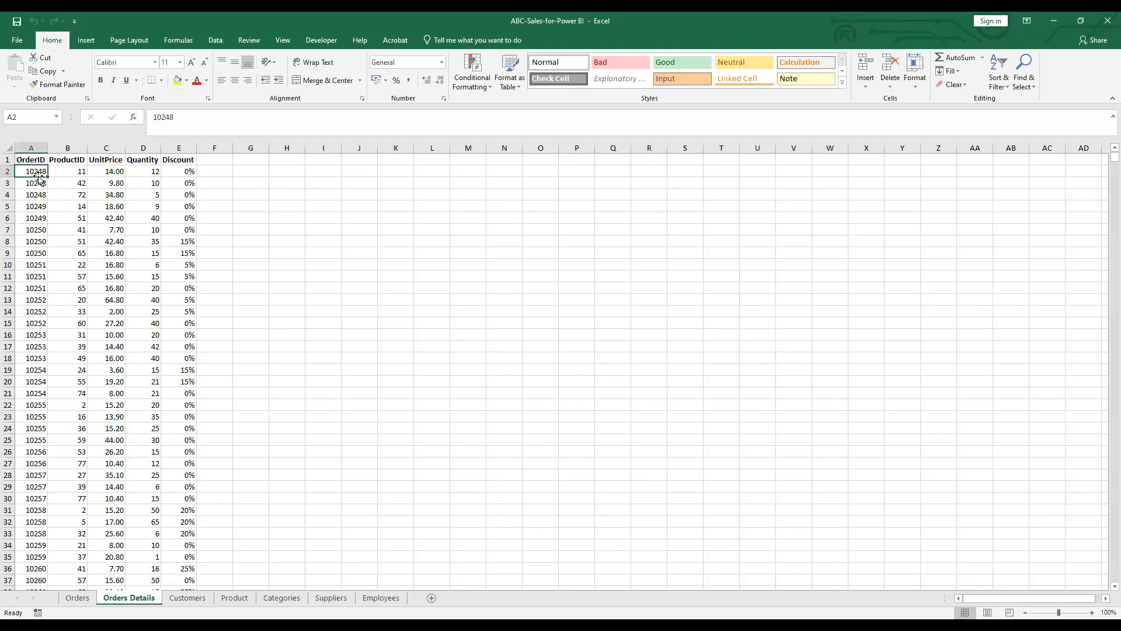
pyautogui.click(78, 599)
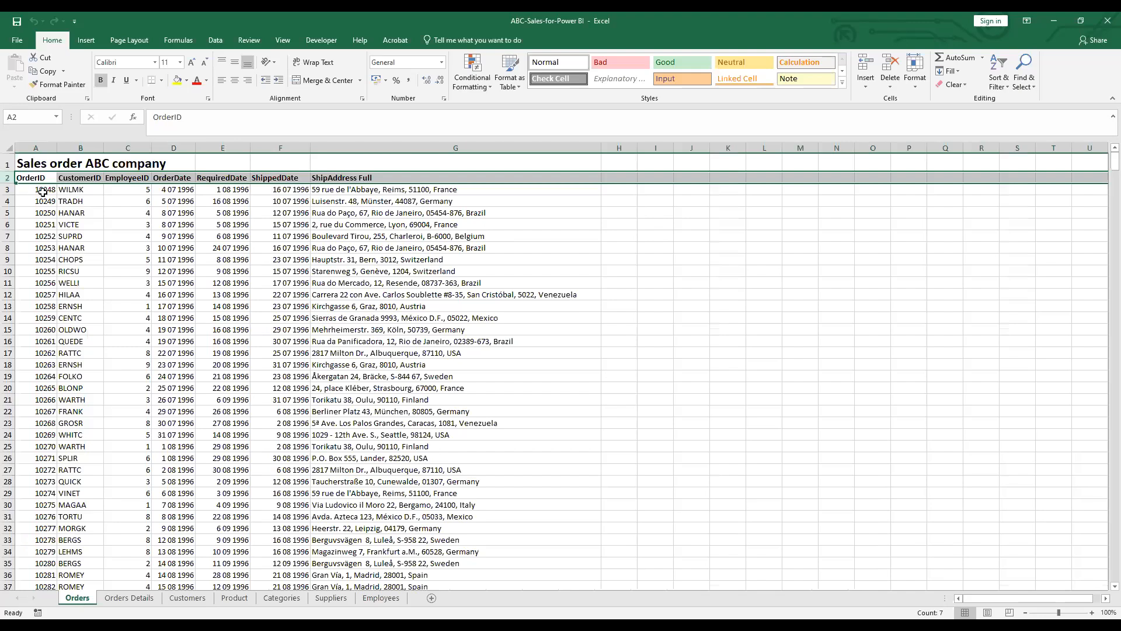
pyautogui.click(92, 191)
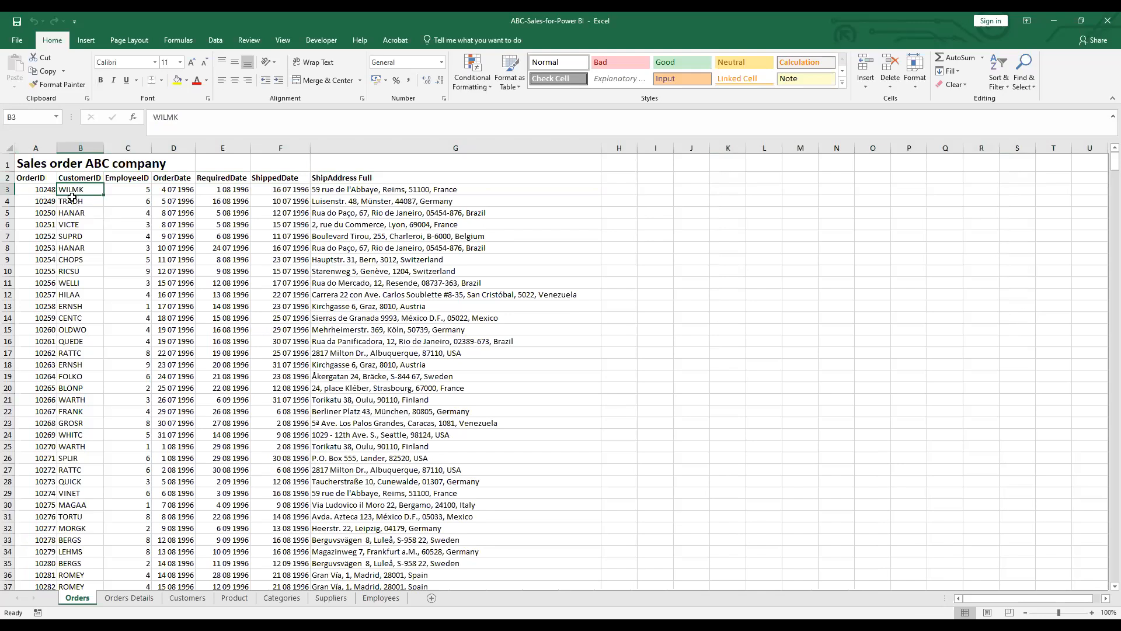
# Filter the Customers sheet's CustomerID column so only WILMK (Wilman Kala, Finland) shows
pyautogui.click(188, 598)
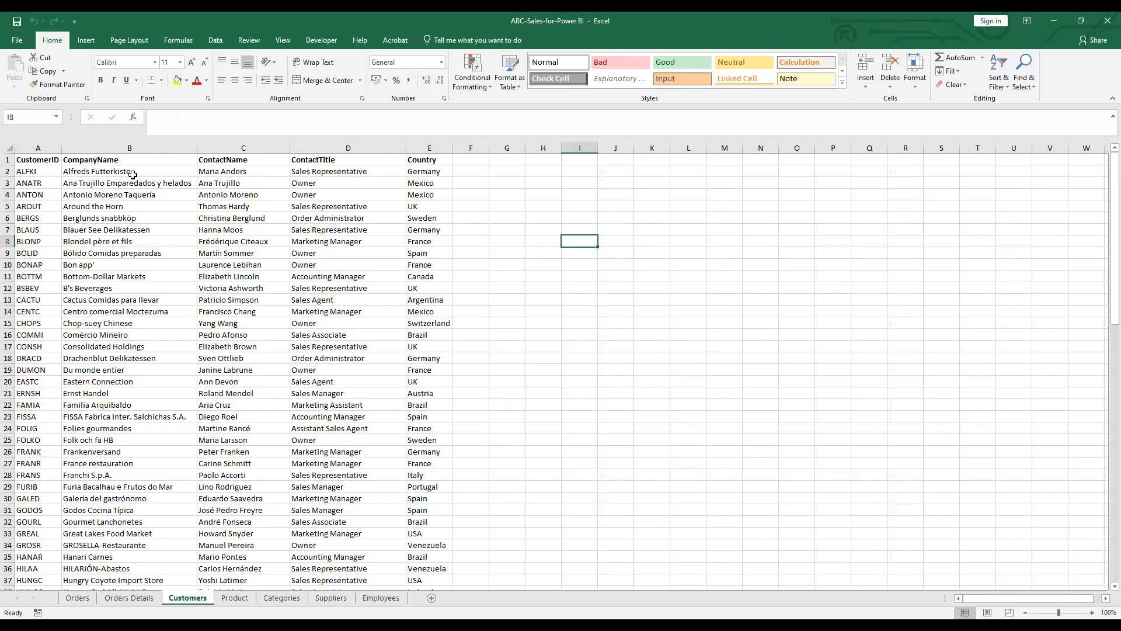
pyautogui.click(50, 148)
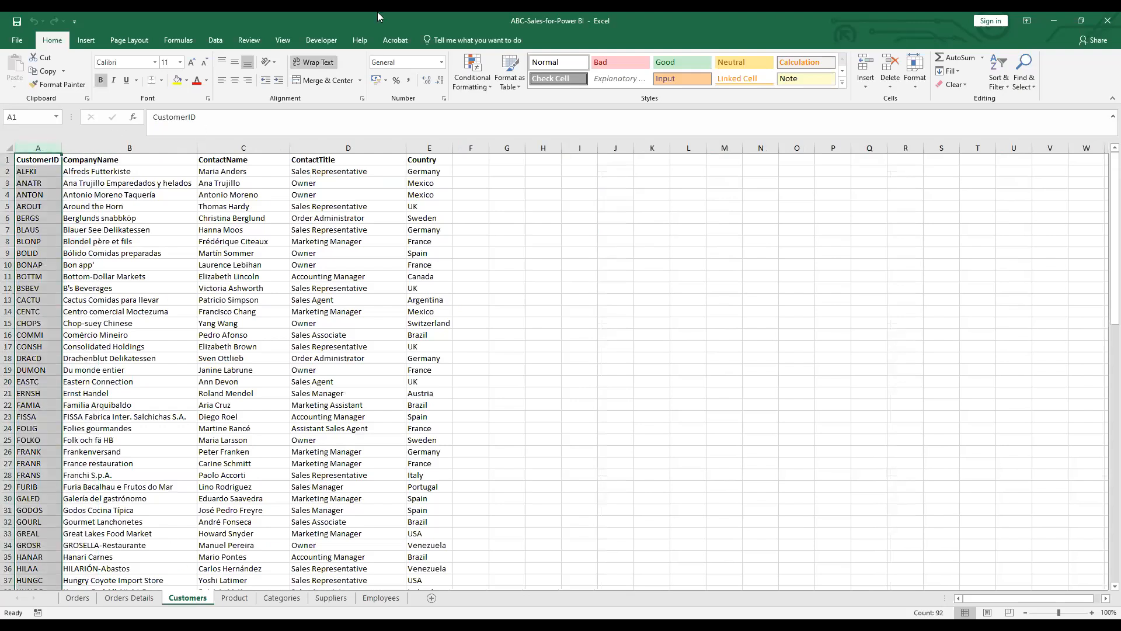
pyautogui.click(211, 40)
pyautogui.click(375, 64)
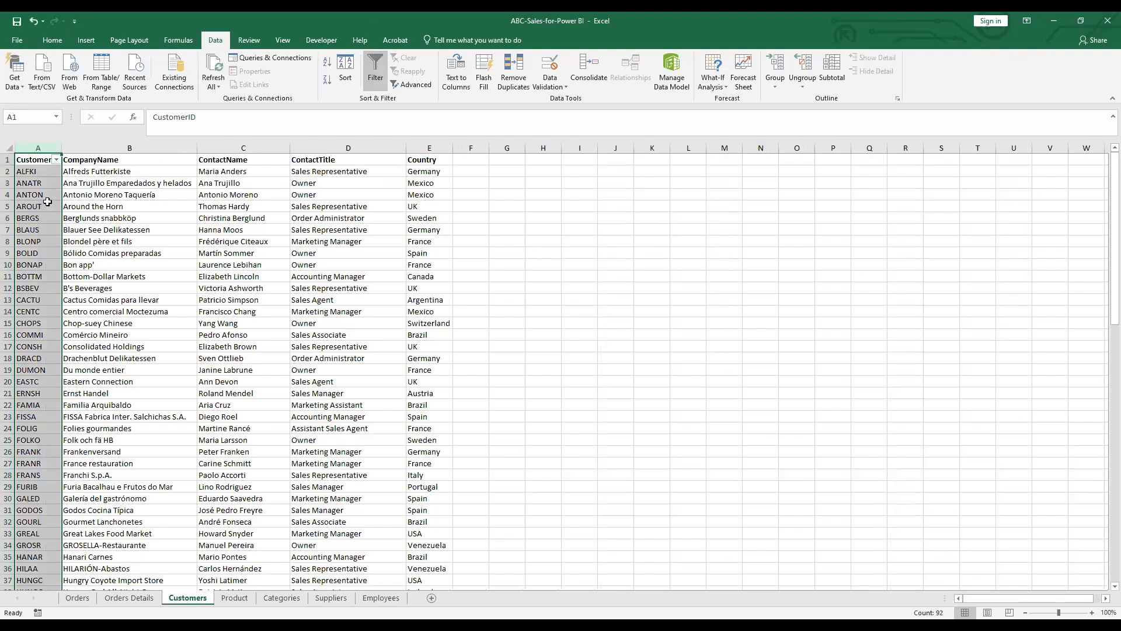
pyautogui.click(56, 159)
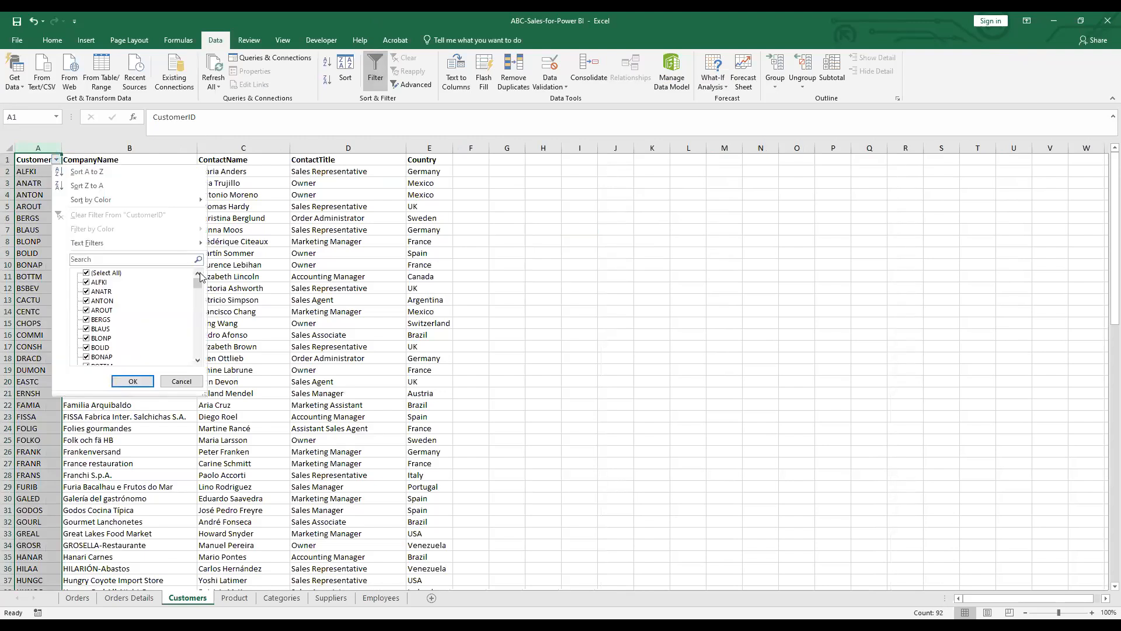
pyautogui.click(87, 272)
pyautogui.moveTo(198, 284); pyautogui.dragTo(199, 353)
pyautogui.click(198, 359)
pyautogui.click(87, 357)
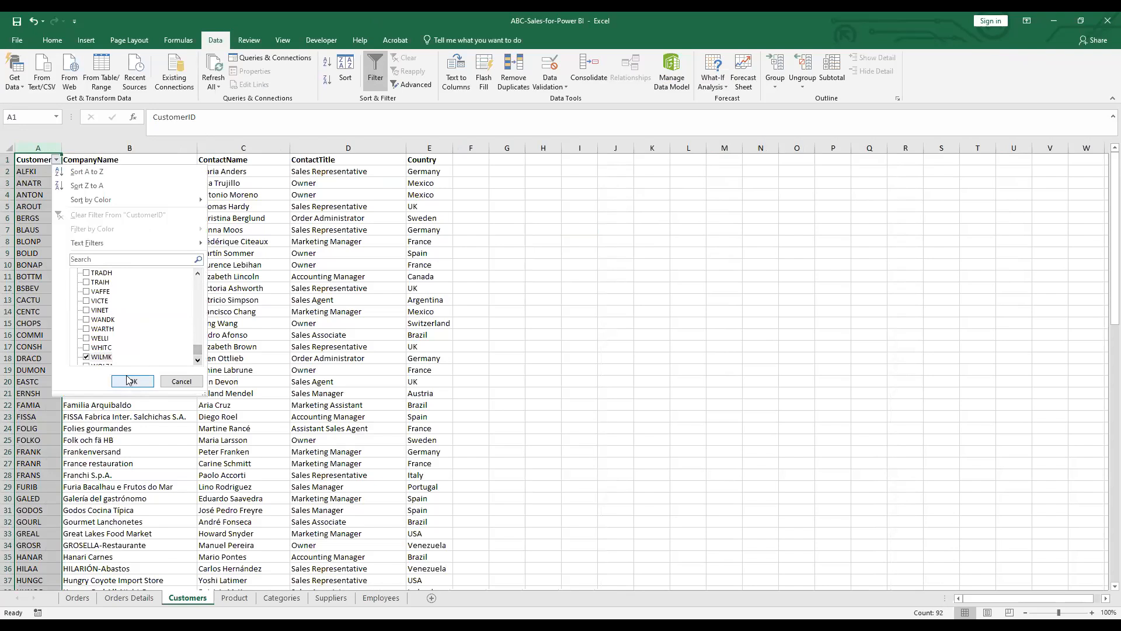
pyautogui.press('Return')
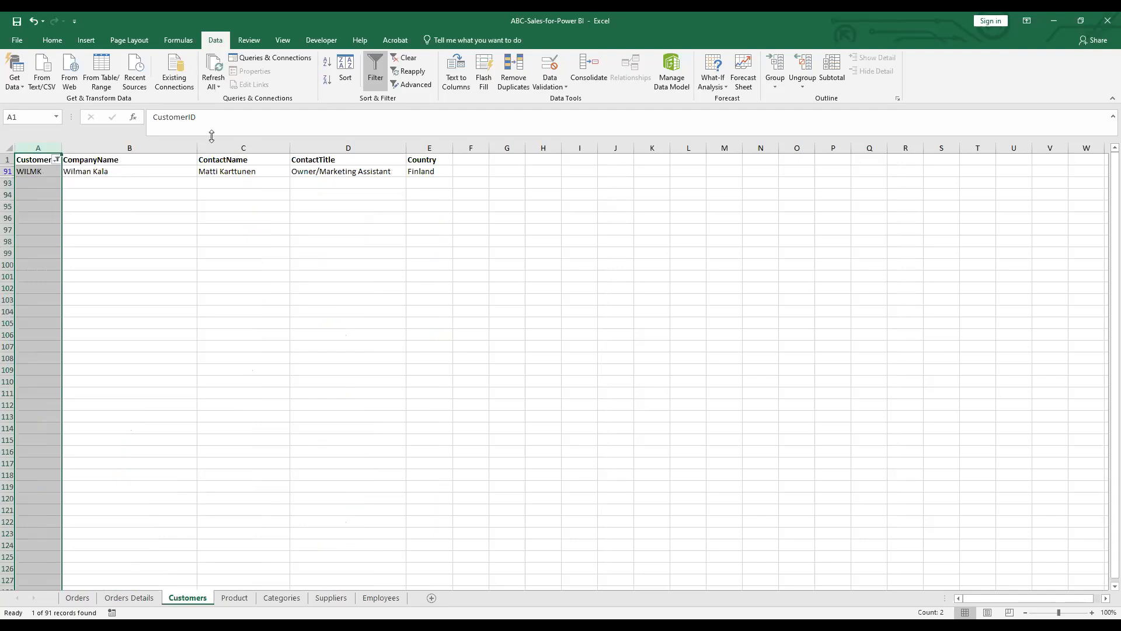
pyautogui.hotkey('alt', 'Tab')
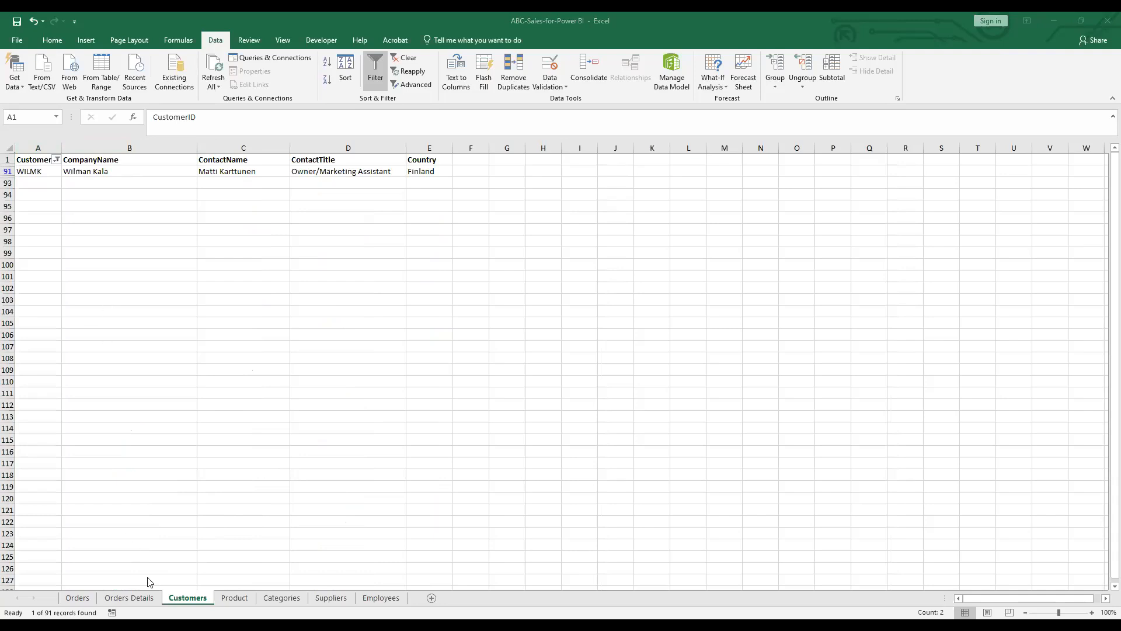
# Turn off the Customers filter and fill OrderID 10248 in cell A2 of Orders Details yellow
pyautogui.click(381, 81)
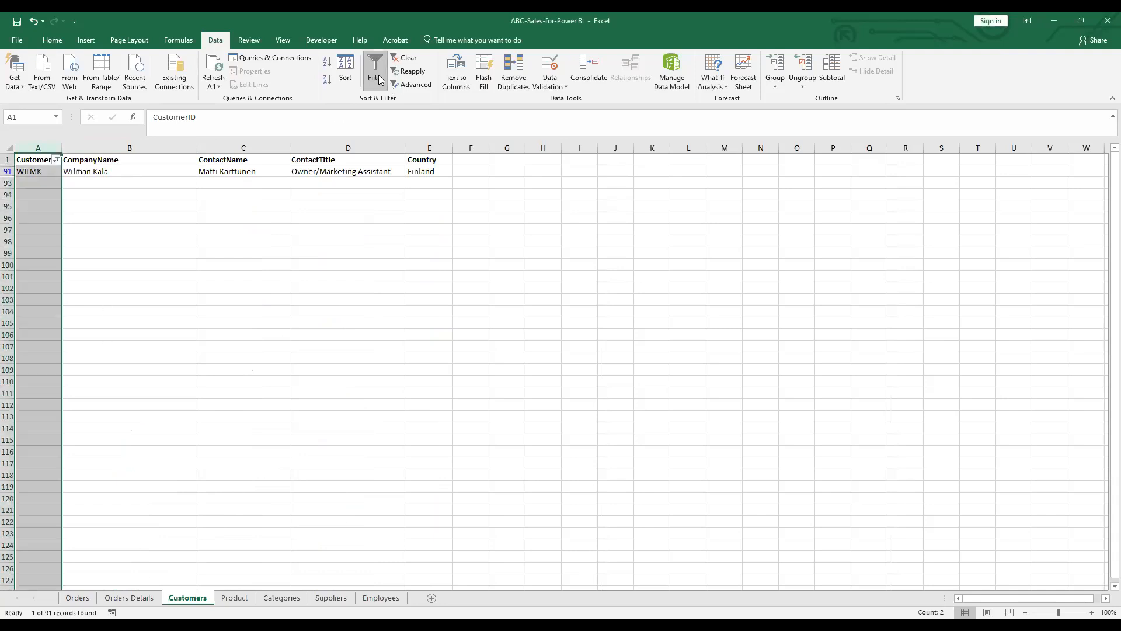
pyautogui.click(381, 80)
pyautogui.click(131, 600)
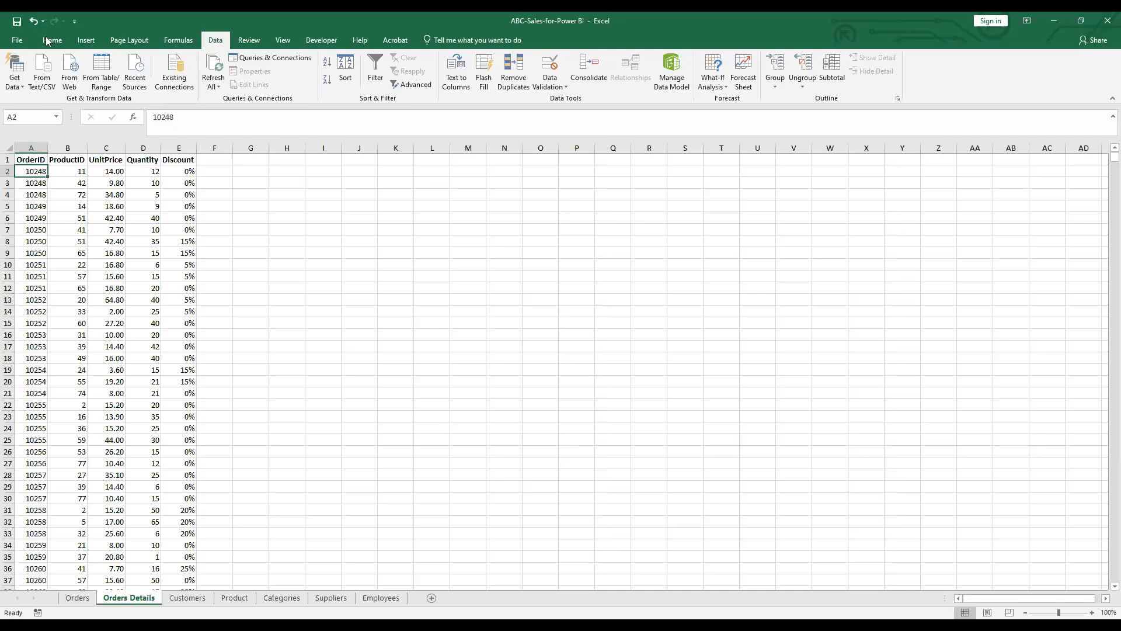
pyautogui.scroll(4, 173, 83)
pyautogui.click(178, 81)
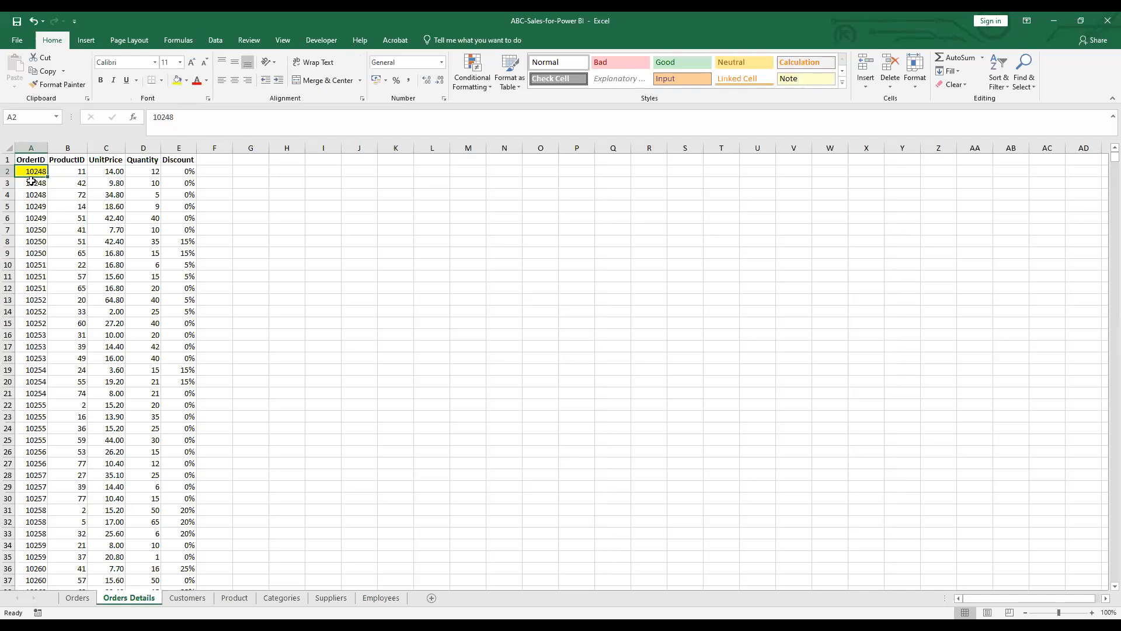
pyautogui.click(69, 599)
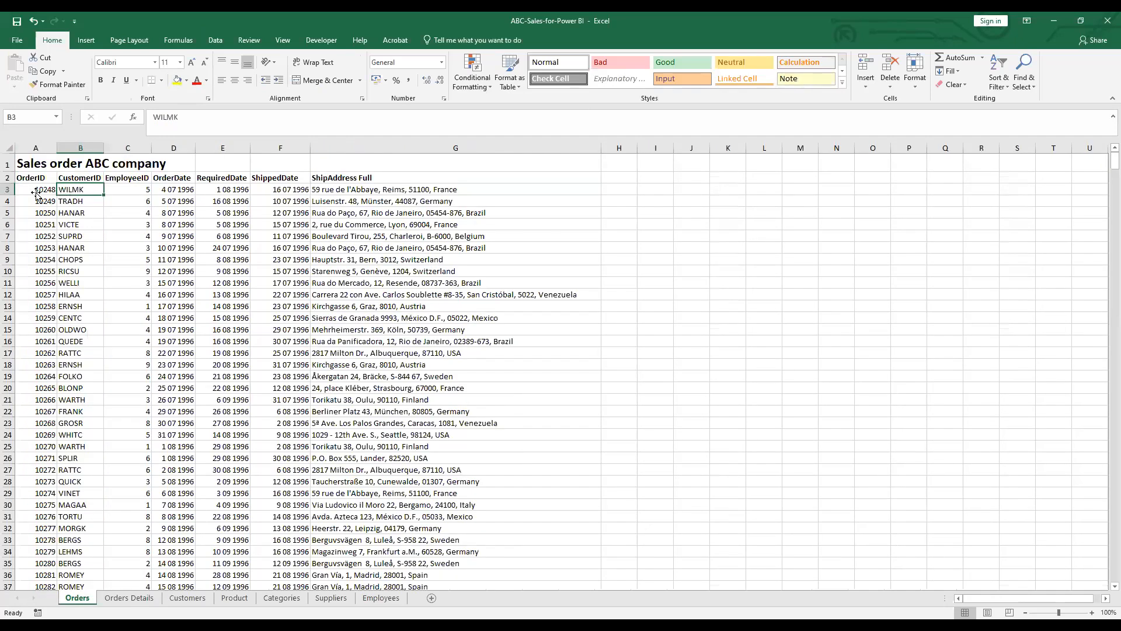
# Fill OrderID 10248 in cell A3 of the Orders sheet yellow, then select the WILMK cell
pyautogui.press('Left')
pyautogui.click(177, 80)
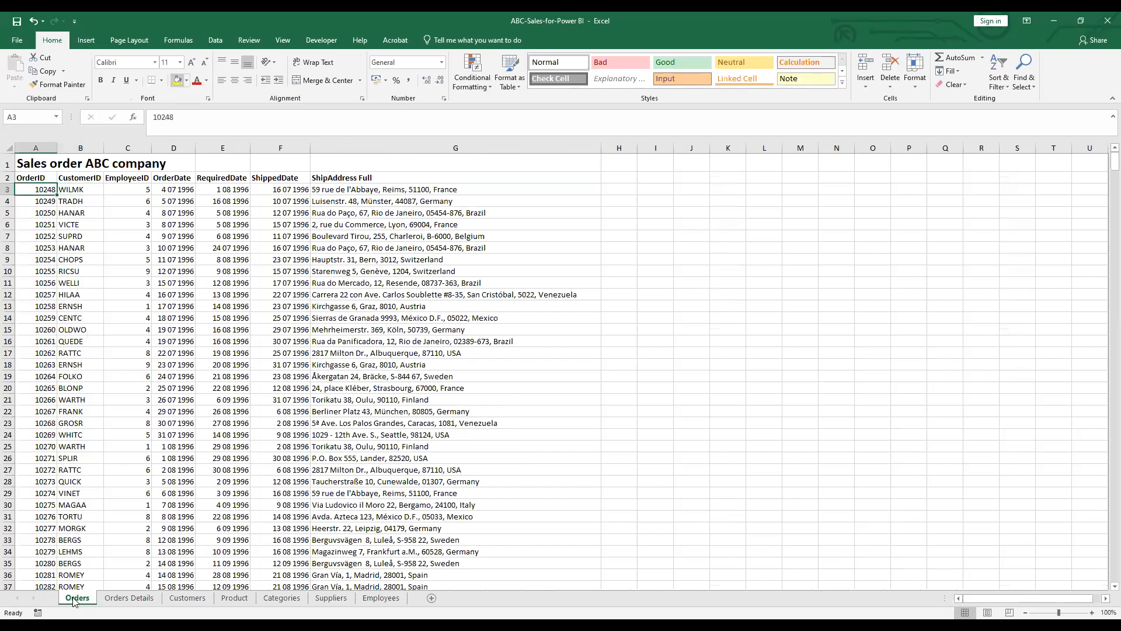
pyautogui.click(80, 190)
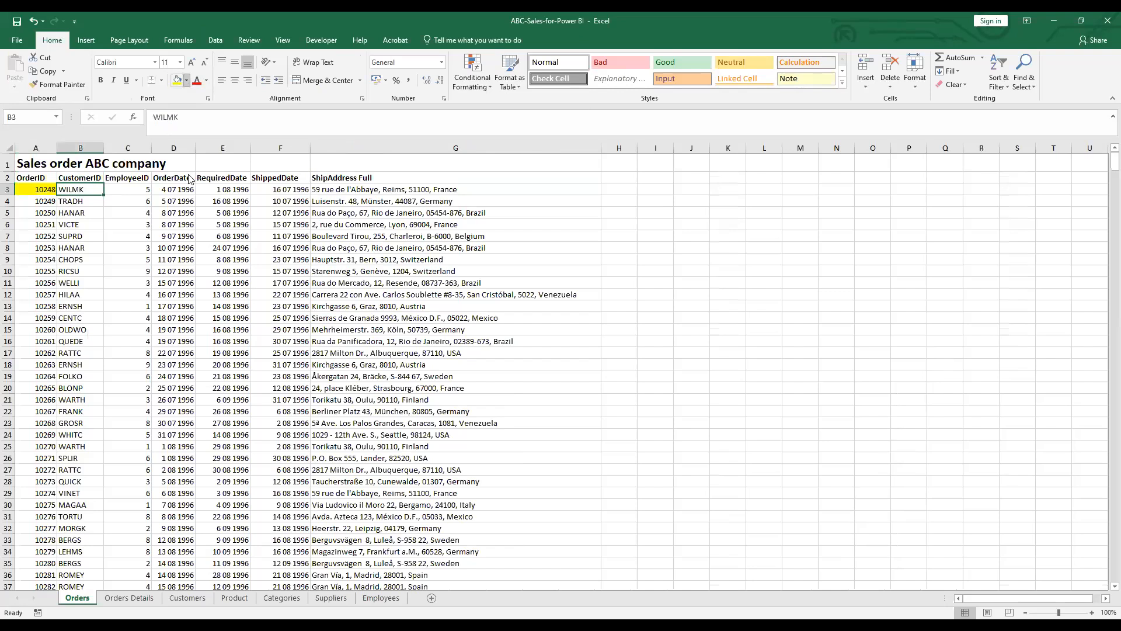
pyautogui.click(186, 80)
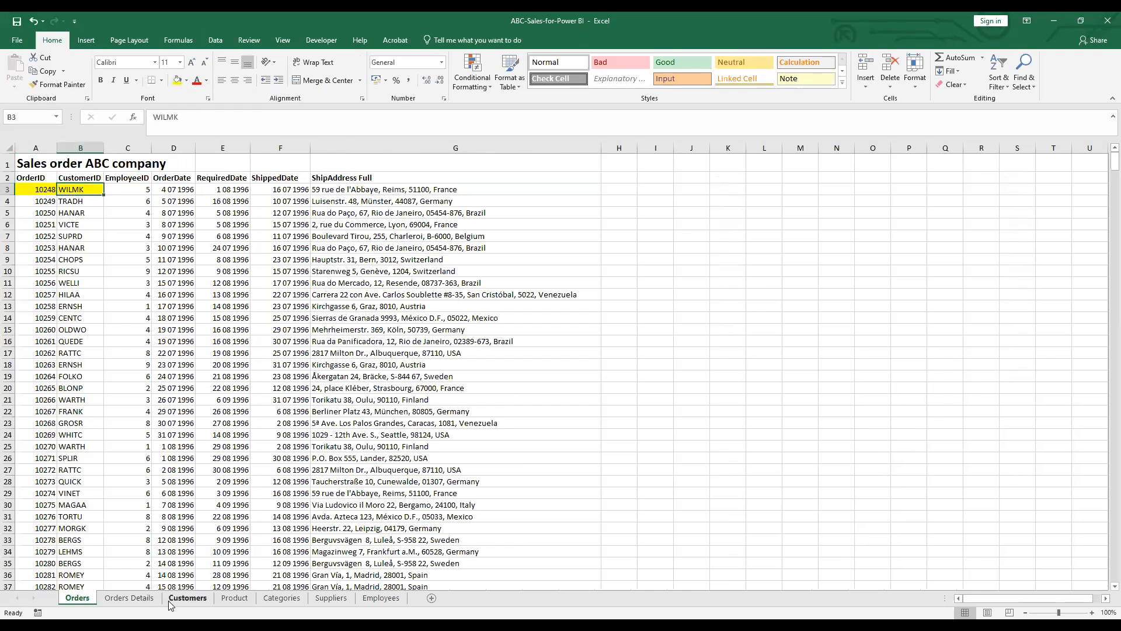
# Filter the Customers sheet's CustomerID column to show only WILMK
pyautogui.click(187, 598)
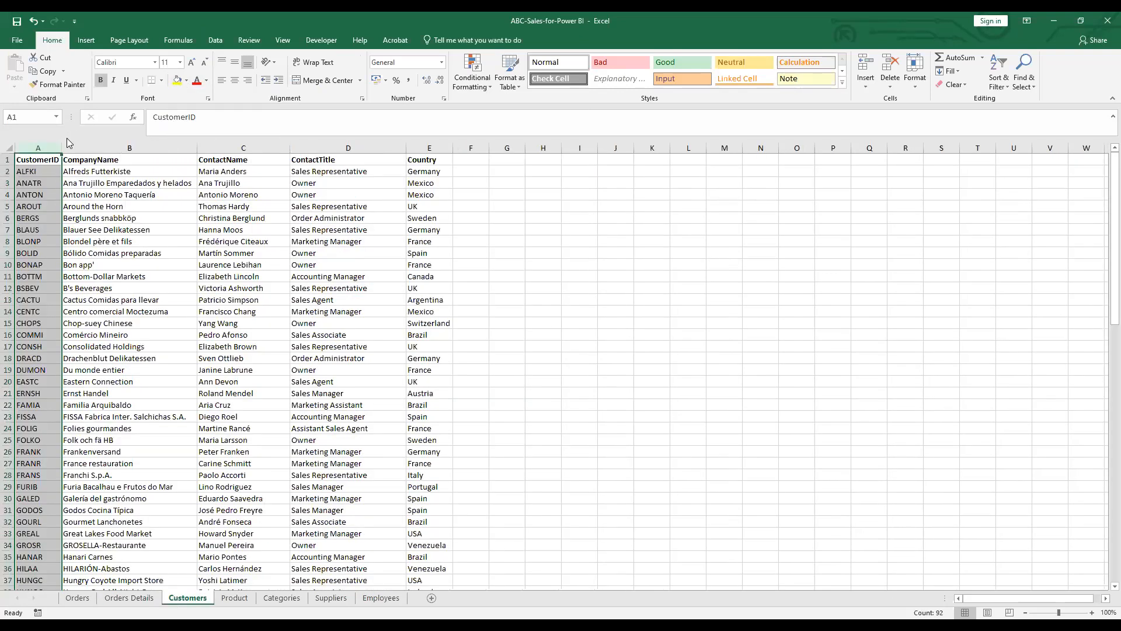
pyautogui.click(215, 39)
pyautogui.click(375, 76)
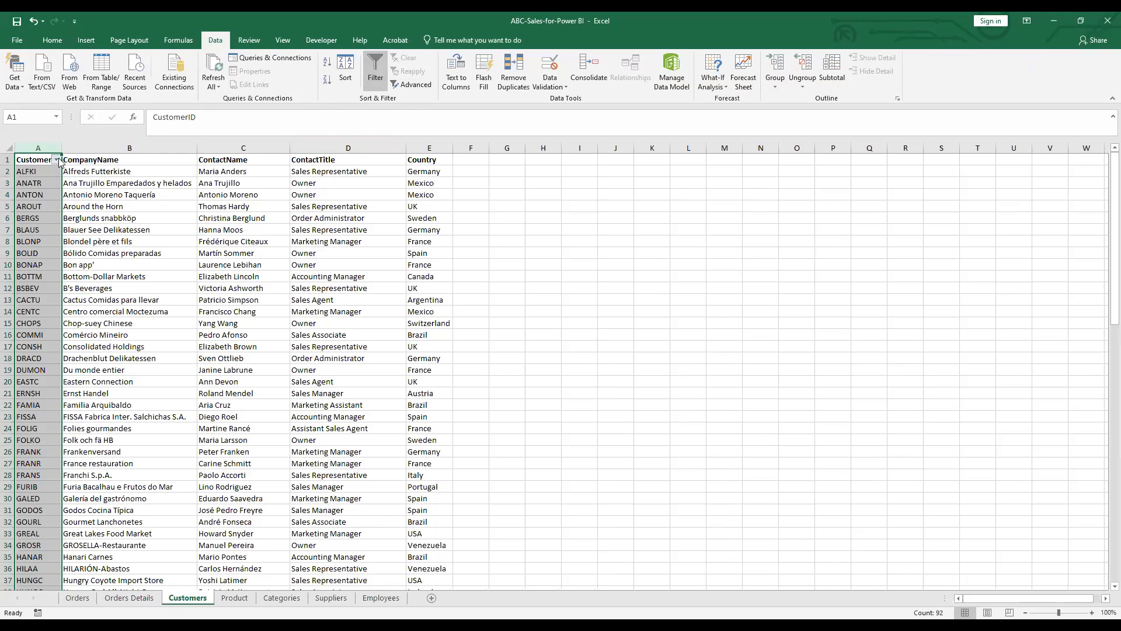
pyautogui.click(56, 160)
pyautogui.click(86, 273)
pyautogui.moveTo(199, 284); pyautogui.dragTo(203, 363)
pyautogui.click(86, 348)
pyautogui.click(133, 381)
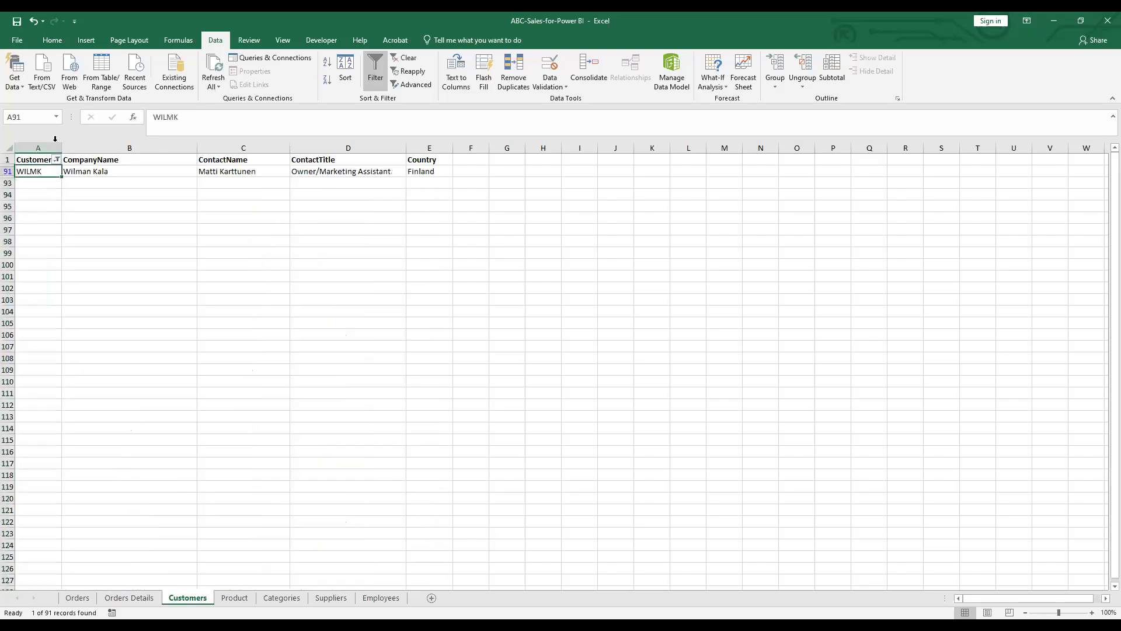
# Fill the WILMK ID and Wilman Kala company cells yellow, then remove the filter
pyautogui.click(52, 39)
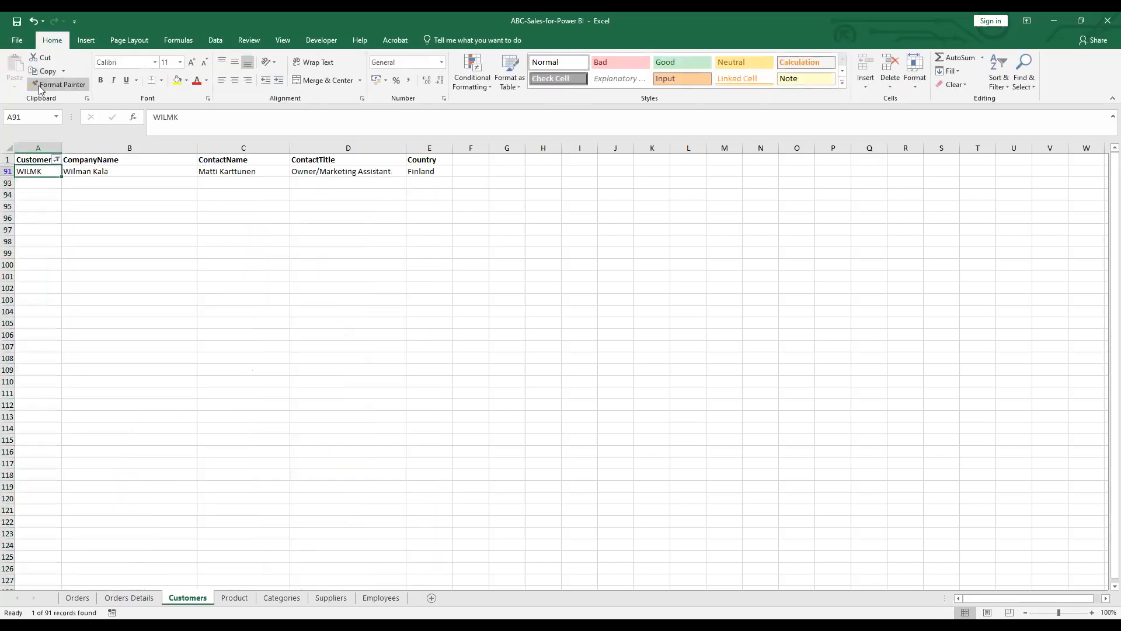
pyautogui.click(177, 80)
pyautogui.click(169, 171)
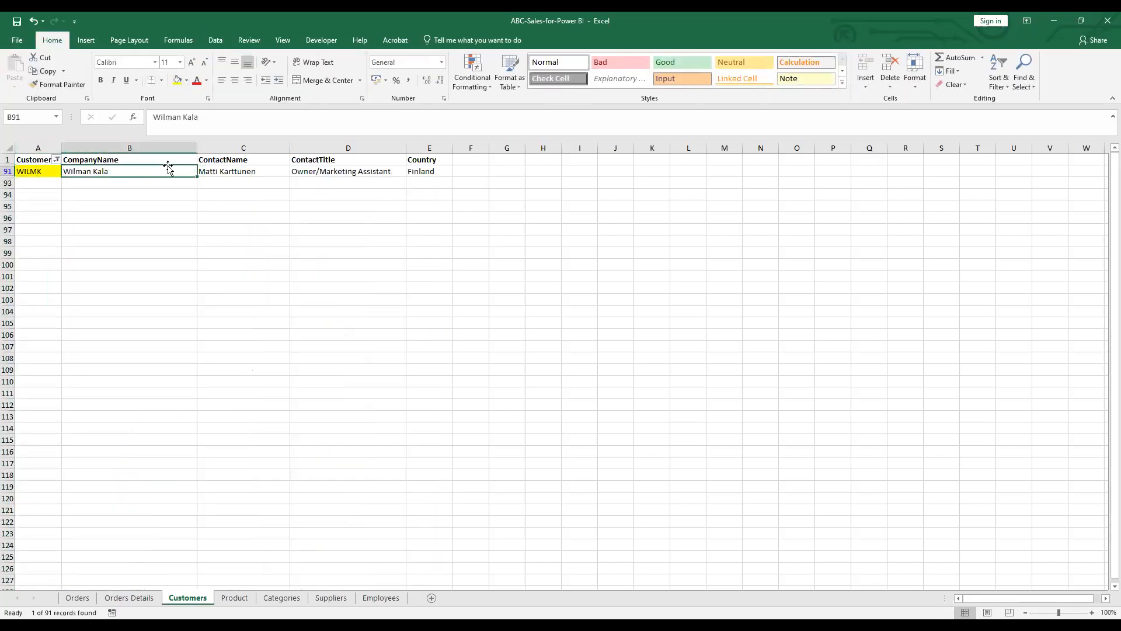
pyautogui.click(177, 81)
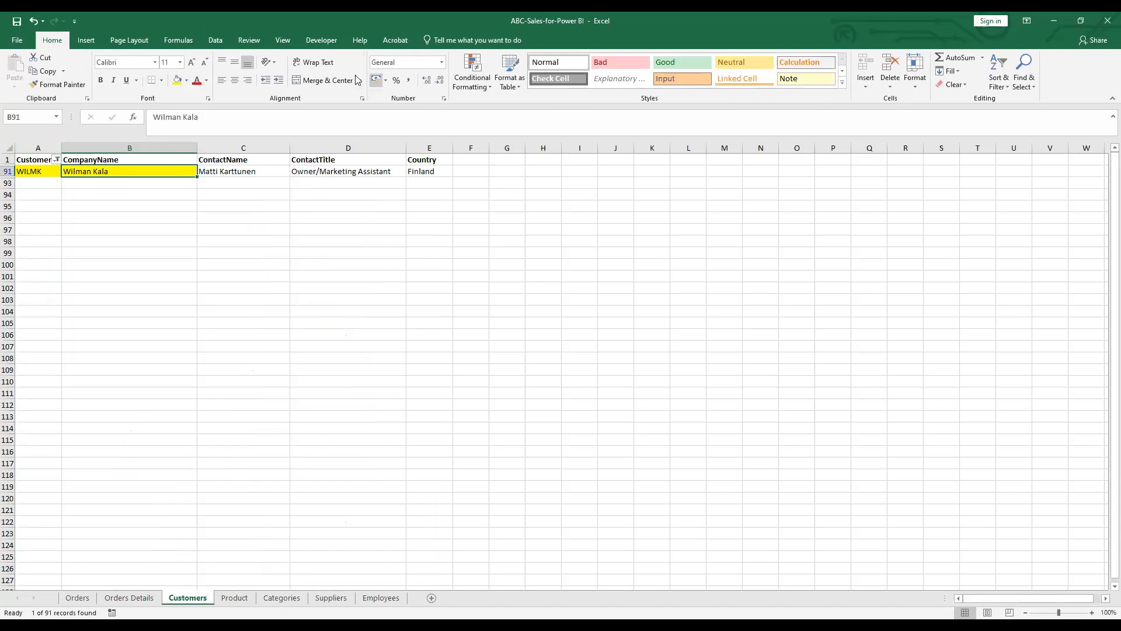
pyautogui.click(216, 40)
pyautogui.click(382, 62)
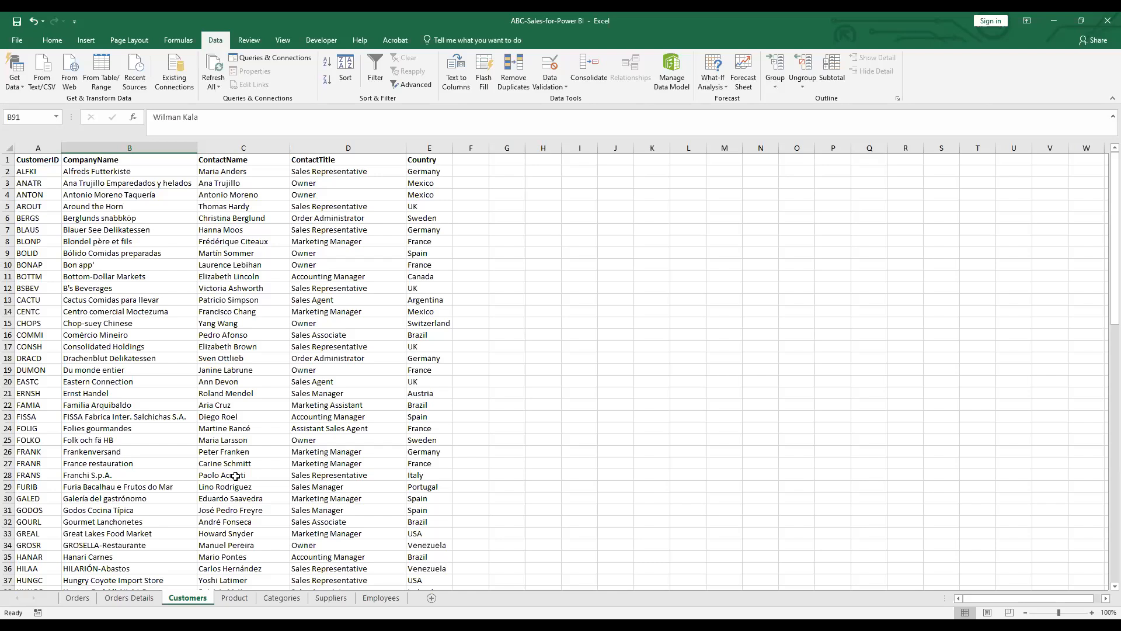
# Open the Product sheet and inspect its SupplierID, CategoryID and Discontinued columns
pyautogui.click(243, 597)
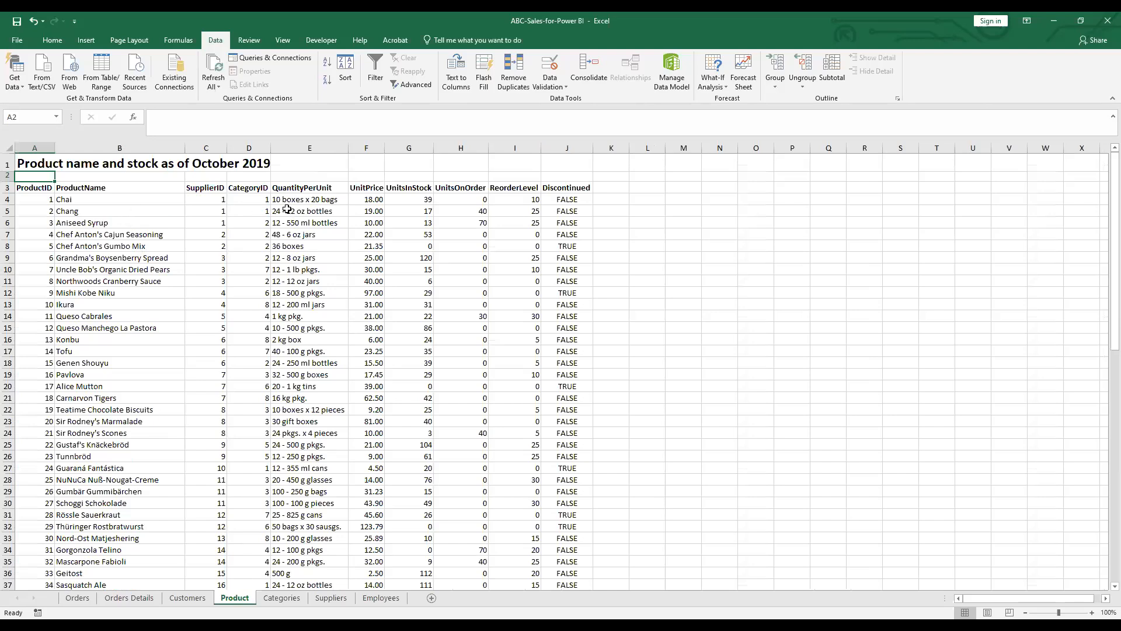
pyautogui.click(220, 146)
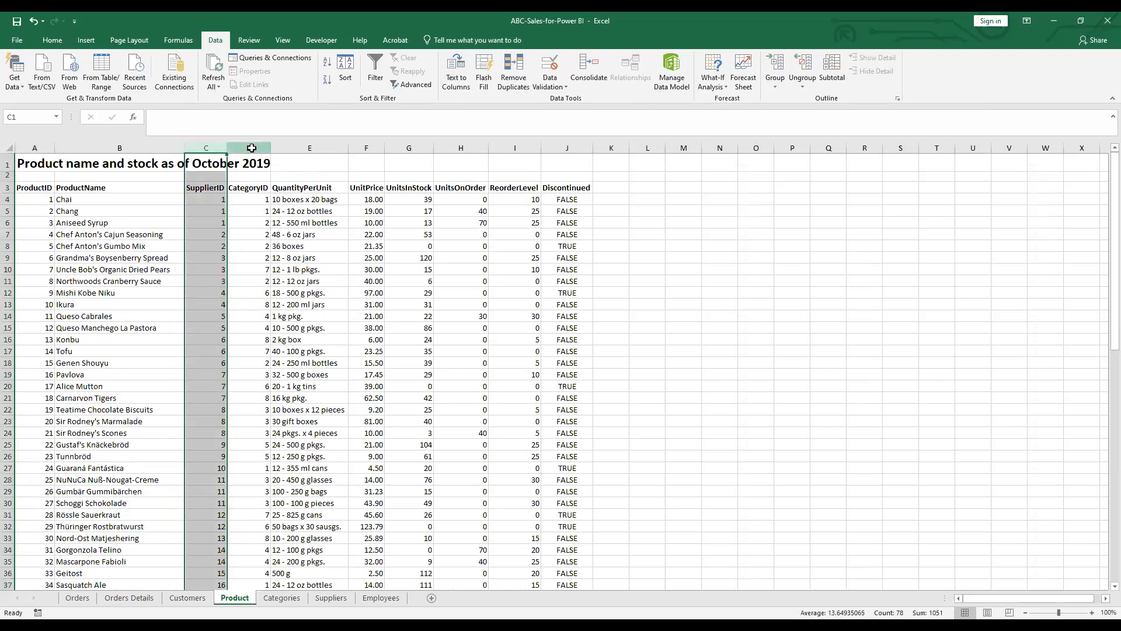
pyautogui.click(253, 147)
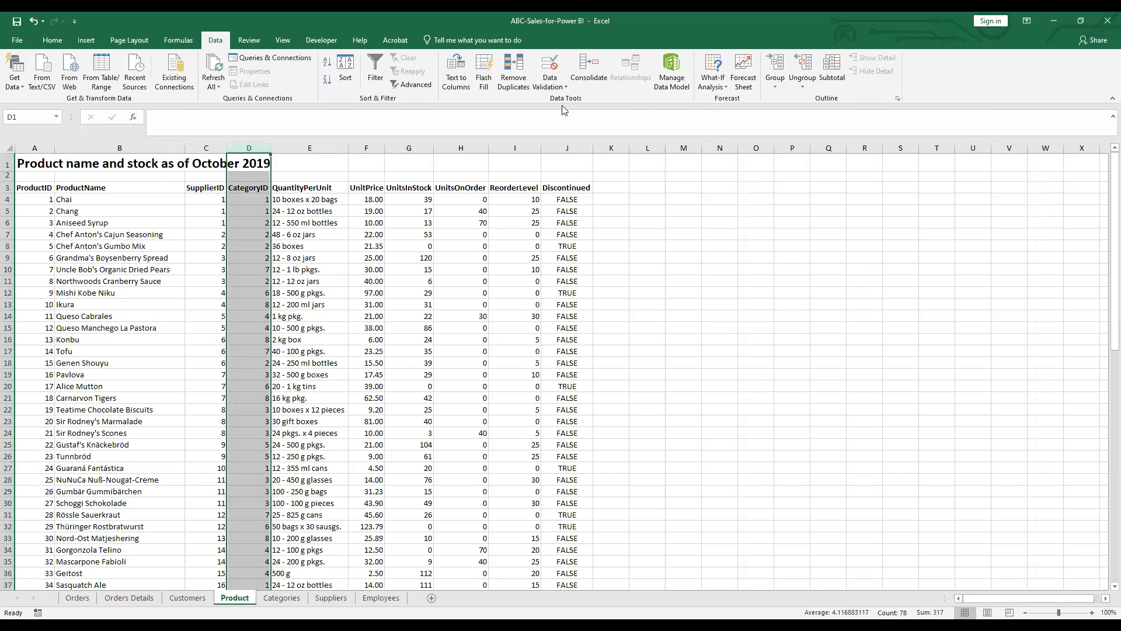
pyautogui.click(567, 148)
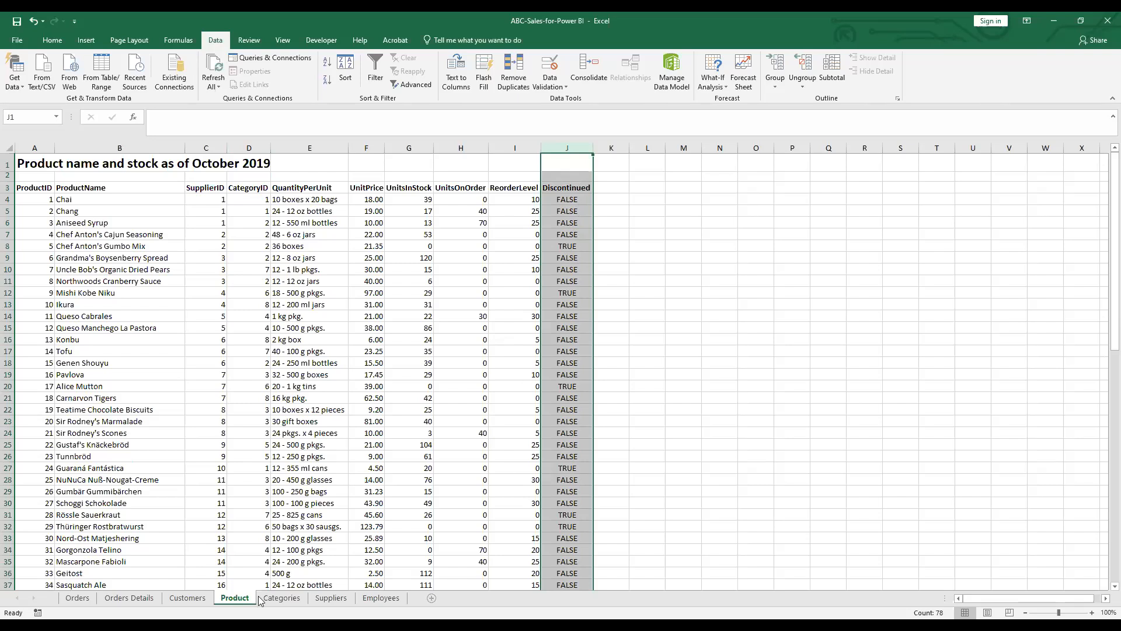
# Check the Product sheet's CategoryID column against the Categories and Suppliers sheets
pyautogui.click(276, 599)
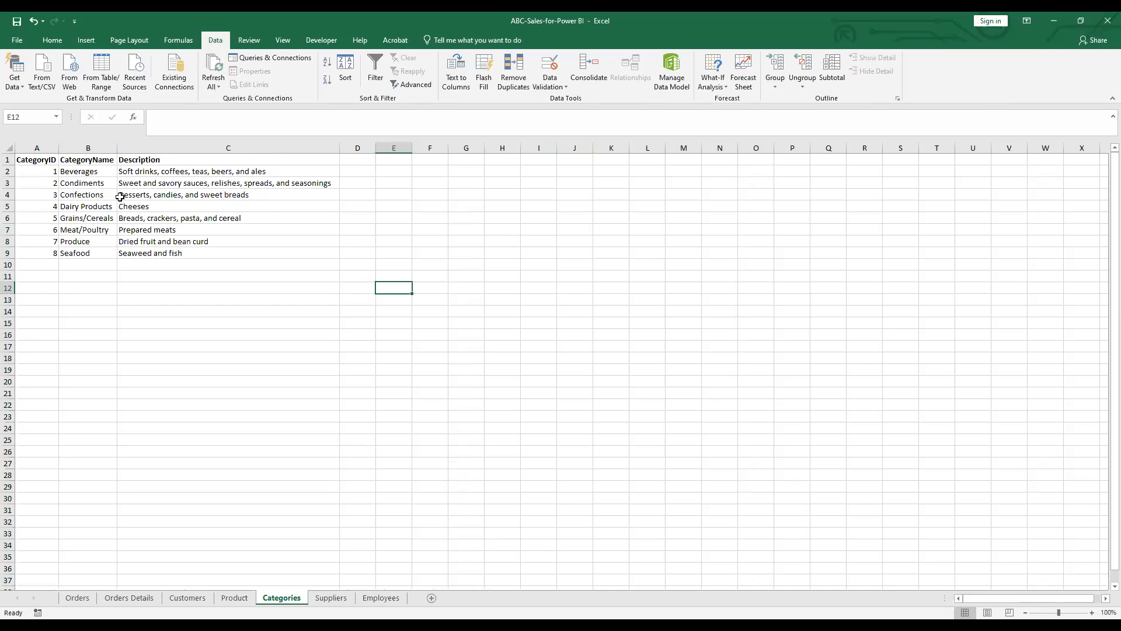
pyautogui.click(237, 599)
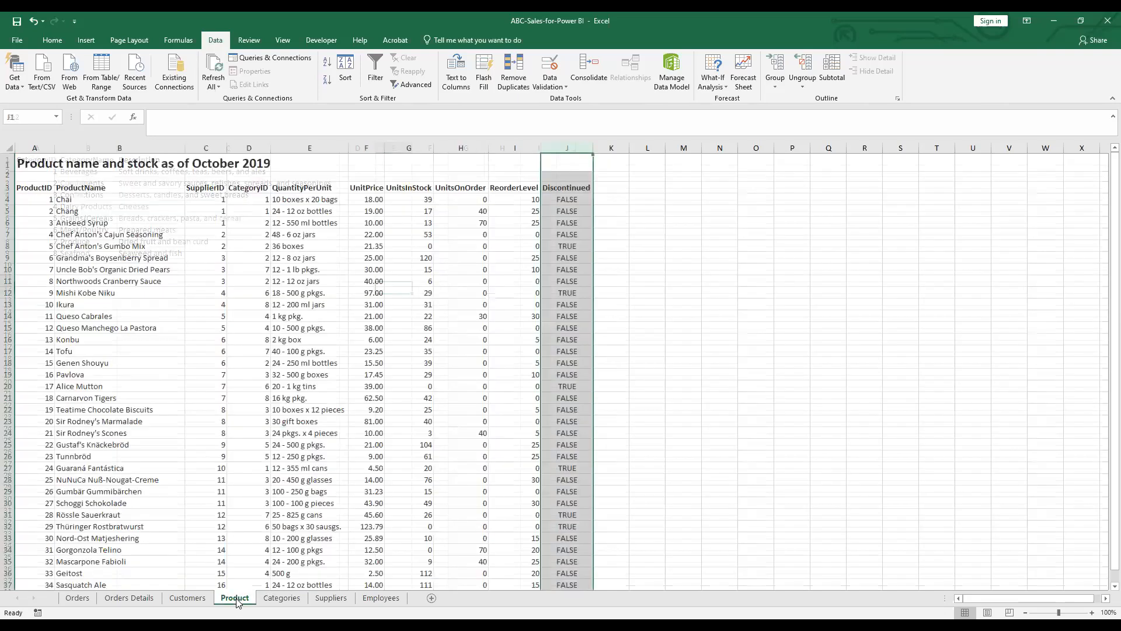
pyautogui.click(242, 148)
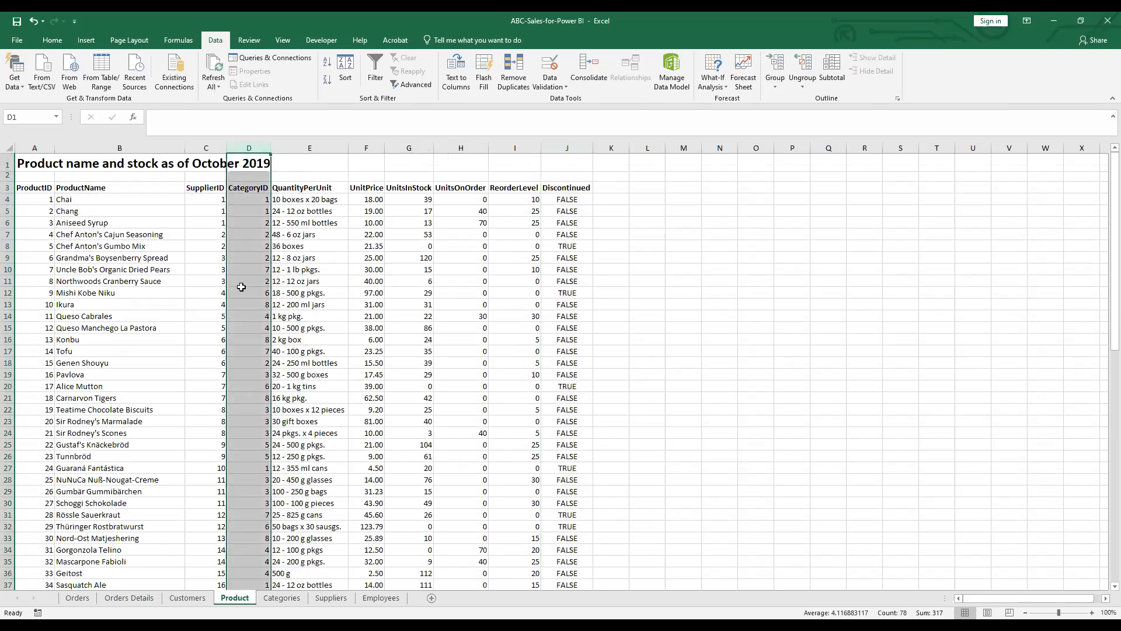
pyautogui.click(281, 598)
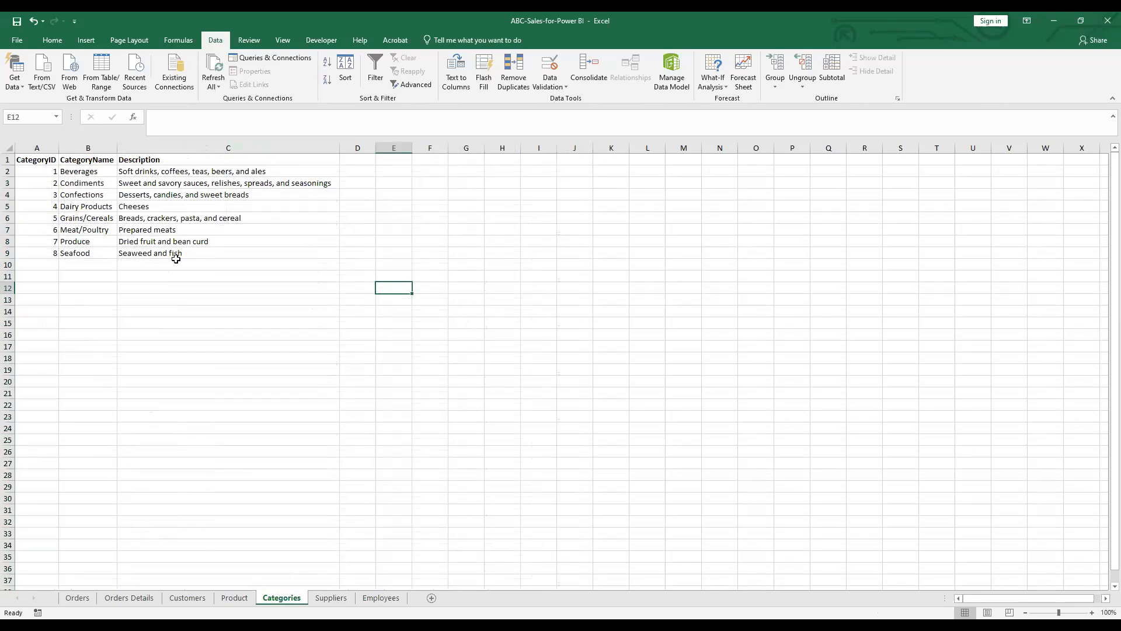
pyautogui.click(343, 602)
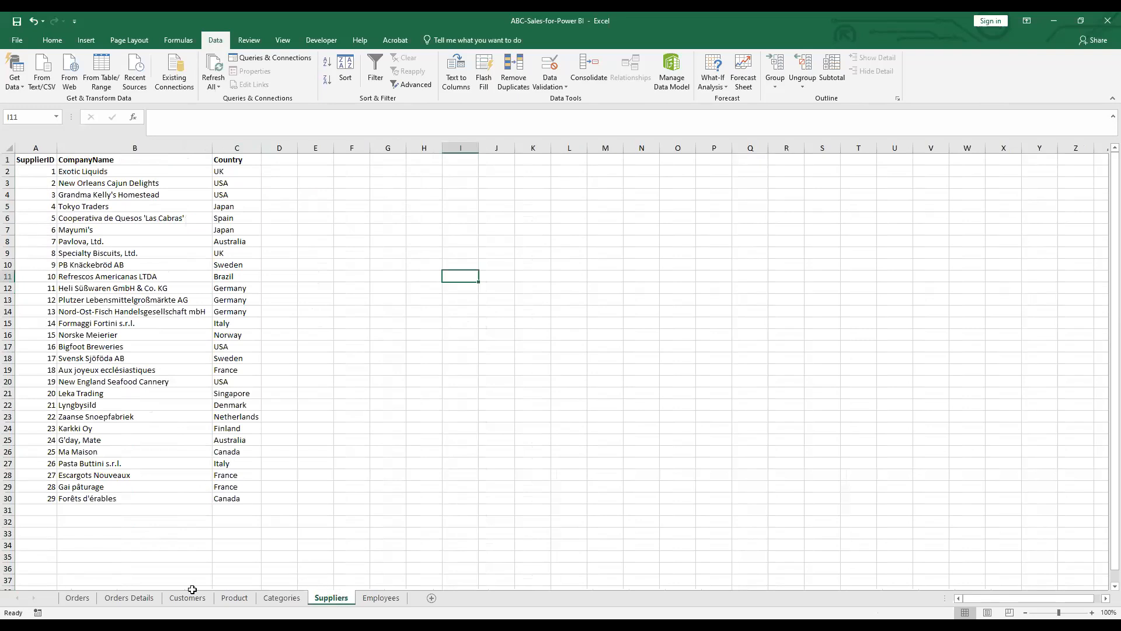
# Review Product's CategoryID and SupplierID columns again, then view the Suppliers and Employees sheets
pyautogui.click(246, 605)
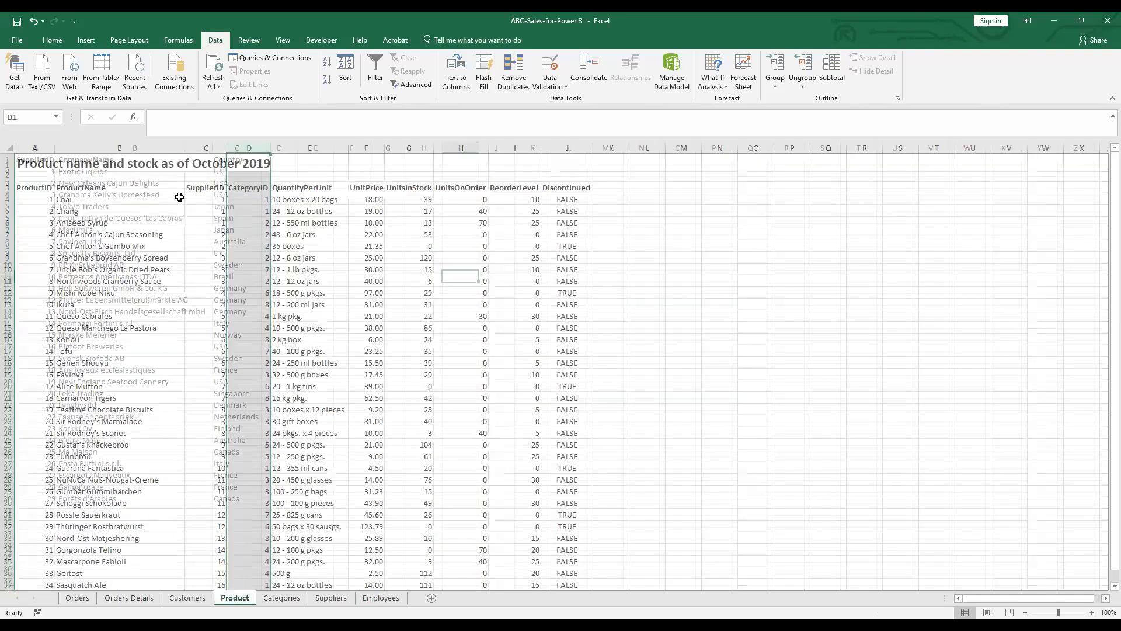
pyautogui.click(248, 148)
pyautogui.click(201, 144)
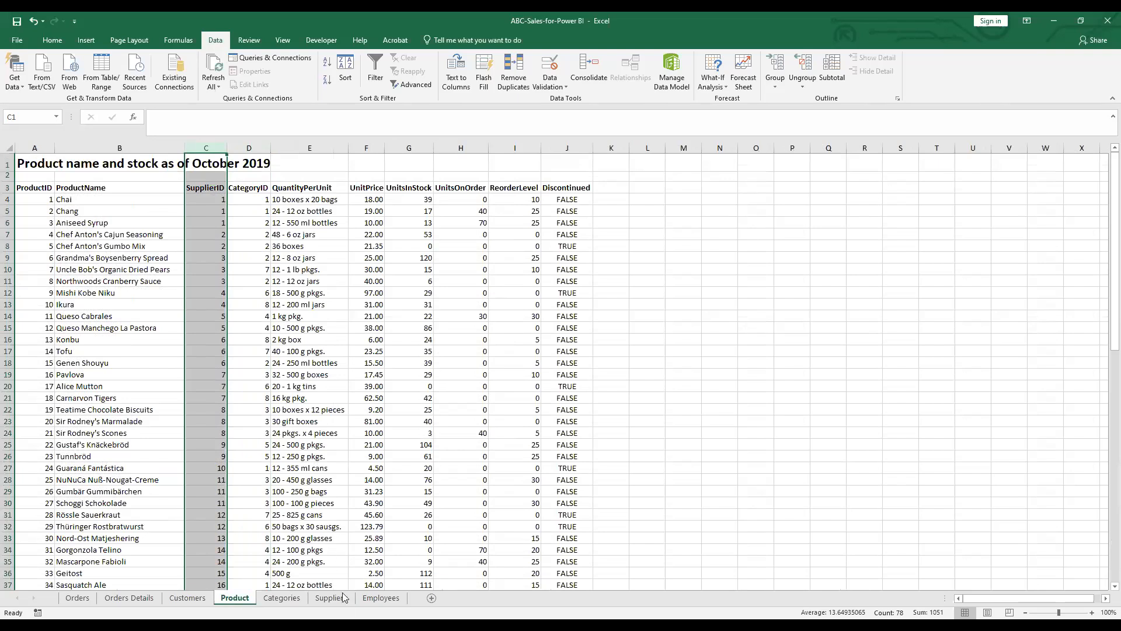
pyautogui.click(332, 599)
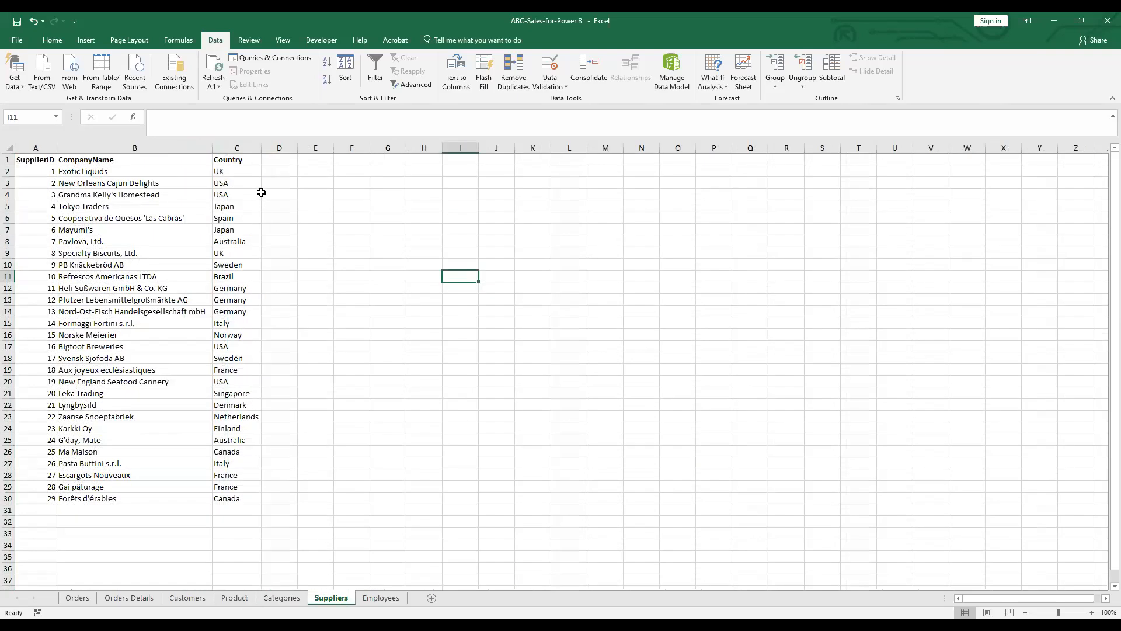
pyautogui.click(380, 598)
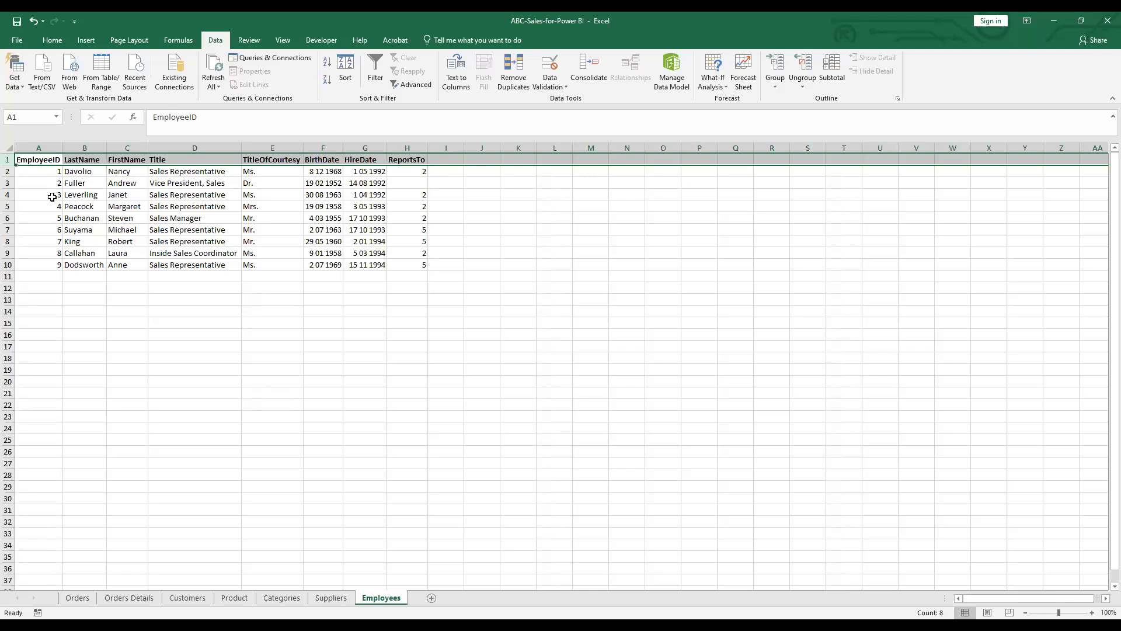
pyautogui.click(76, 601)
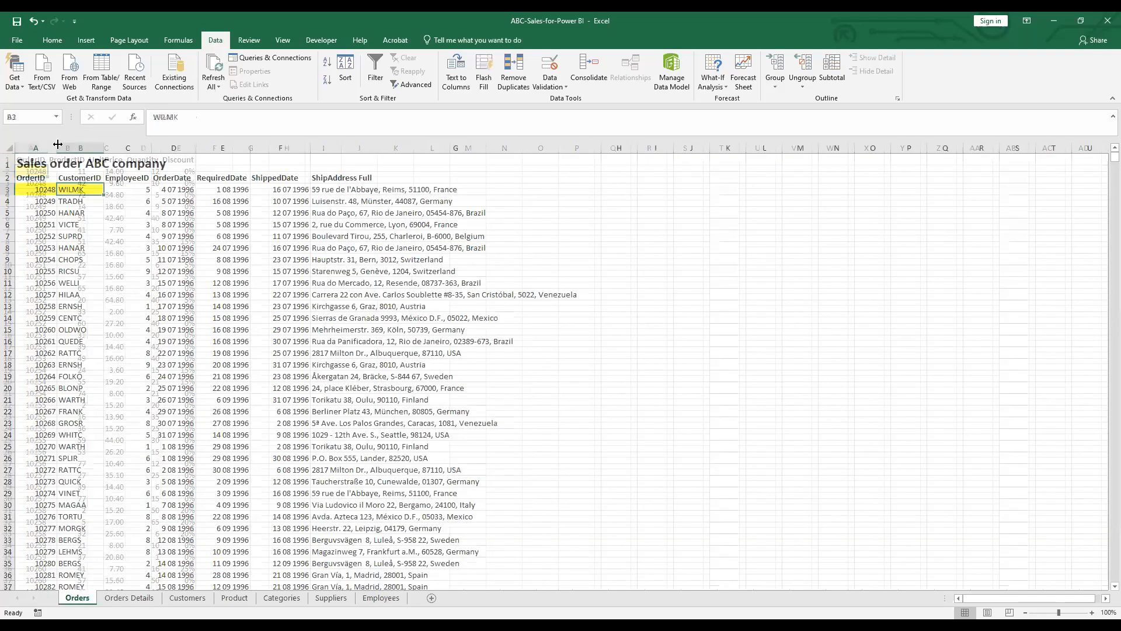
pyautogui.click(132, 156)
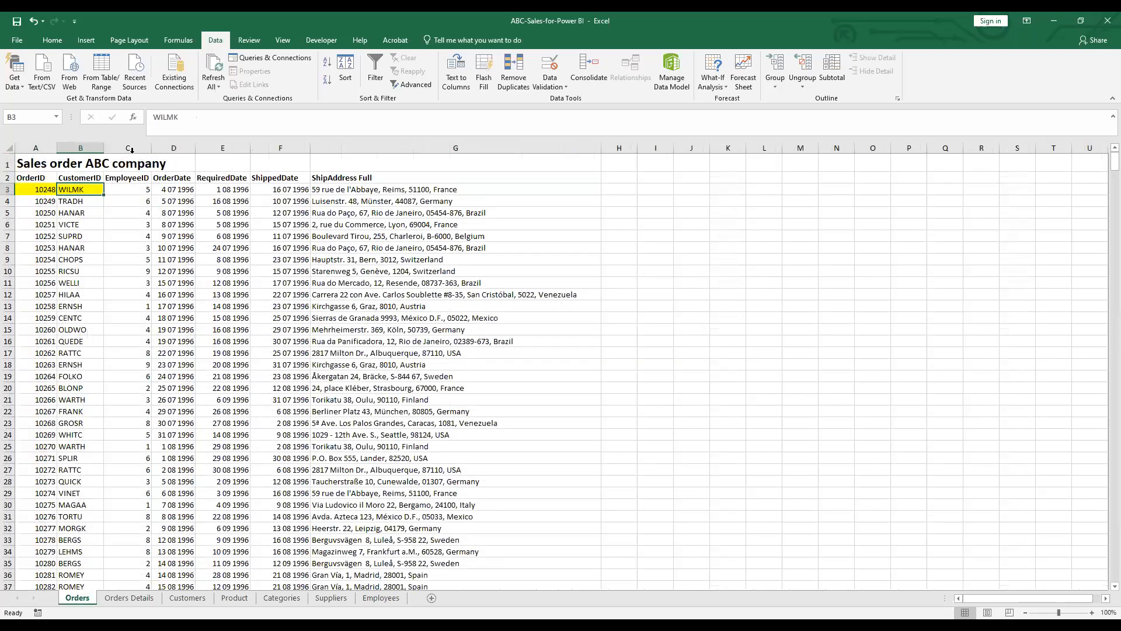
pyautogui.click(131, 149)
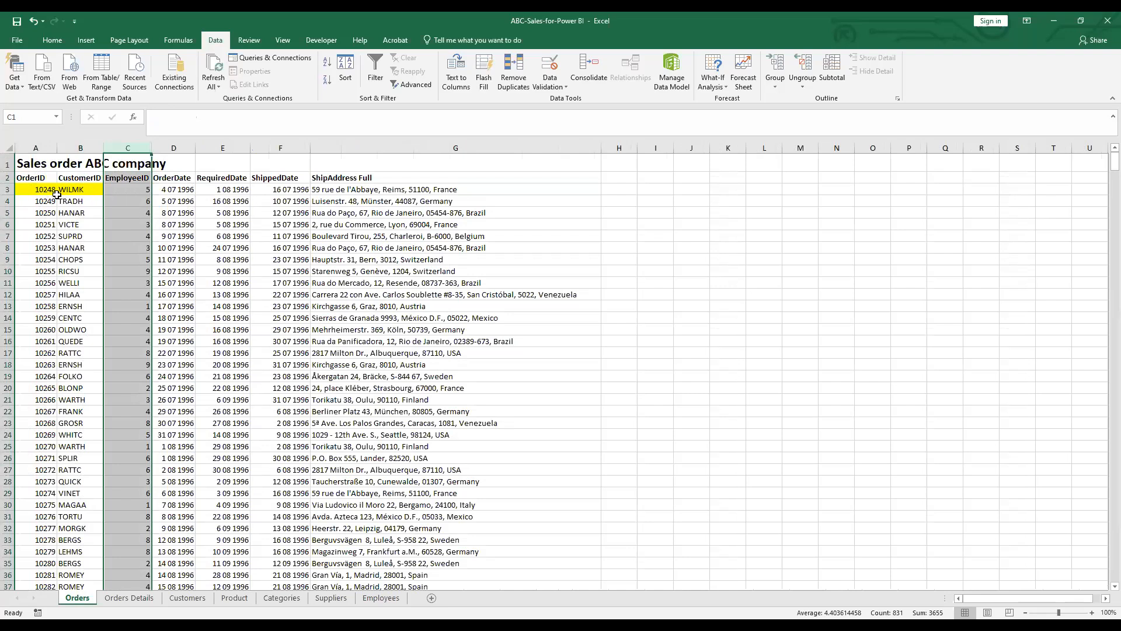
pyautogui.click(118, 189)
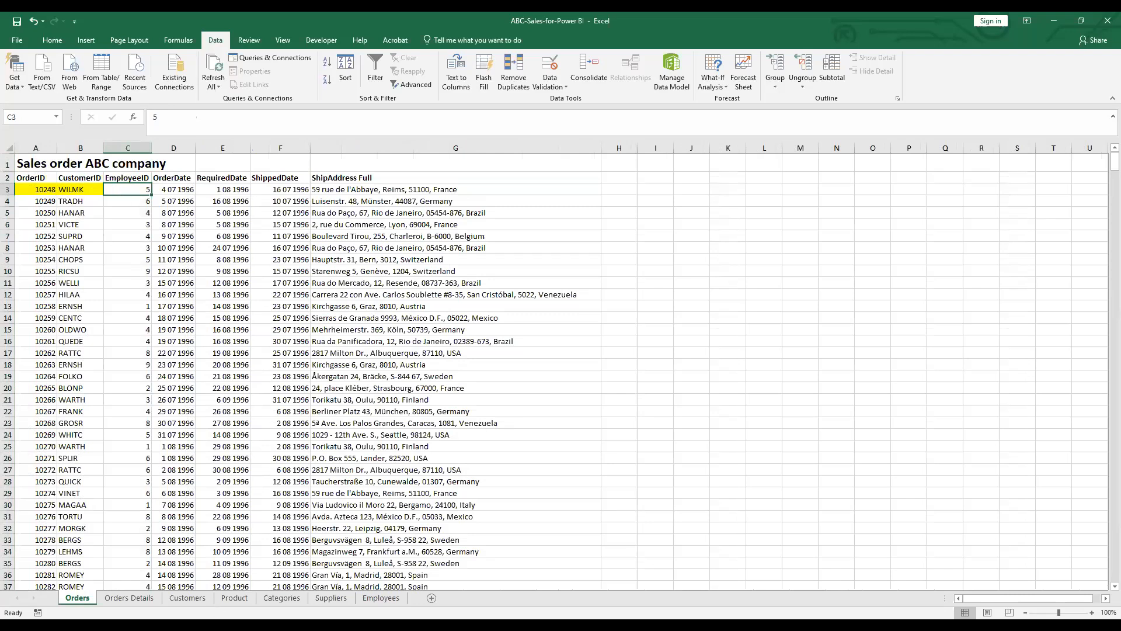
pyautogui.click(377, 599)
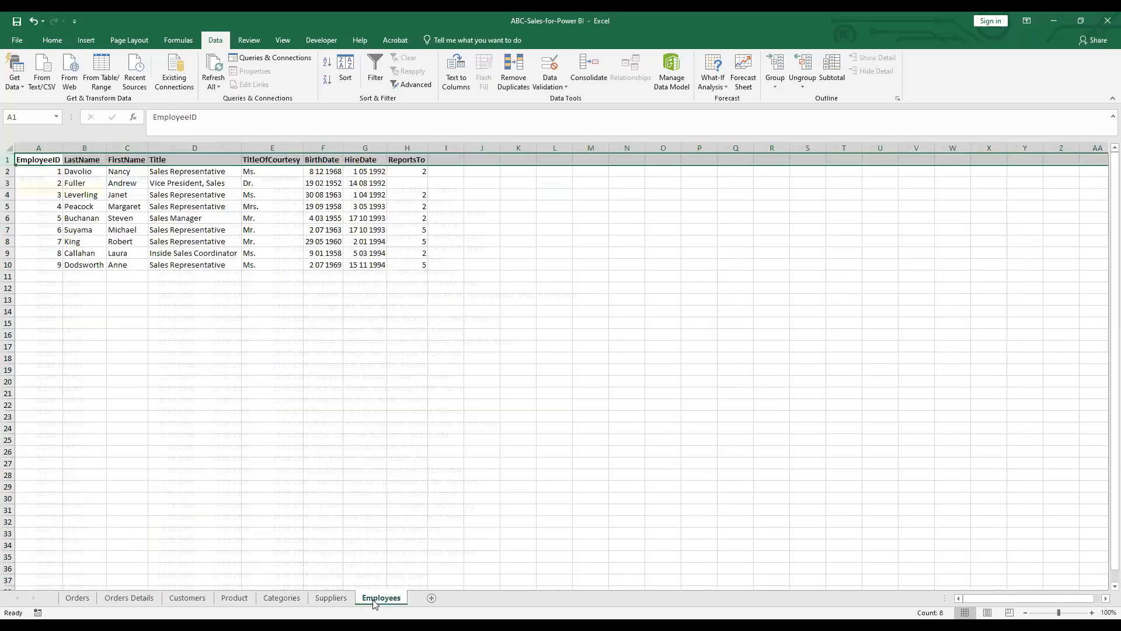
# Fill cell A6 (EmployeeID 5) yellow, then select columns A–D of the Employees table
pyautogui.click(35, 220)
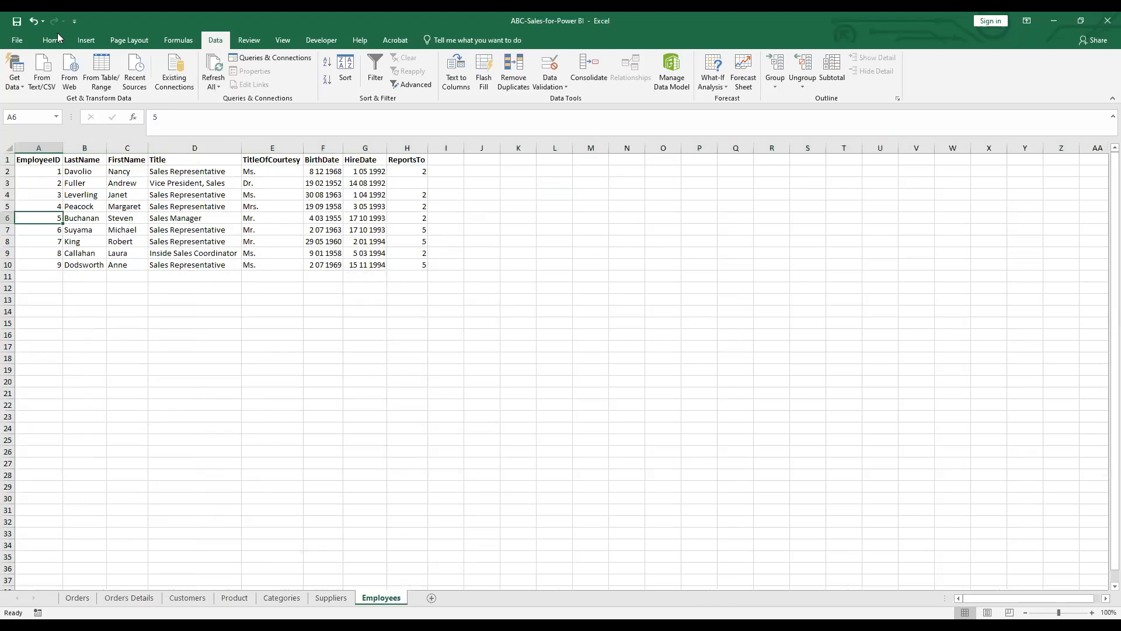
pyautogui.click(58, 38)
pyautogui.click(177, 80)
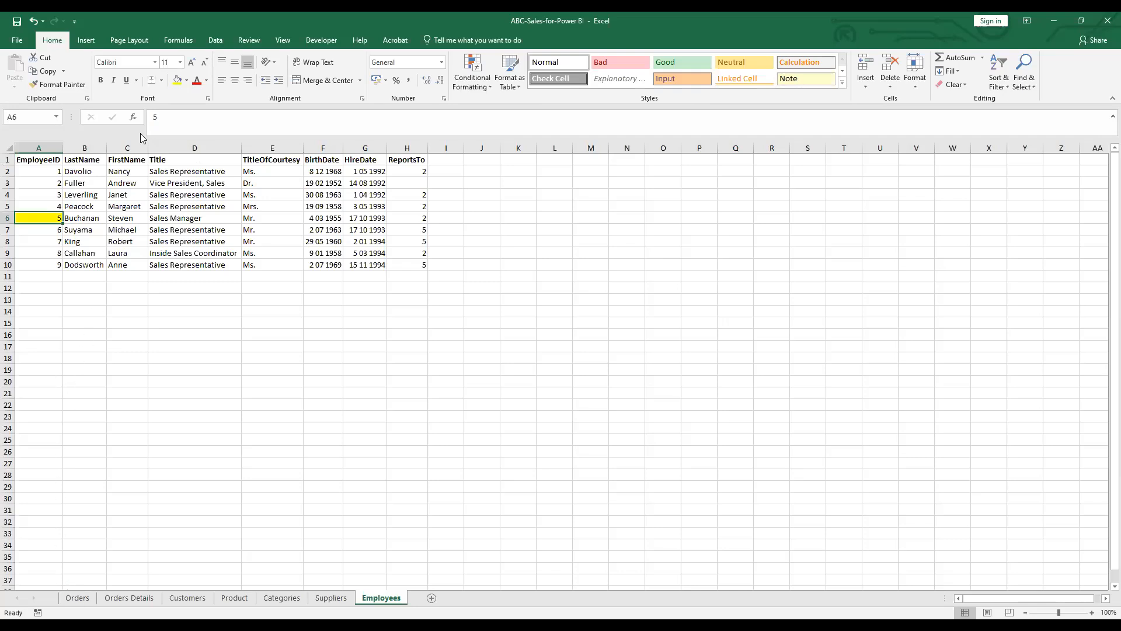
pyautogui.click(42, 148)
pyautogui.moveTo(42, 148); pyautogui.dragTo(324, 168)
pyautogui.click(372, 148)
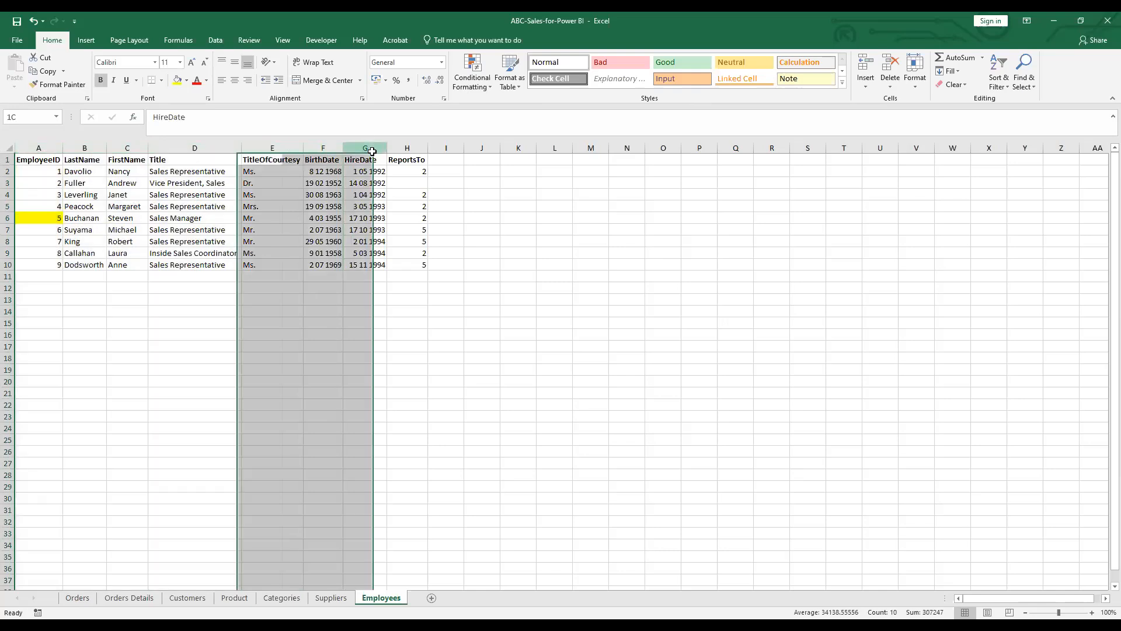
pyautogui.click(415, 148)
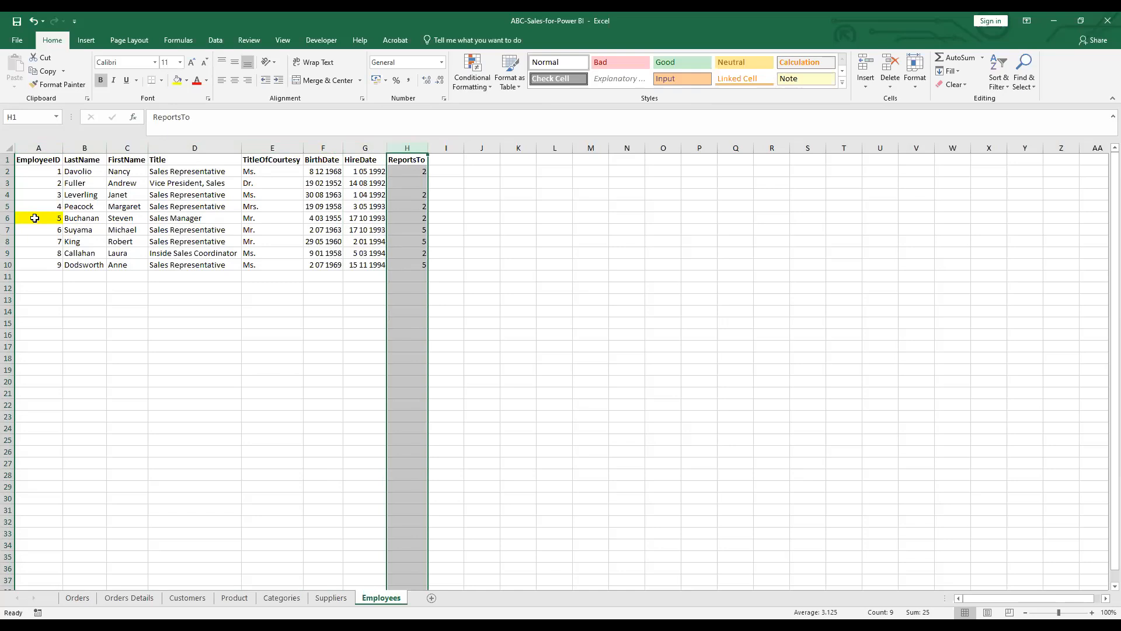
pyautogui.click(415, 159)
pyautogui.click(415, 148)
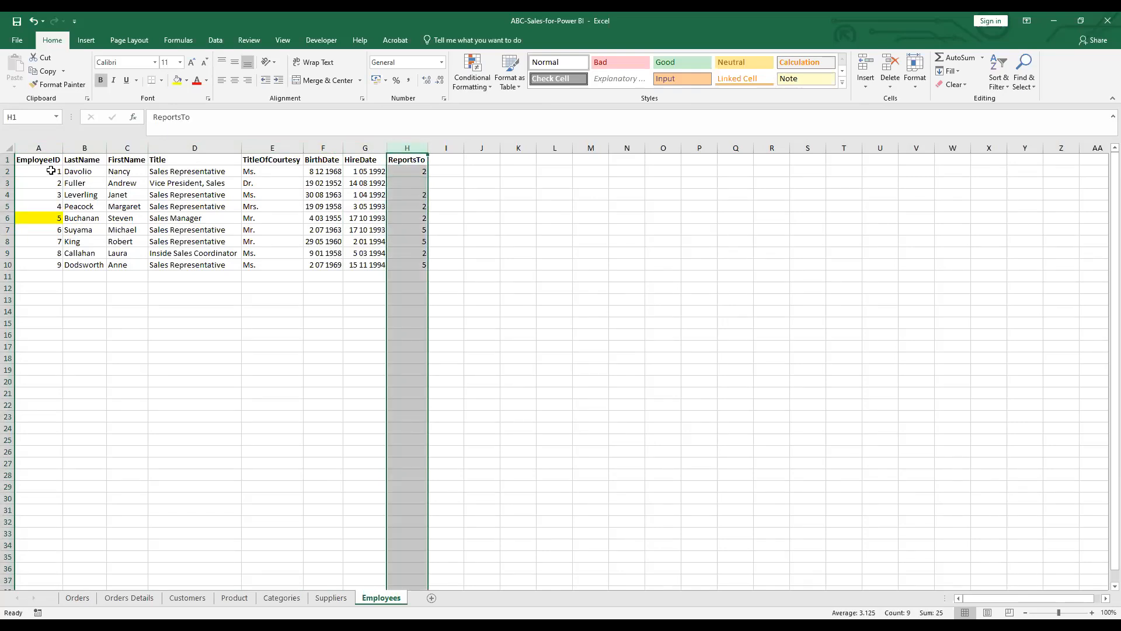
pyautogui.click(142, 173)
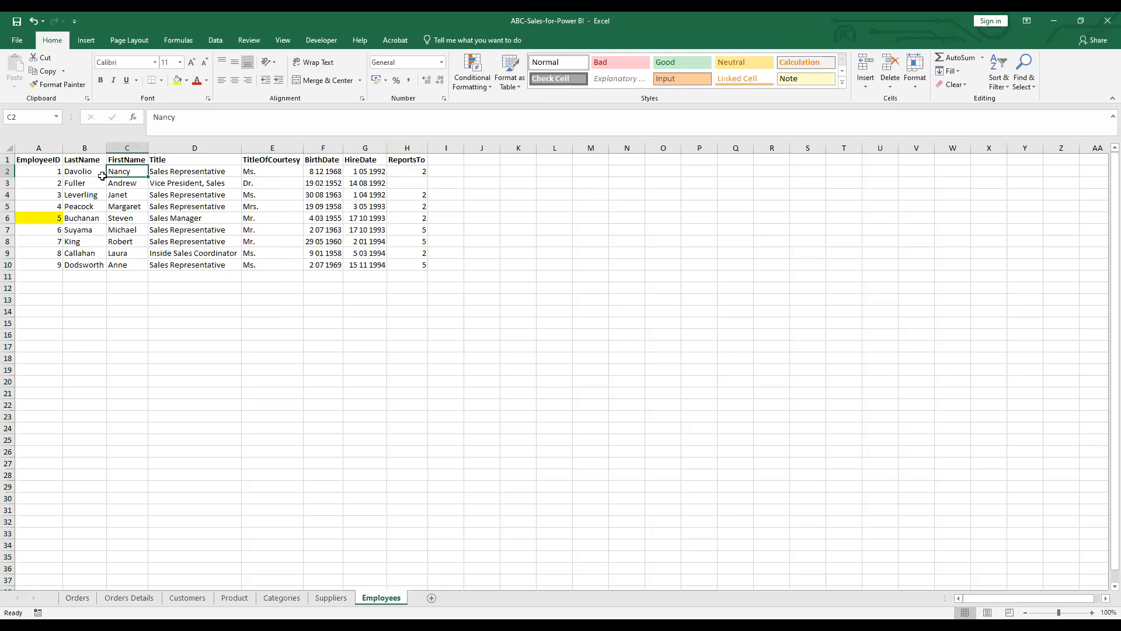
pyautogui.click(411, 171)
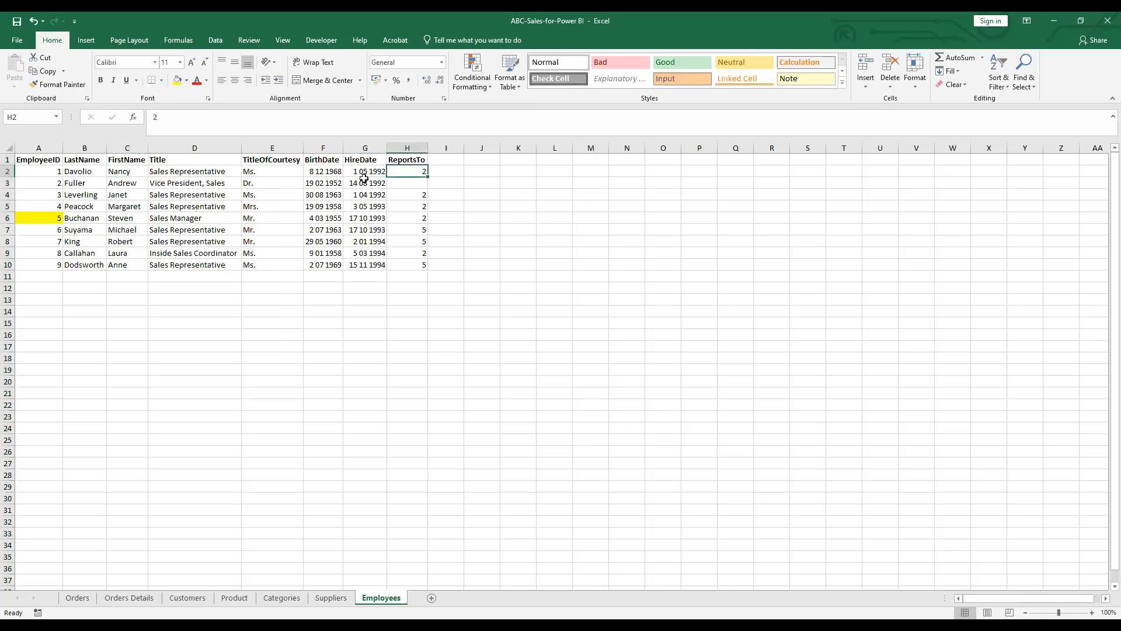
pyautogui.moveTo(133, 185); pyautogui.dragTo(55, 183)
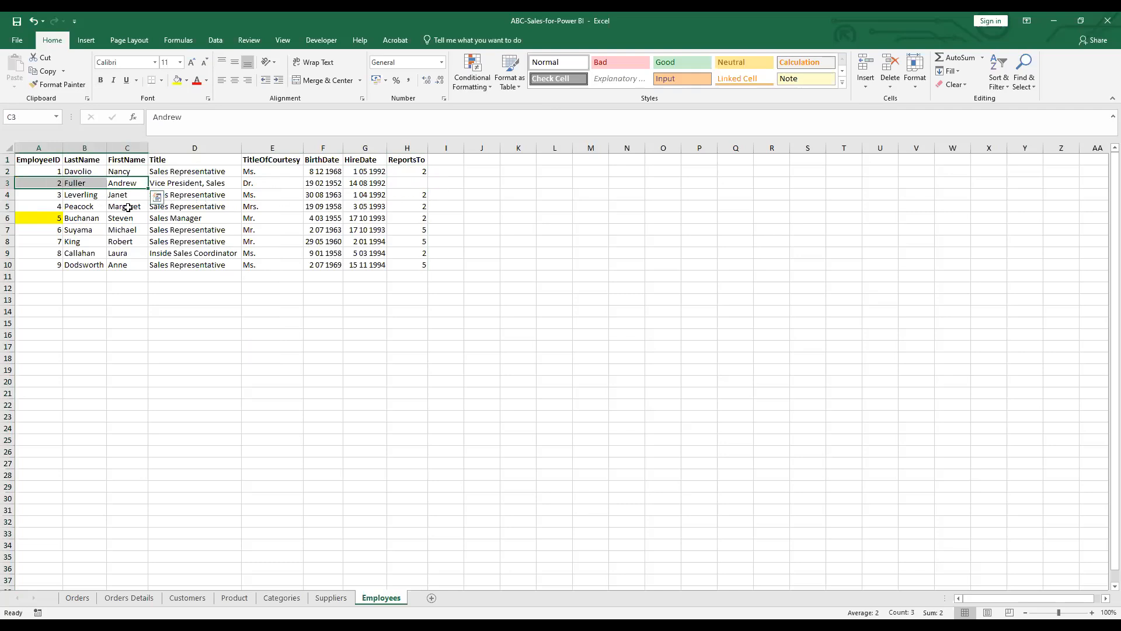
pyautogui.click(407, 232)
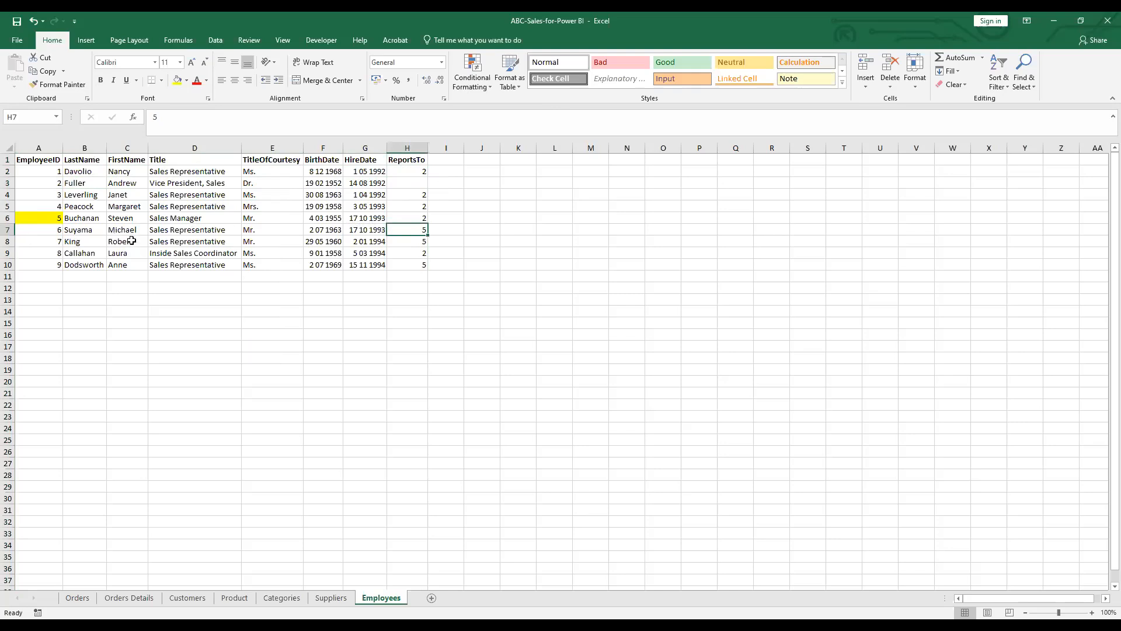
pyautogui.click(7, 232)
pyautogui.click(424, 232)
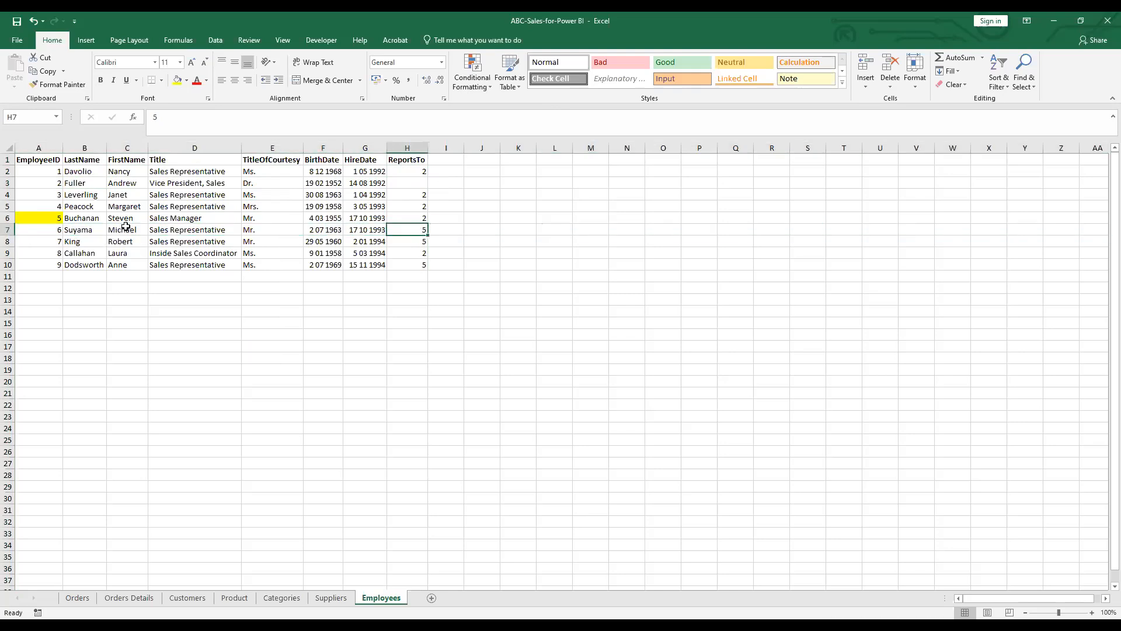
pyautogui.click(42, 218)
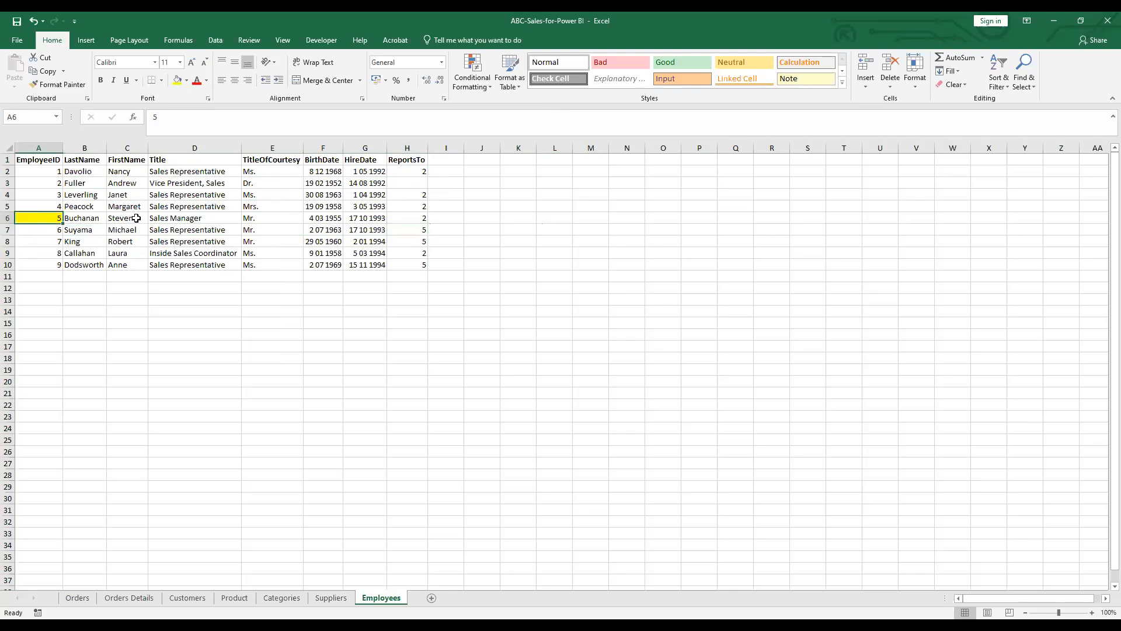
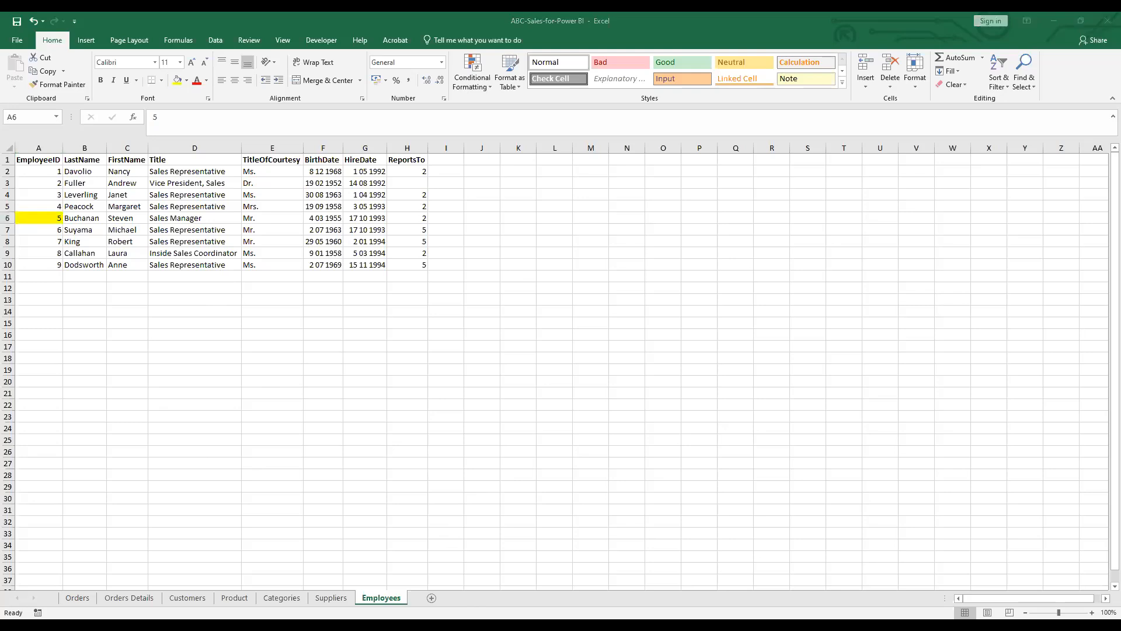
# Switch from the Excel workbook to the untitled Power BI Desktop report
pyautogui.click(541, 597)
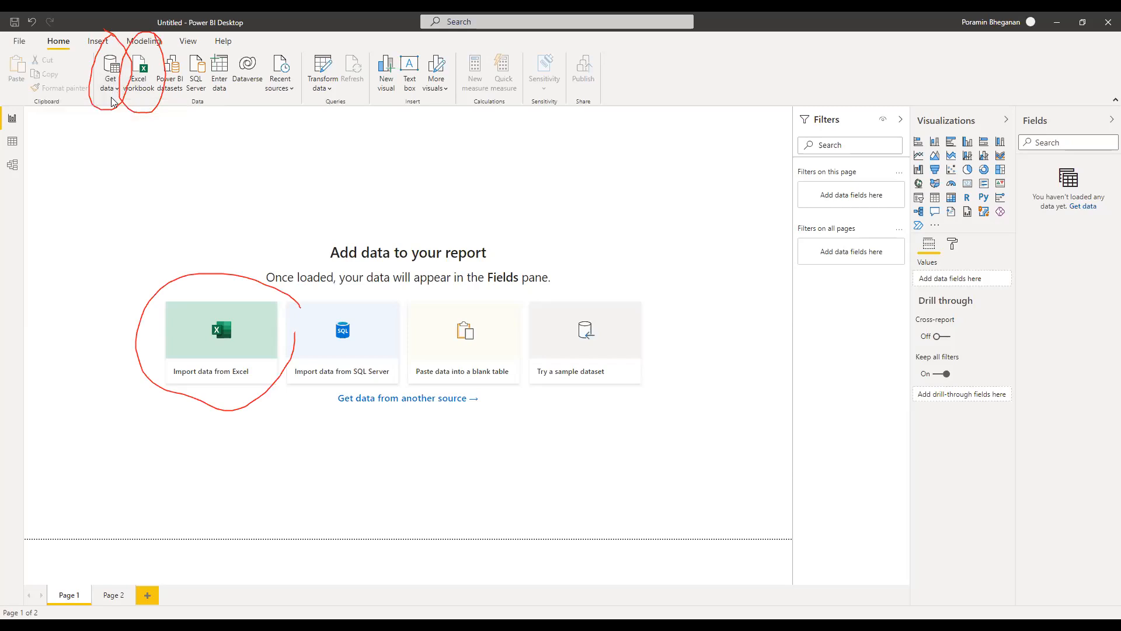
# Open and dismiss the Get data connector catalogue, then show the common data sources list
pyautogui.click(114, 67)
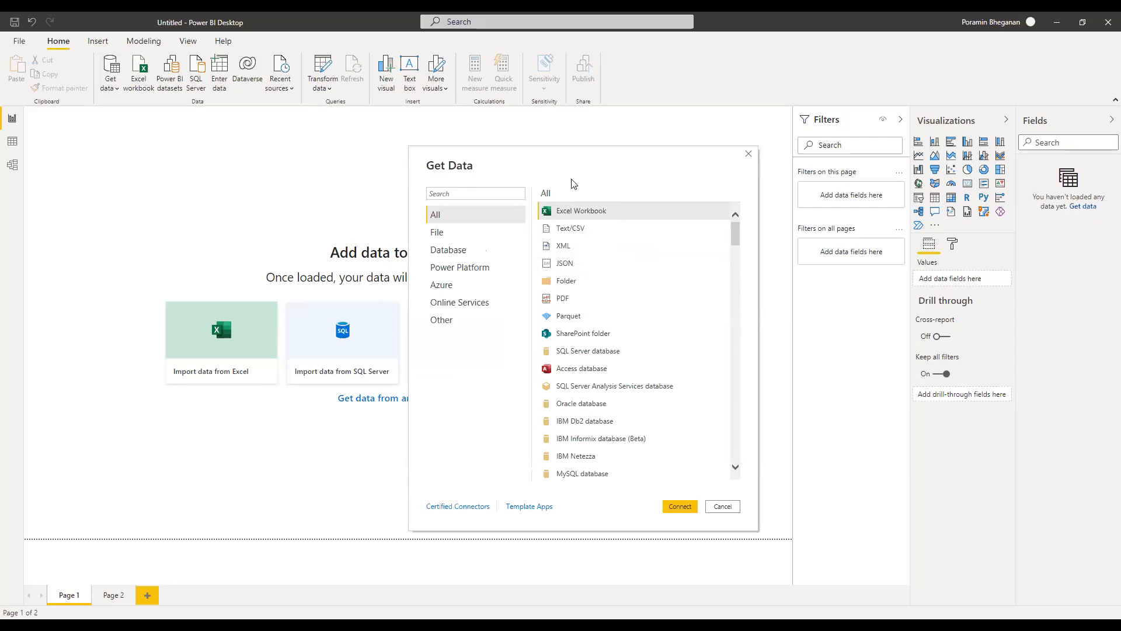
pyautogui.click(734, 506)
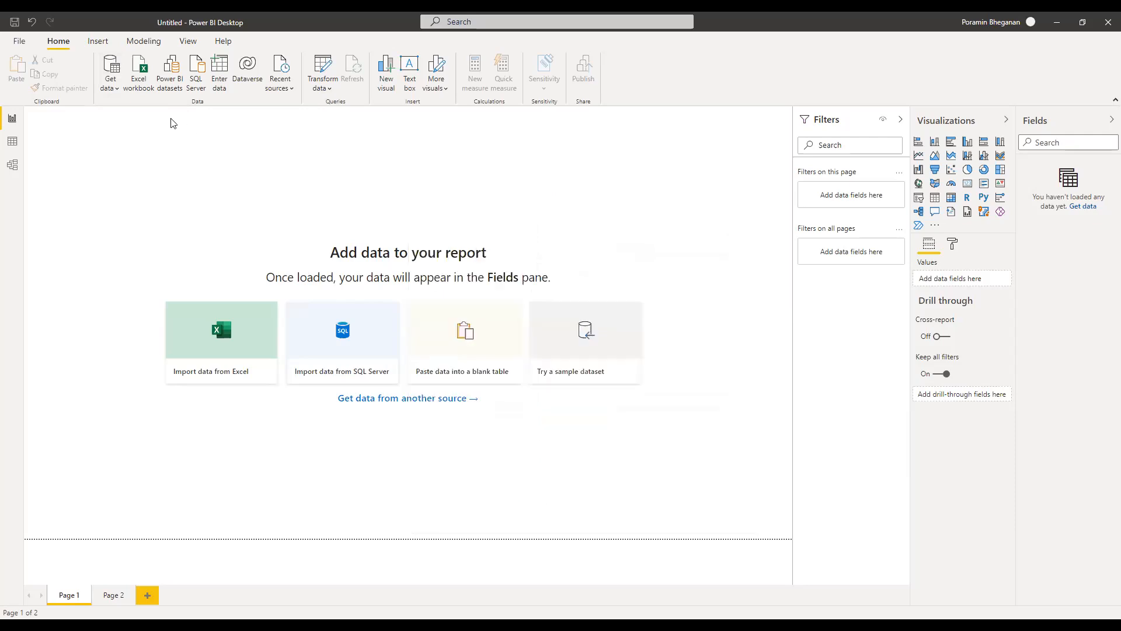
pyautogui.click(121, 96)
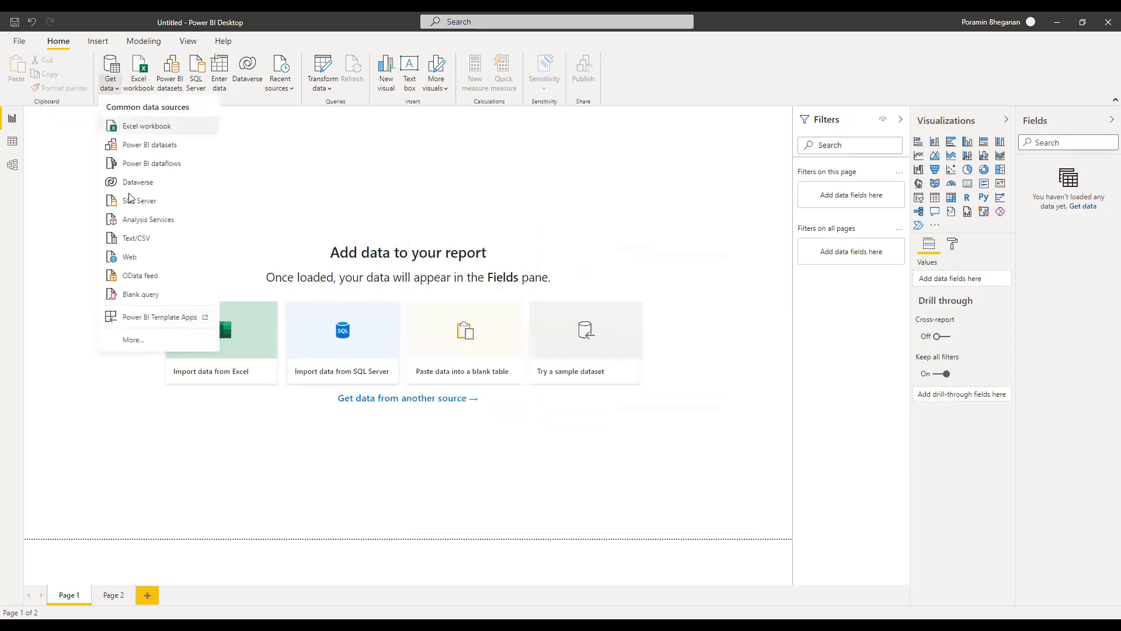
# Browse the full Get Data connector catalogue and choose Excel Workbook as the source
pyautogui.click(259, 244)
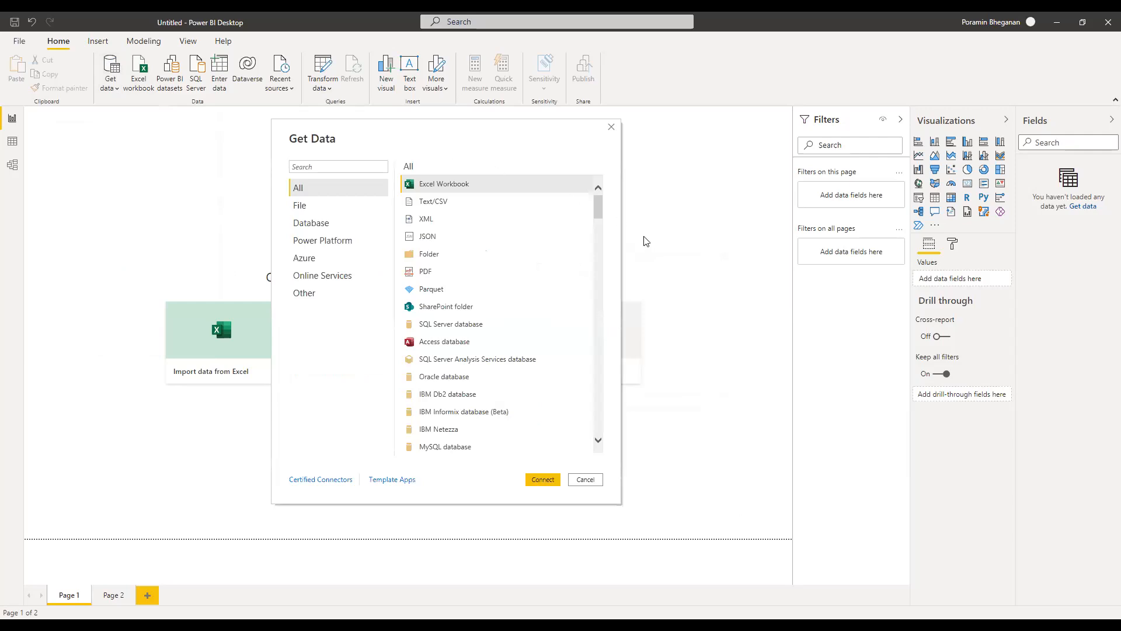
pyautogui.moveTo(599, 207); pyautogui.dragTo(587, 467)
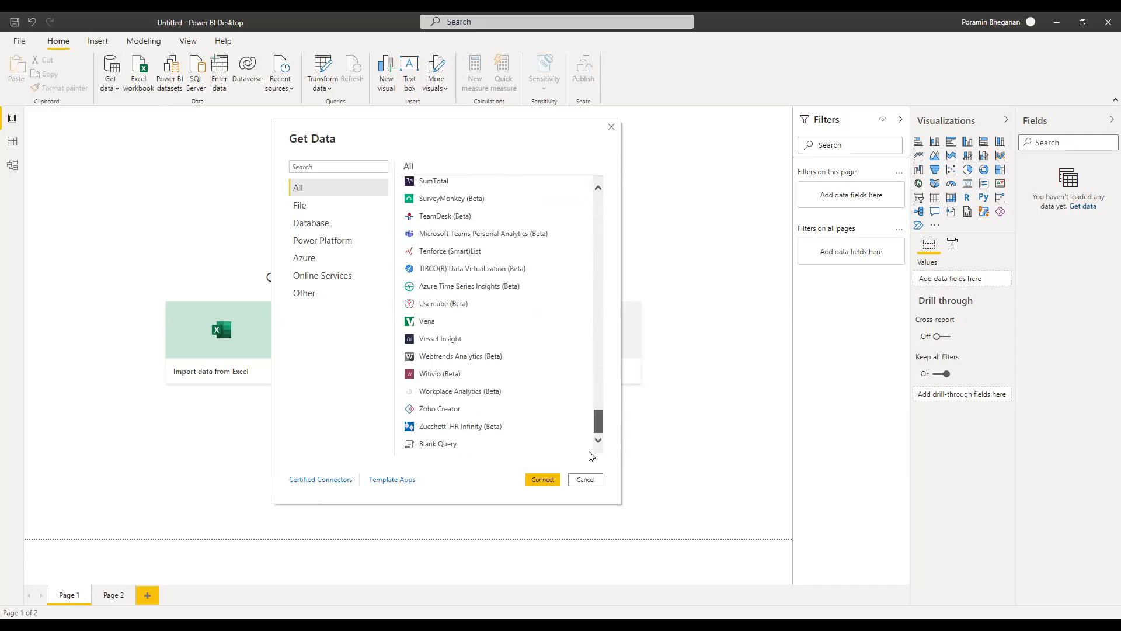
pyautogui.moveTo(596, 422); pyautogui.dragTo(603, 202)
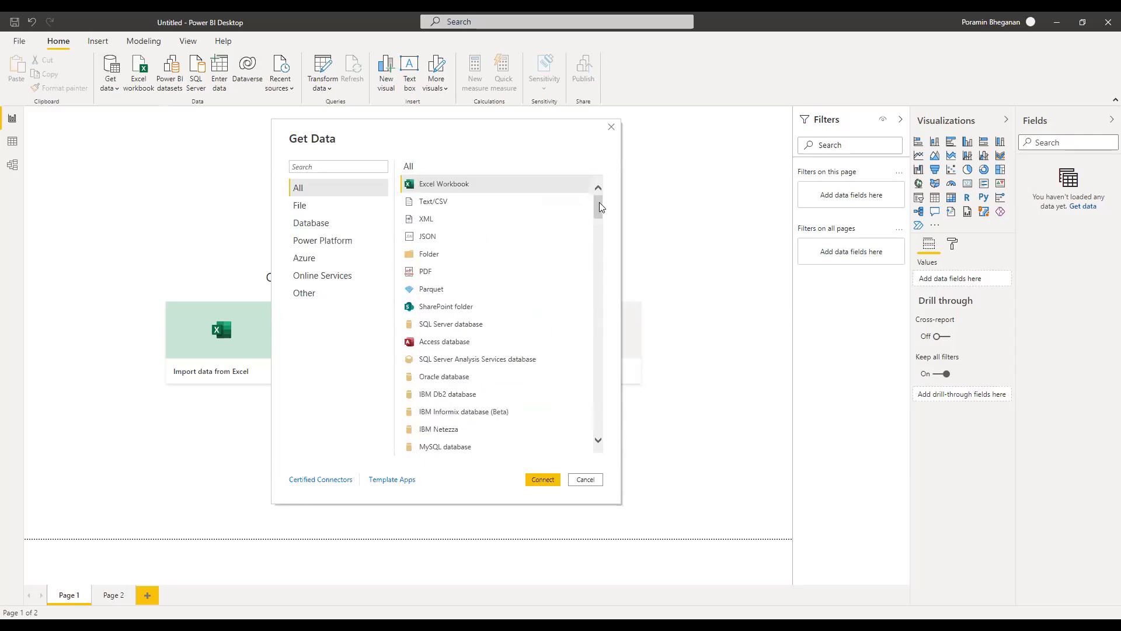
pyautogui.moveTo(600, 206); pyautogui.dragTo(597, 269)
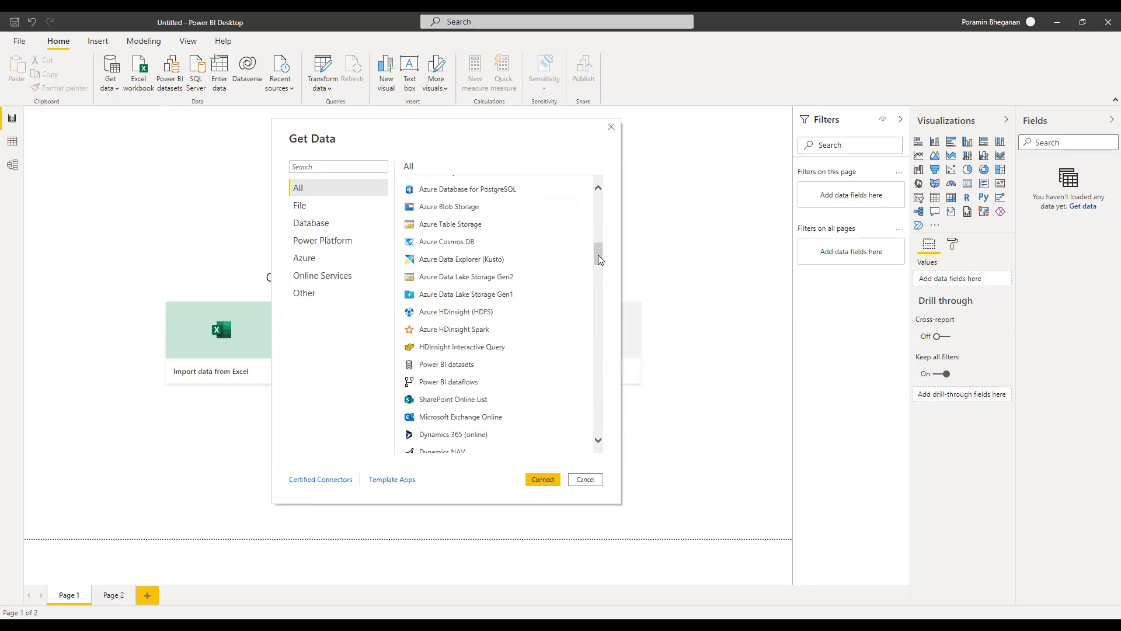
pyautogui.moveTo(598, 254); pyautogui.dragTo(599, 198)
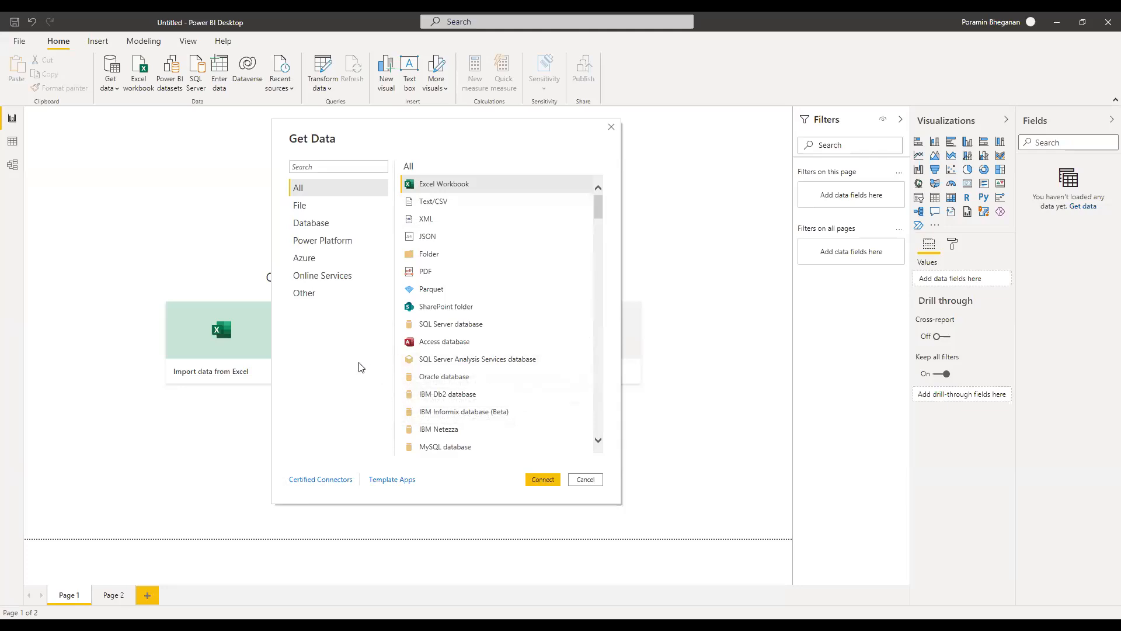
pyautogui.click(459, 186)
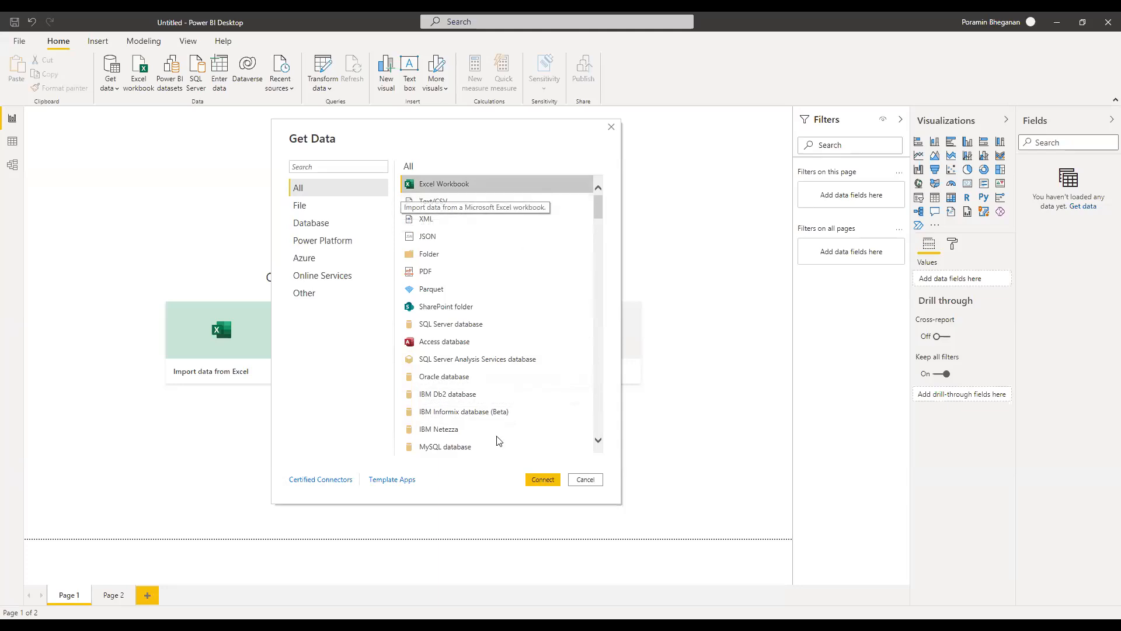
# Connect and select the ABC-Sales-for-Power BI workbook from the Downloads folder
pyautogui.click(543, 480)
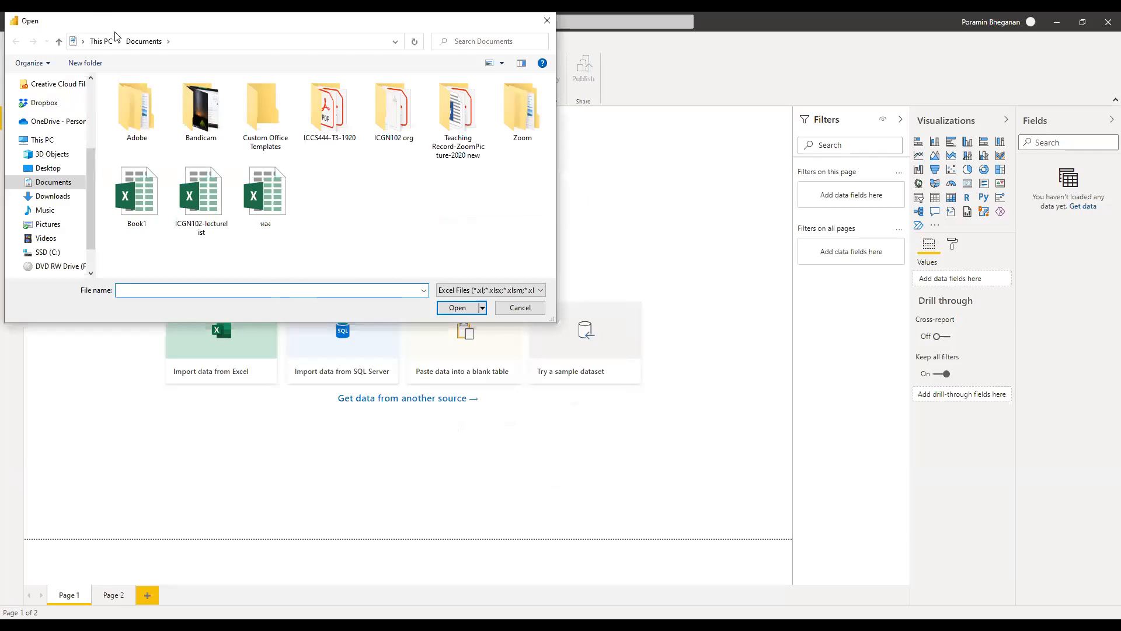
pyautogui.moveTo(123, 33); pyautogui.dragTo(341, 177)
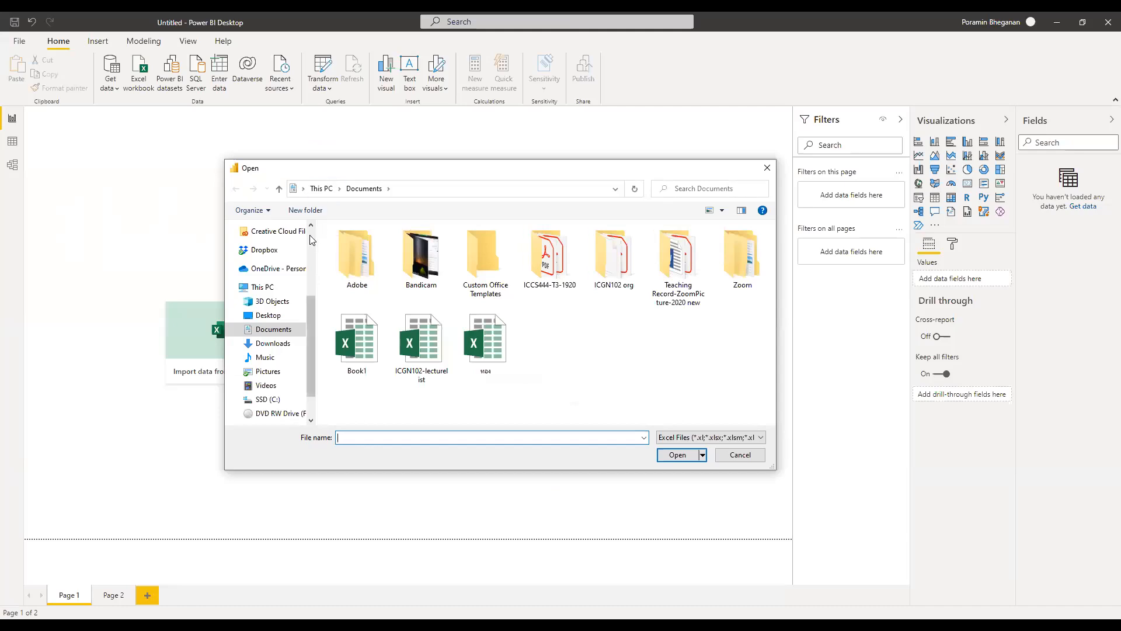
pyautogui.scroll(5, 309, 235)
pyautogui.click(278, 266)
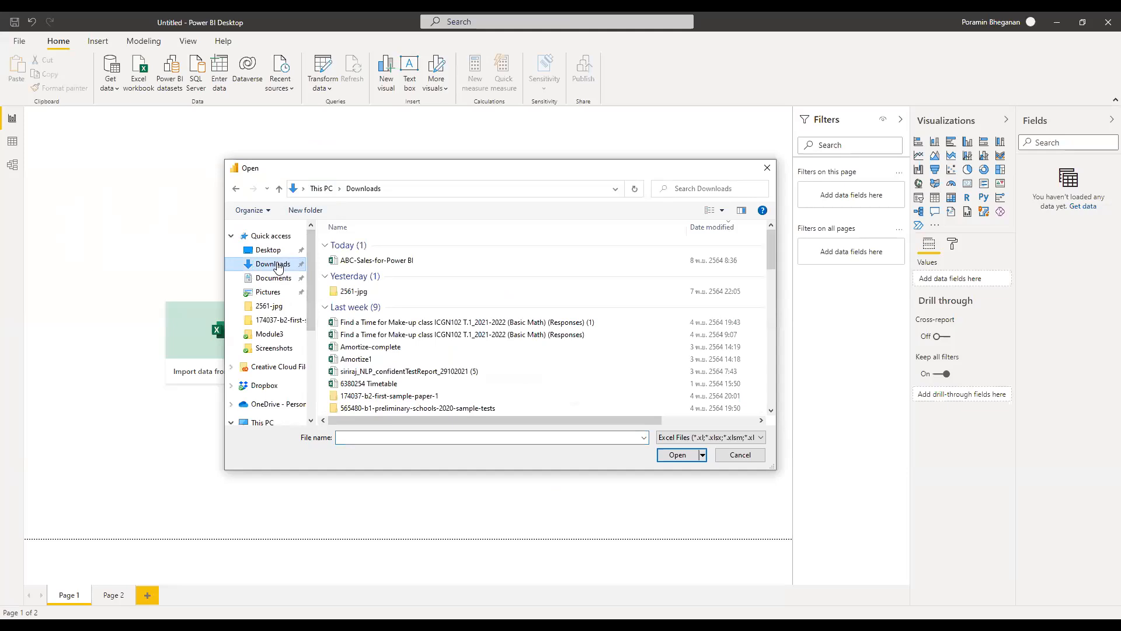
pyautogui.click(378, 264)
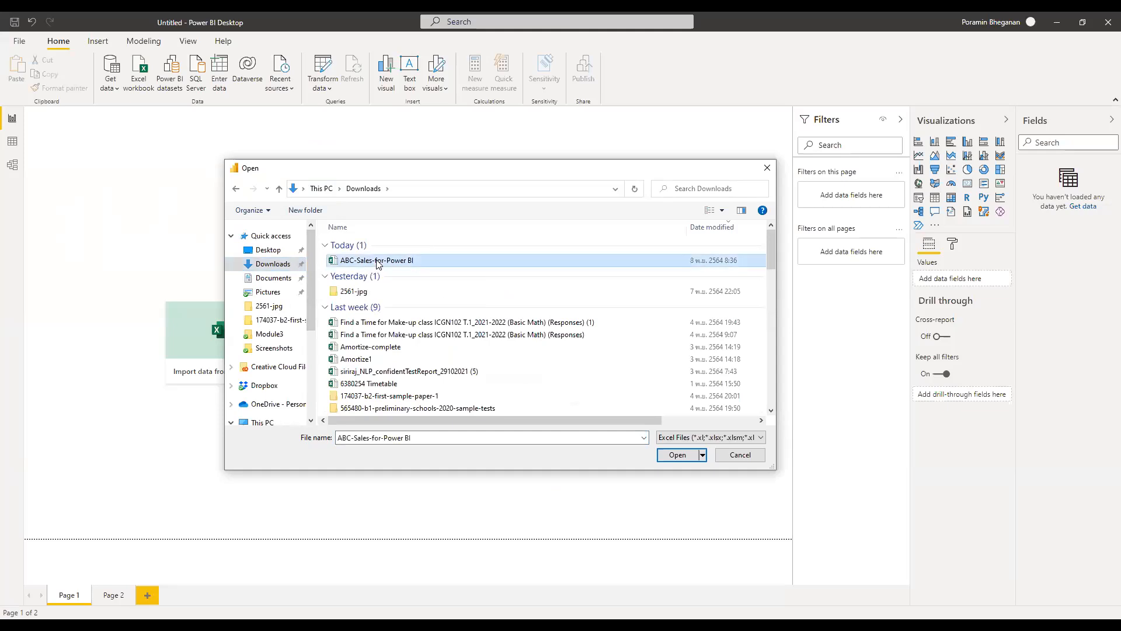
# Open ABC-Sales-for-Power BI.xlsx so the Navigator lists its seven sheets
pyautogui.click(685, 457)
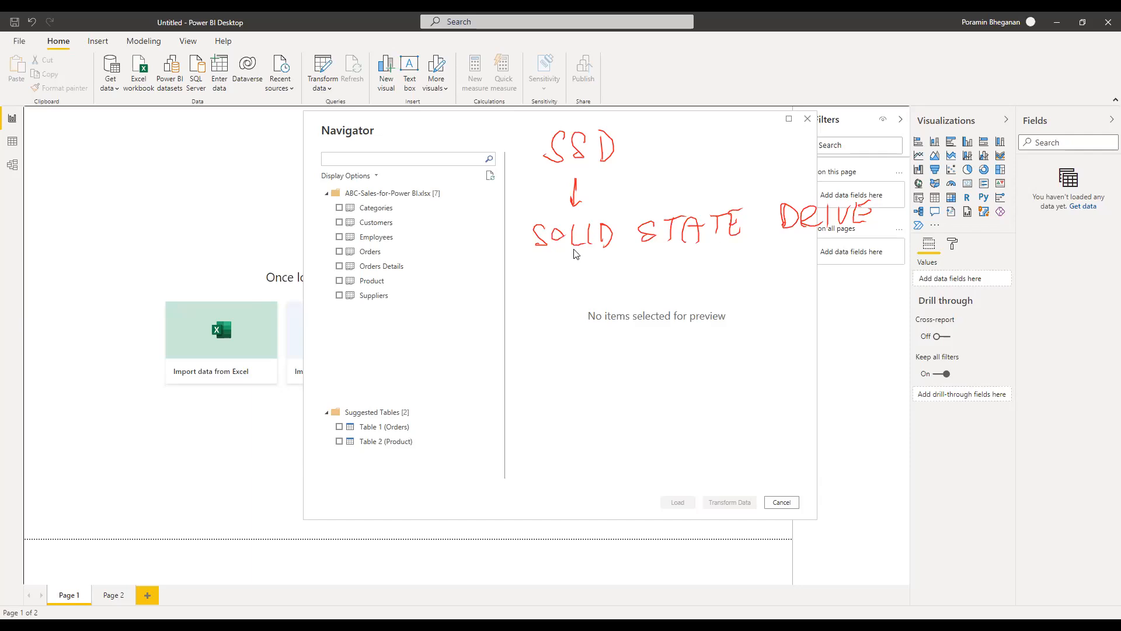
# Clear the on-screen annotations and bring the source Excel workbook forward
pyautogui.click(771, 32)
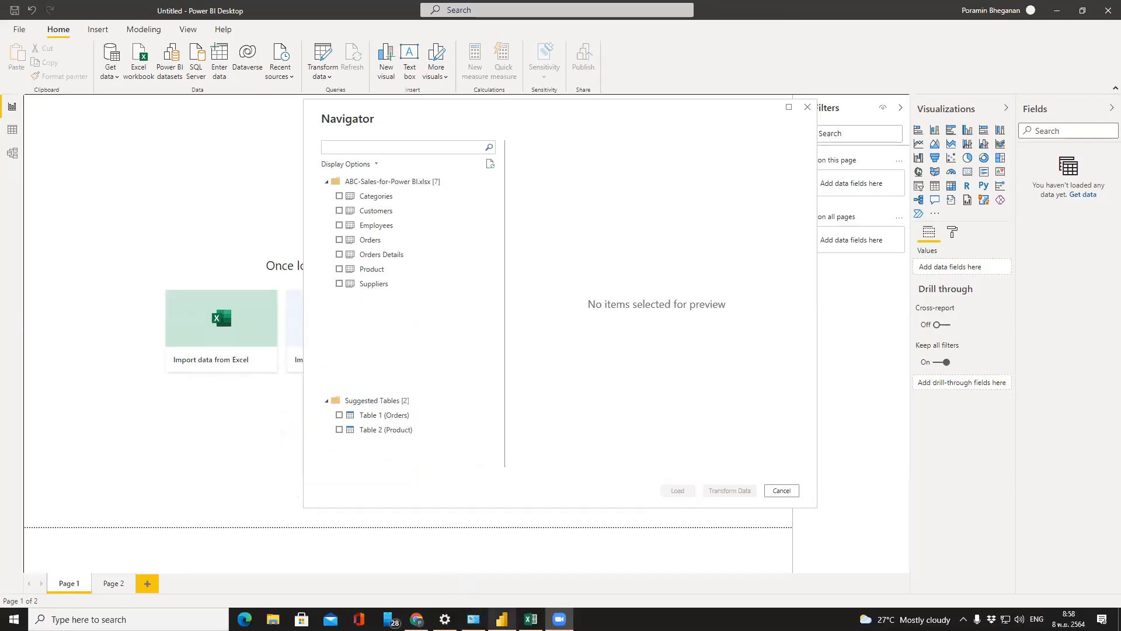
pyautogui.click(530, 619)
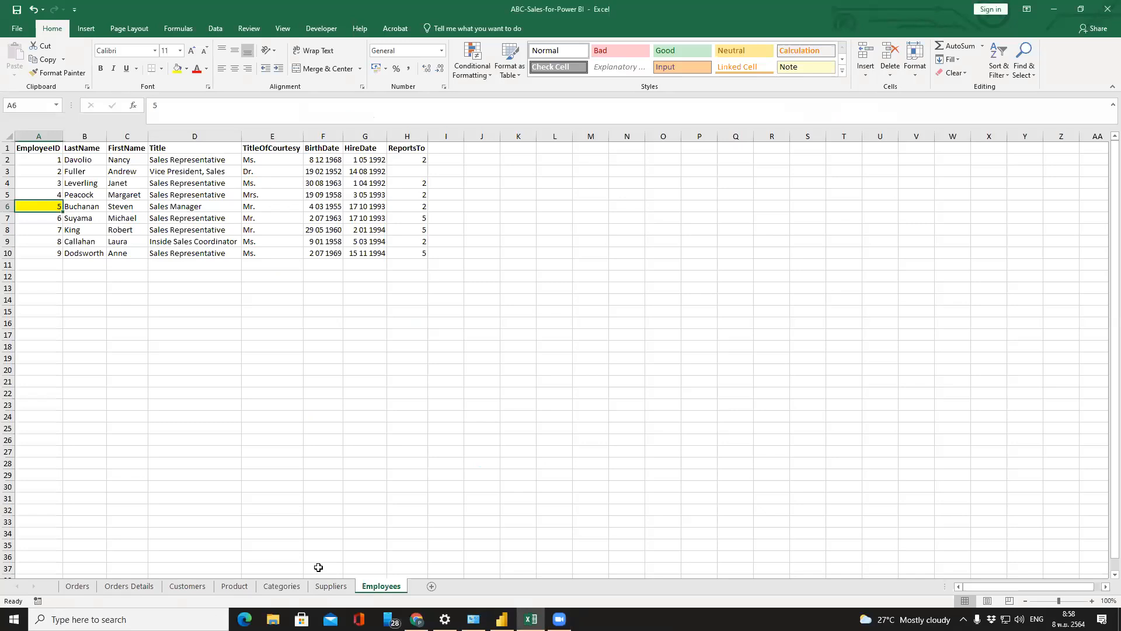
# Inspect the Orders, Orders Details and Customers sheets, then return to the Power BI Navigator
pyautogui.click(91, 587)
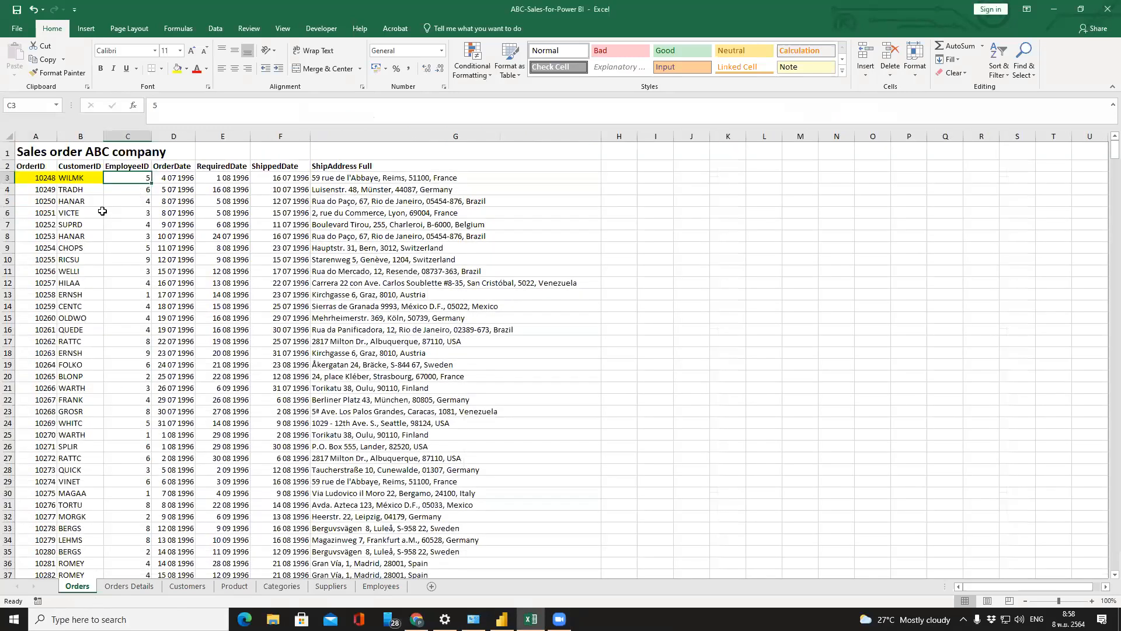
pyautogui.click(143, 587)
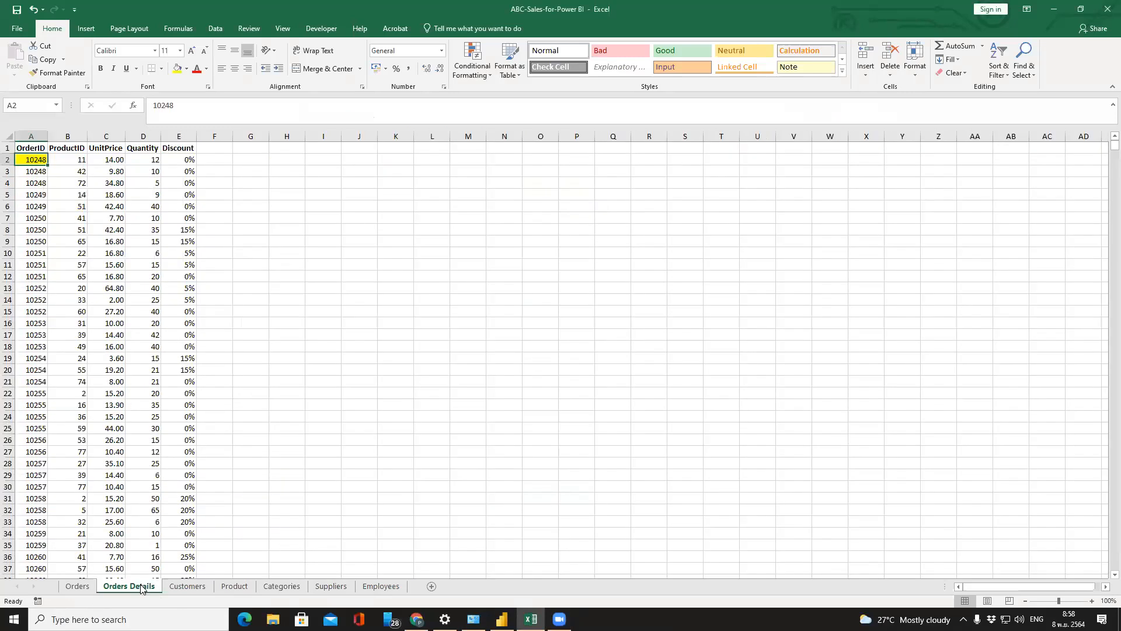
pyautogui.click(192, 589)
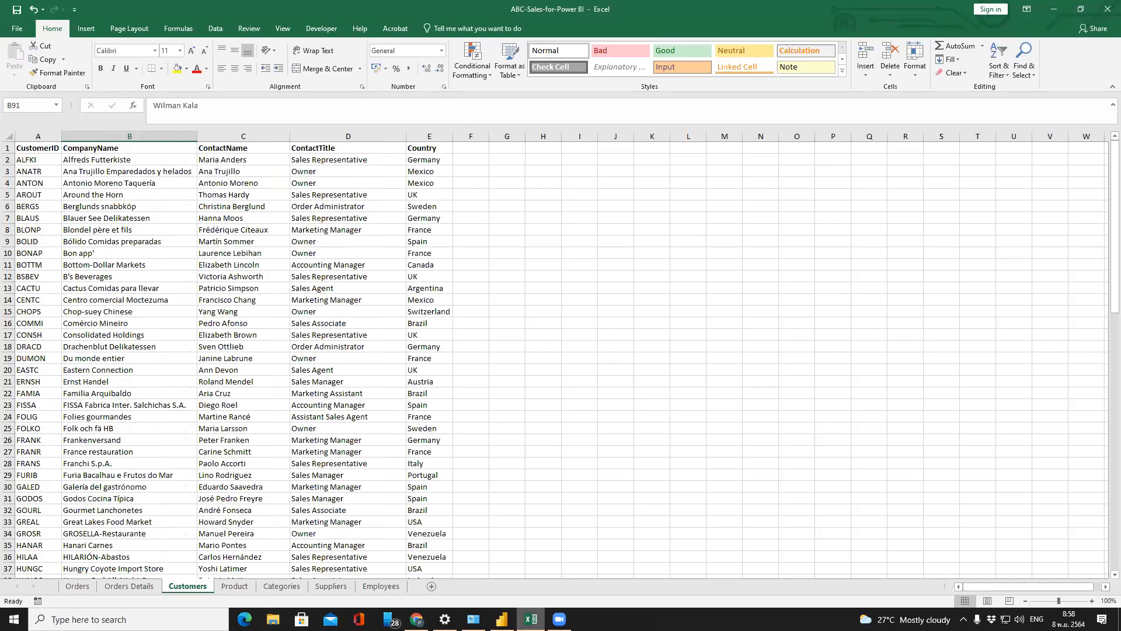
pyautogui.click(501, 619)
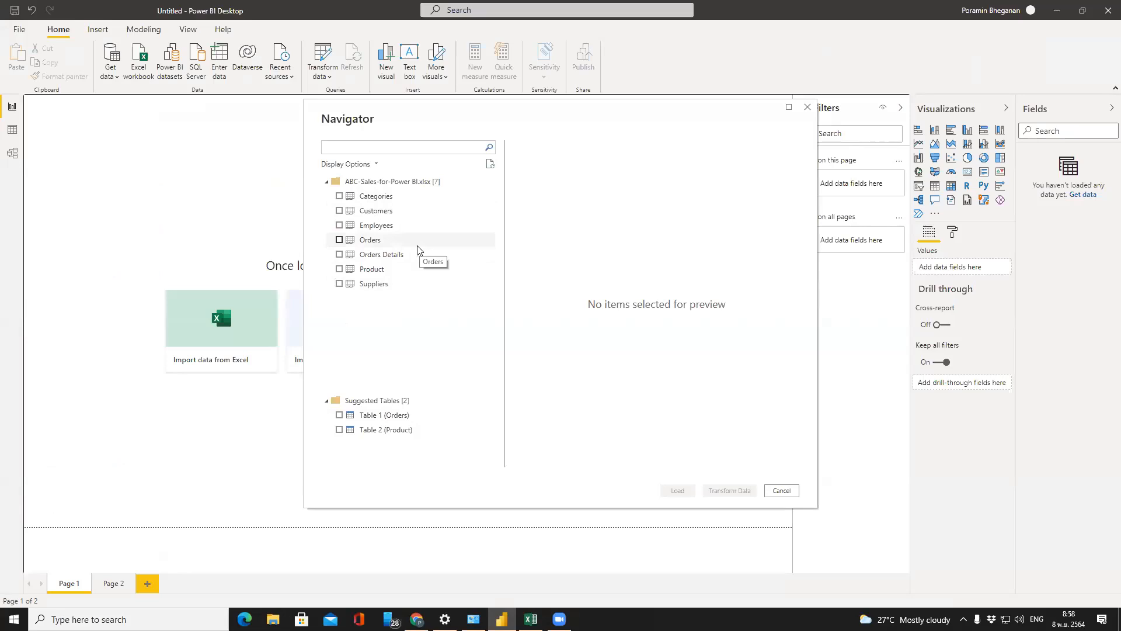
# Preview the Categories and Orders tables, scrolling each preview sideways
pyautogui.click(393, 201)
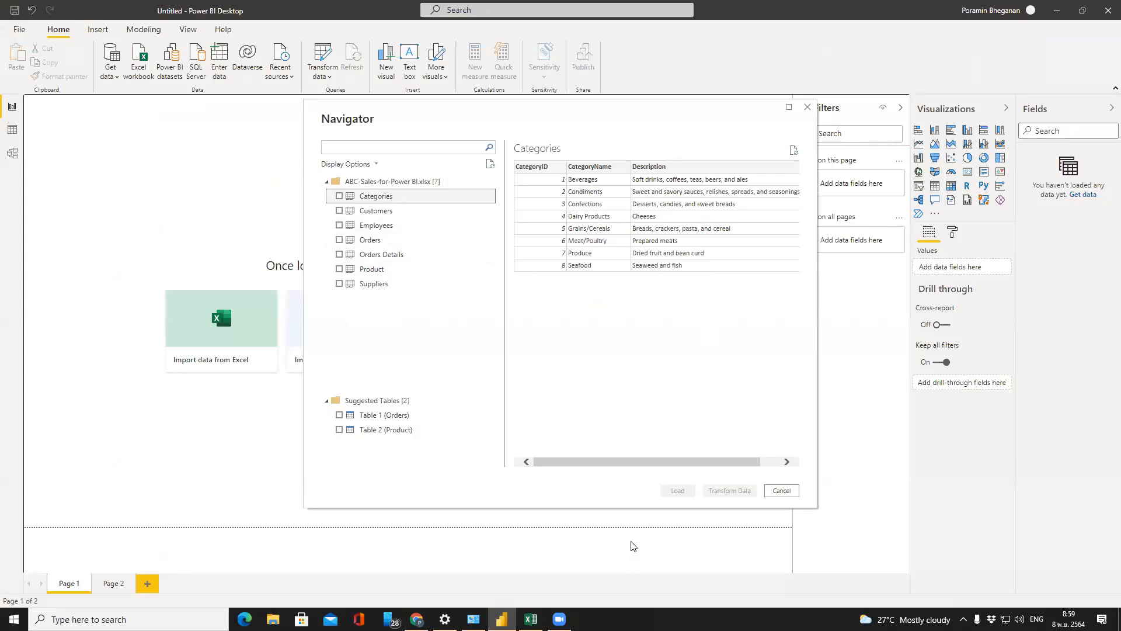
pyautogui.moveTo(627, 466); pyautogui.dragTo(653, 460)
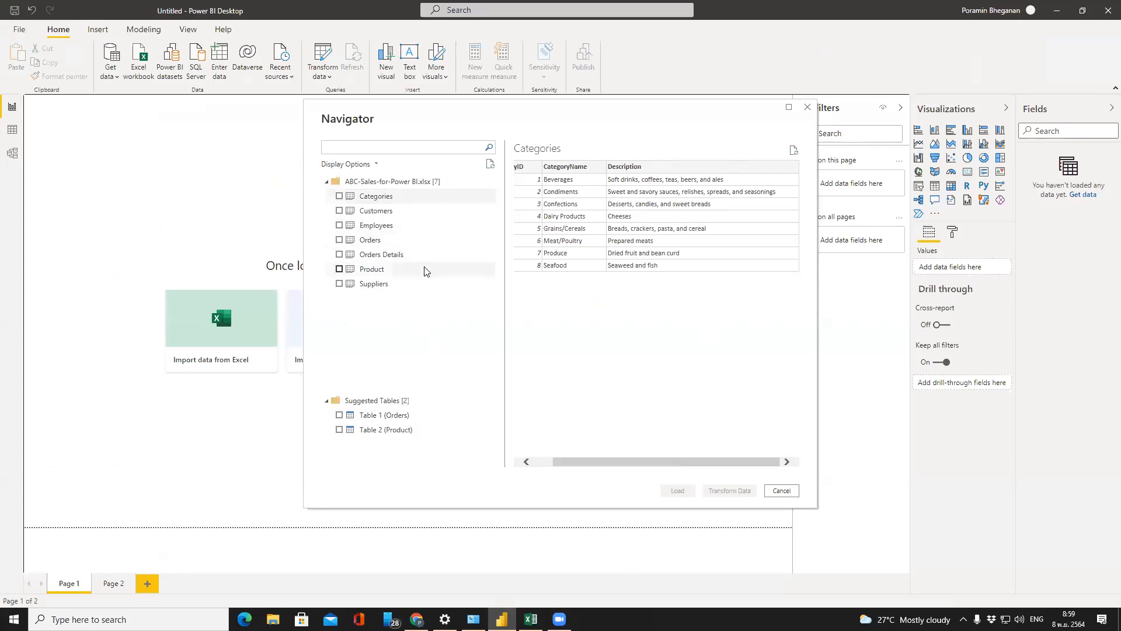
pyautogui.click(424, 241)
pyautogui.moveTo(613, 465)
pyautogui.mouseDown()
pyautogui.moveTo(742, 466)
pyautogui.moveTo(601, 466)
pyautogui.mouseUp()
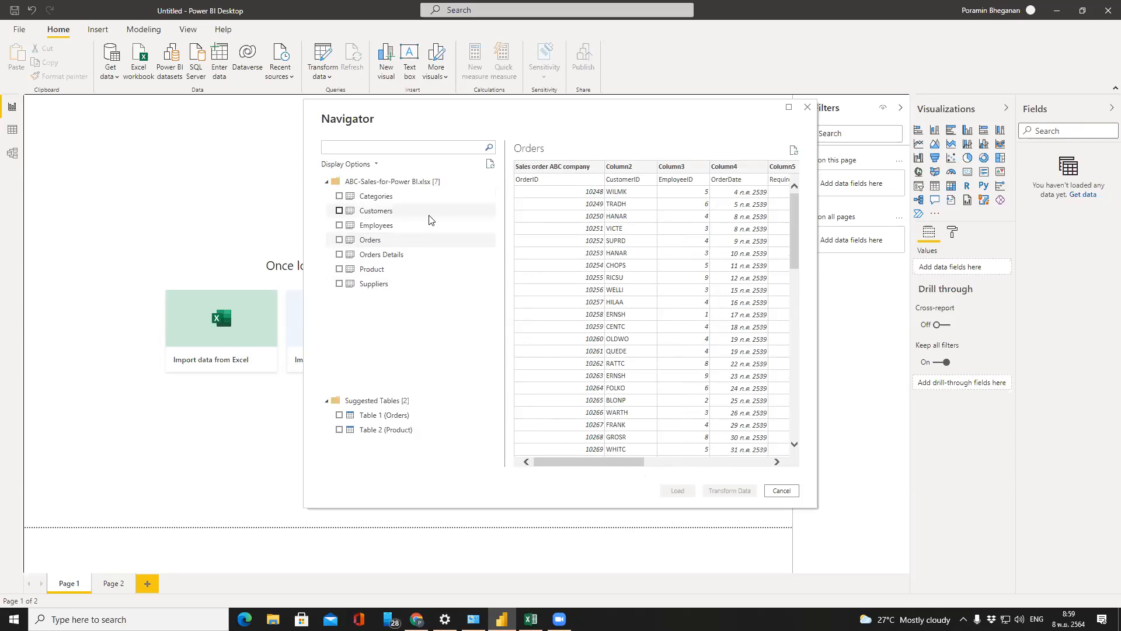
# Tick all seven sheets: Categories, Customers, Employees, Orders, Orders Details, Product and Suppliers
pyautogui.click(339, 202)
pyautogui.click(340, 211)
pyautogui.click(339, 225)
pyautogui.click(339, 240)
pyautogui.click(339, 255)
pyautogui.click(341, 270)
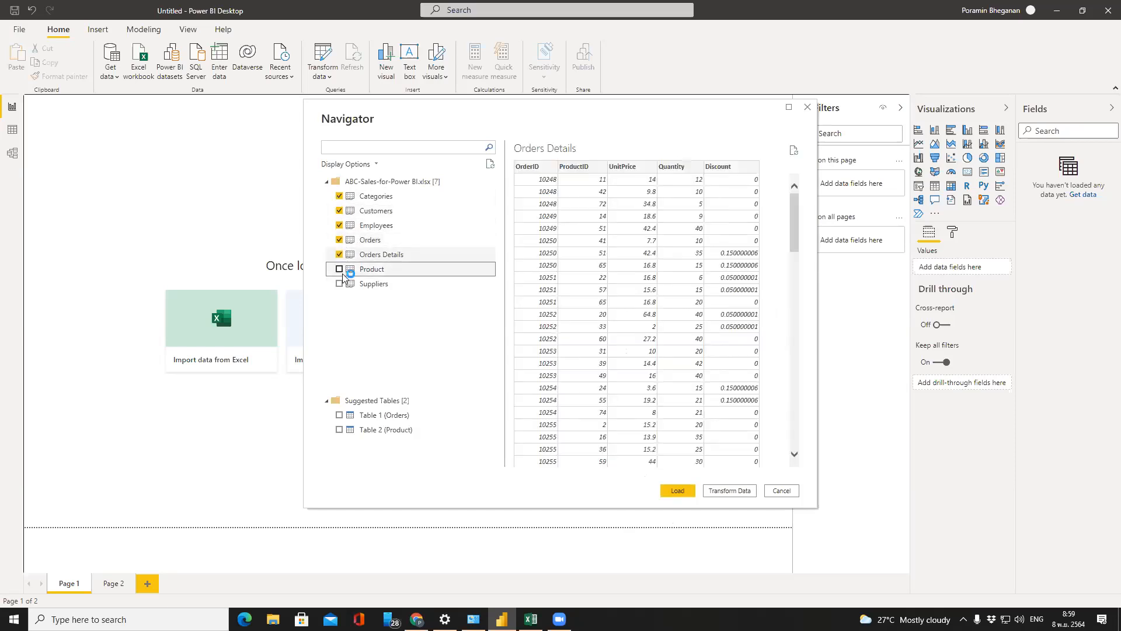
pyautogui.click(340, 284)
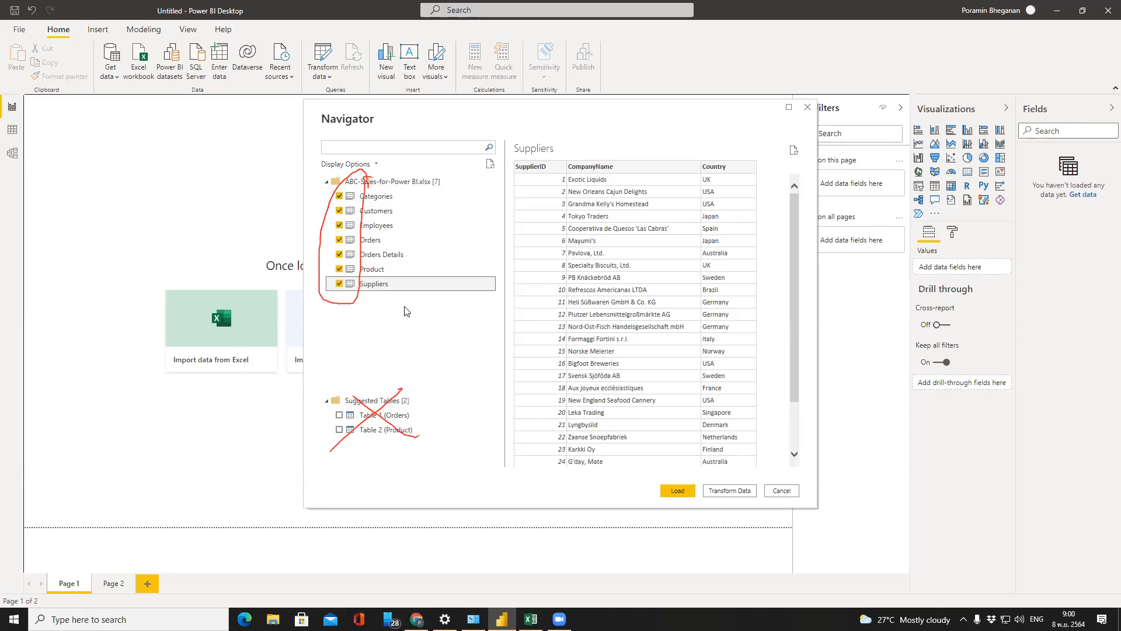
# Untick Suppliers and Product, leaving five tables selected for import
pyautogui.click(374, 285)
pyautogui.click(339, 269)
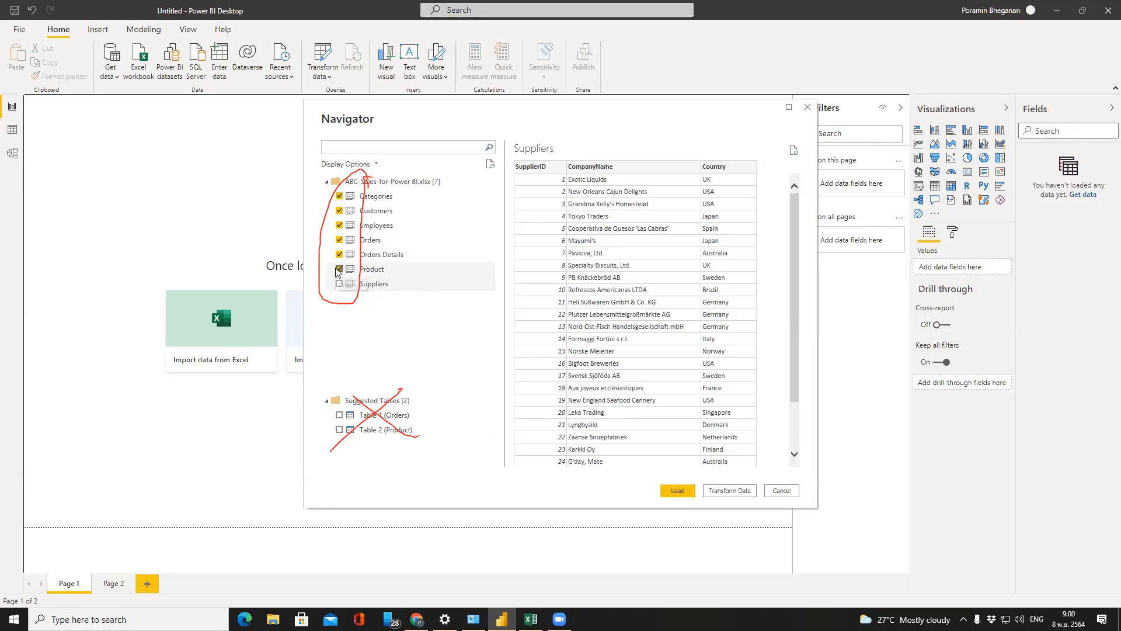
pyautogui.click(338, 269)
pyautogui.click(339, 269)
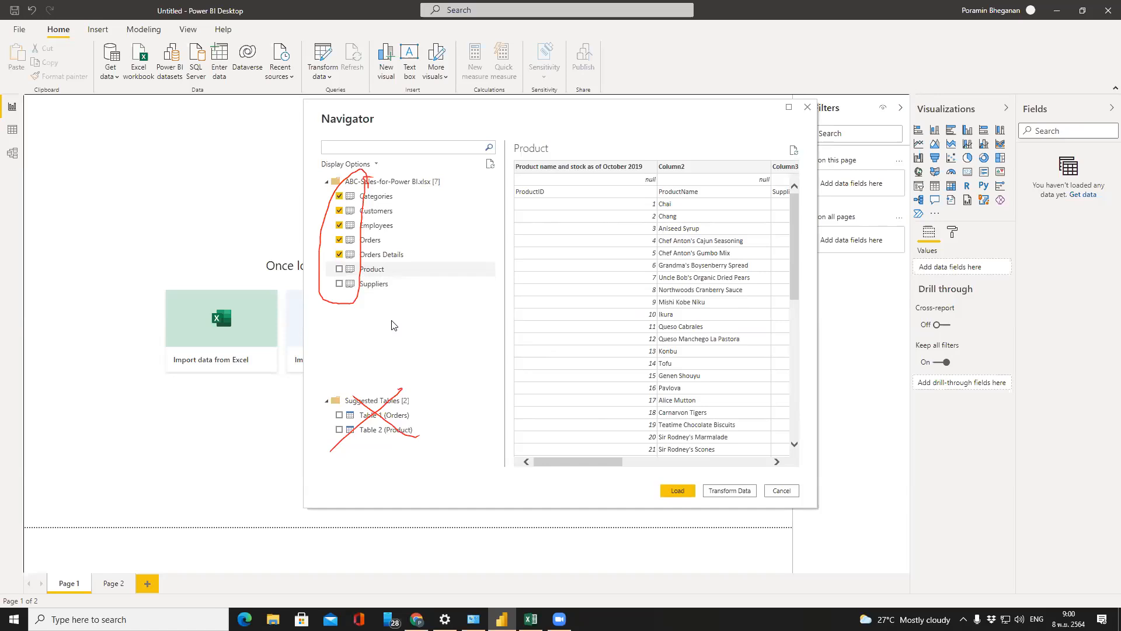
pyautogui.press('Escape')
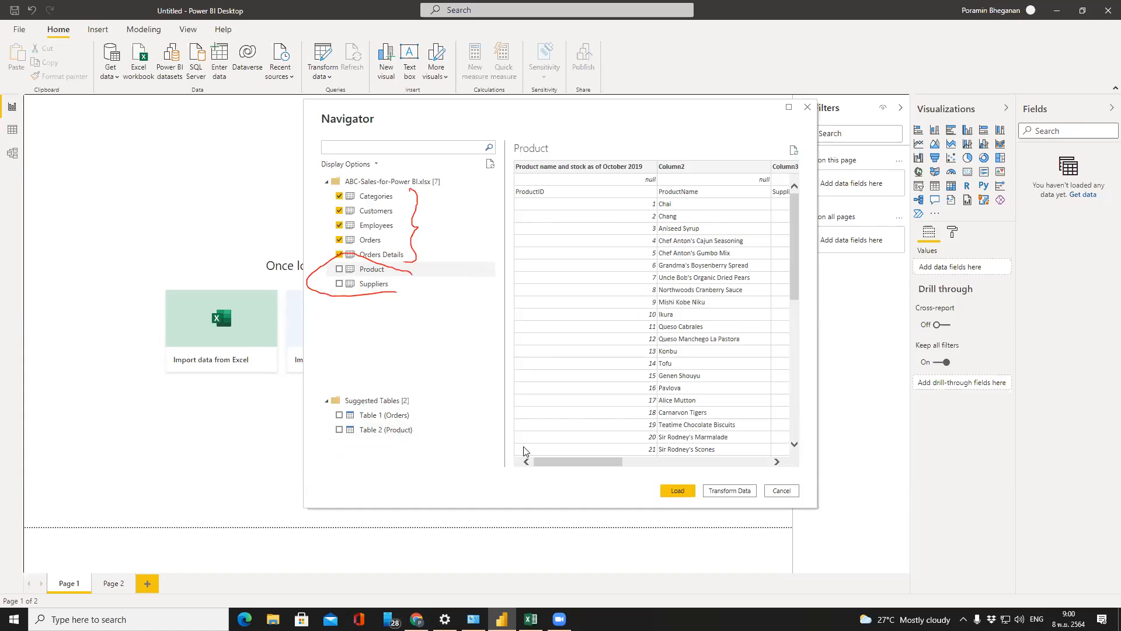
# Load Categories, Customers, Employees, Orders and Orders Details into the report
pyautogui.click(678, 491)
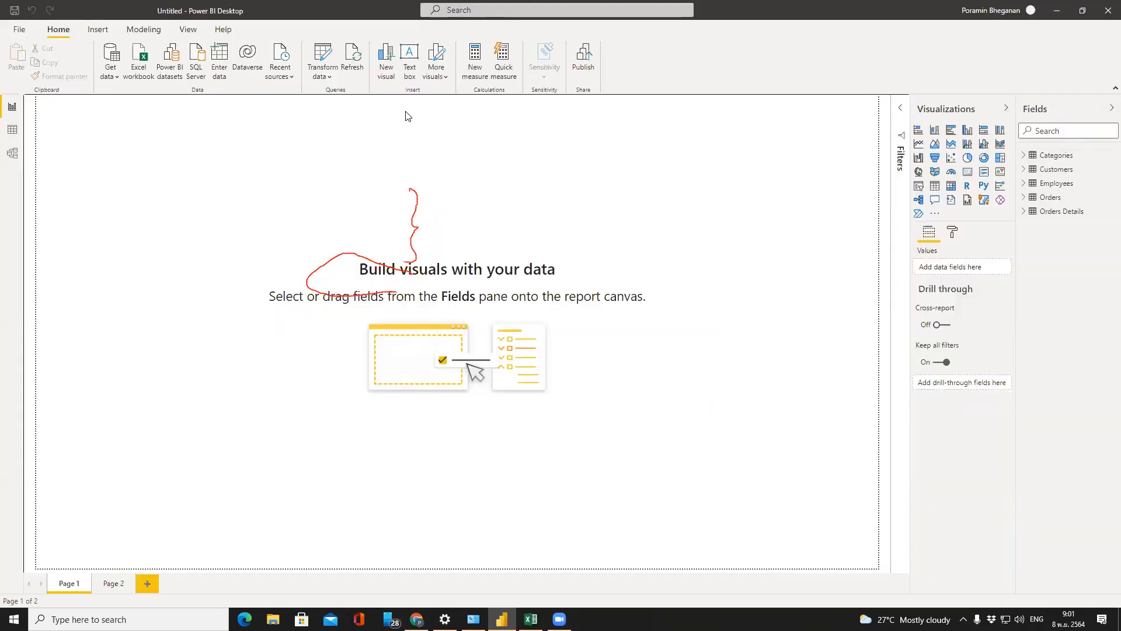
pyautogui.click(406, 112)
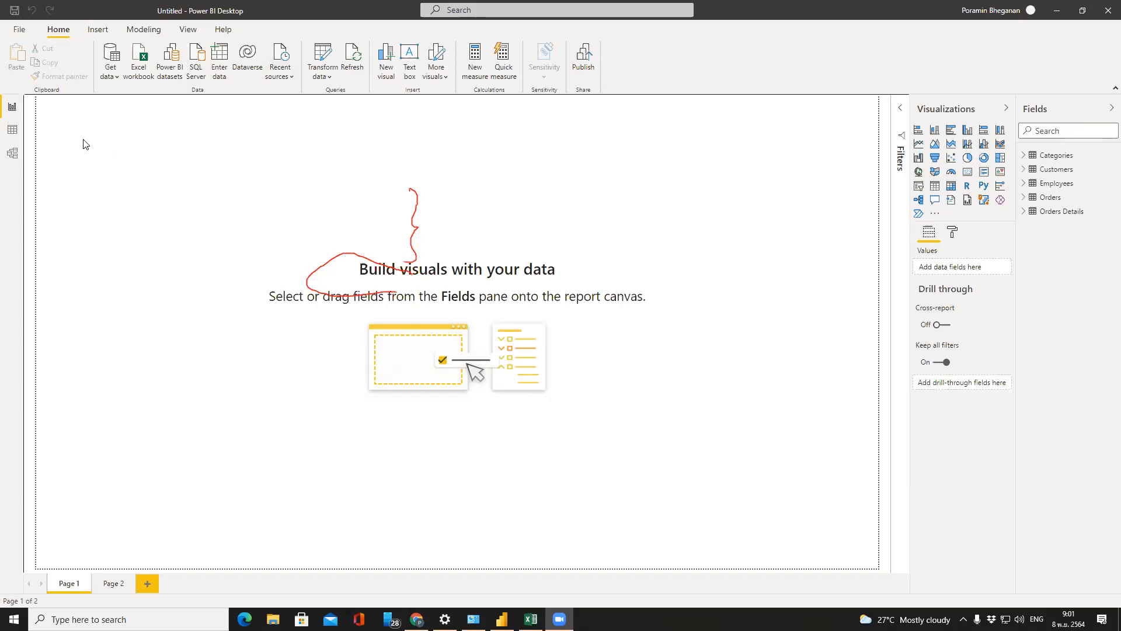
# In Data view, expand Categories and Customers, then preview the Customers and Employees tables
pyautogui.click(12, 130)
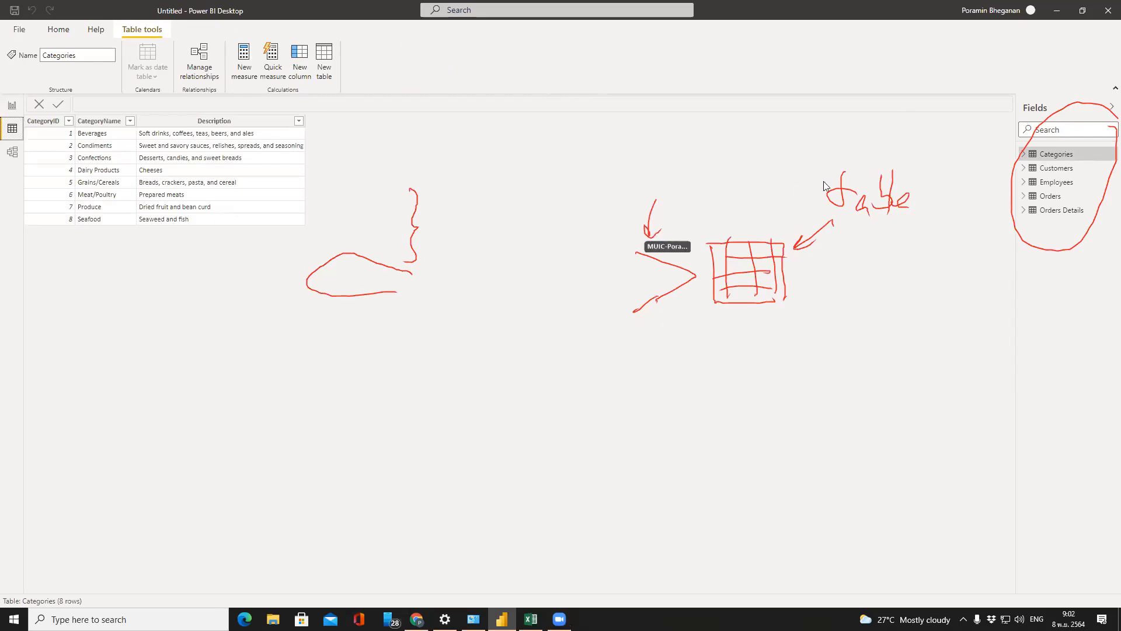
pyautogui.click(1023, 155)
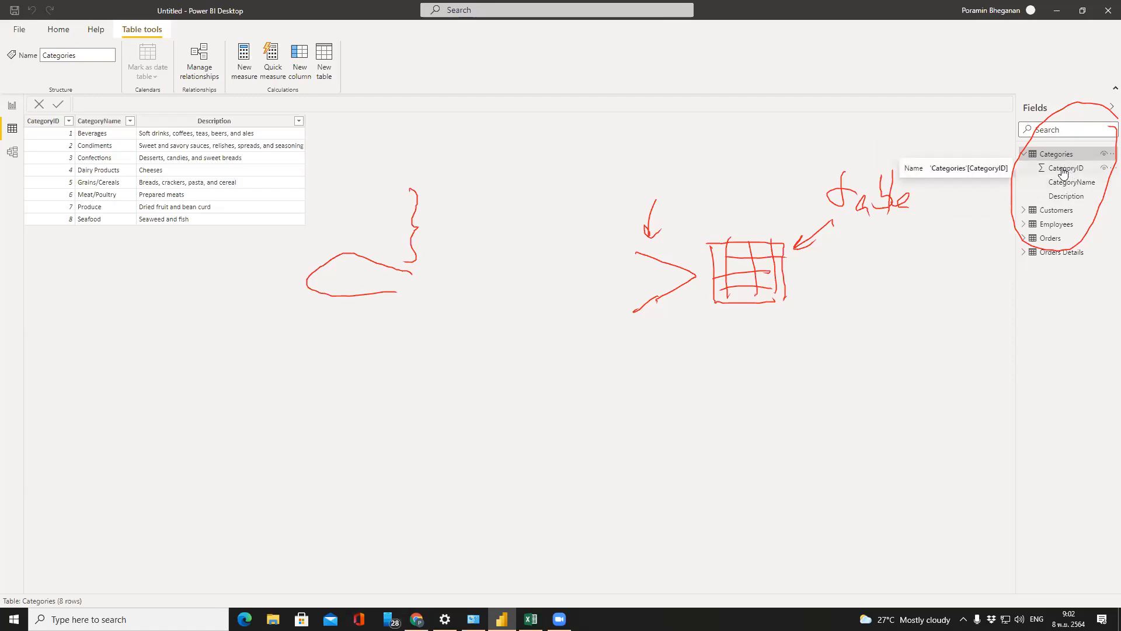
pyautogui.click(1023, 211)
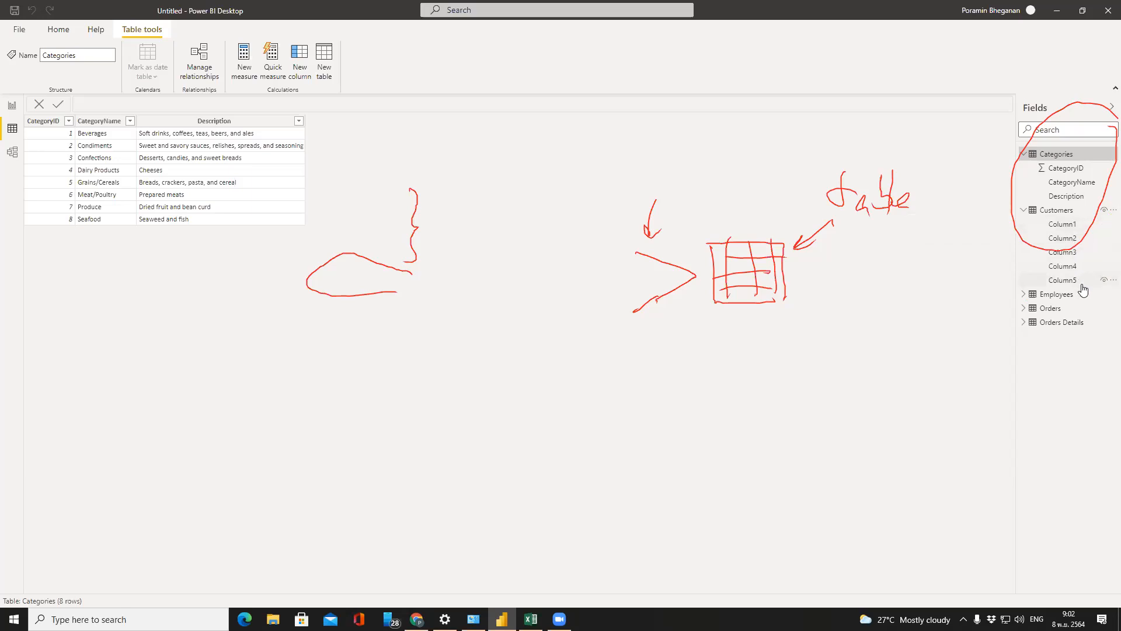
pyautogui.click(1060, 211)
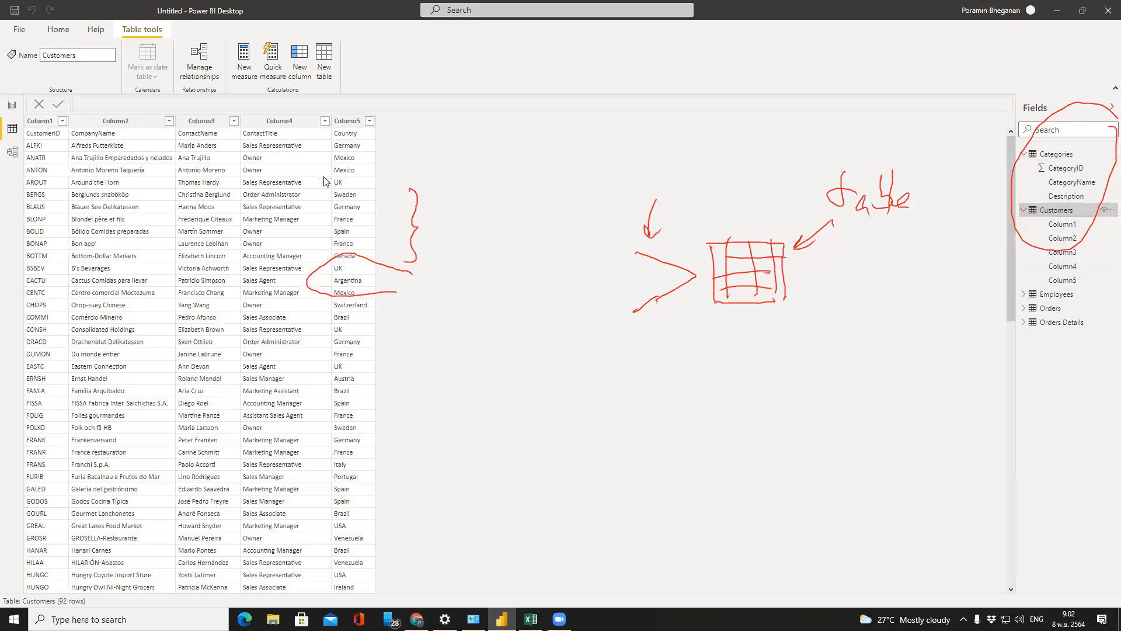
pyautogui.click(1033, 295)
# Expand Employees and explore BirthDate's date hierarchy levels: Year, Quarter, Month and Day
pyautogui.click(1025, 296)
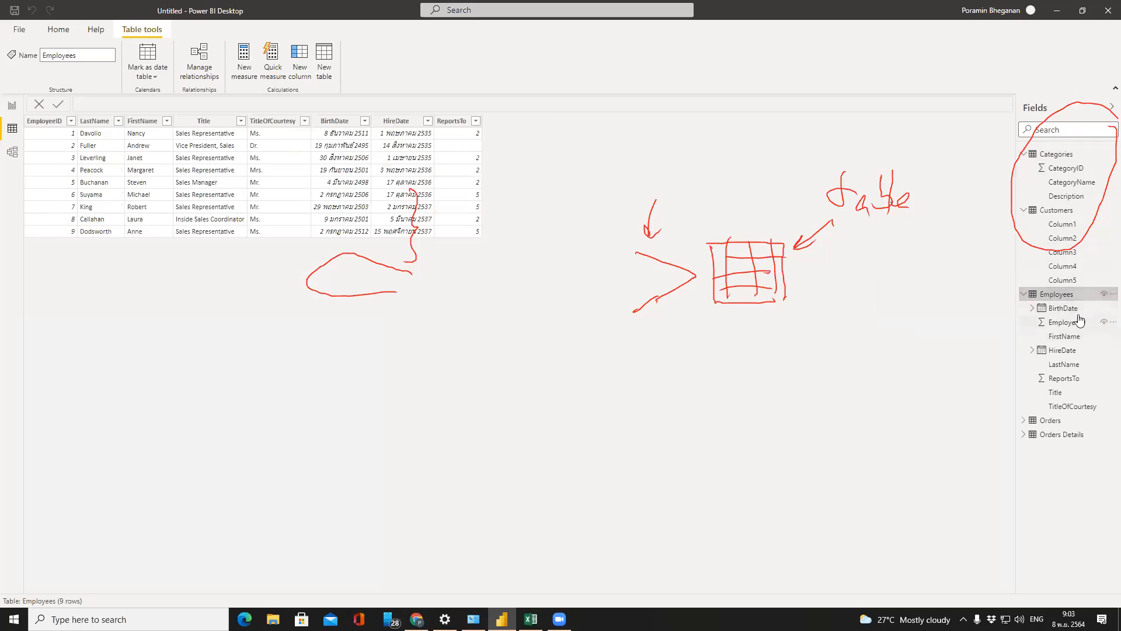
pyautogui.click(1042, 313)
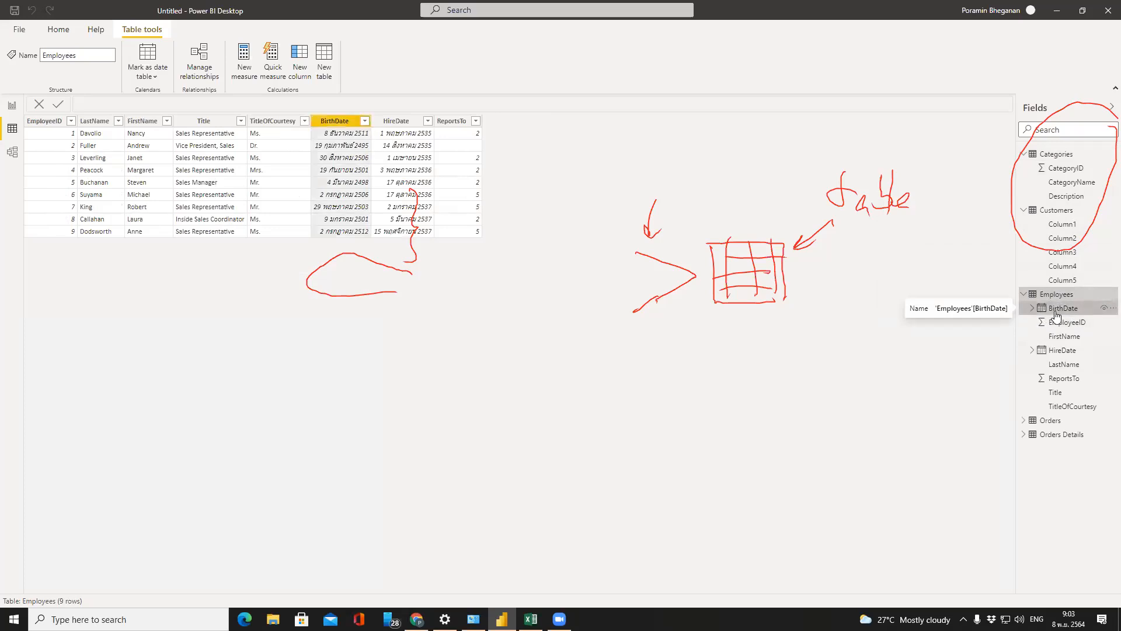
pyautogui.click(1033, 309)
pyautogui.click(1032, 309)
pyautogui.click(1032, 310)
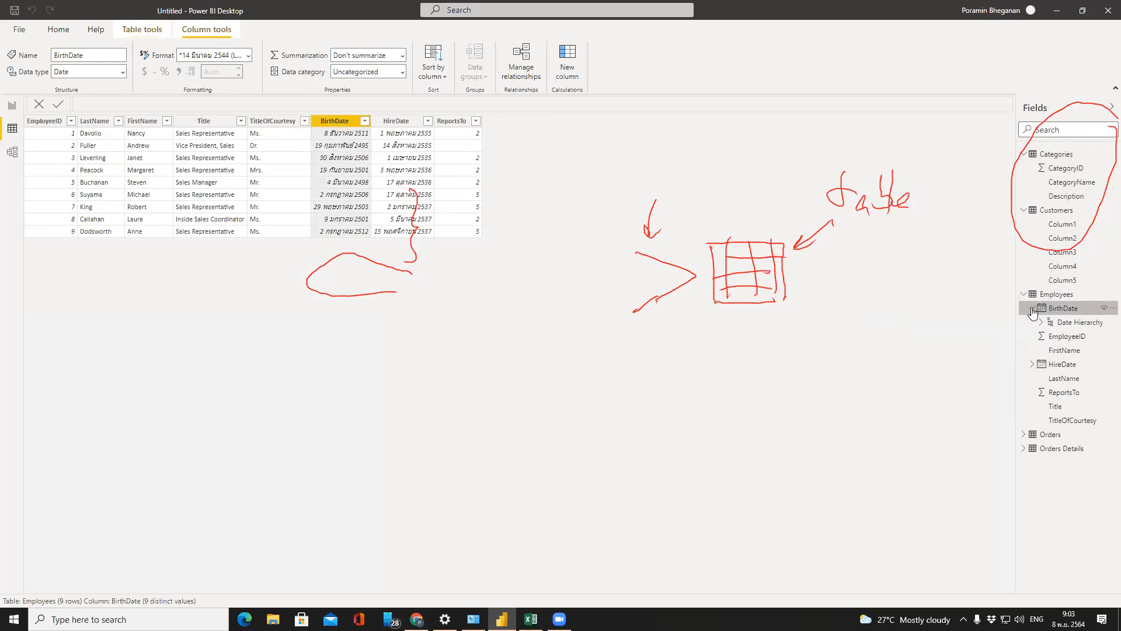
pyautogui.click(1040, 323)
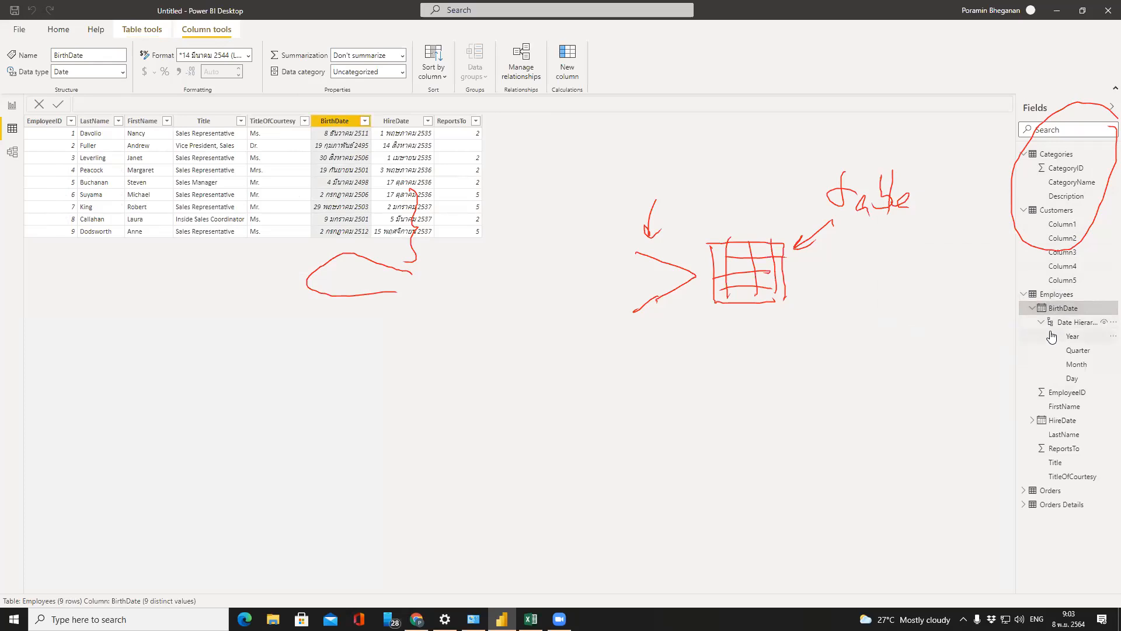
pyautogui.click(1078, 351)
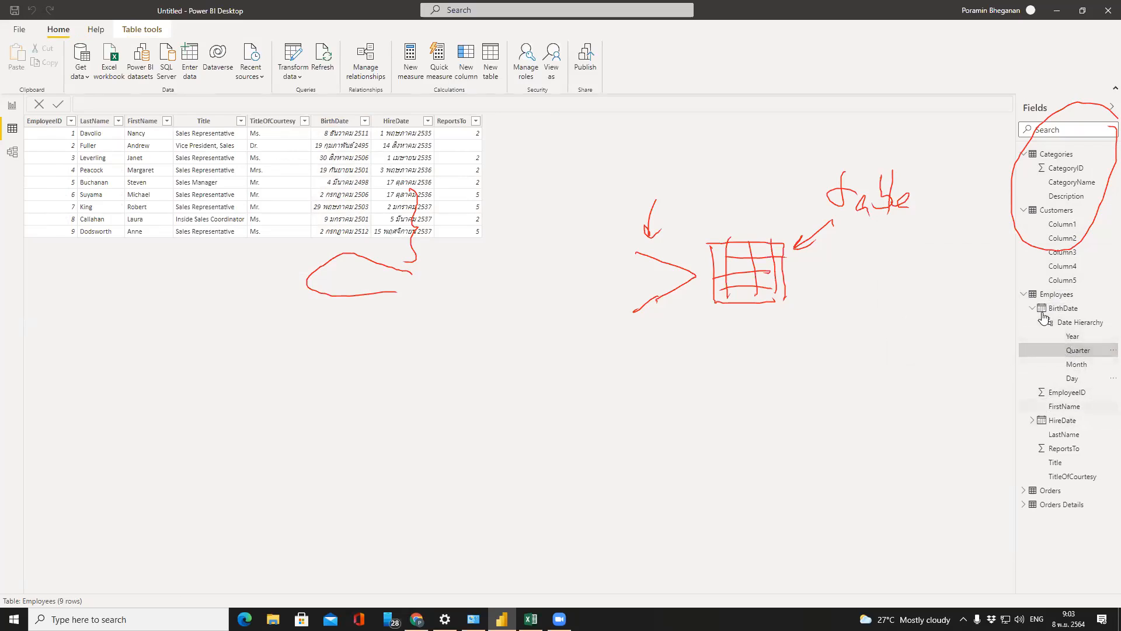
pyautogui.click(1042, 325)
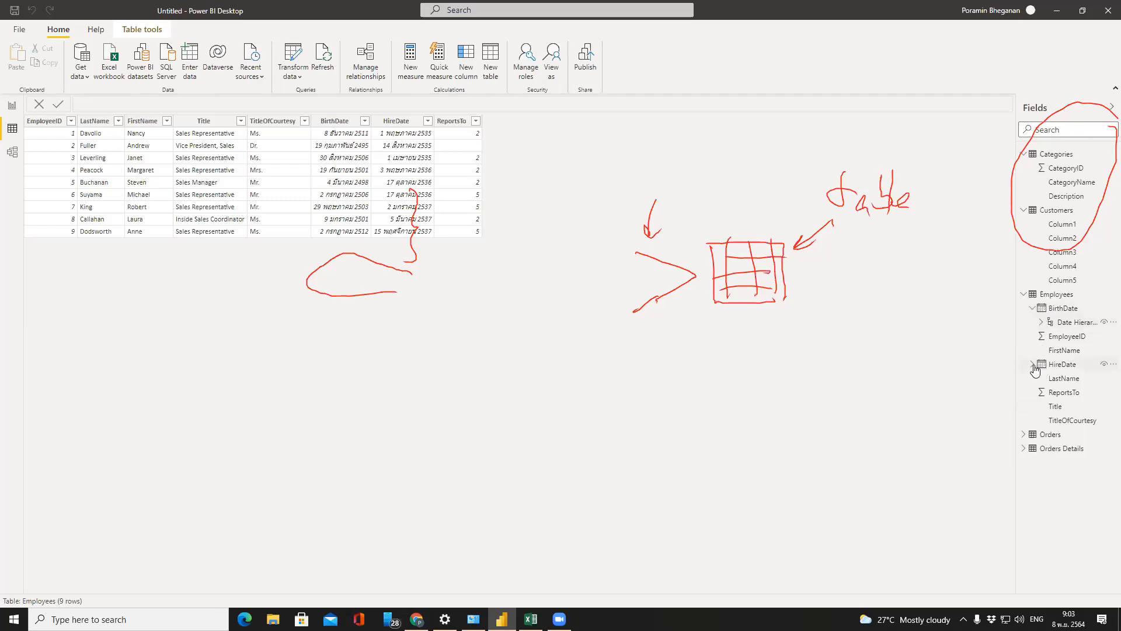
pyautogui.click(1034, 311)
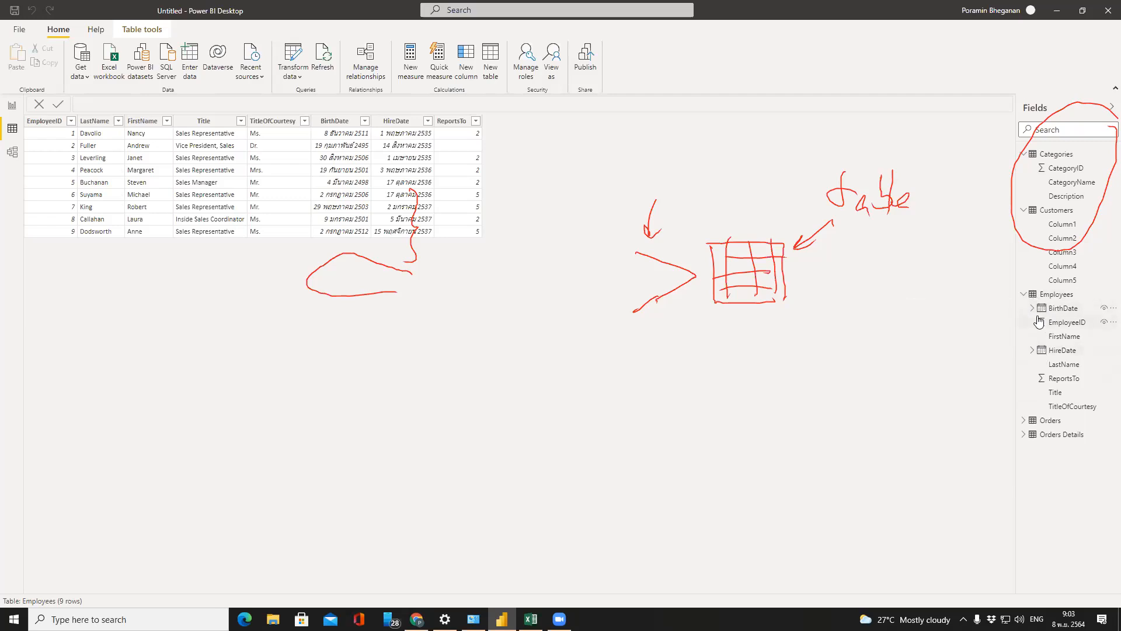
pyautogui.click(1032, 312)
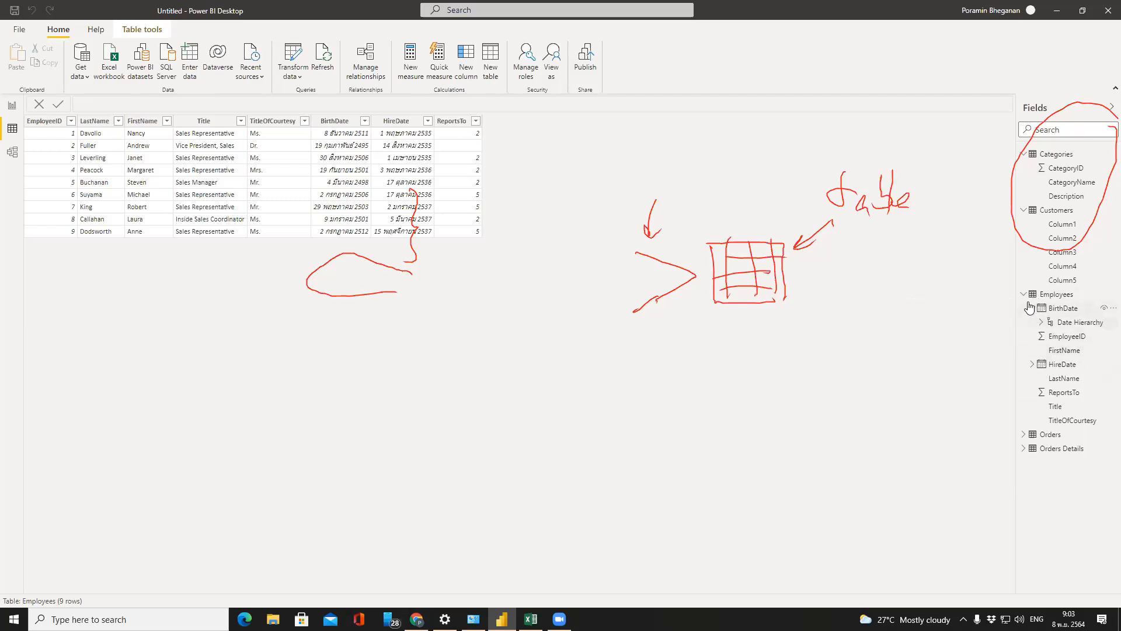
# Collapse Employees, expand Orders, and show the Orders table in the data grid
pyautogui.click(1026, 298)
pyautogui.click(1024, 309)
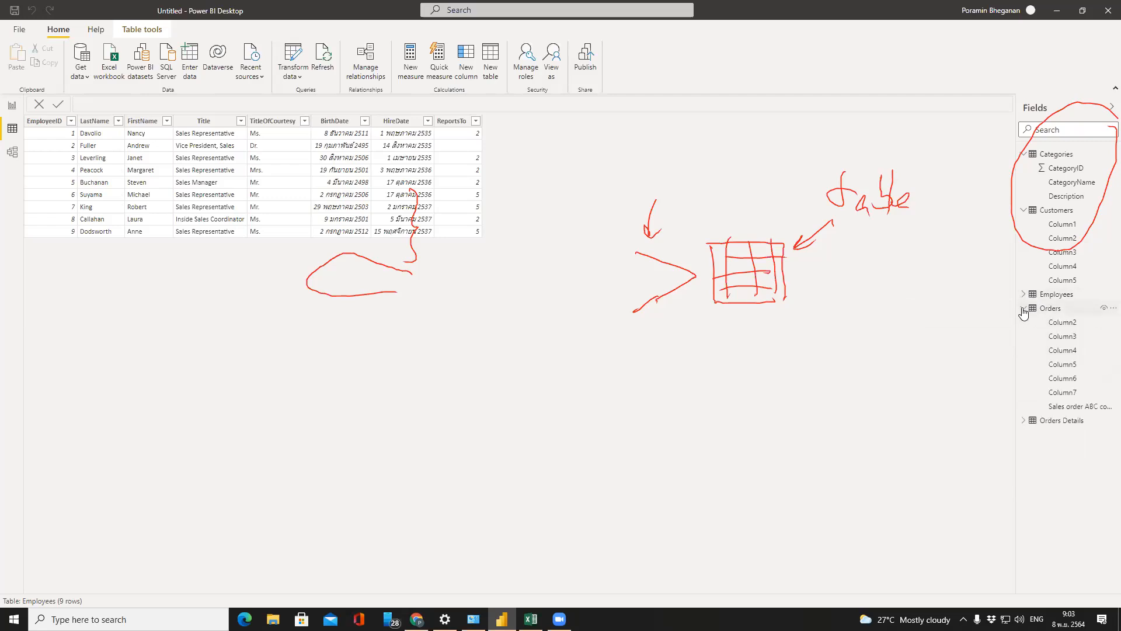
pyautogui.click(1062, 309)
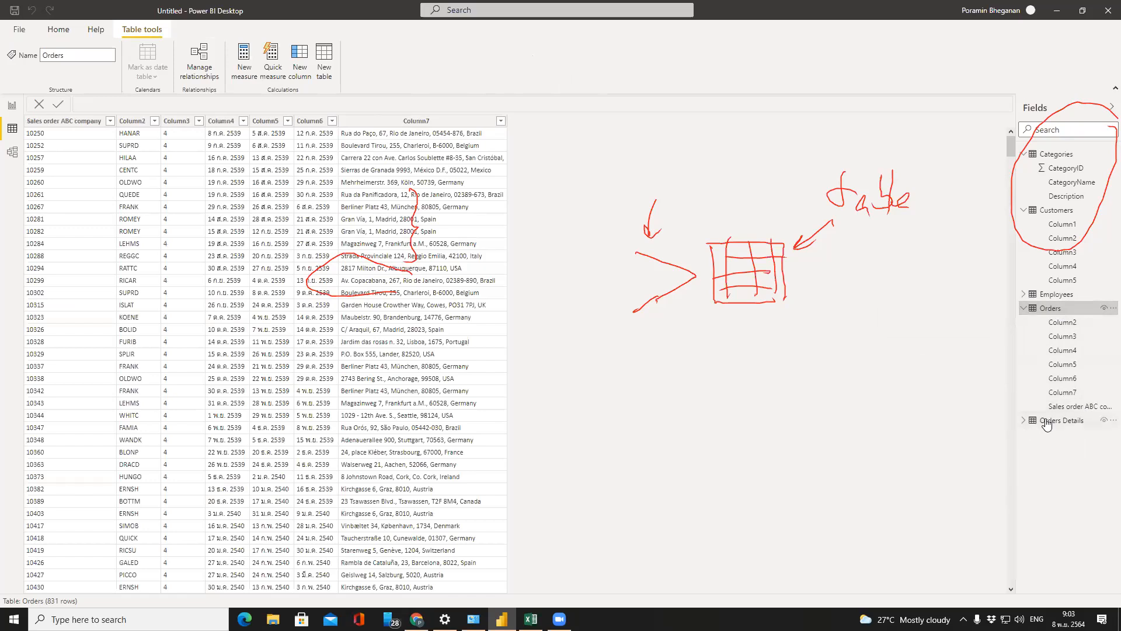
# Preview the Orders Details, Categories and Customers tables in the data grid
pyautogui.click(1023, 421)
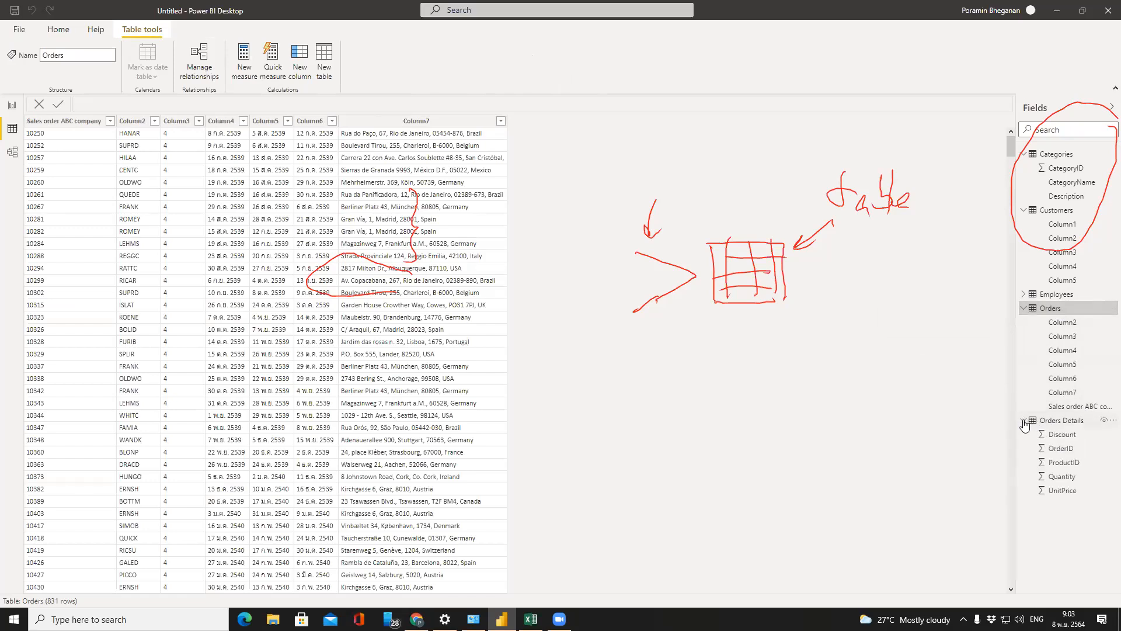
pyautogui.click(1069, 422)
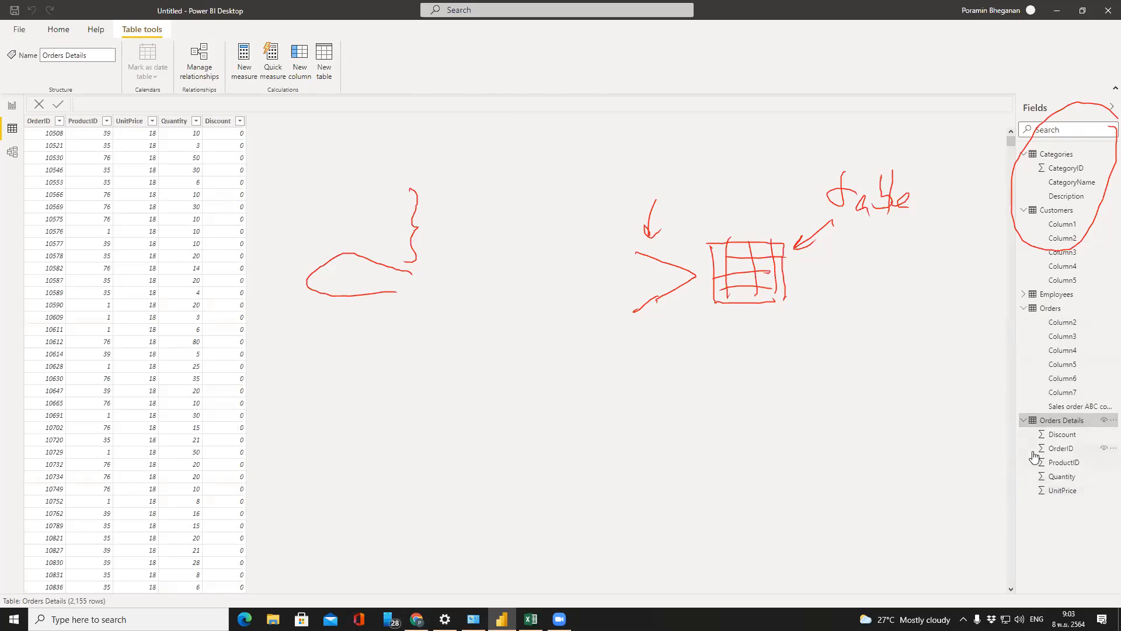
pyautogui.click(1069, 157)
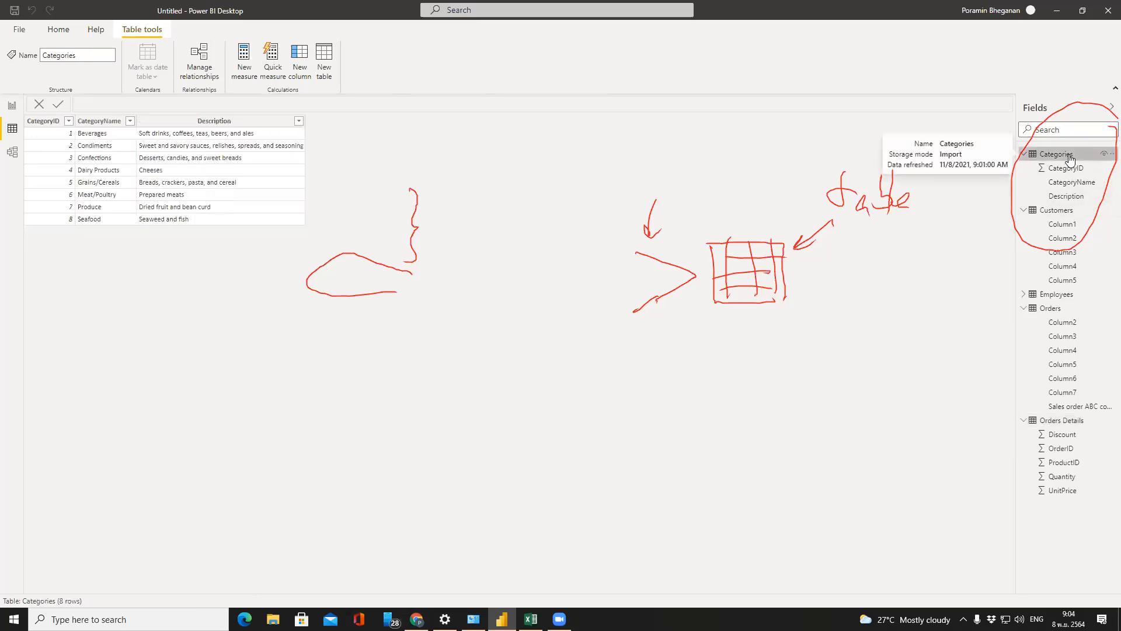
pyautogui.click(1072, 212)
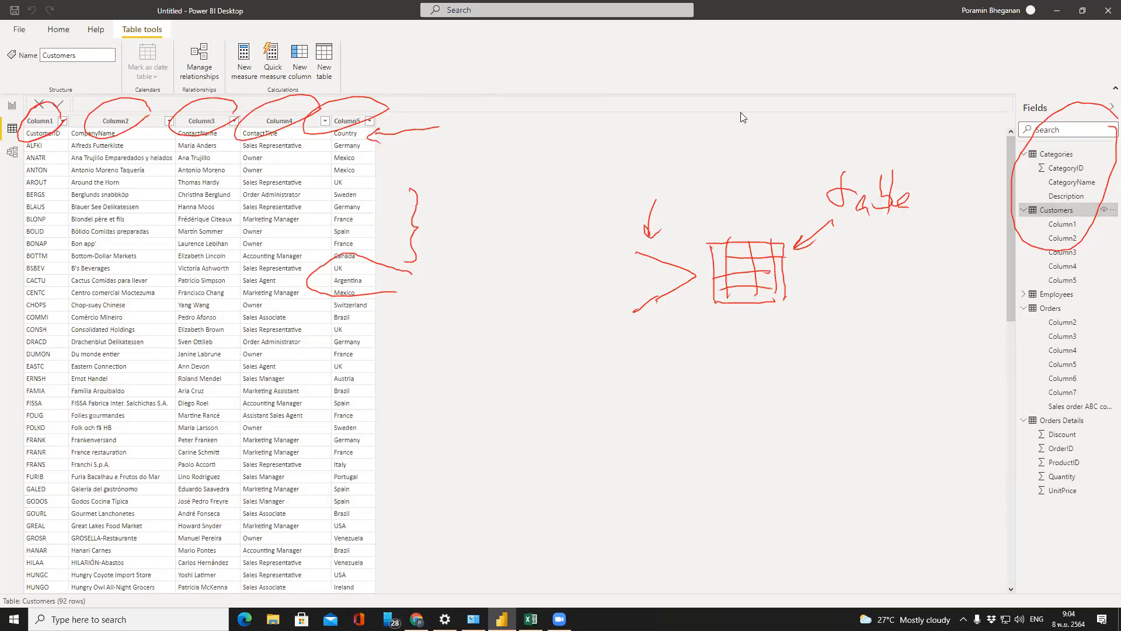
pyautogui.click(754, 106)
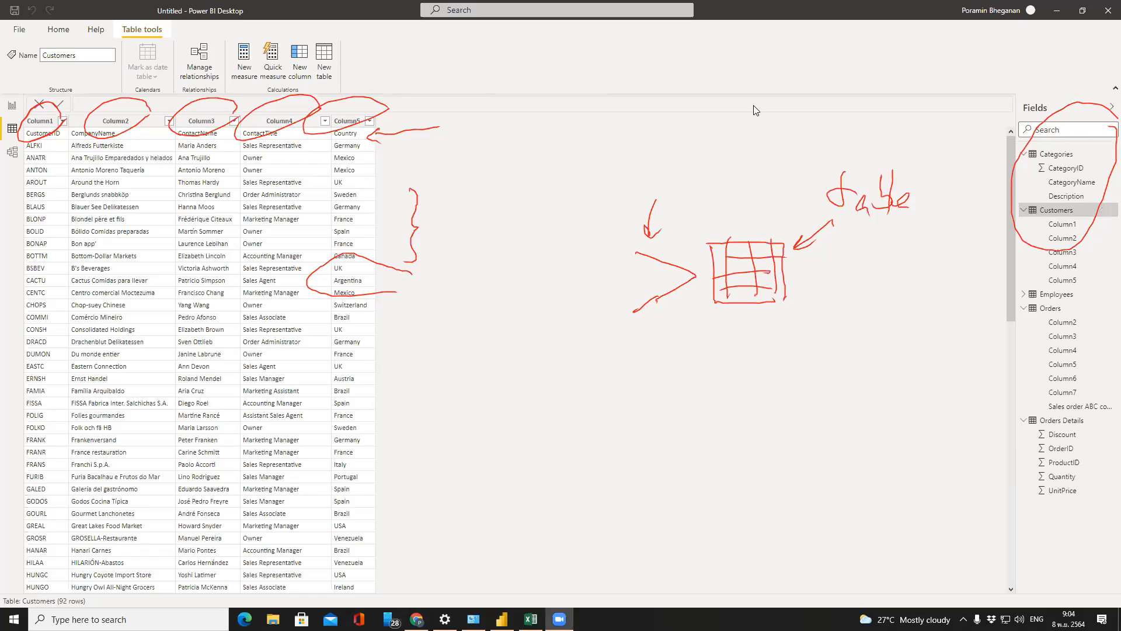
# In Excel, select the Customers sheet's header row, then return to the Power BI file
pyautogui.click(530, 619)
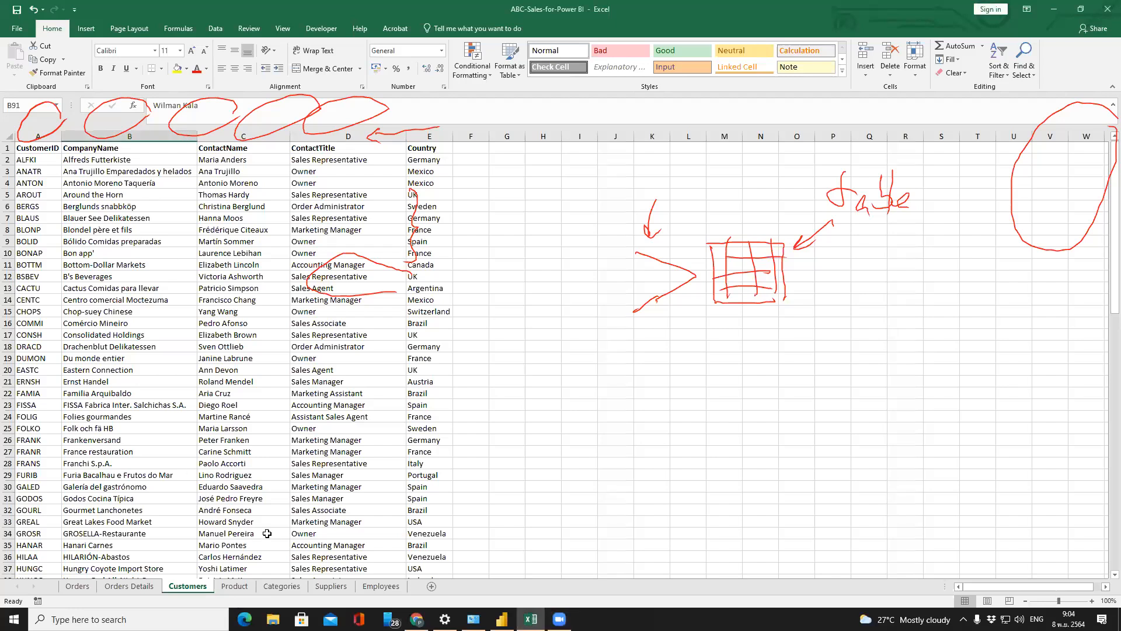
pyautogui.moveTo(1115, 154)
pyautogui.mouseDown()
pyautogui.moveTo(1114, 167)
pyautogui.moveTo(1115, 146)
pyautogui.mouseUp()
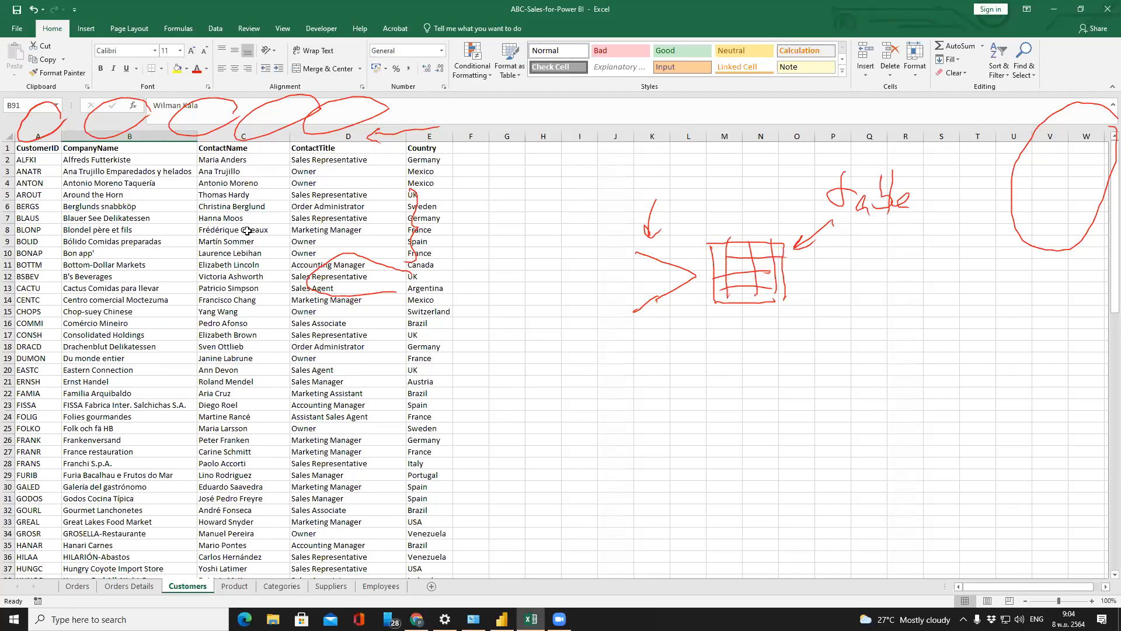
pyautogui.click(6, 140)
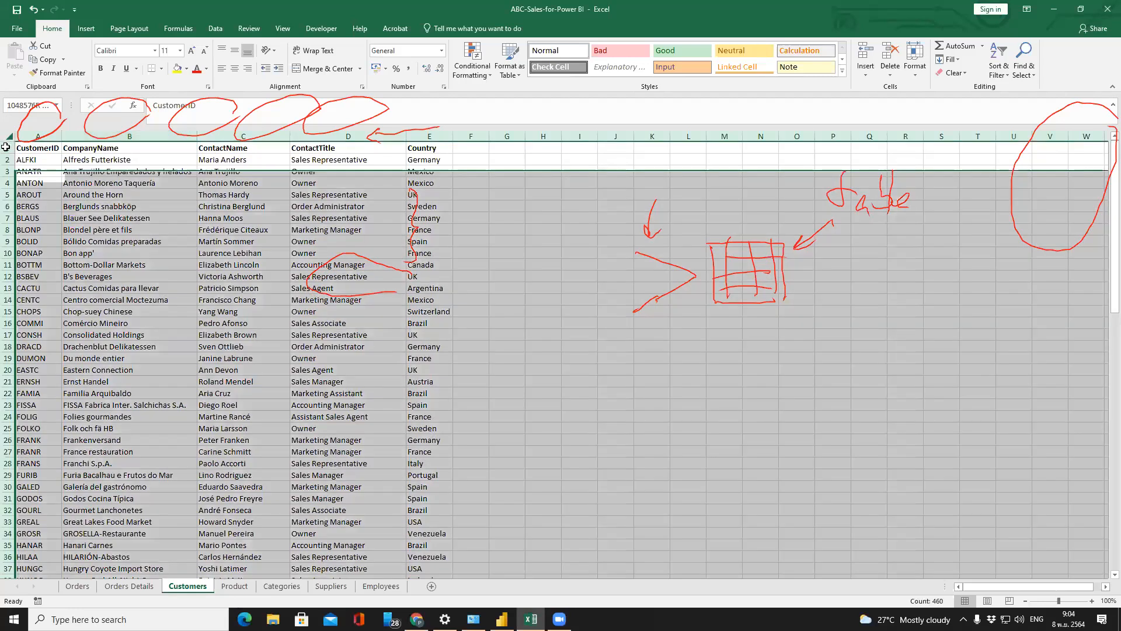
pyautogui.click(8, 148)
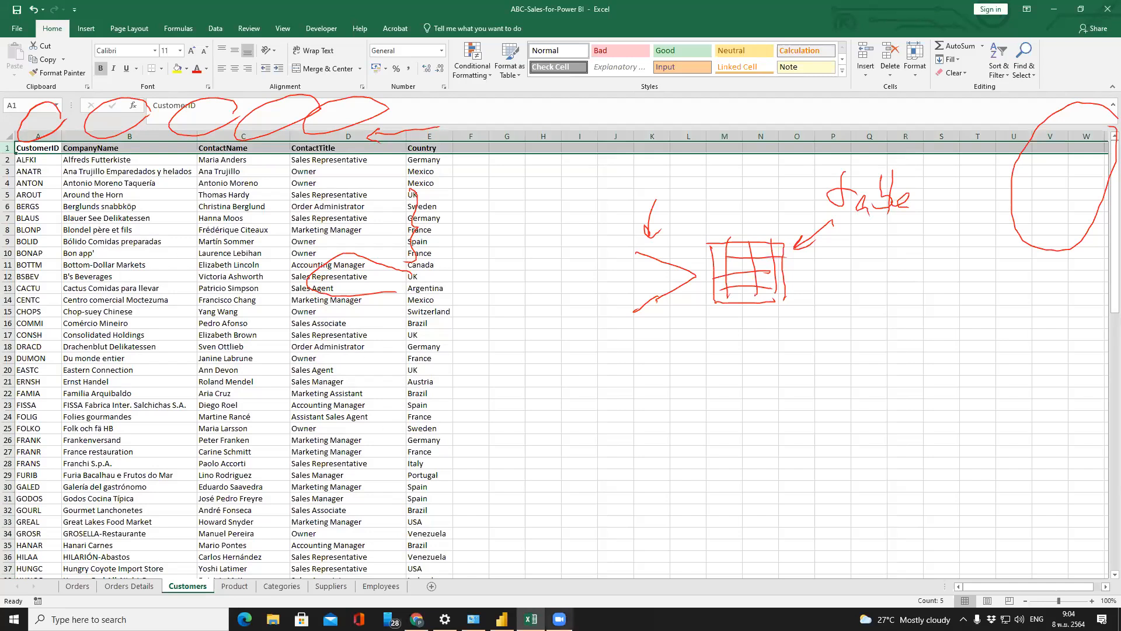
pyautogui.moveTo(502, 619)
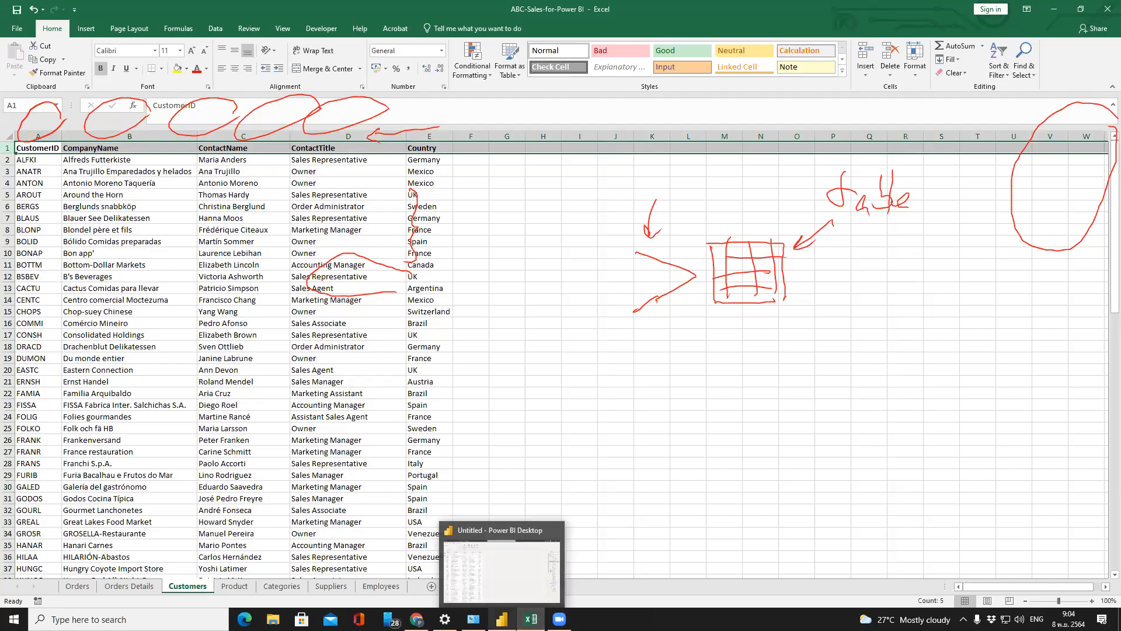
pyautogui.click(506, 593)
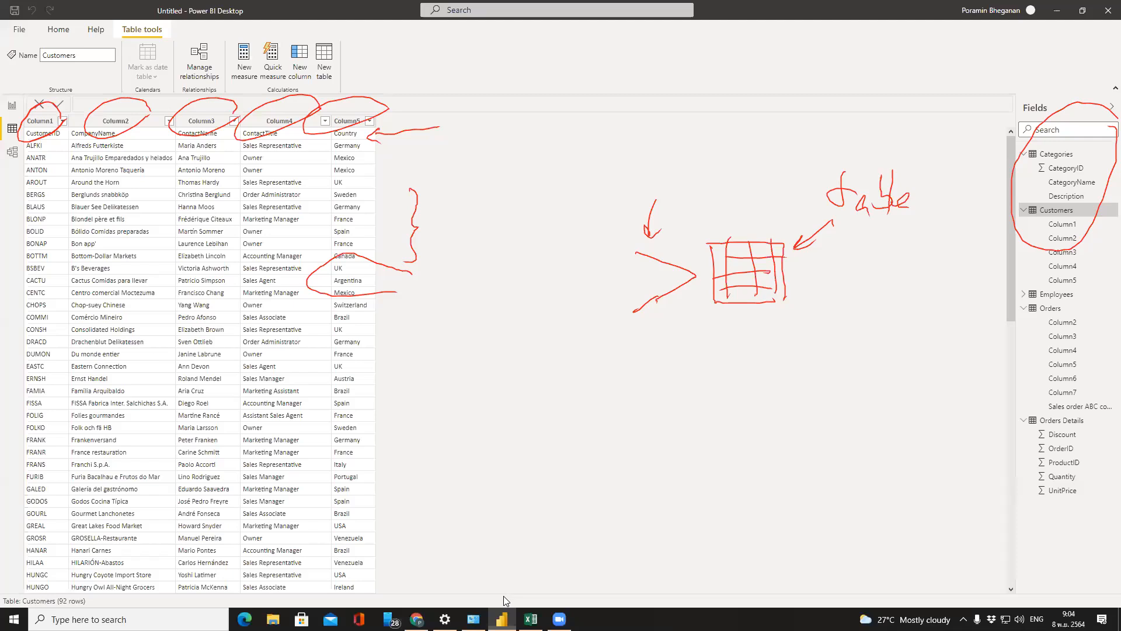
# Collapse the Orders, Categories and Customers field lists in the Fields pane
pyautogui.click(1025, 310)
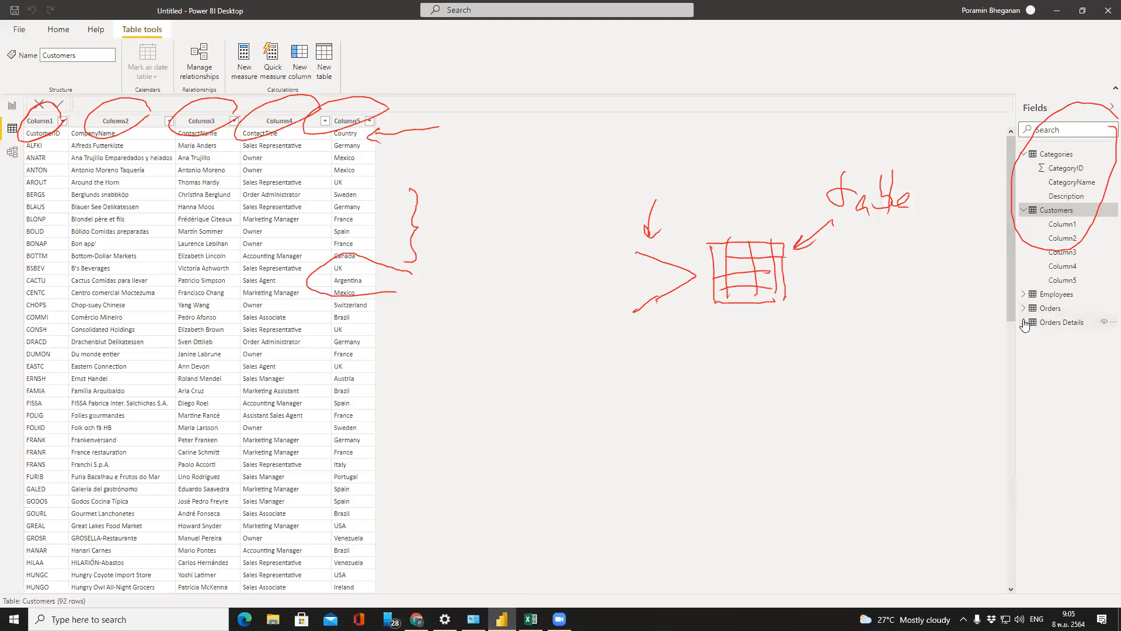
pyautogui.click(1024, 154)
pyautogui.click(1024, 169)
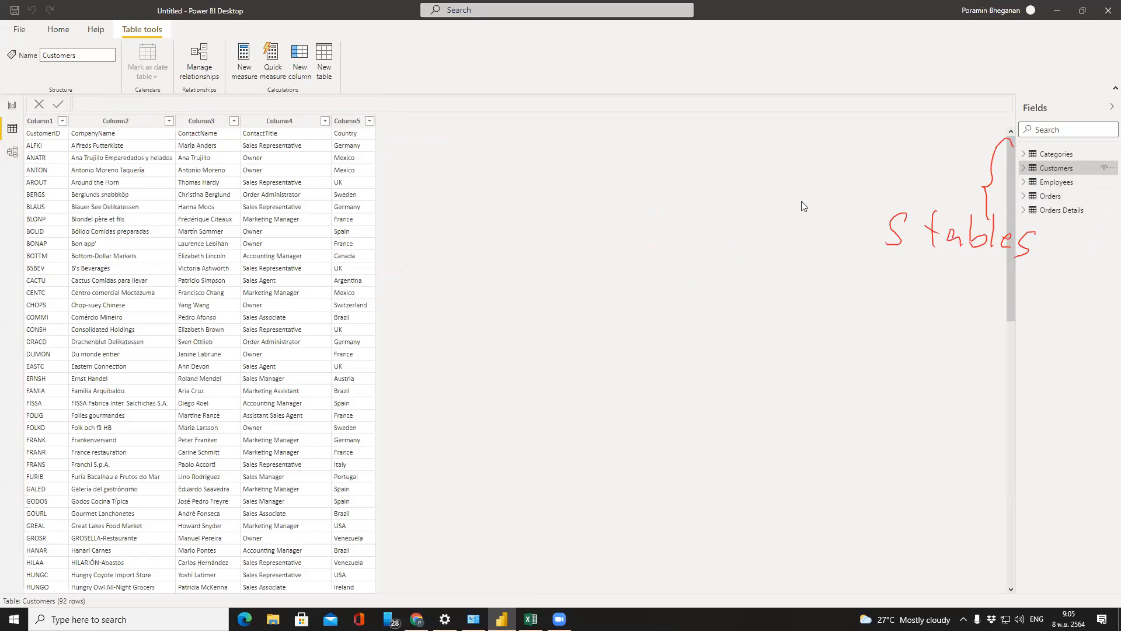
pyautogui.click(464, 41)
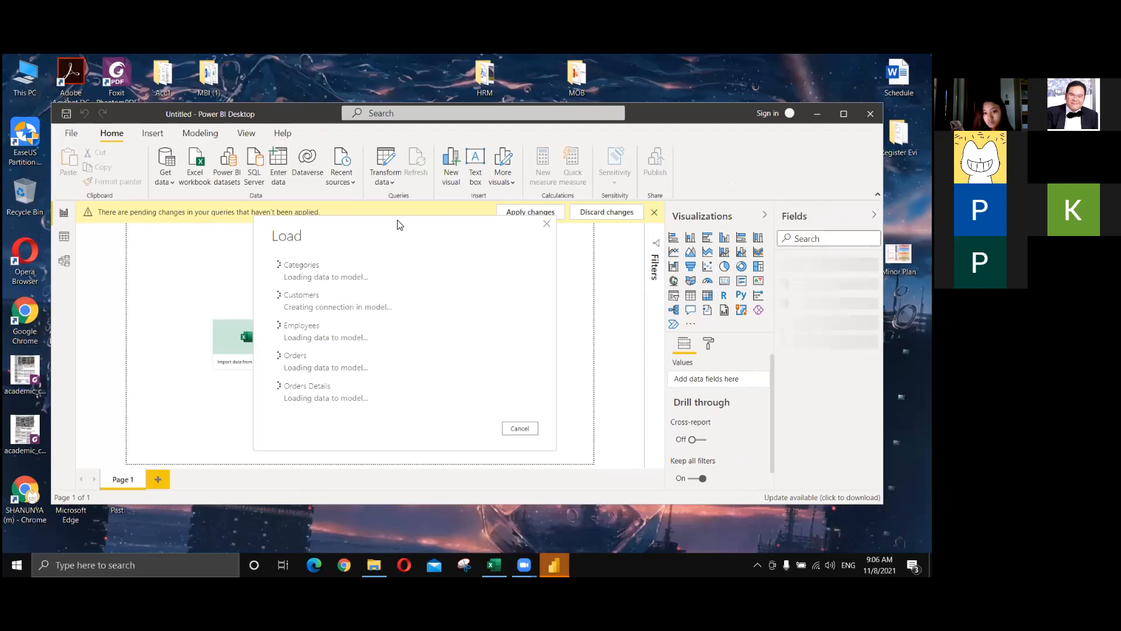
pyautogui.moveTo(399, 225); pyautogui.dragTo(426, 240)
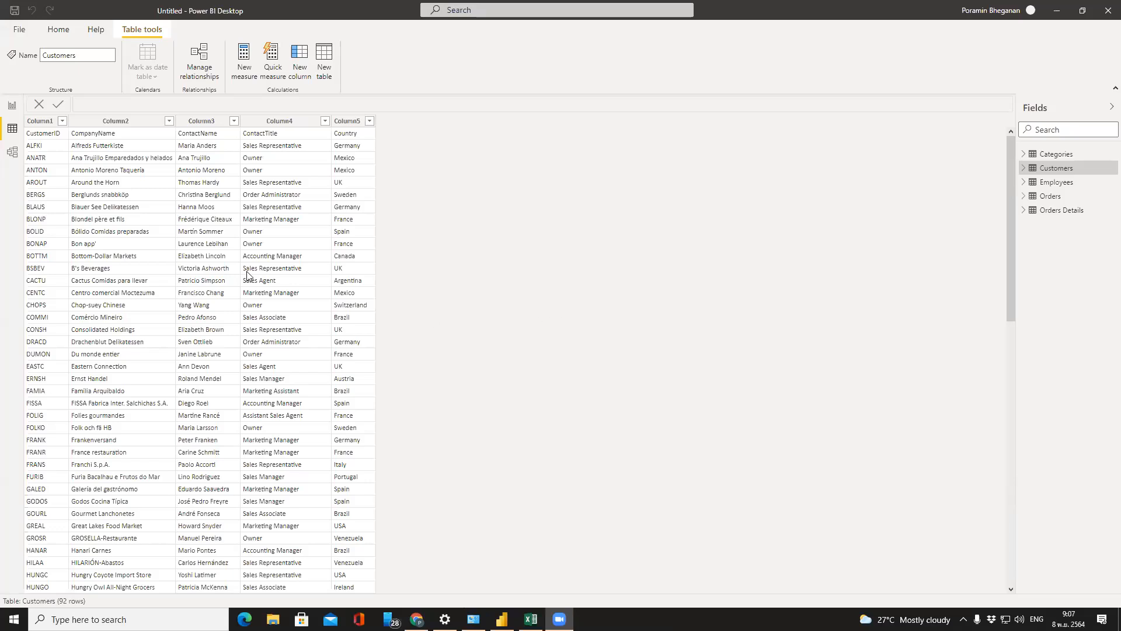
# Switch to Report view, back to the Customers data, and show the Home ribbon commands
pyautogui.click(10, 109)
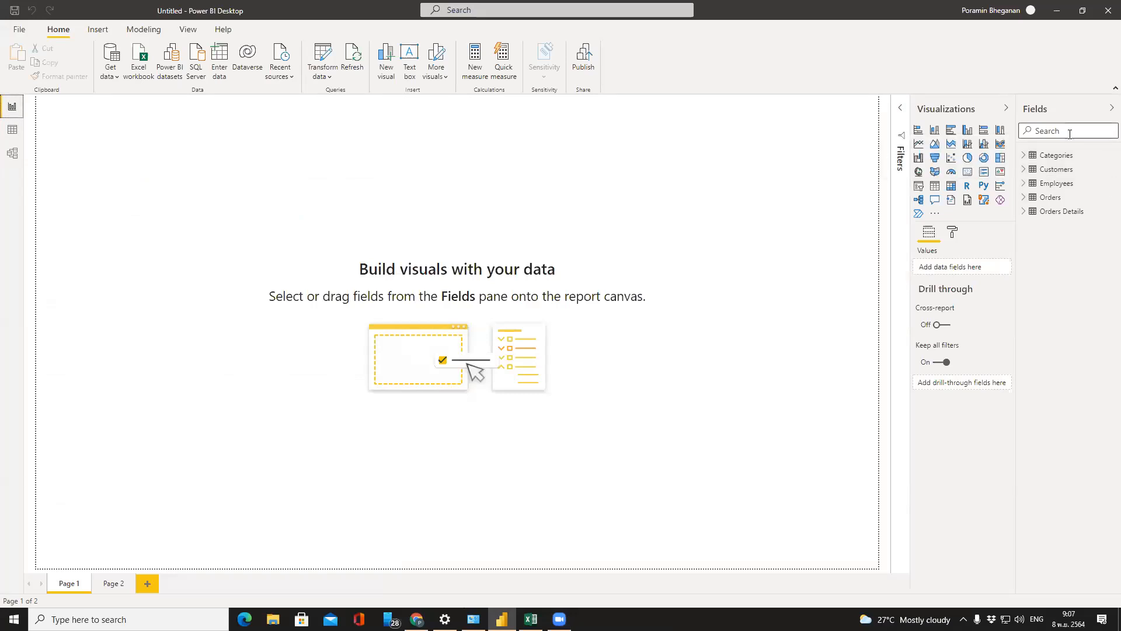
pyautogui.click(13, 131)
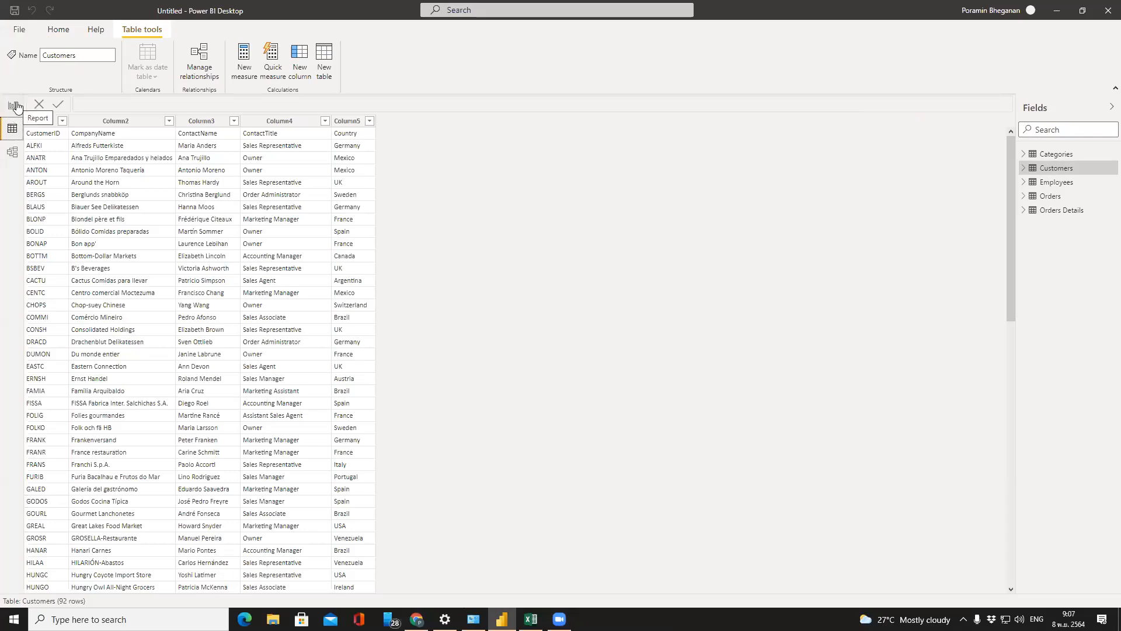
pyautogui.click(56, 29)
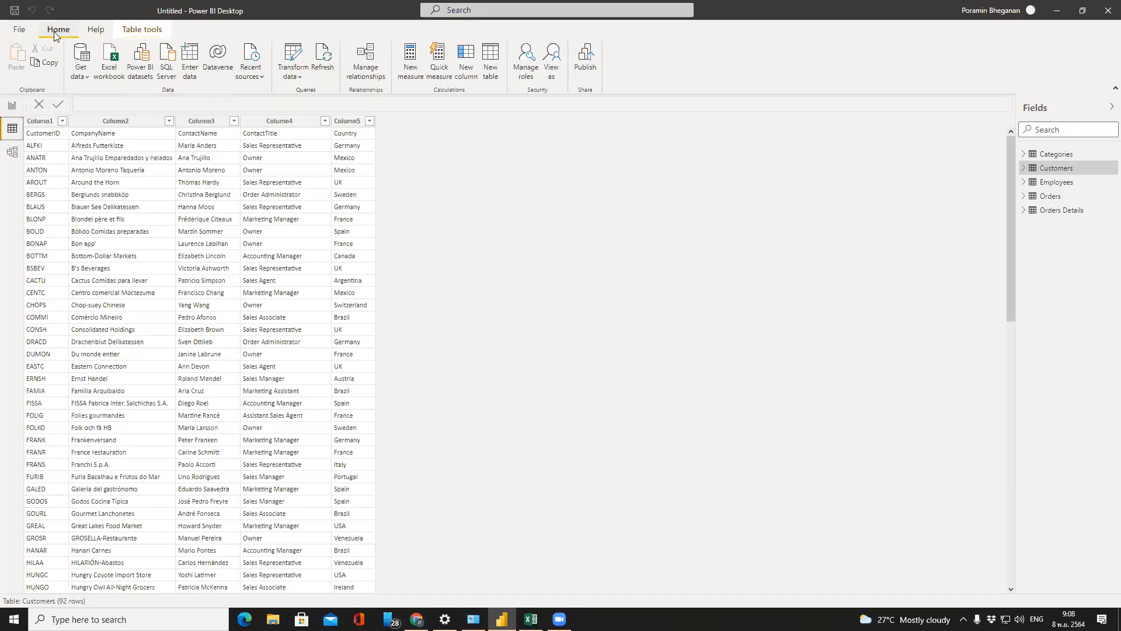
# Import from the ABC-Sales-for-Power BI workbook, ticking Product and Suppliers in Navigator
pyautogui.click(114, 77)
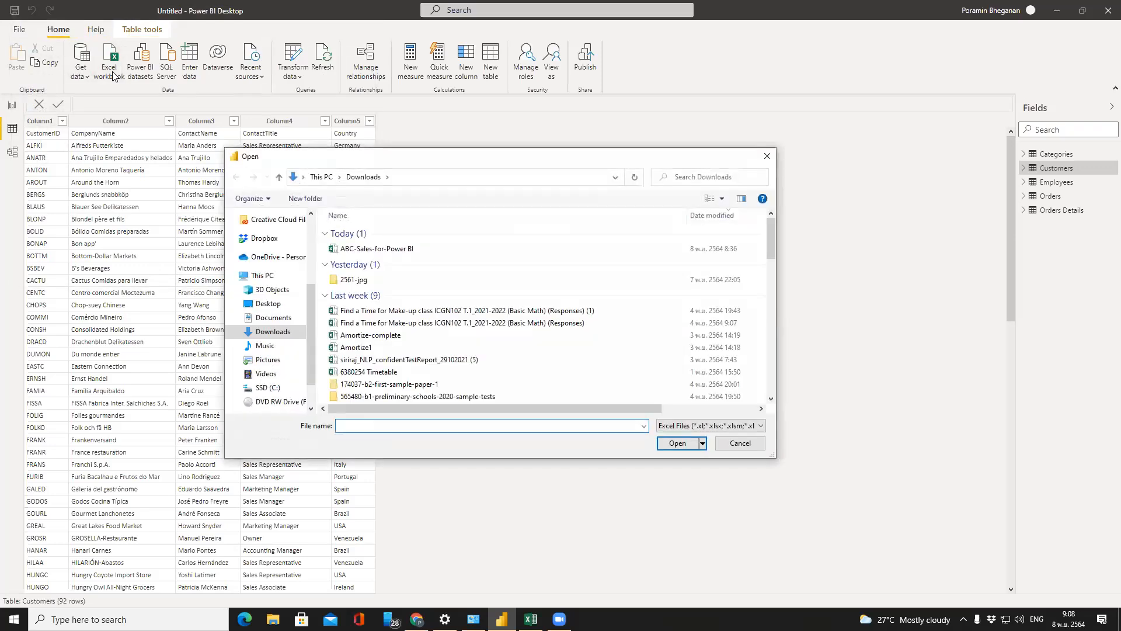
pyautogui.moveTo(429, 157); pyautogui.dragTo(550, 170)
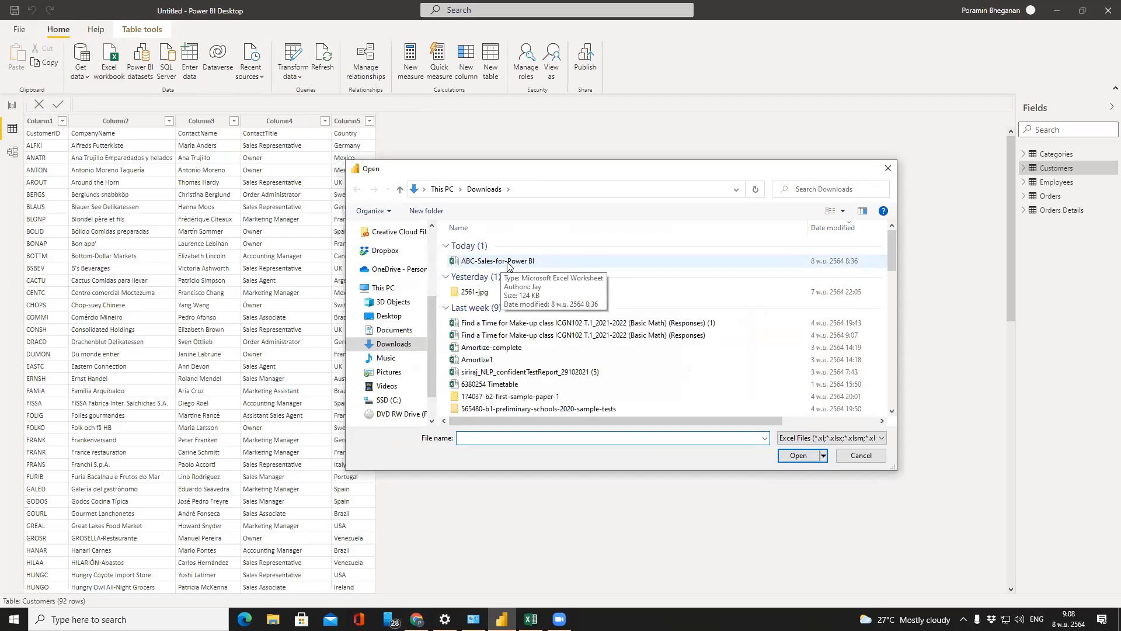
pyautogui.click(508, 262)
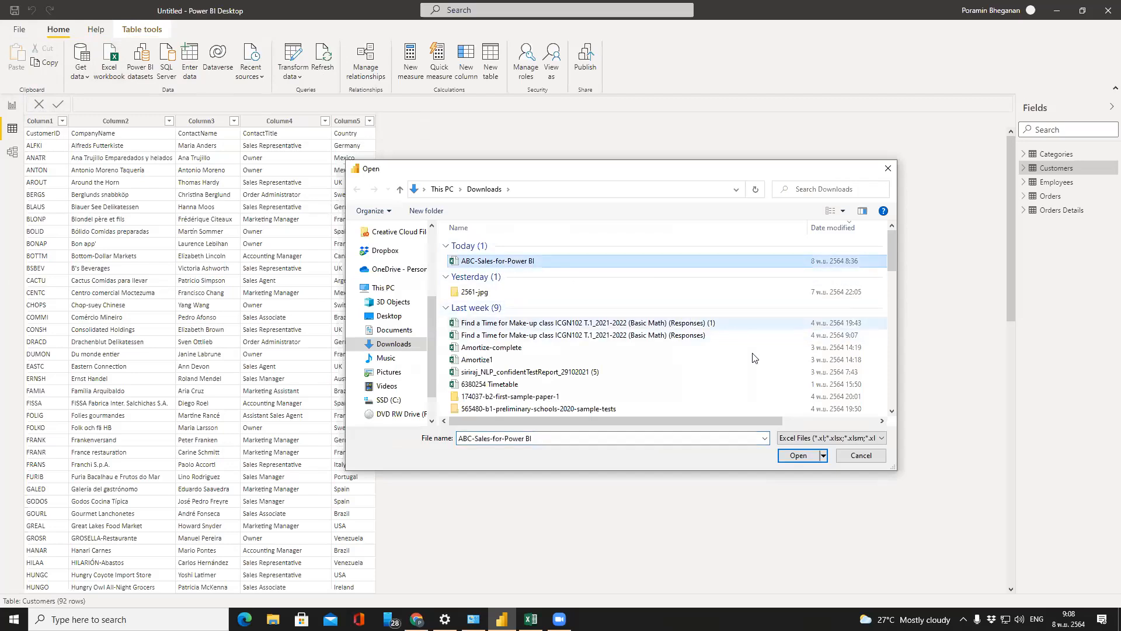
pyautogui.click(799, 457)
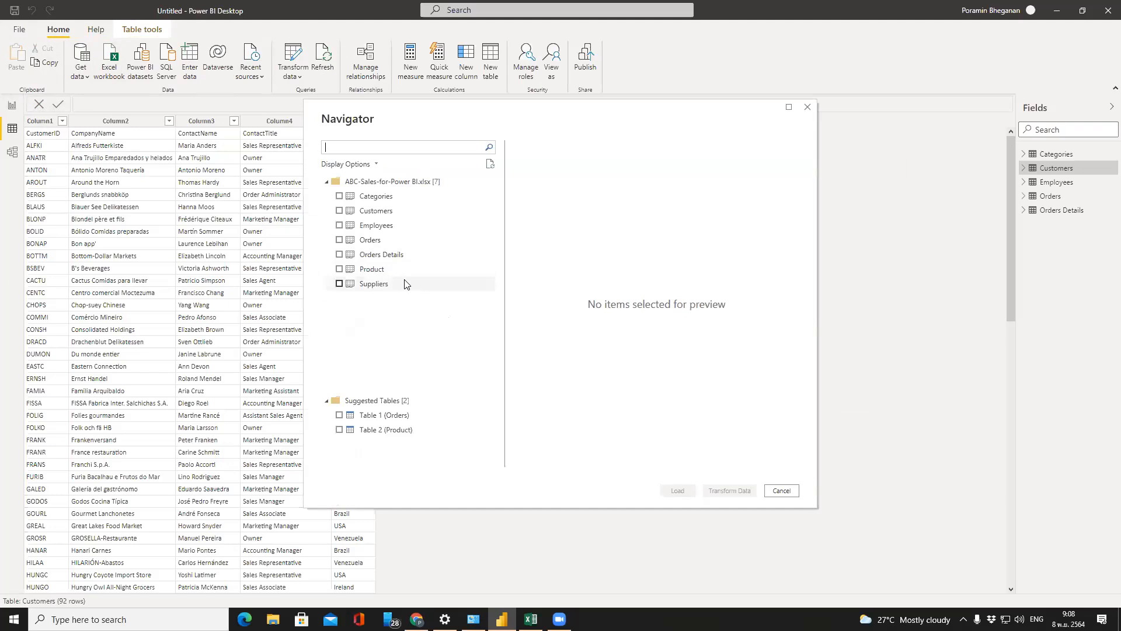
pyautogui.click(338, 270)
pyautogui.click(339, 284)
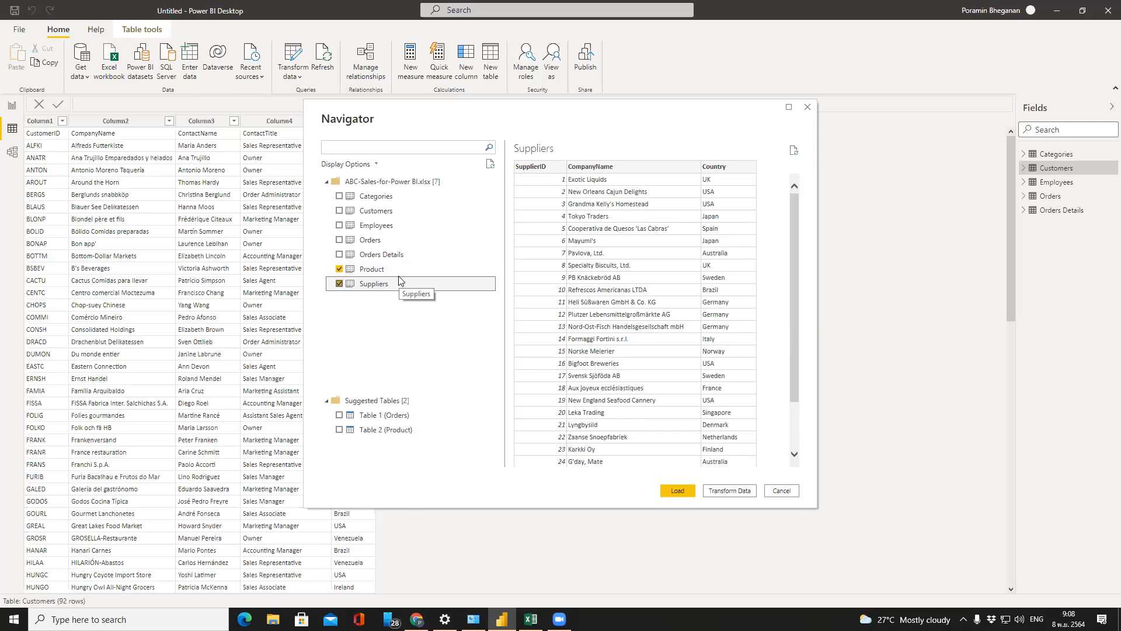
# Load the selected Product and Suppliers tables into the model
pyautogui.click(687, 491)
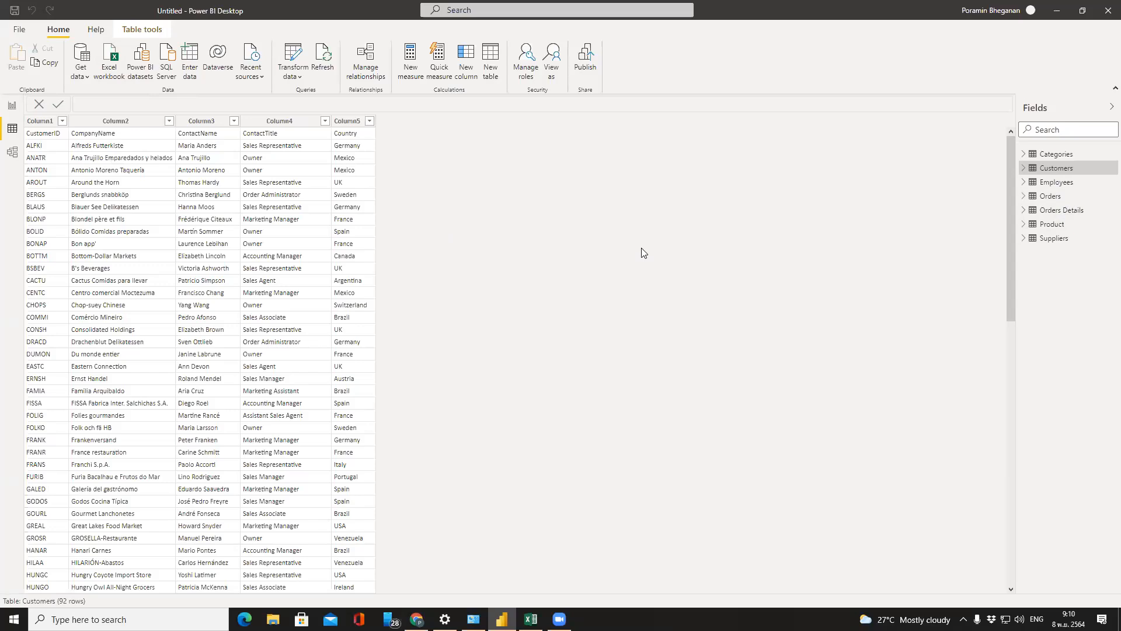
pyautogui.click(1074, 156)
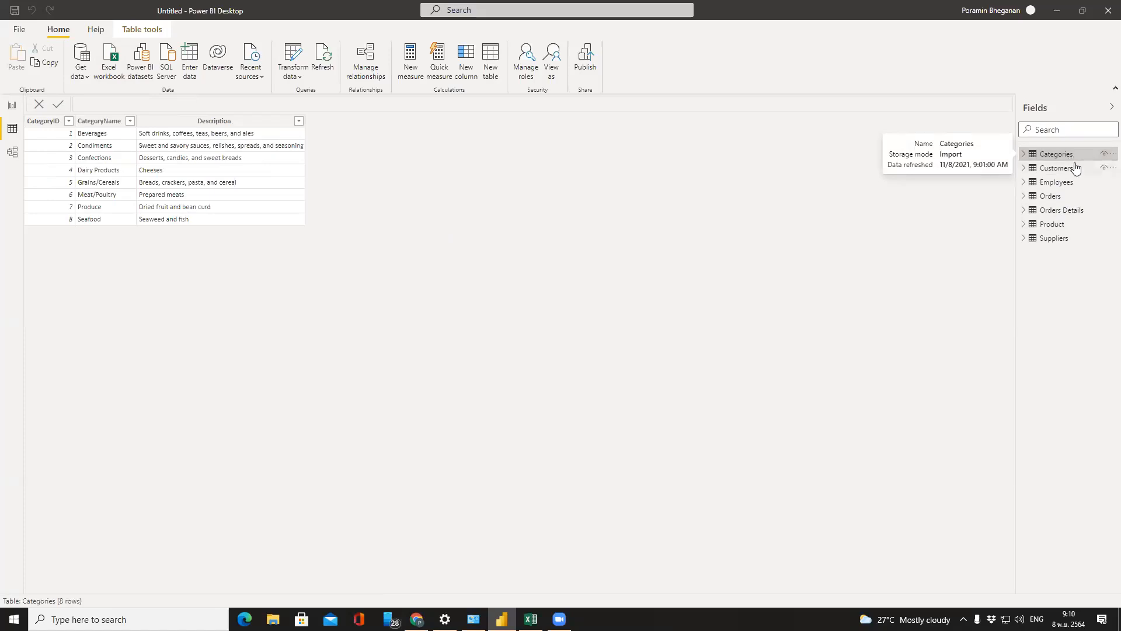
pyautogui.click(1077, 168)
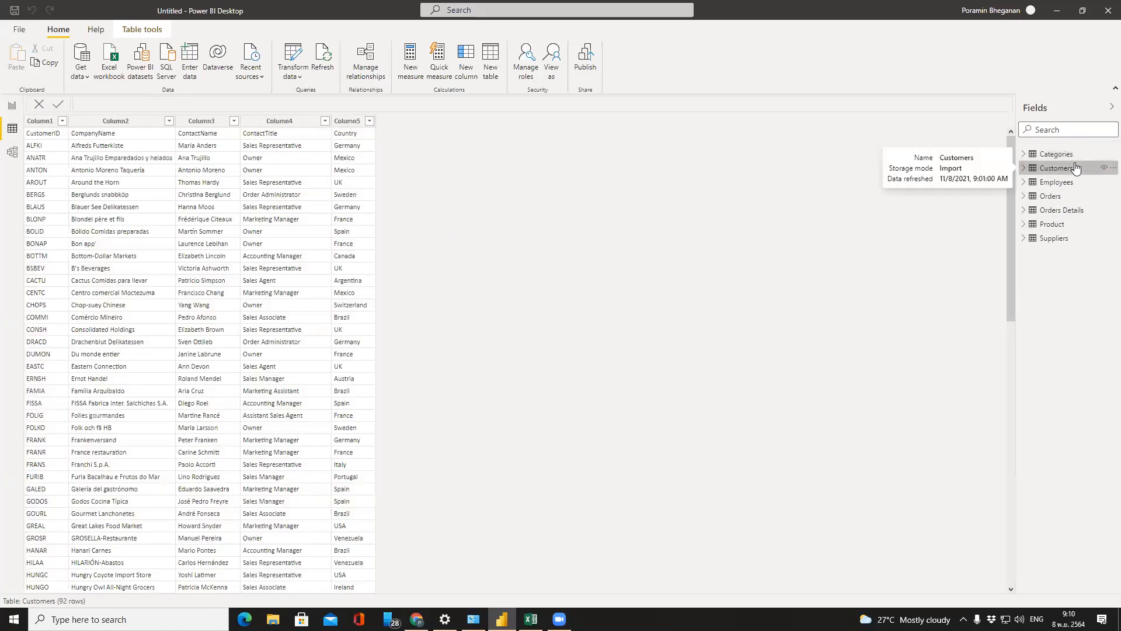
pyautogui.click(1077, 181)
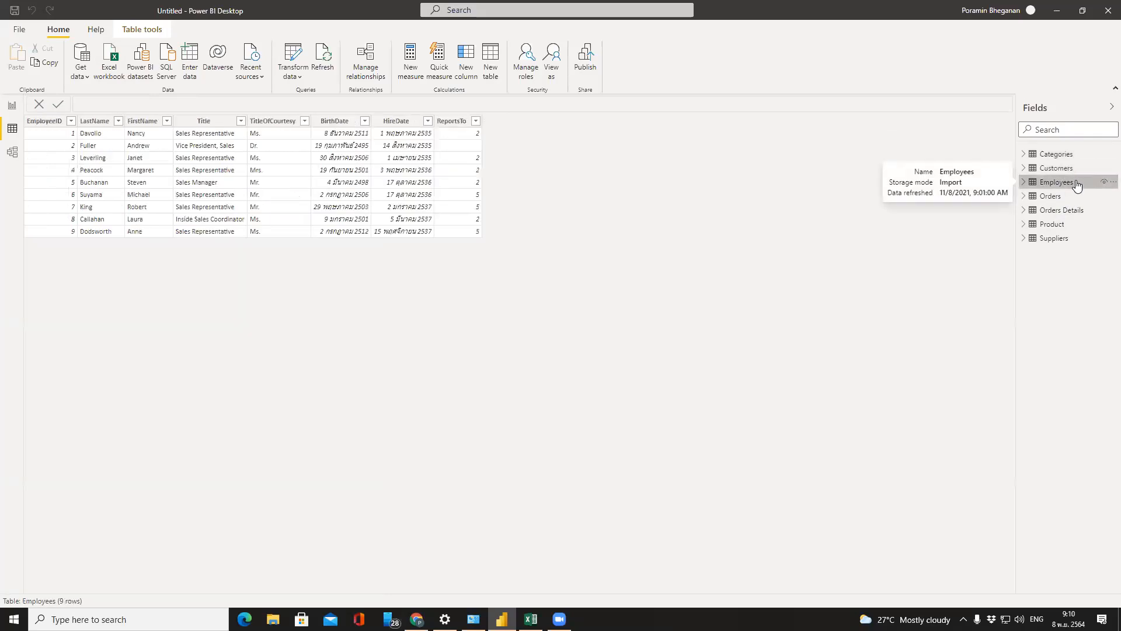
pyautogui.click(1078, 195)
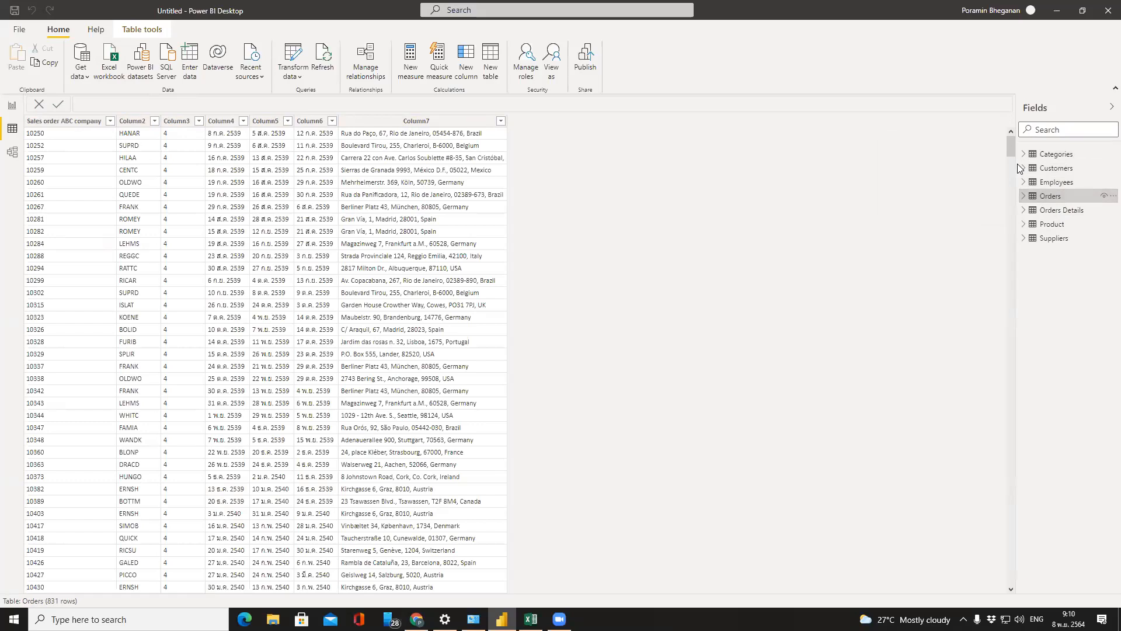
pyautogui.click(1063, 215)
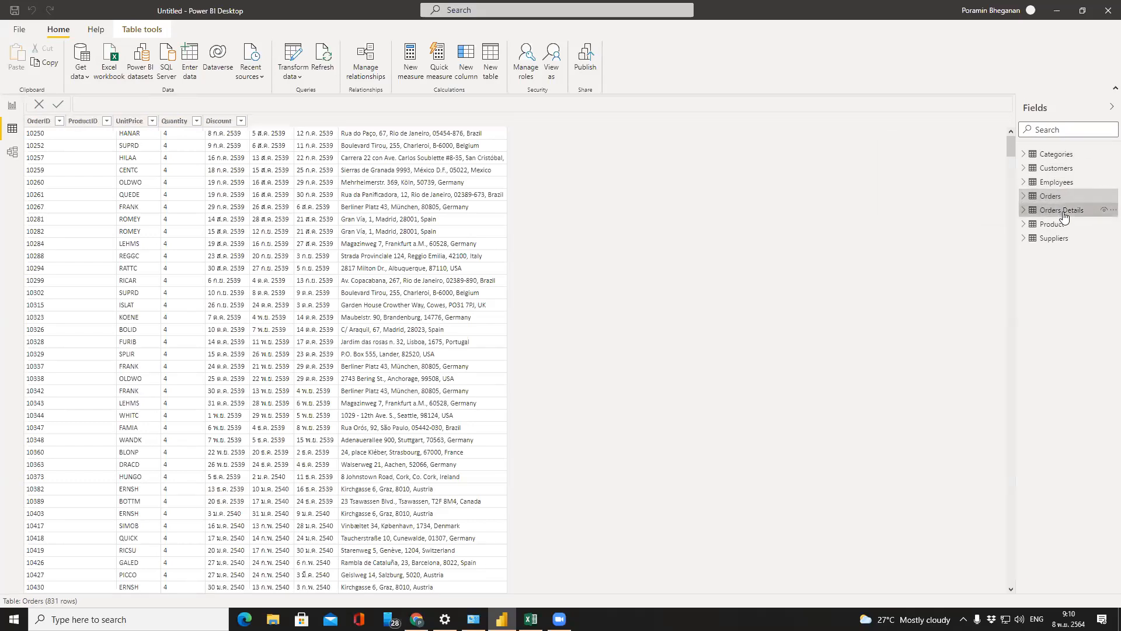
pyautogui.click(1070, 227)
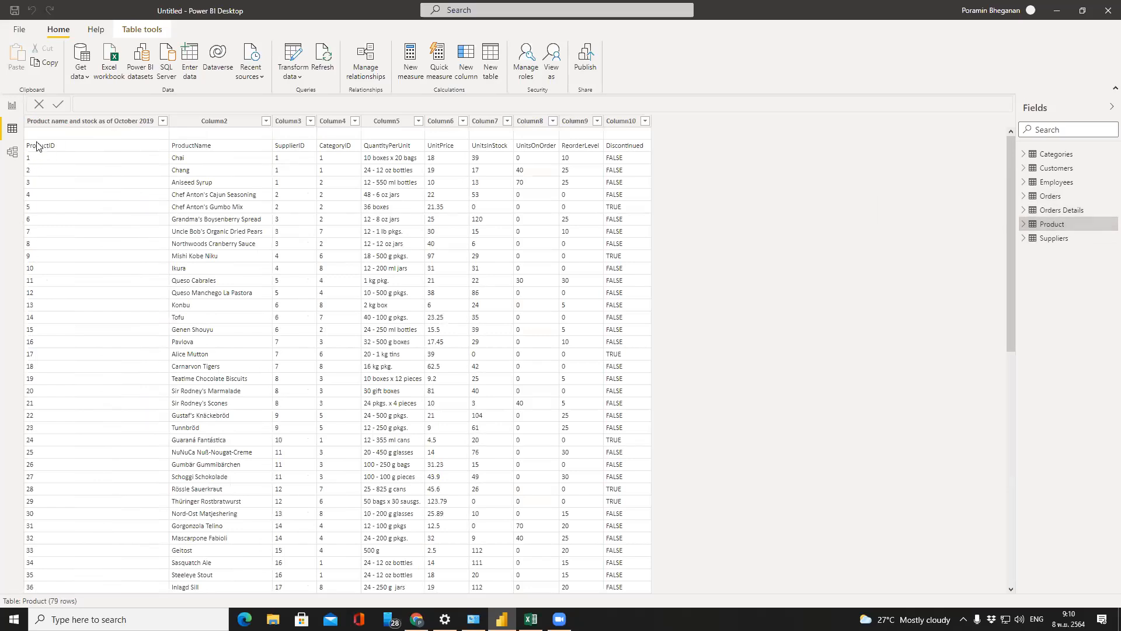
pyautogui.click(36, 150)
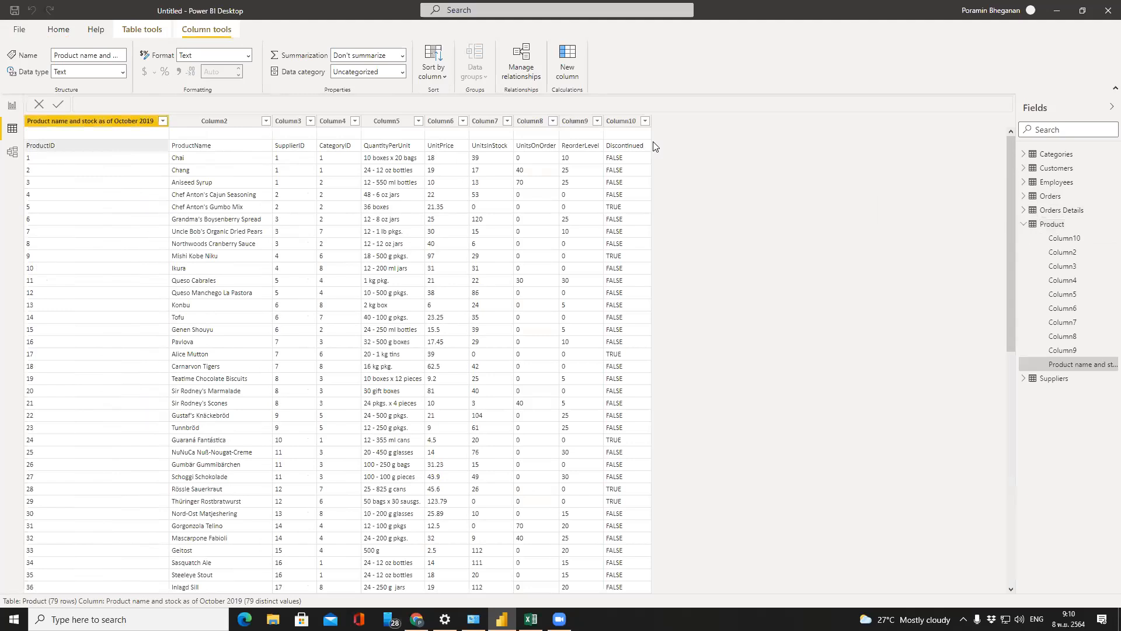
pyautogui.click(1046, 227)
pyautogui.click(1044, 239)
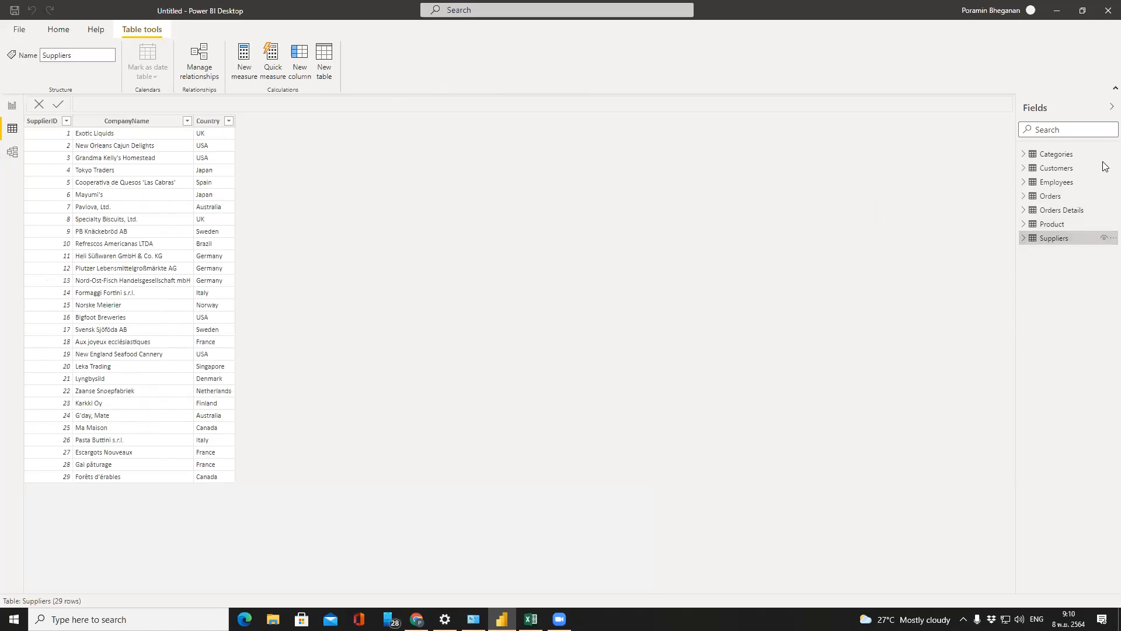
pyautogui.click(1062, 171)
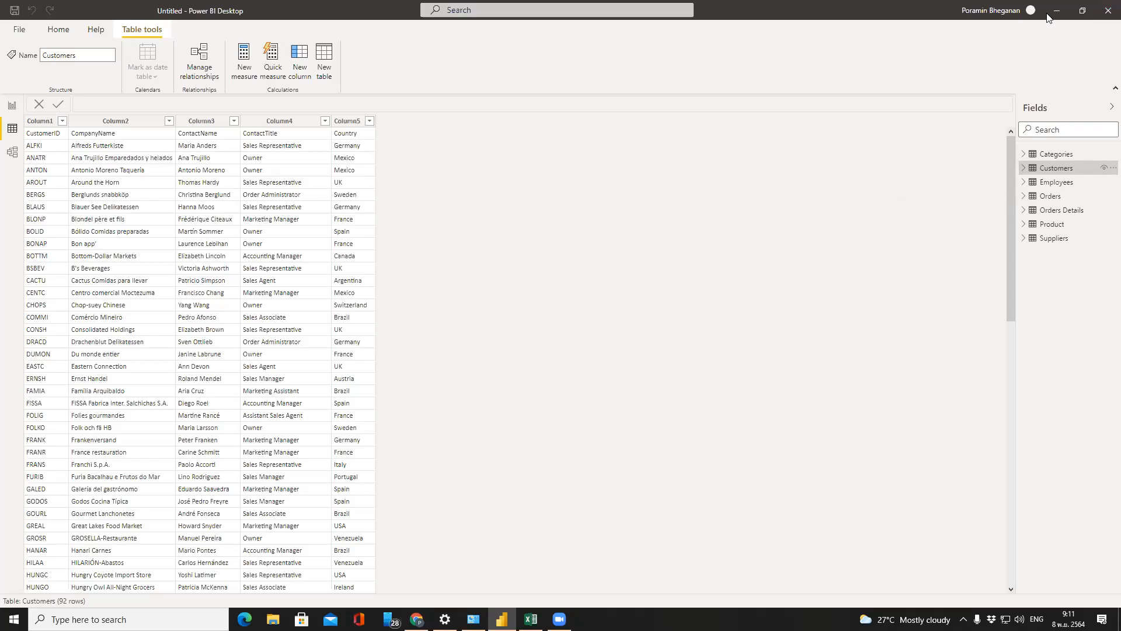
pyautogui.click(1038, 197)
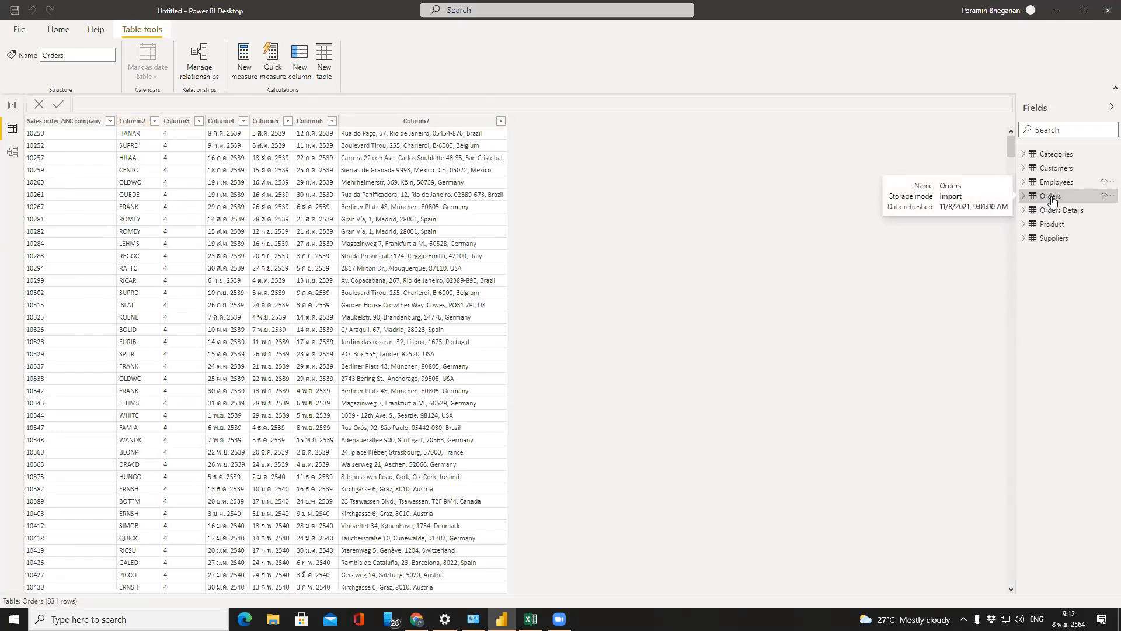
pyautogui.click(1054, 169)
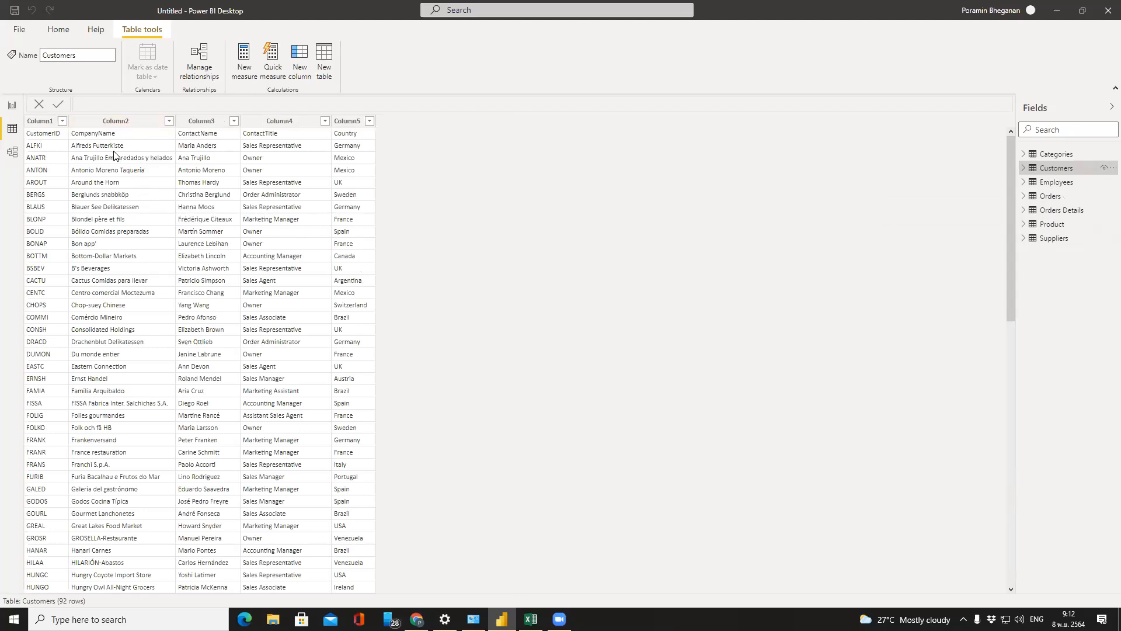
# Switch to Model view and pan across the canvas to see the table cards
pyautogui.click(10, 154)
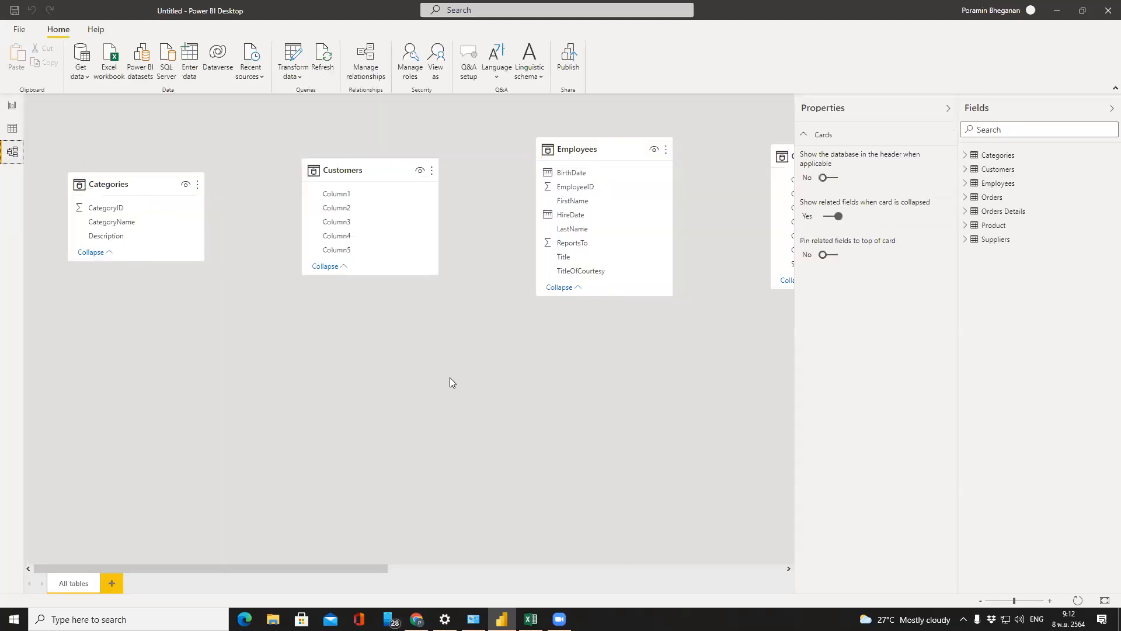
pyautogui.moveTo(364, 568); pyautogui.dragTo(577, 567)
pyautogui.moveTo(504, 566); pyautogui.dragTo(262, 566)
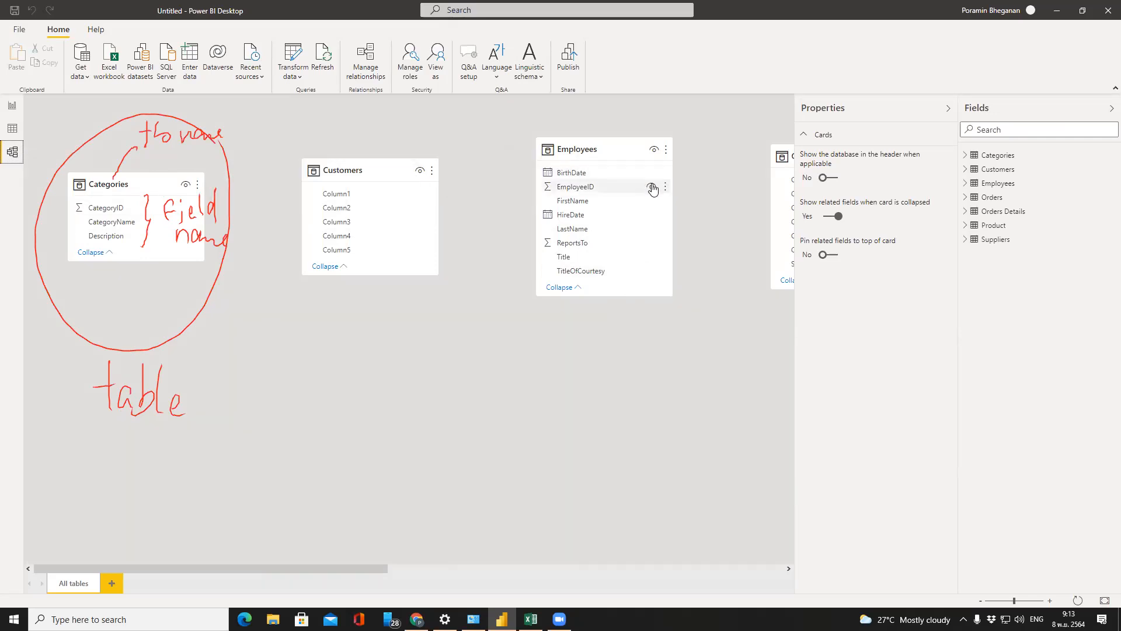
pyautogui.moveTo(331, 568); pyautogui.dragTo(559, 577)
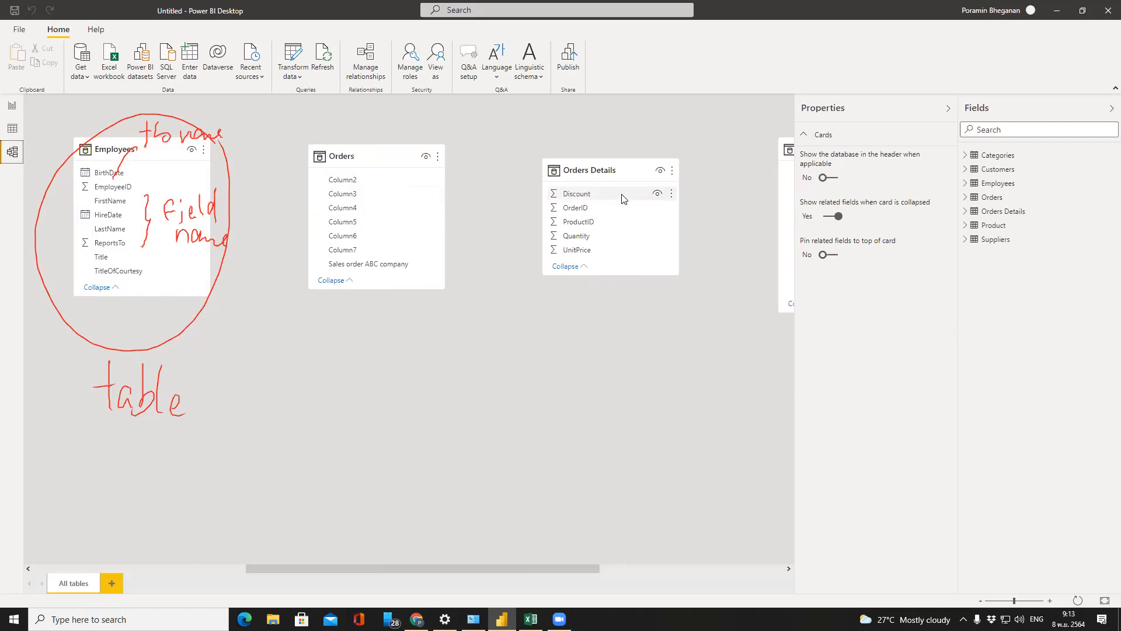
pyautogui.moveTo(588, 566); pyautogui.dragTo(775, 560)
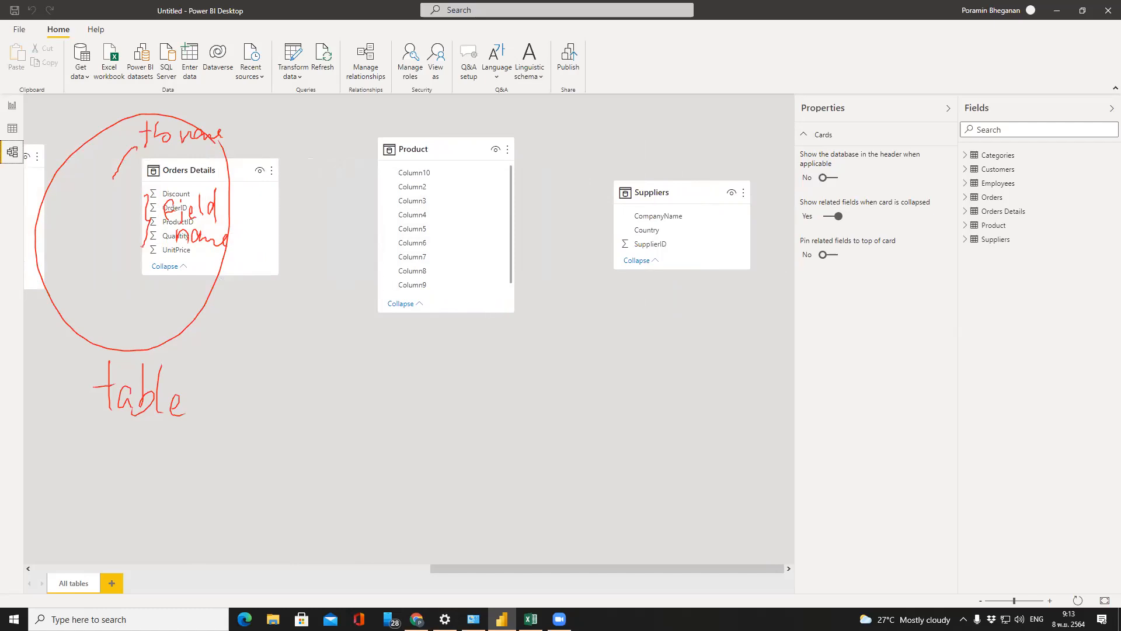
pyautogui.moveTo(526, 567); pyautogui.dragTo(112, 588)
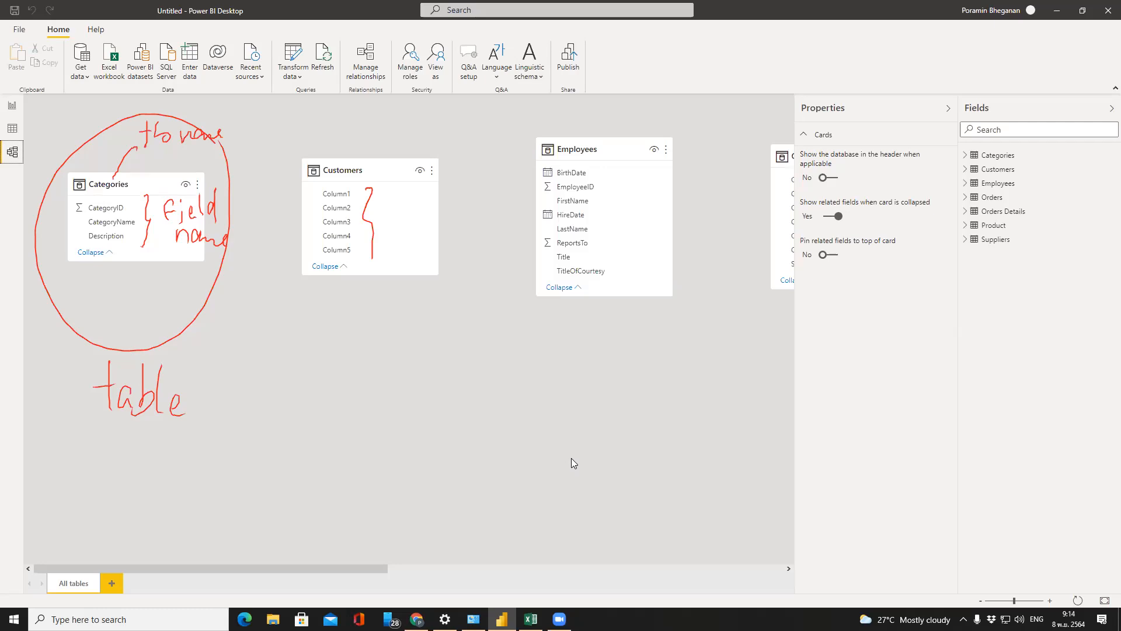
pyautogui.press('Escape')
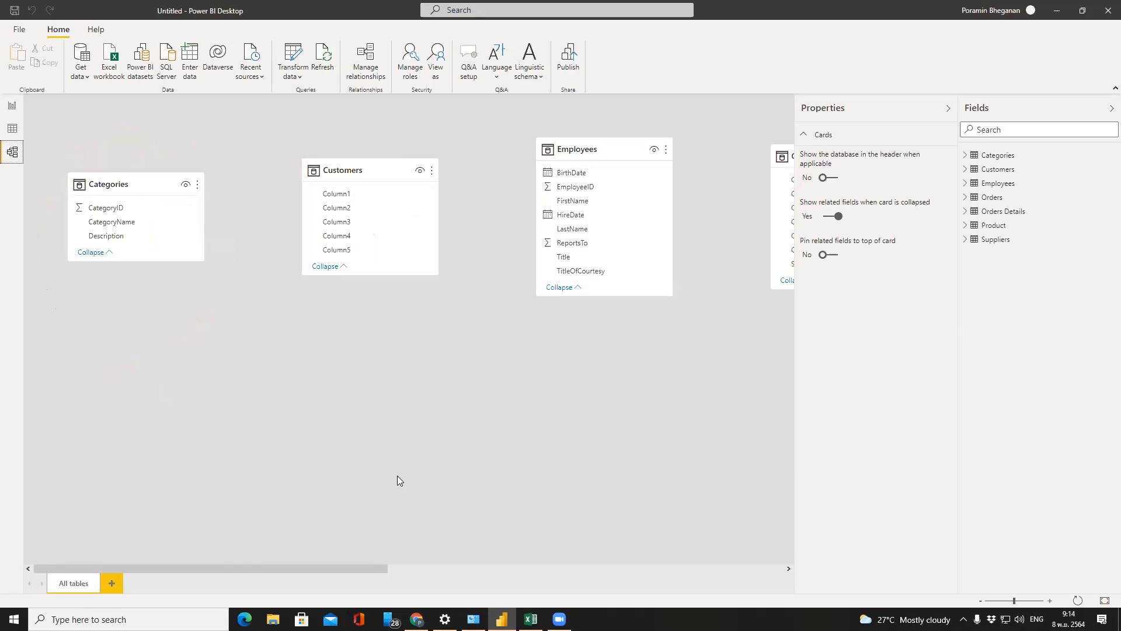
# Return to Data view and briefly expand then collapse the Suppliers field list
pyautogui.click(12, 130)
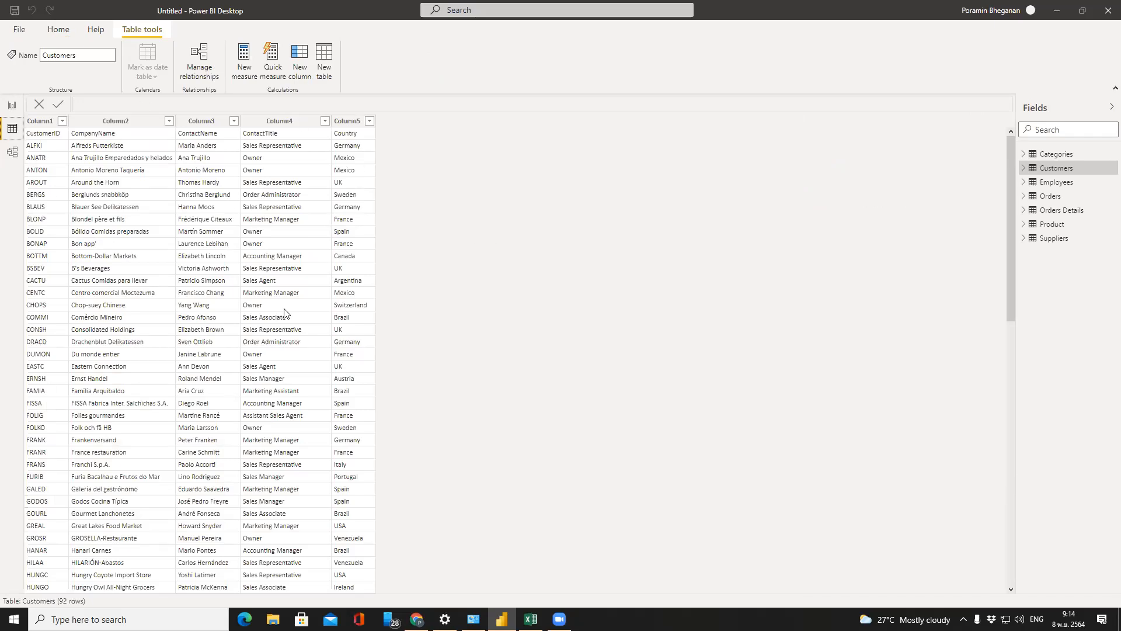
pyautogui.click(1023, 240)
pyautogui.click(1032, 241)
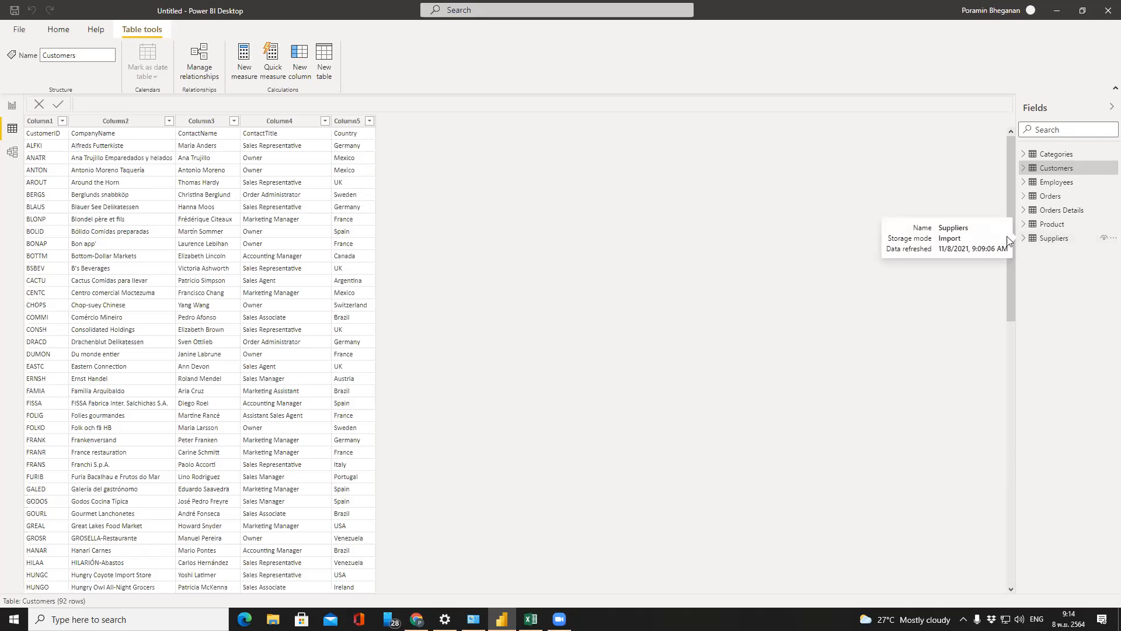
# Delete the Suppliers table from the model, leaving six tables with Product last
pyautogui.rightClick(1049, 238)
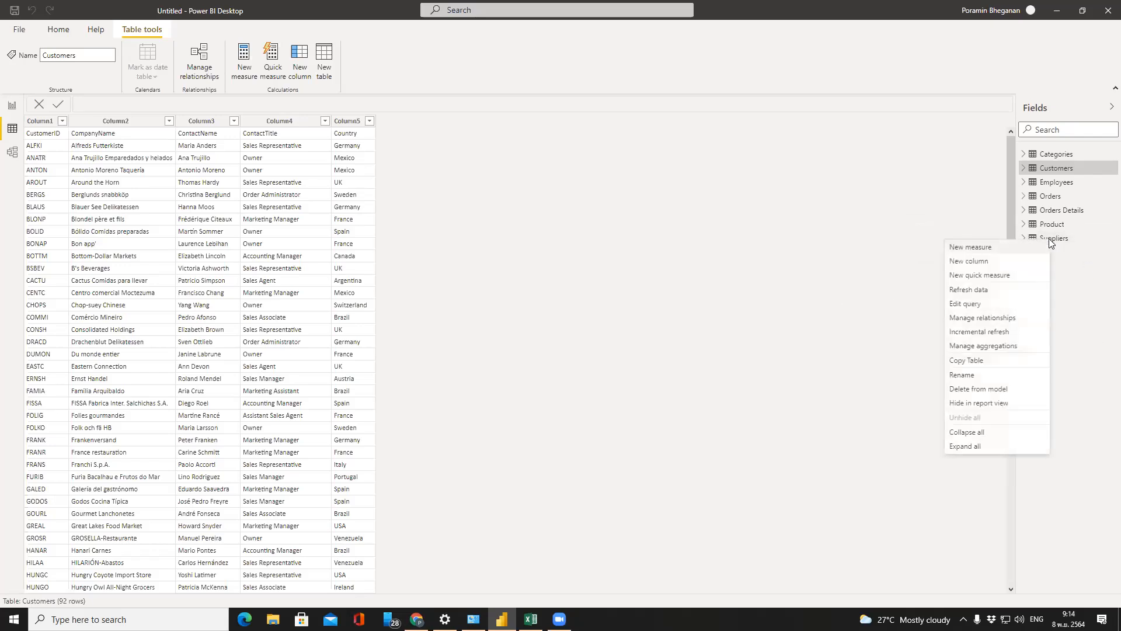
pyautogui.click(1095, 285)
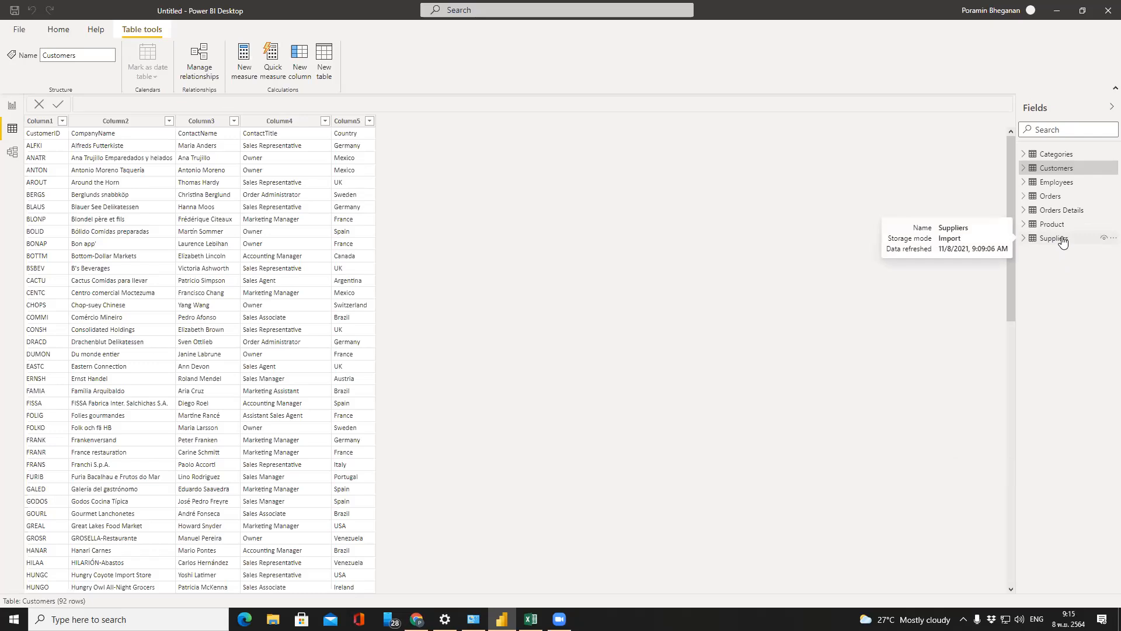
pyautogui.click(1112, 239)
pyautogui.click(904, 275)
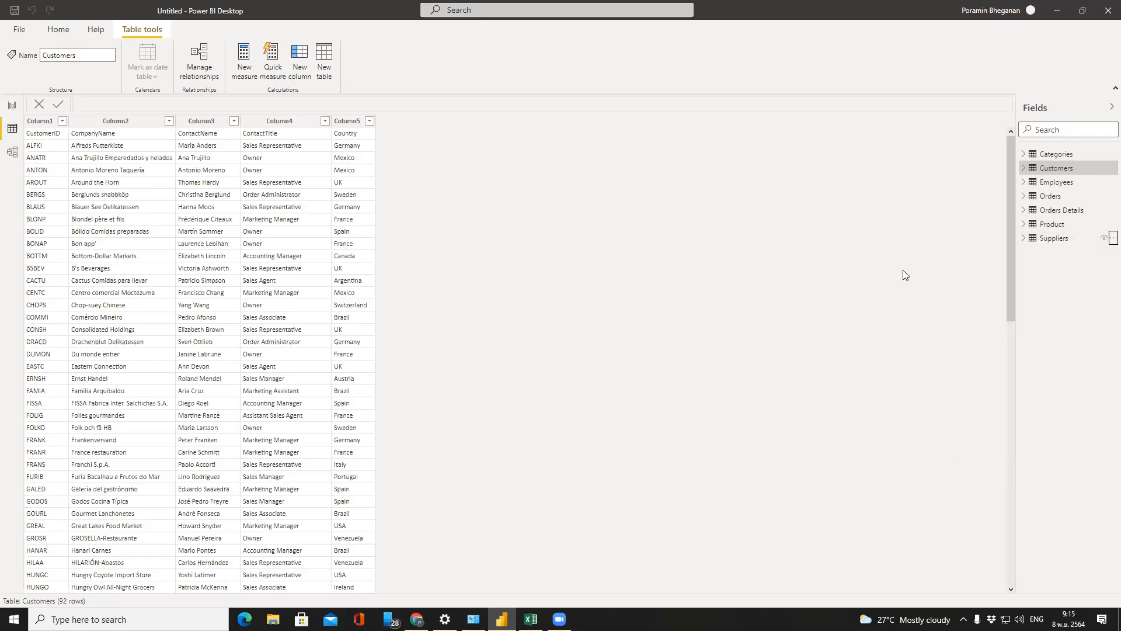
pyautogui.rightClick(1038, 246)
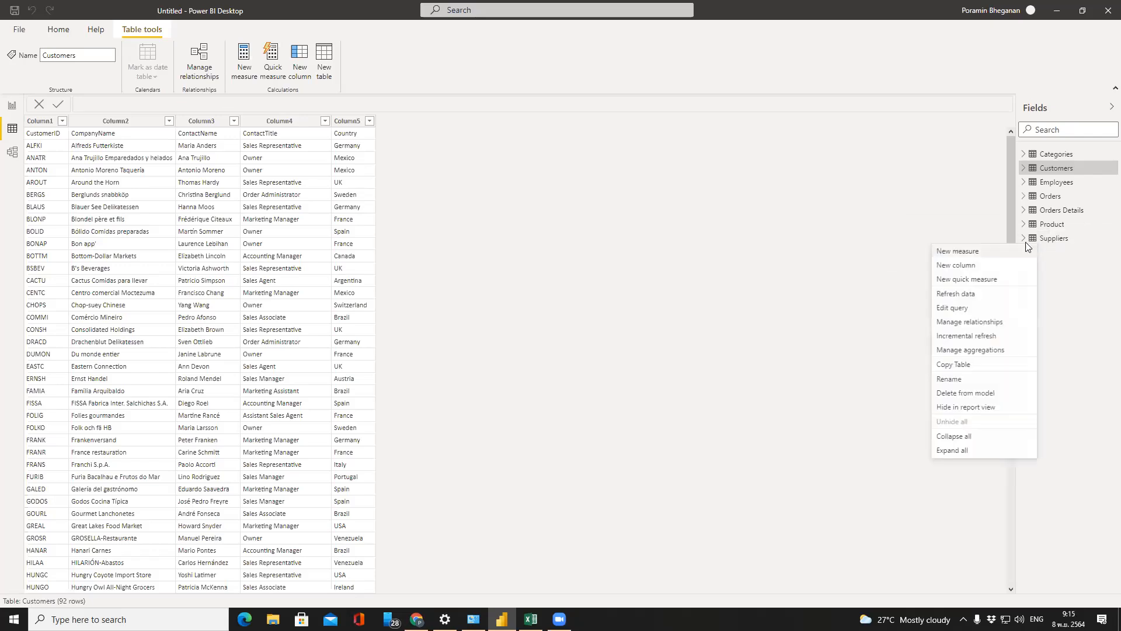
pyautogui.click(881, 258)
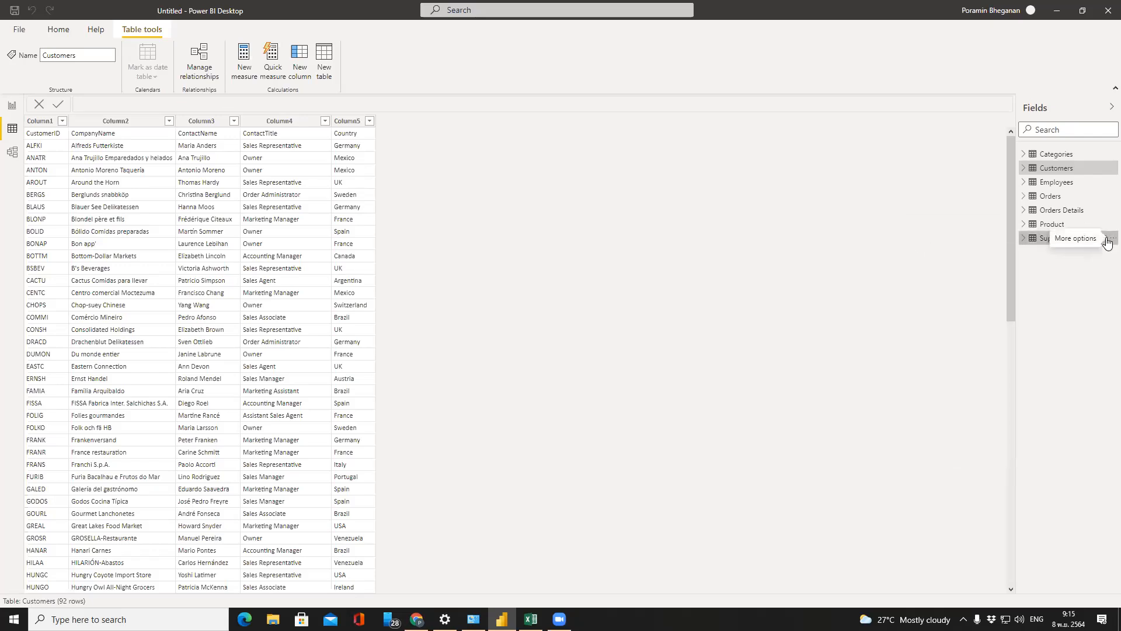
pyautogui.click(1108, 241)
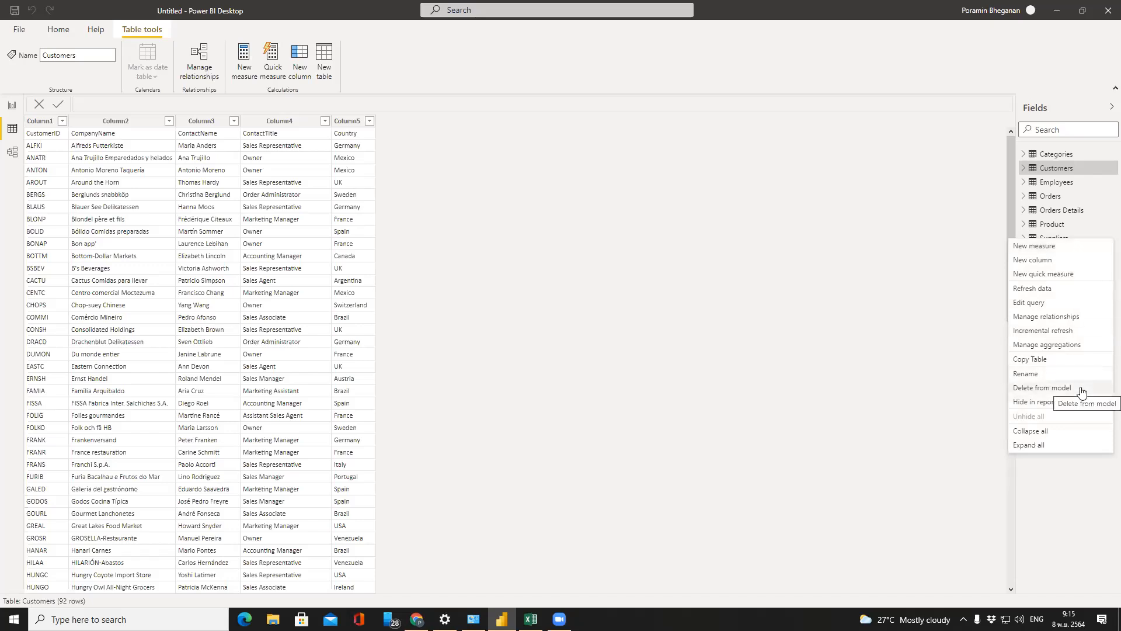
pyautogui.click(1043, 387)
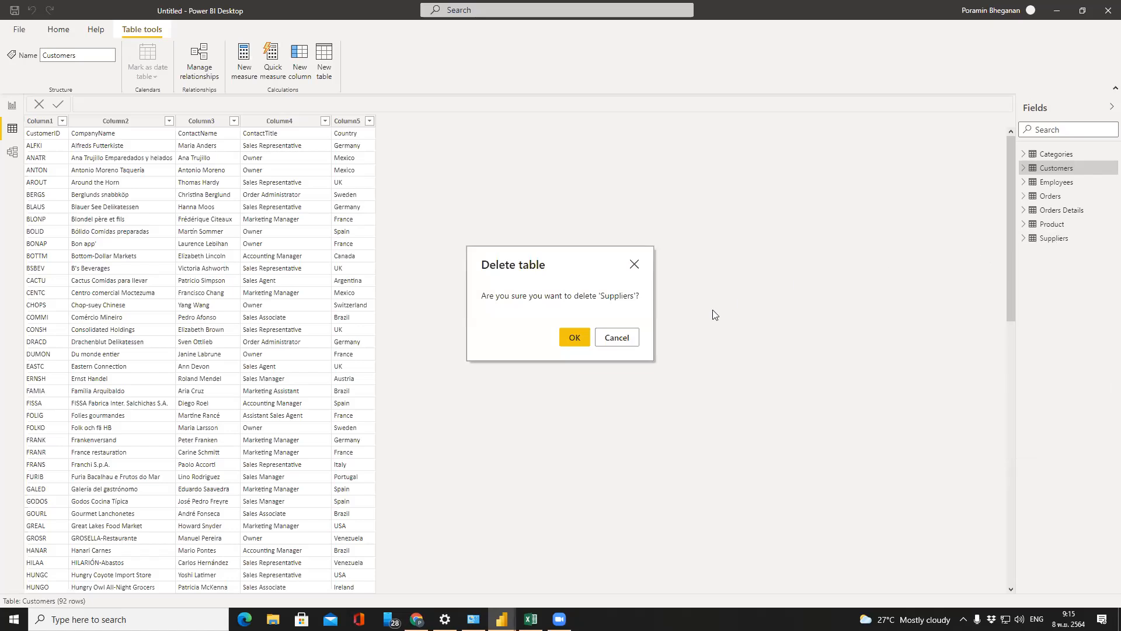
pyautogui.click(568, 343)
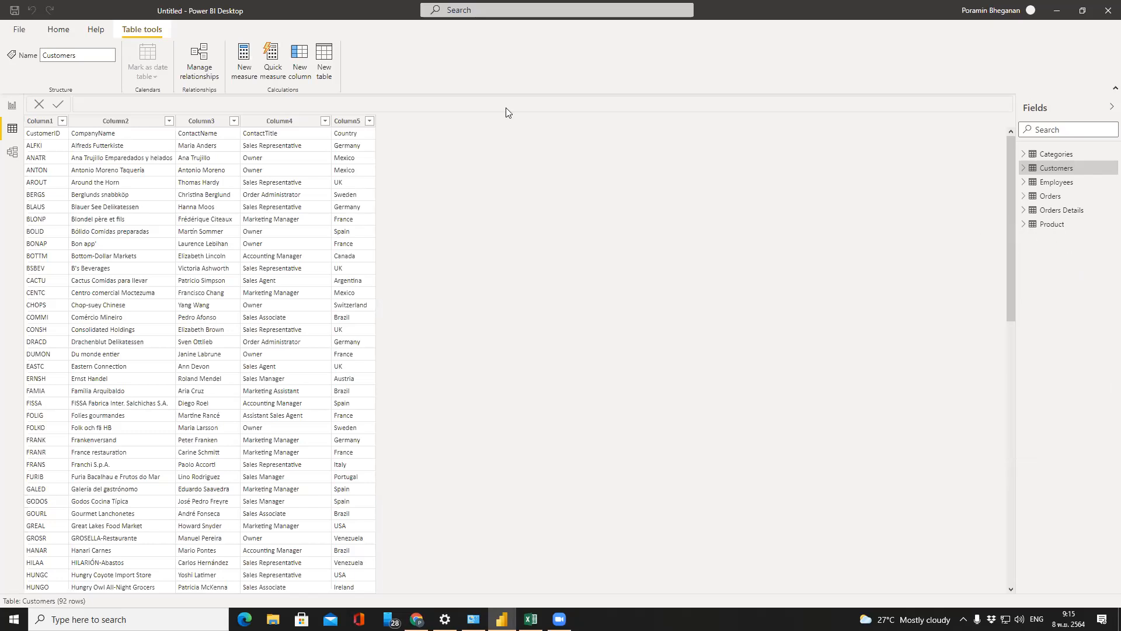
# Re-import the Suppliers sheet from ABC-Sales-for-Power BI and check its CompanyName, Country and SupplierID fields
pyautogui.click(52, 32)
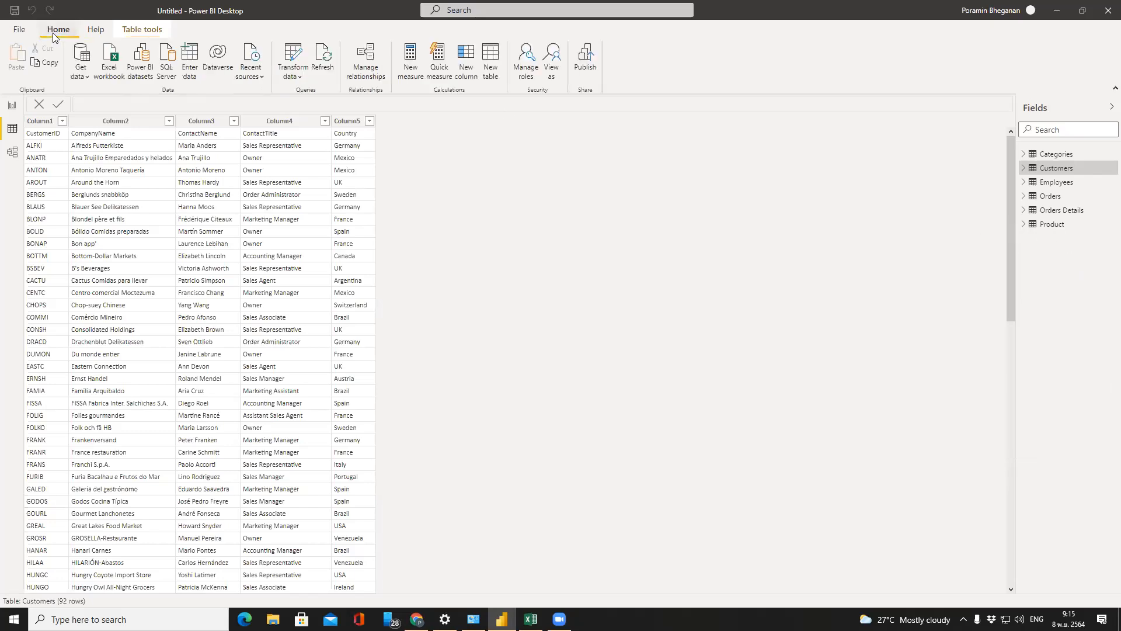
pyautogui.click(109, 63)
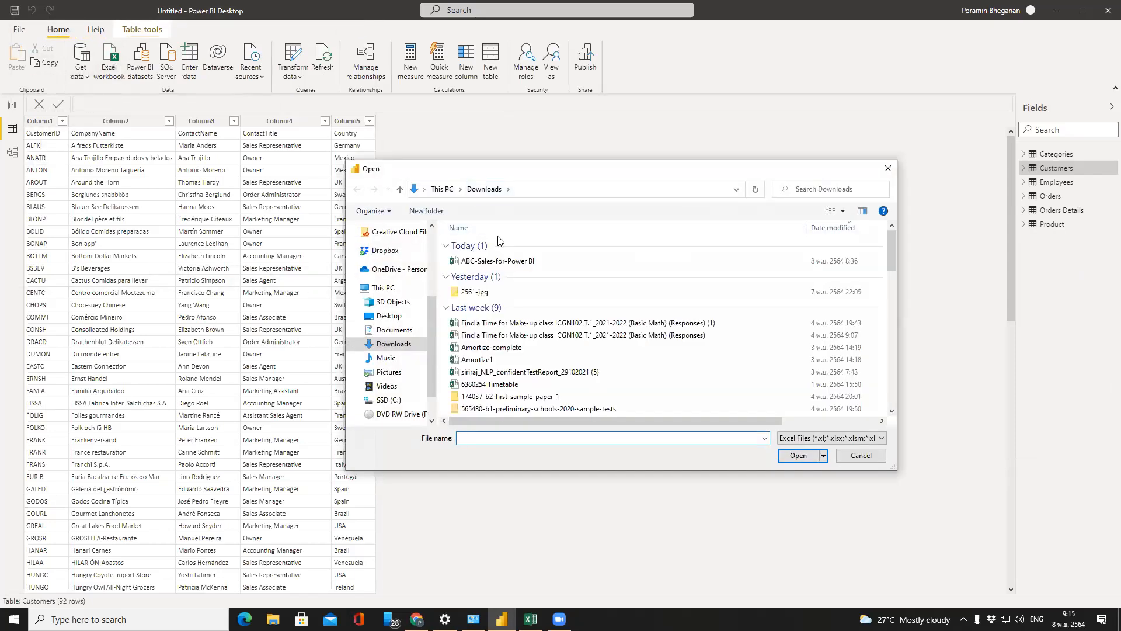
pyautogui.doubleClick(498, 260)
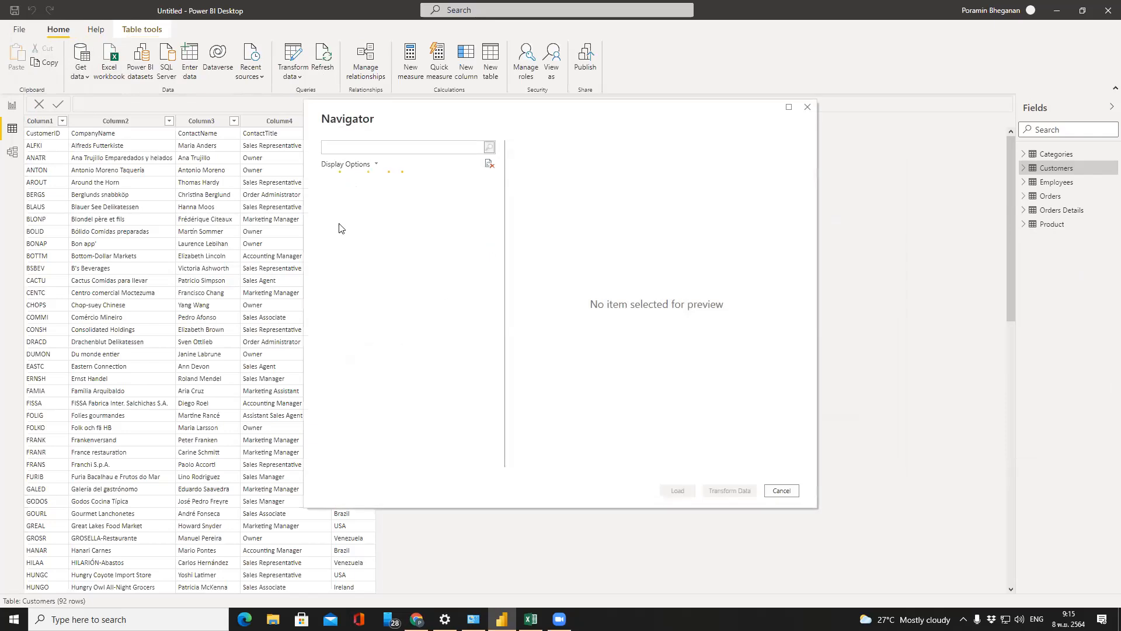
pyautogui.click(339, 284)
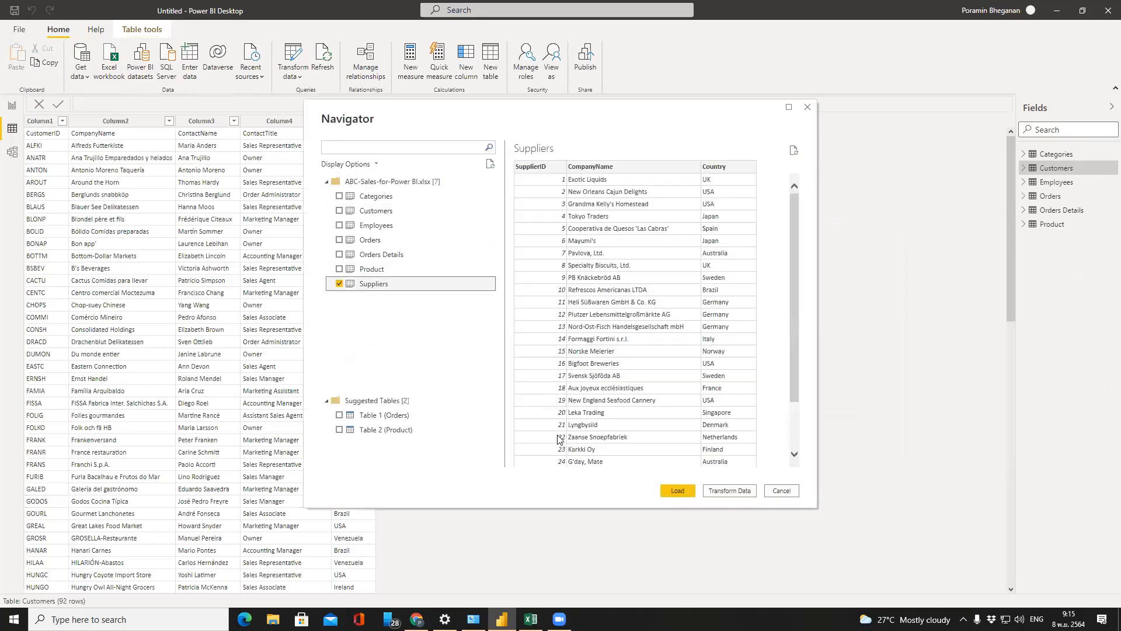
pyautogui.click(676, 490)
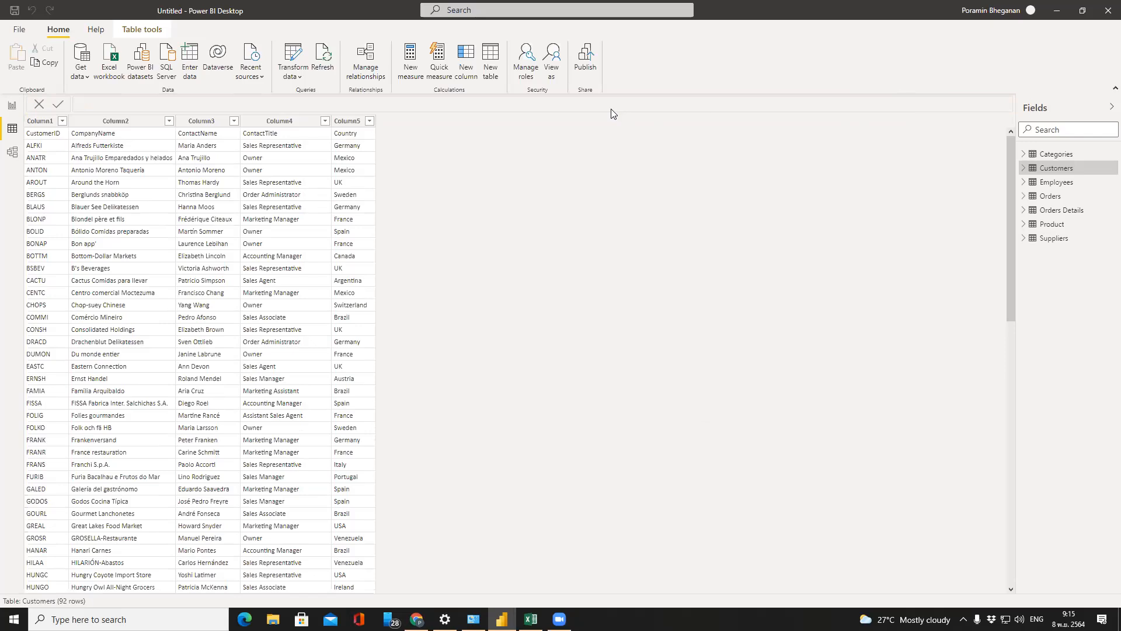
pyautogui.click(1027, 239)
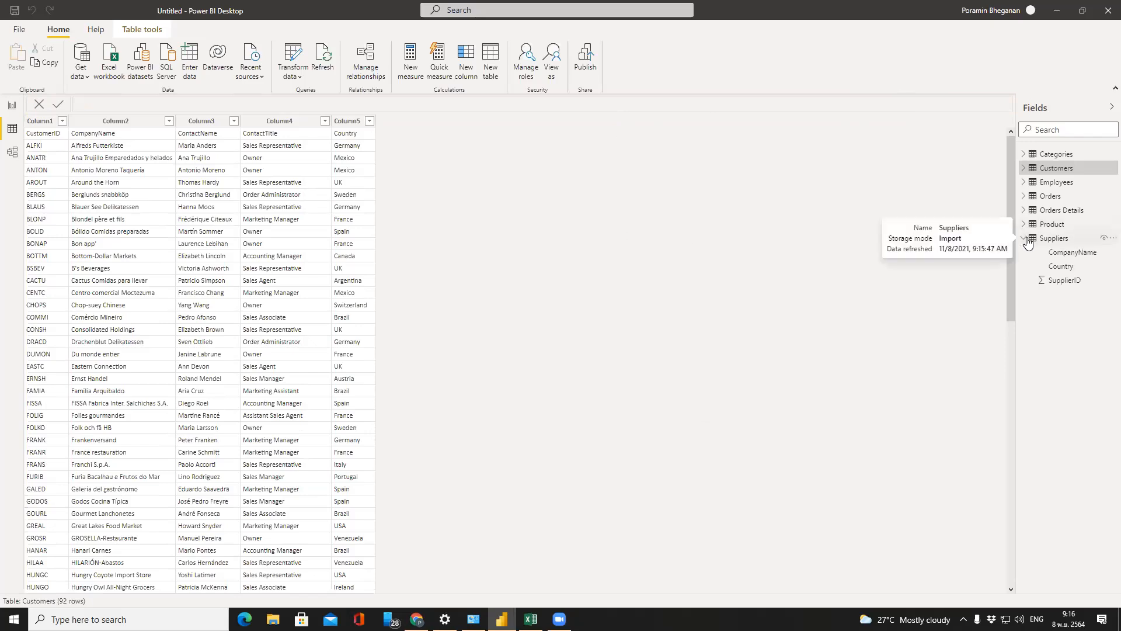
pyautogui.click(1027, 239)
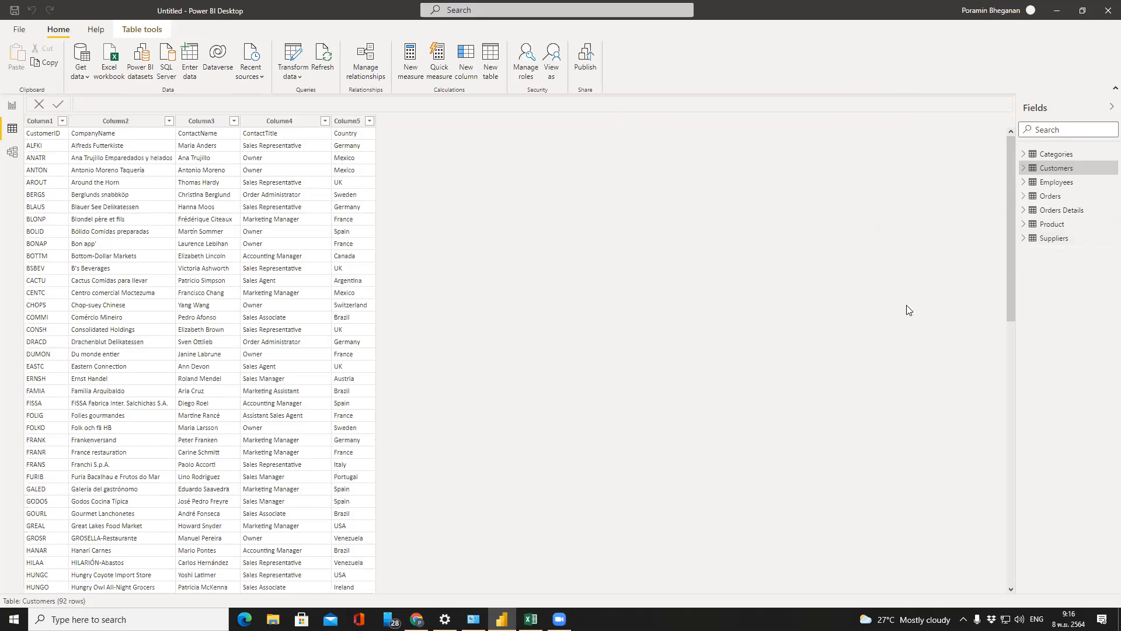
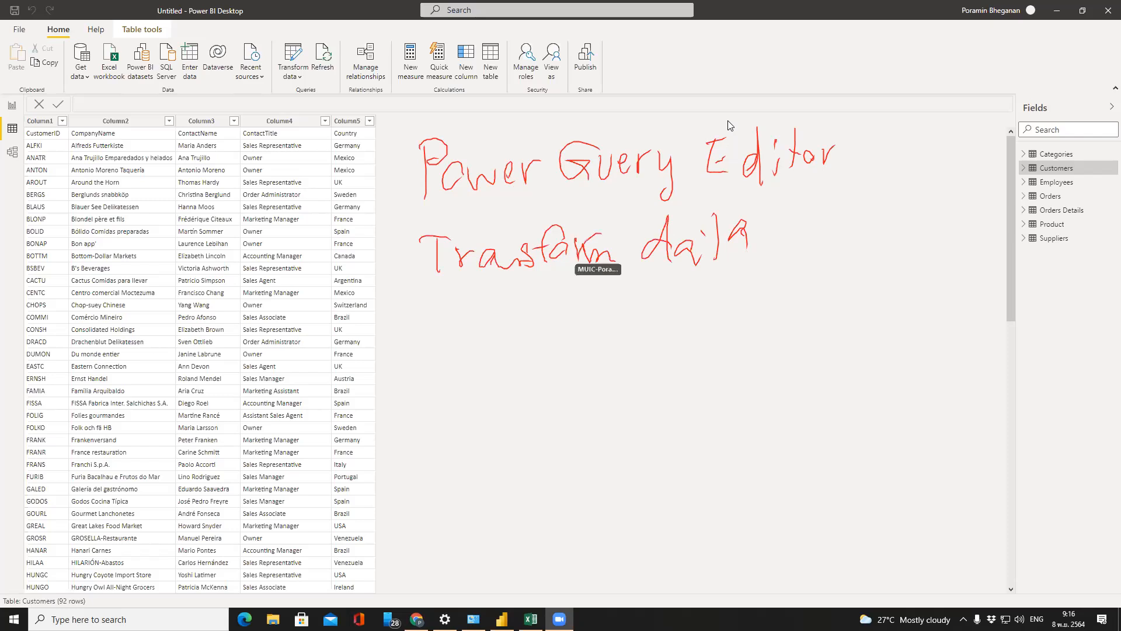
# Launch Power Query Editor via Transform data and circle its taskbar window preview in red
pyautogui.click(290, 76)
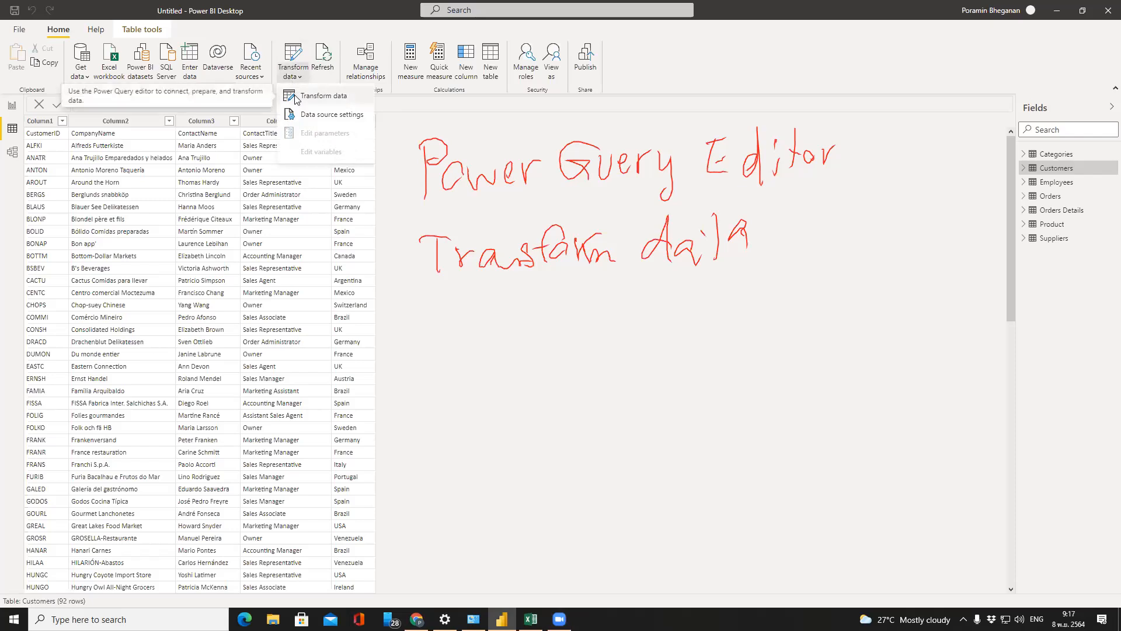
pyautogui.click(297, 97)
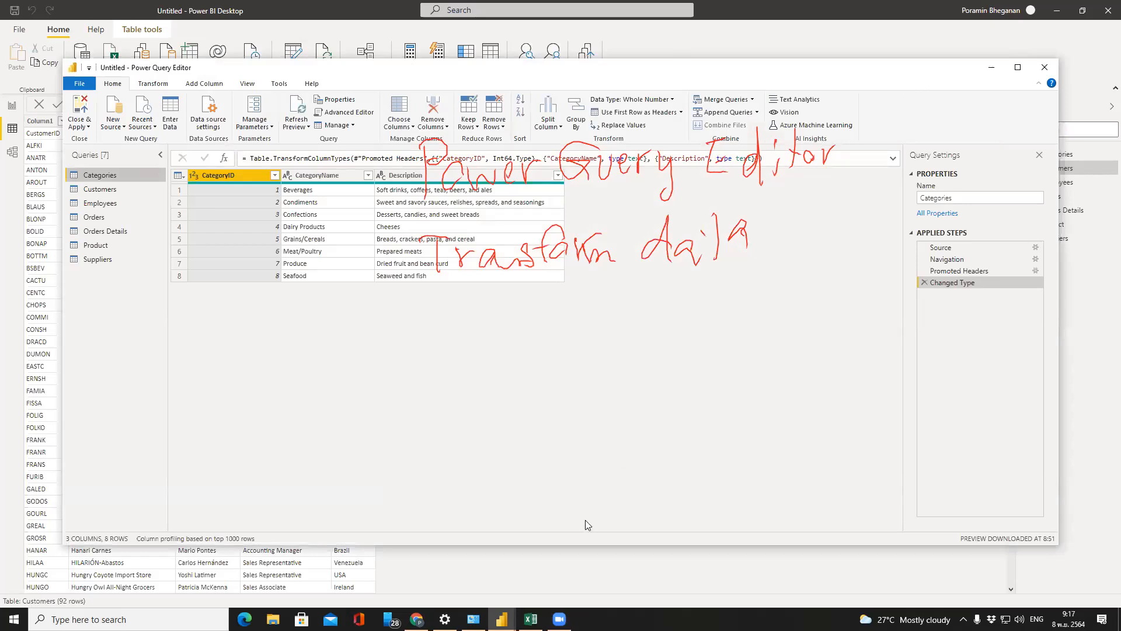
pyautogui.moveTo(501, 619)
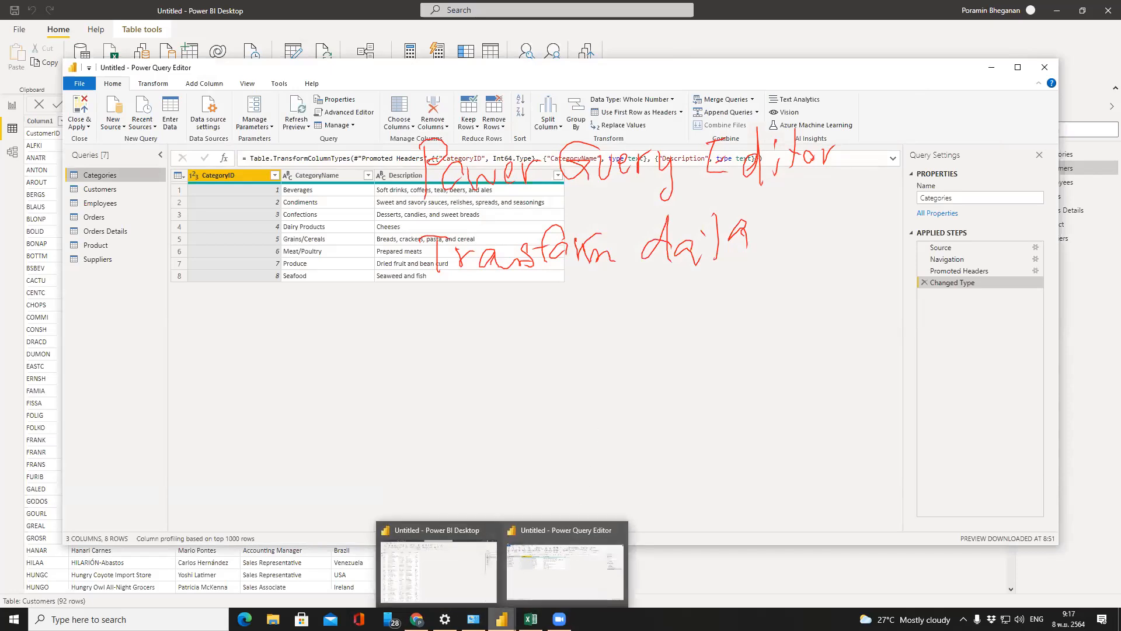
pyautogui.moveTo(505, 488); pyautogui.dragTo(446, 606)
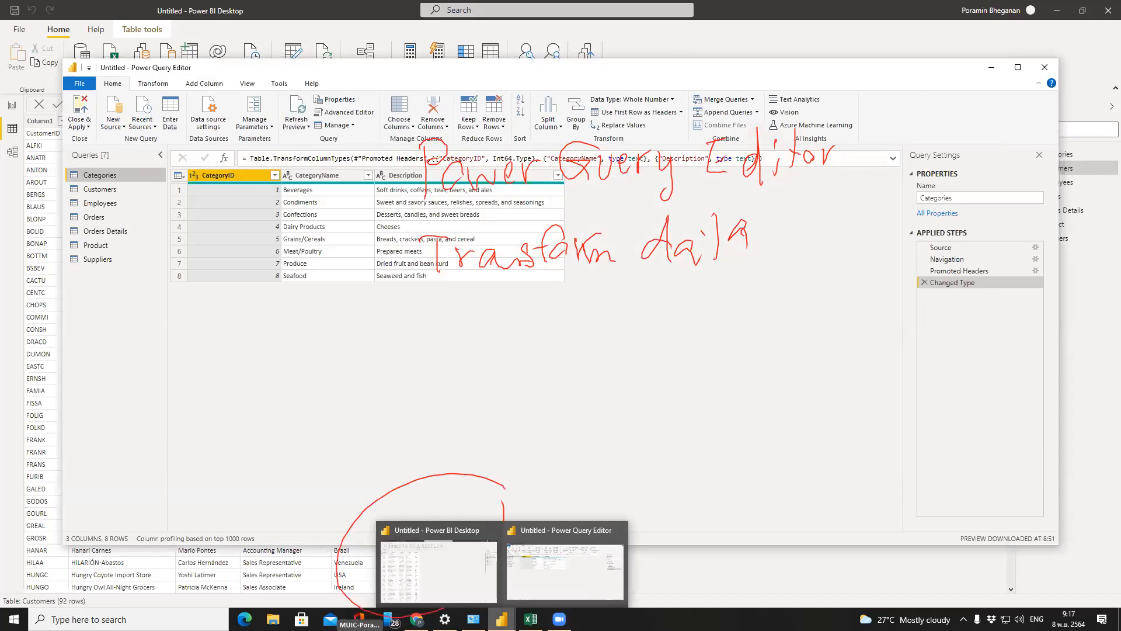
pyautogui.moveTo(496, 521); pyautogui.dragTo(628, 558)
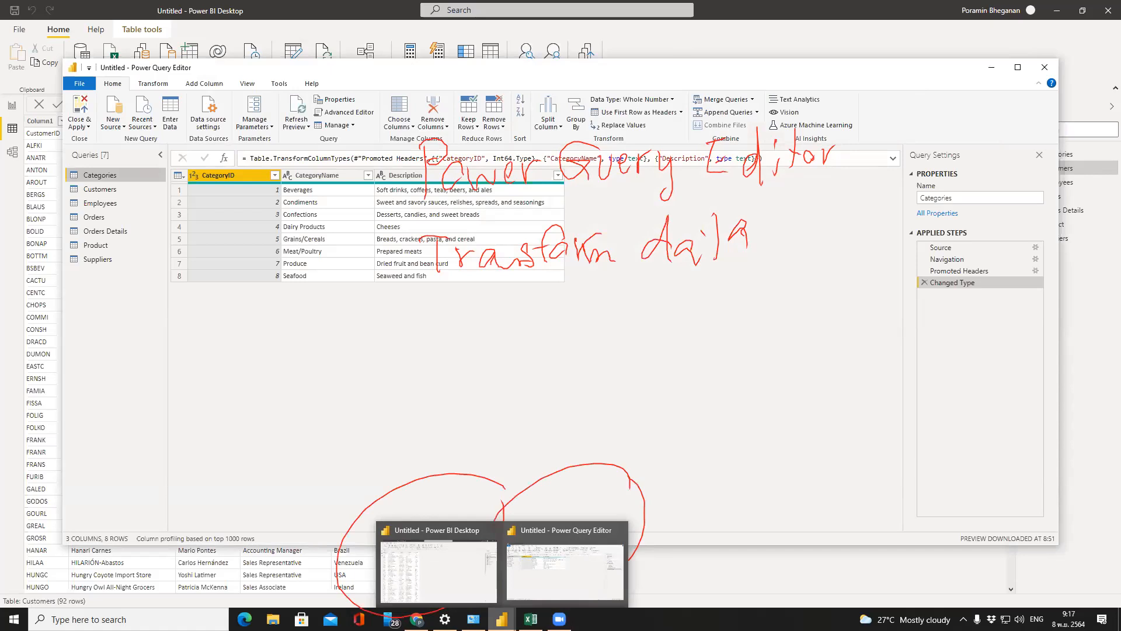
pyautogui.press('Escape')
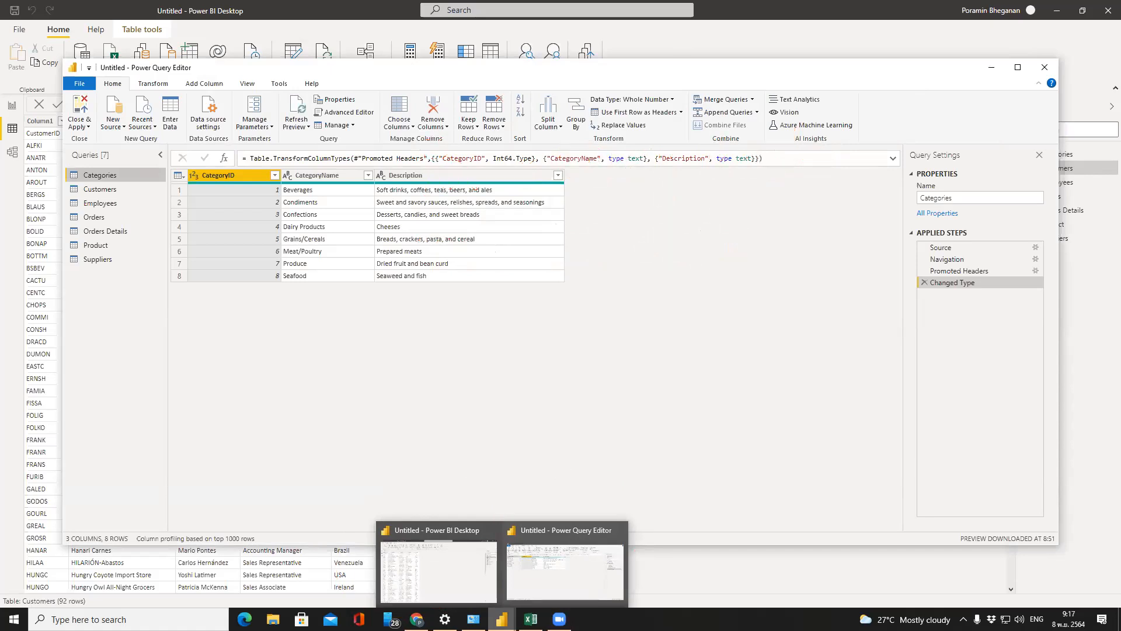
# Maximize the editor and preview Customers, Orders, Orders Details, Product and Suppliers, ending on Categories
pyautogui.doubleClick(751, 69)
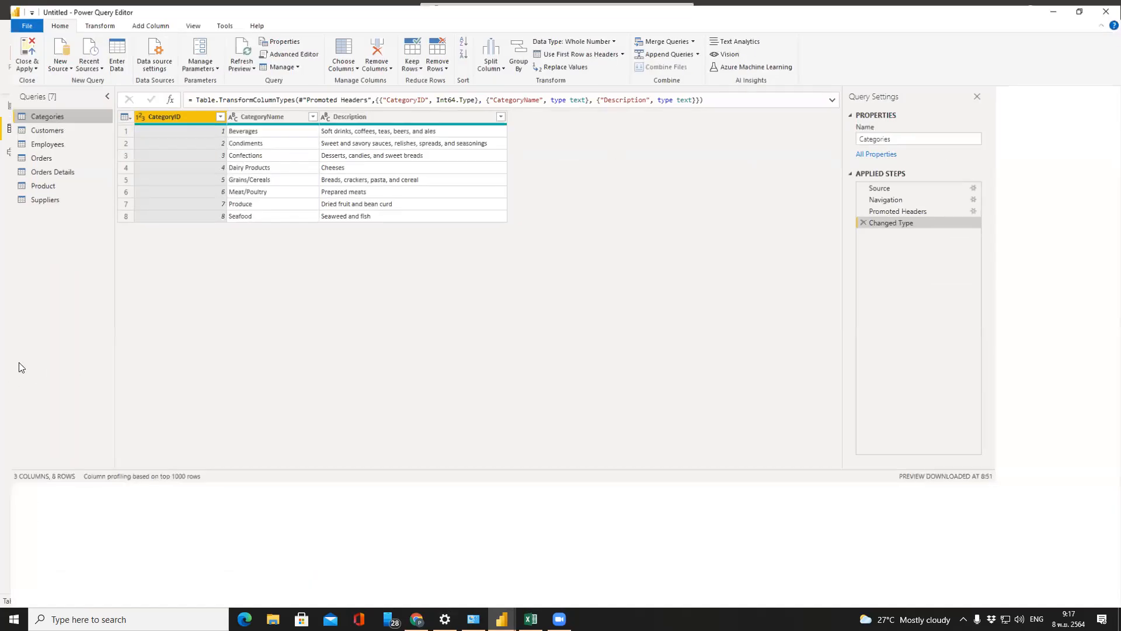
pyautogui.click(31, 126)
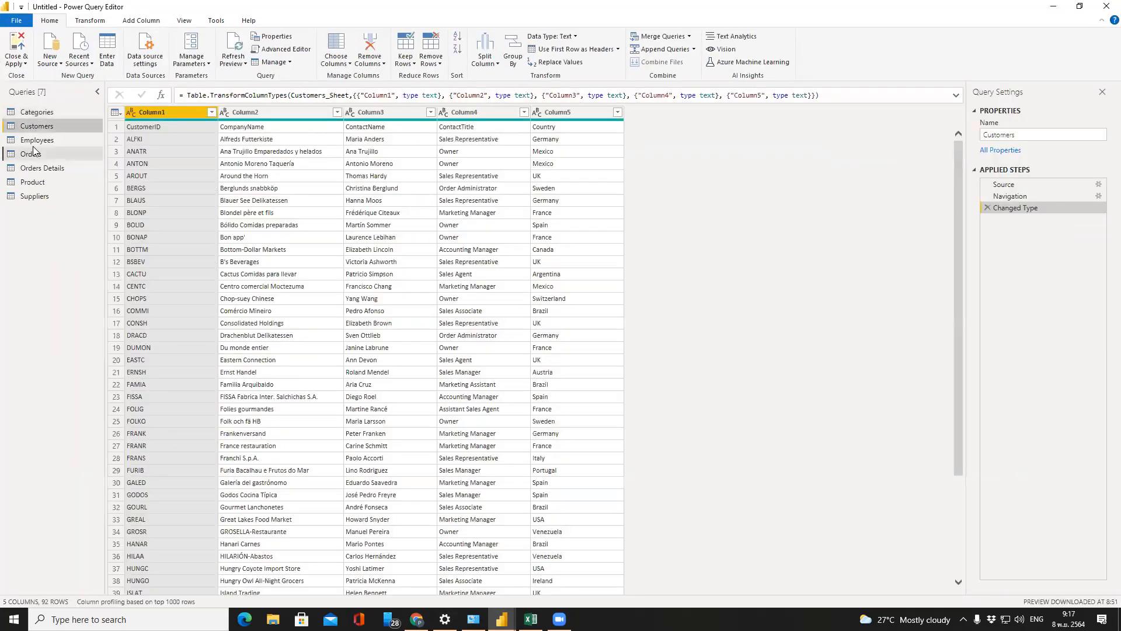
pyautogui.click(33, 155)
pyautogui.click(33, 167)
pyautogui.click(33, 182)
pyautogui.click(28, 193)
pyautogui.click(30, 110)
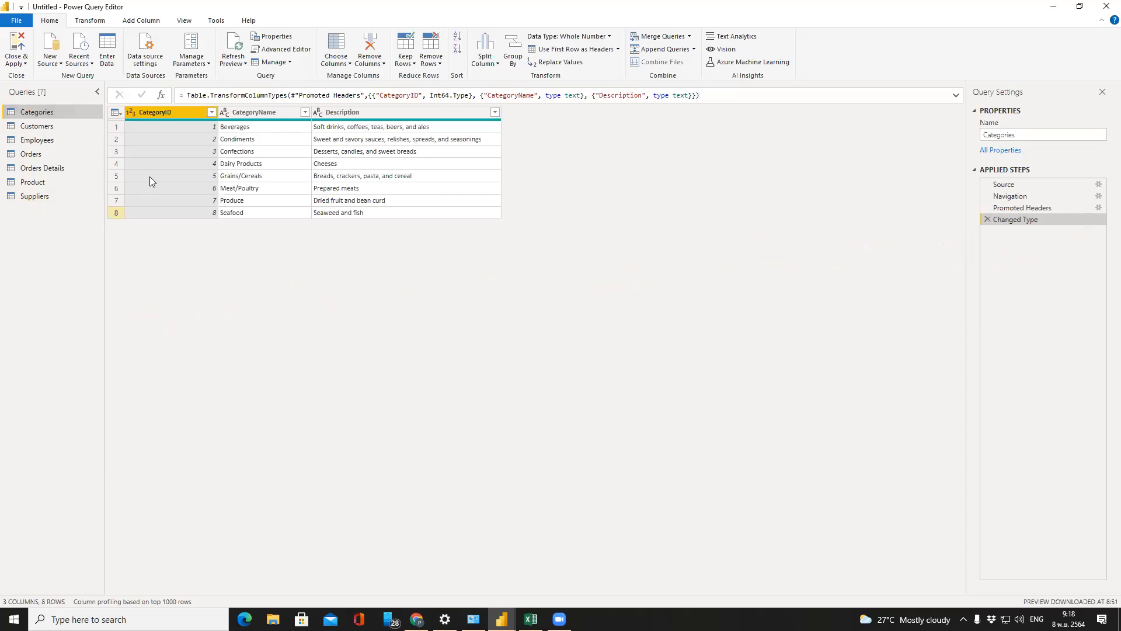
# Review Customers, Employees, Orders Details, Product and Suppliers again, returning to Categories
pyautogui.click(607, 159)
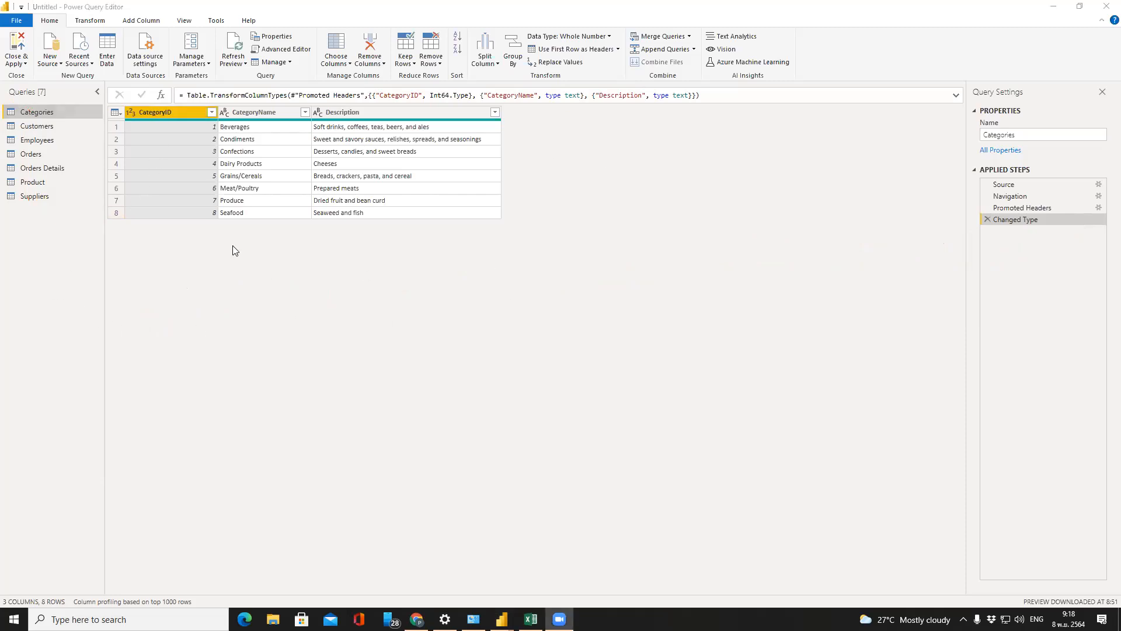
pyautogui.click(68, 124)
pyautogui.click(64, 108)
pyautogui.click(63, 126)
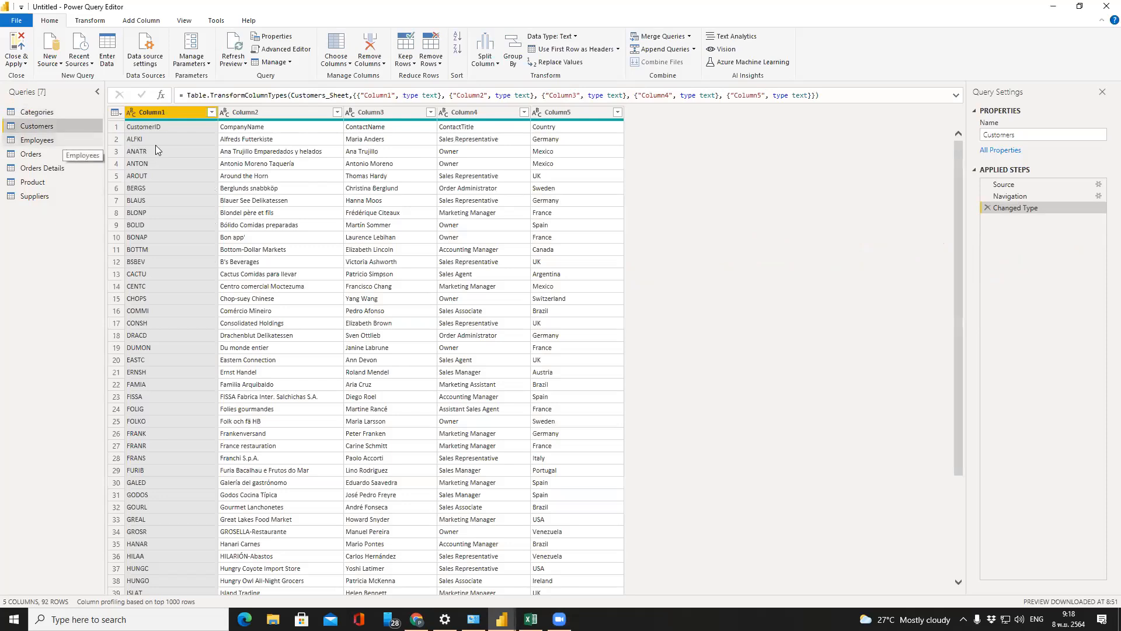
pyautogui.click(29, 140)
pyautogui.click(36, 168)
pyautogui.click(35, 181)
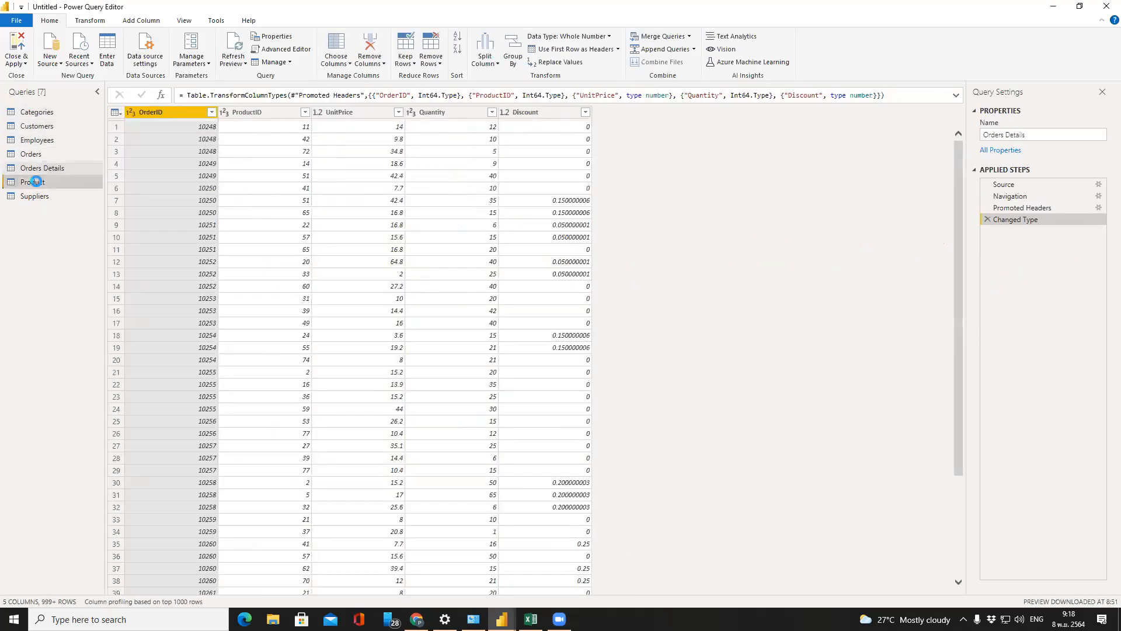
pyautogui.click(35, 195)
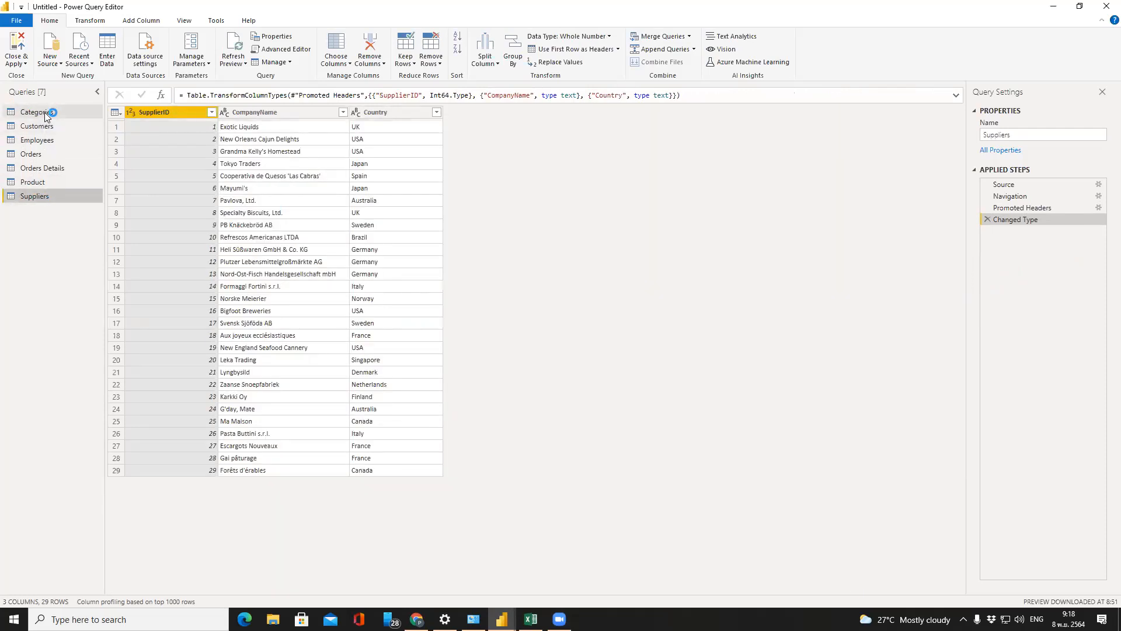
pyautogui.click(45, 113)
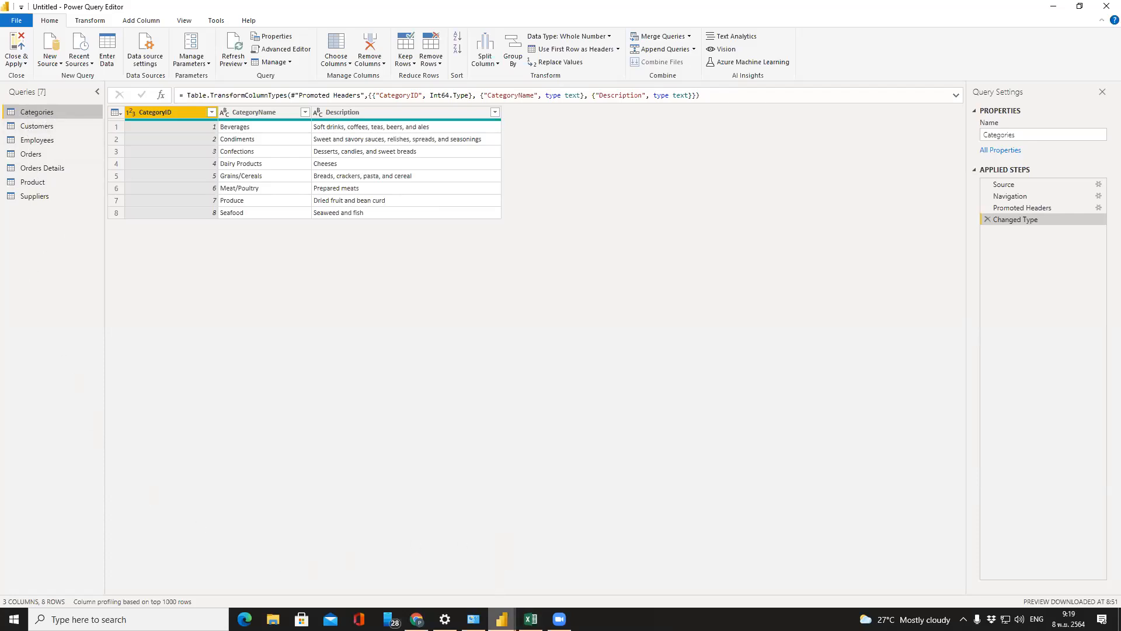
pyautogui.moveTo(502, 620)
pyautogui.click(476, 577)
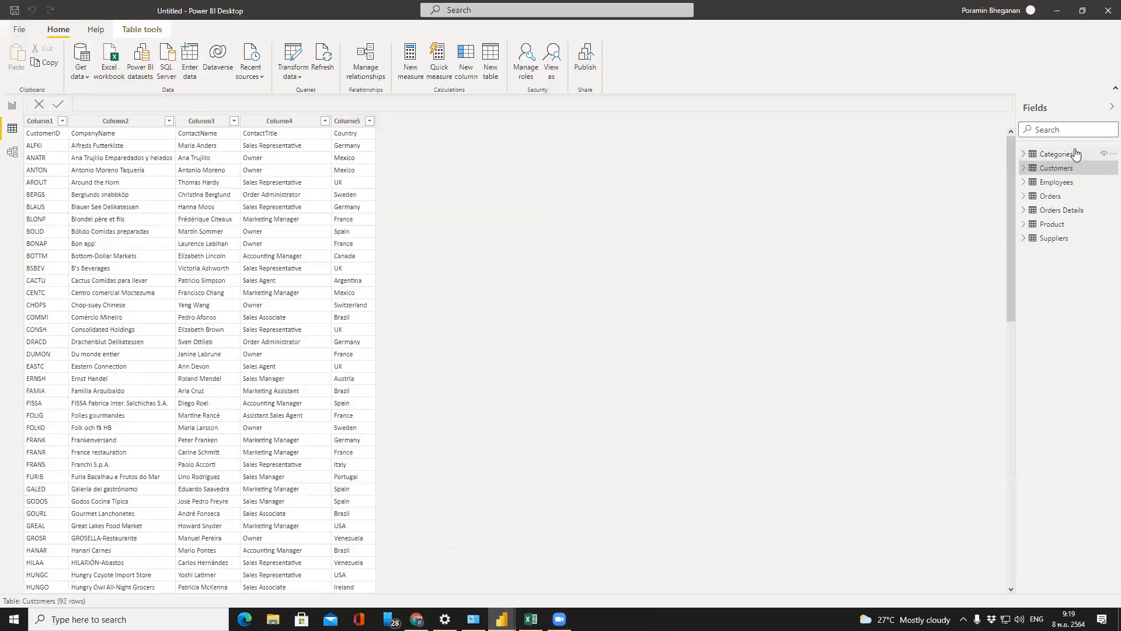
pyautogui.moveTo(1067, 156)
pyautogui.moveTo(1011, 307); pyautogui.dragTo(993, 287)
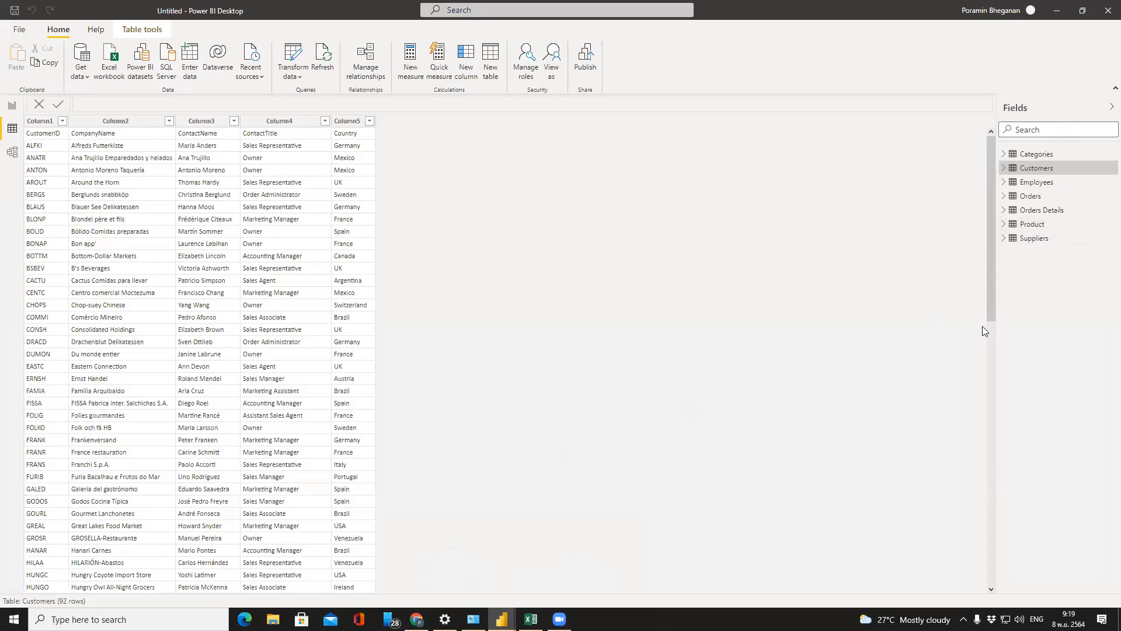
pyautogui.moveTo(501, 620)
pyautogui.click(523, 598)
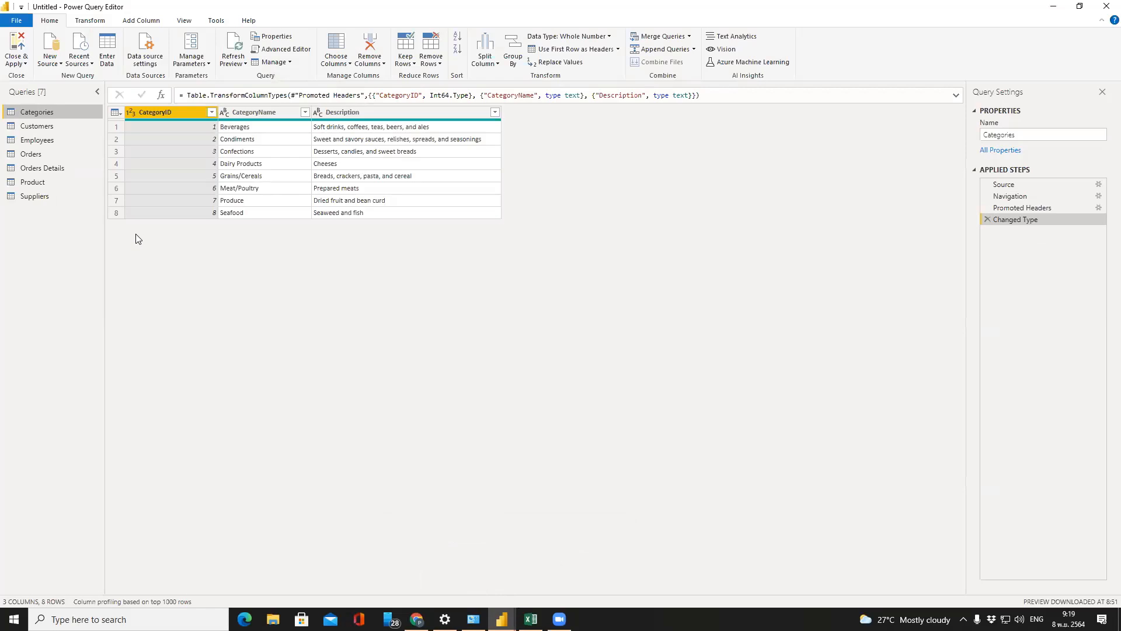
# Step through Customers, Employees, Orders, Orders Details and Product, ending on Suppliers
pyautogui.click(37, 126)
pyautogui.click(37, 140)
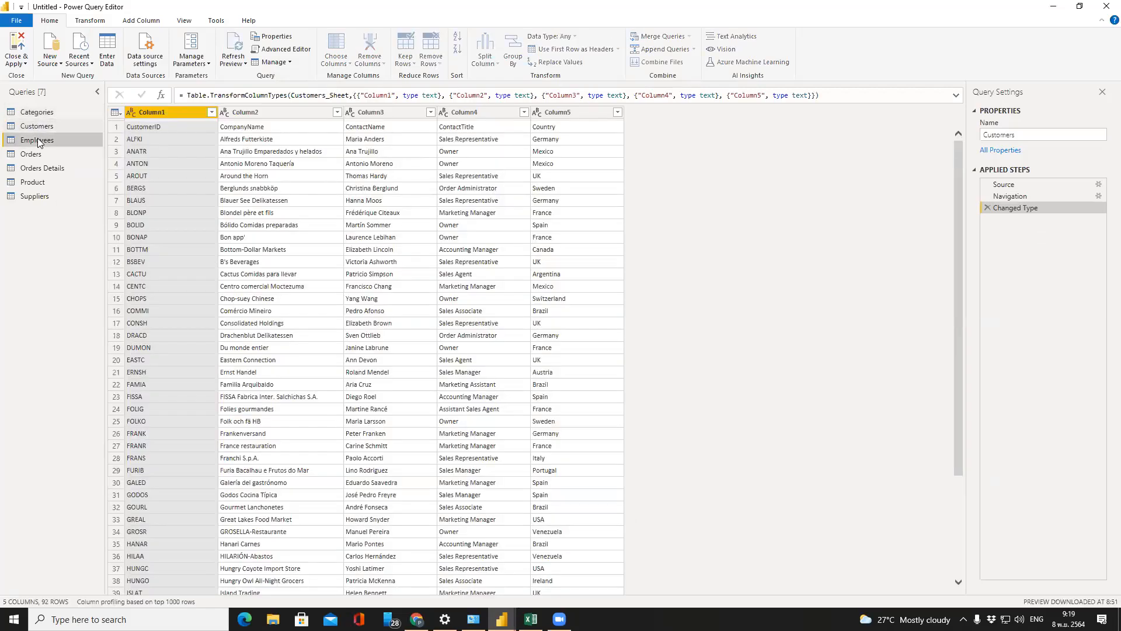
pyautogui.click(35, 154)
pyautogui.click(45, 167)
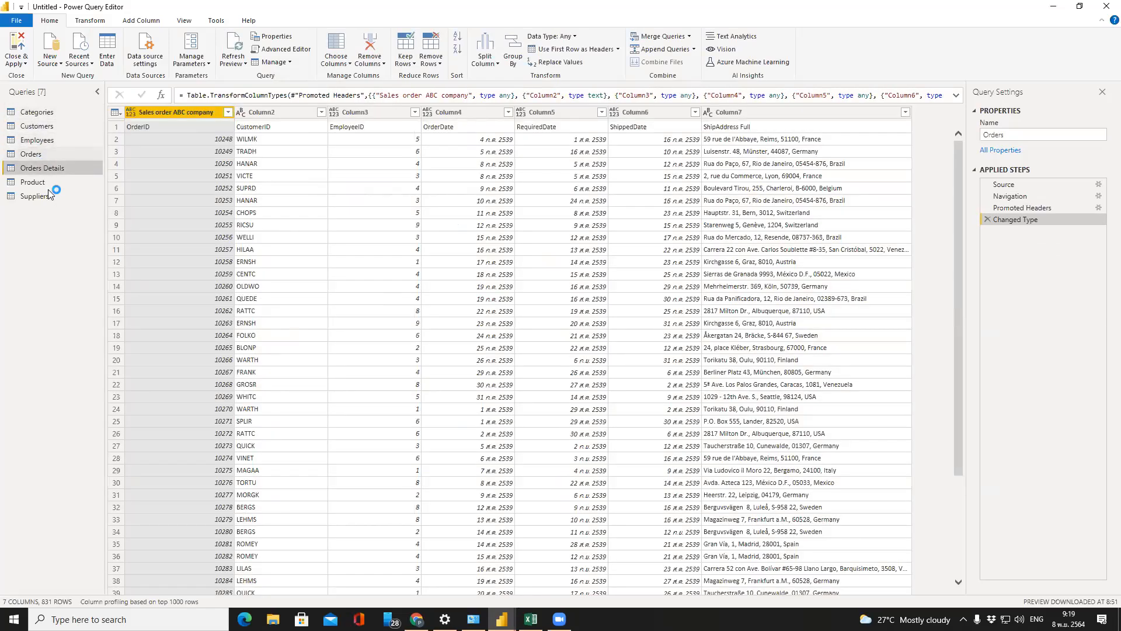
pyautogui.click(48, 182)
pyautogui.click(47, 192)
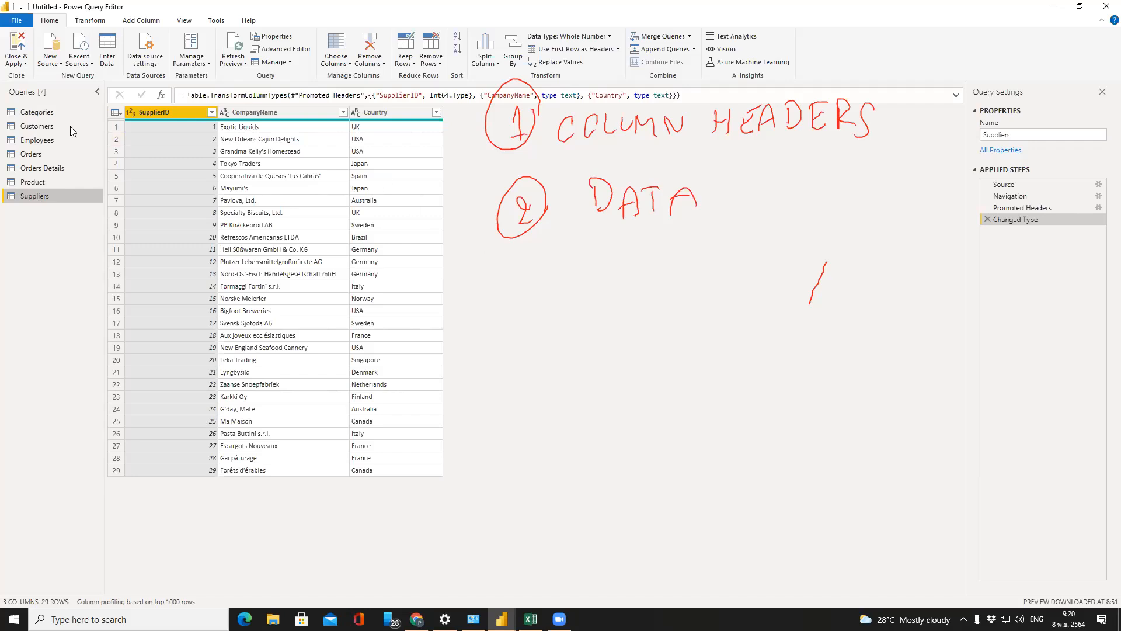
# Return to Categories and inspect the Description column's quality bar
pyautogui.click(56, 113)
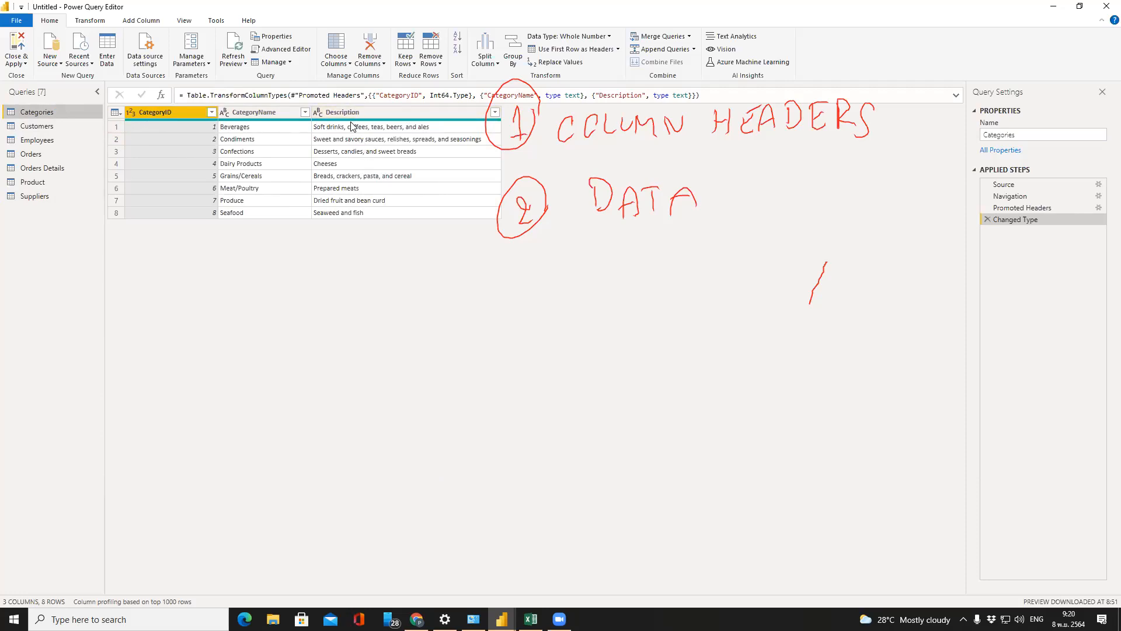
pyautogui.moveTo(347, 121)
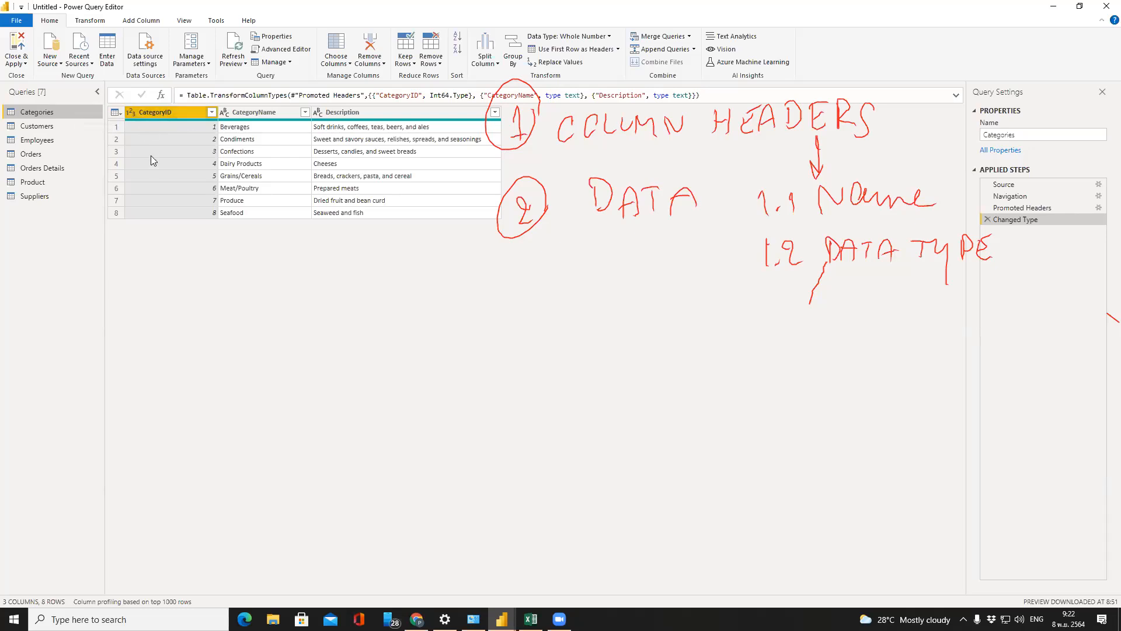
# Open the data type list on the CategoryID column header
pyautogui.click(131, 113)
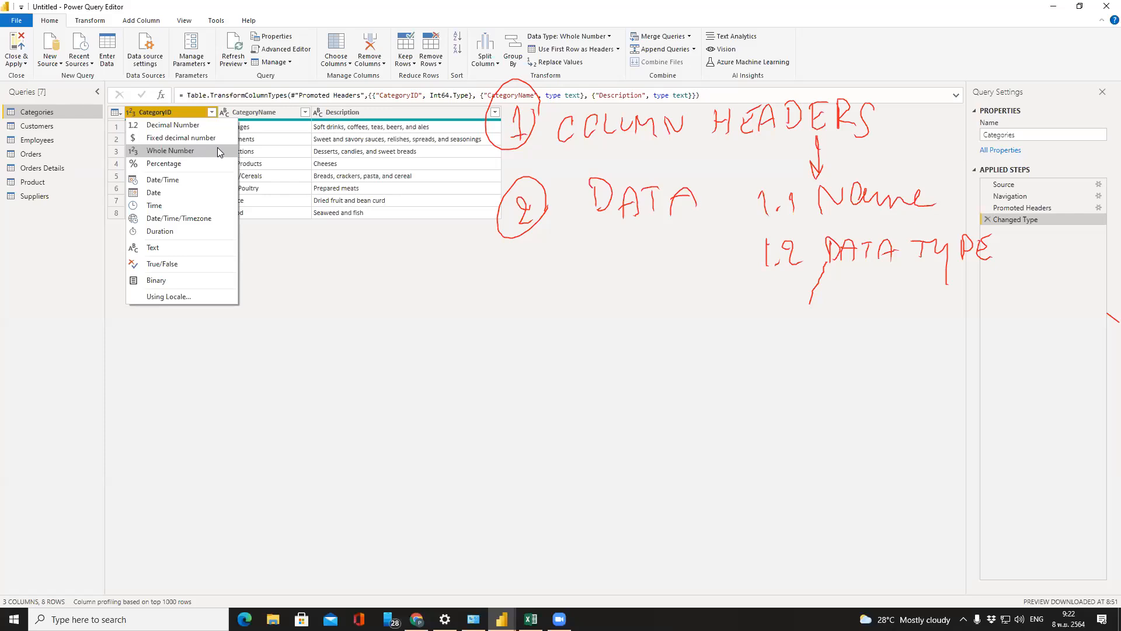
# Dismiss CategoryID's type list unchanged and switch to the Orders Details query
pyautogui.click(253, 235)
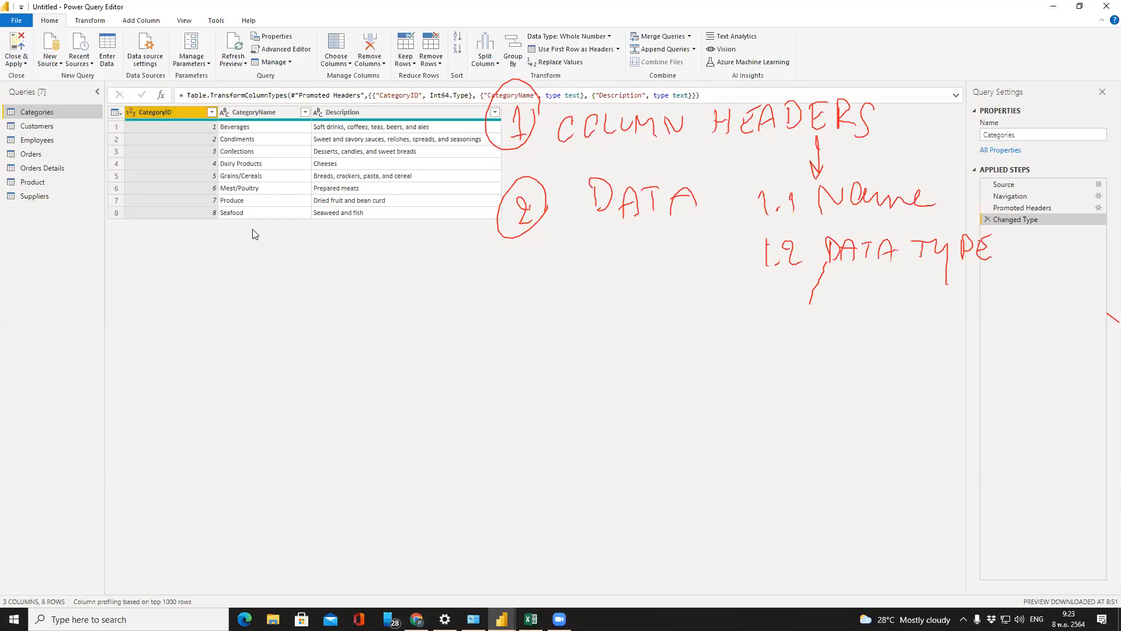
pyautogui.click(42, 169)
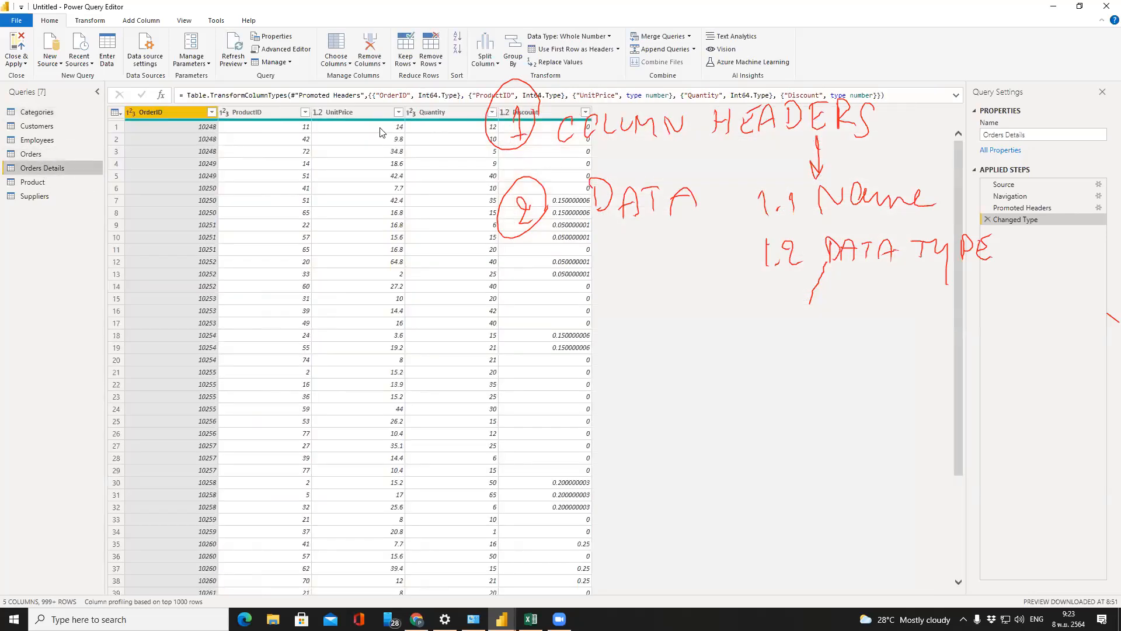
# Inspect Product's Column4 CategoryID value and type menu unchanged, then return to Categories
pyautogui.click(58, 181)
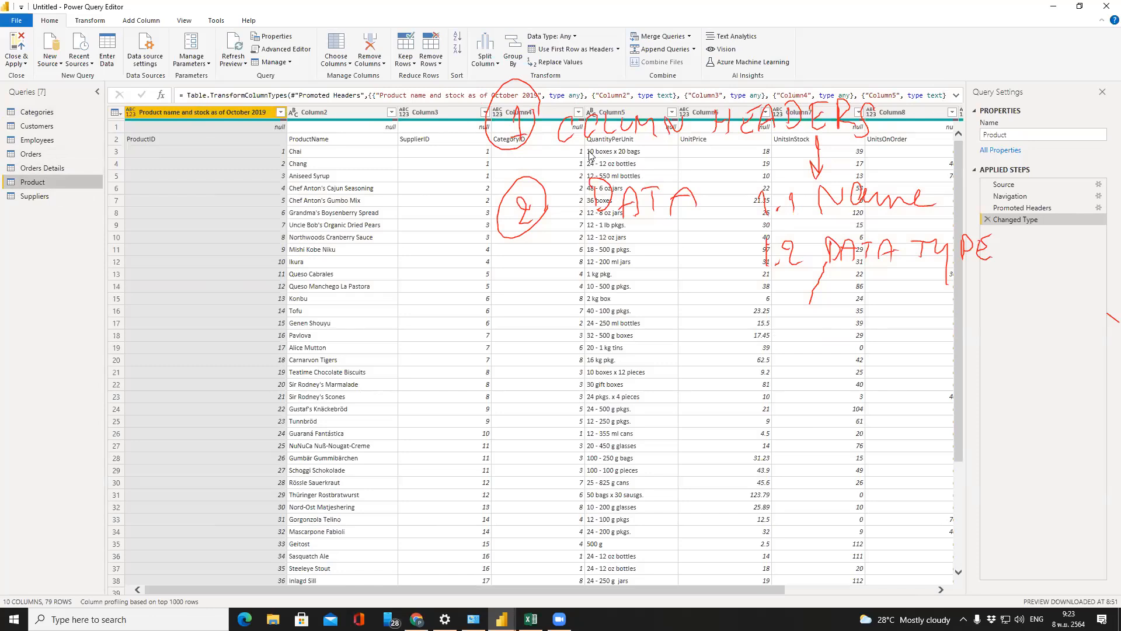
pyautogui.click(567, 143)
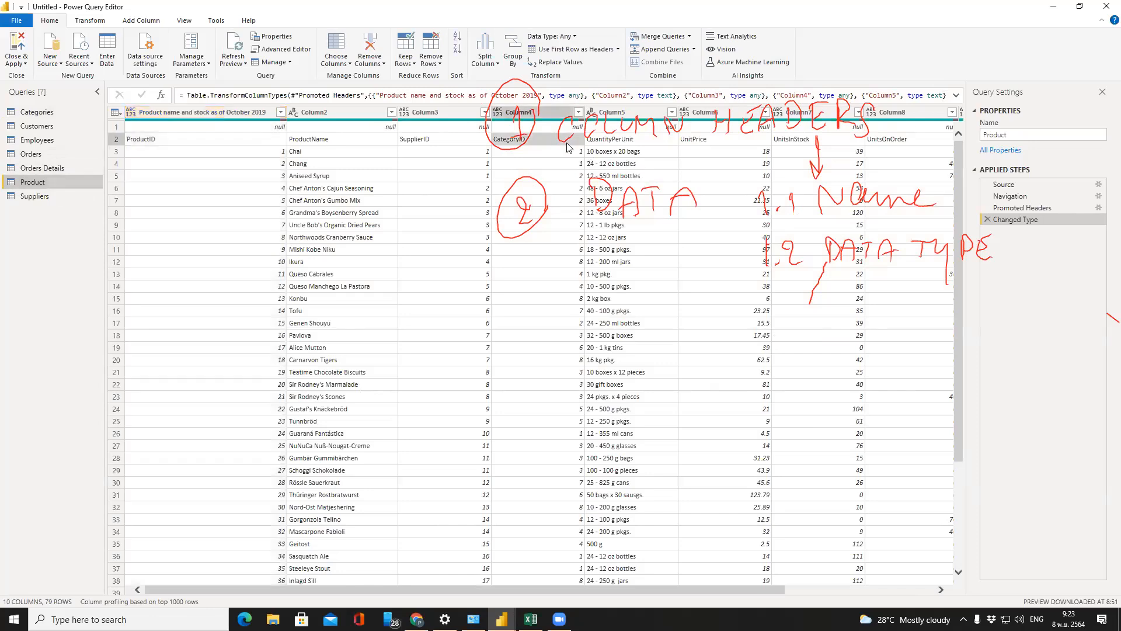
pyautogui.click(504, 121)
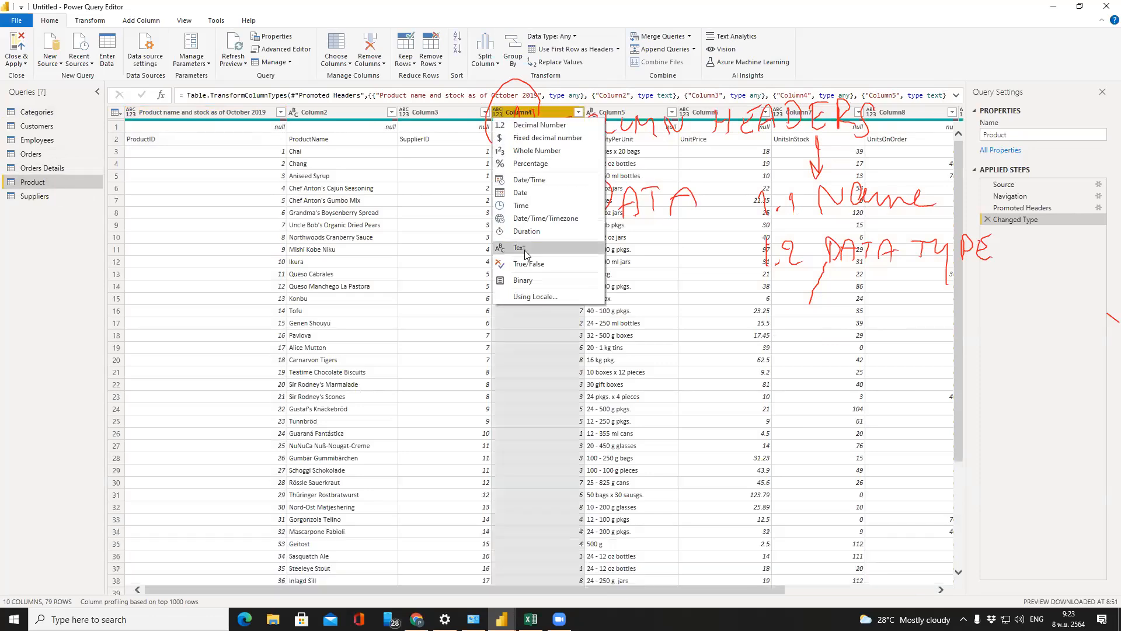
pyautogui.click(531, 367)
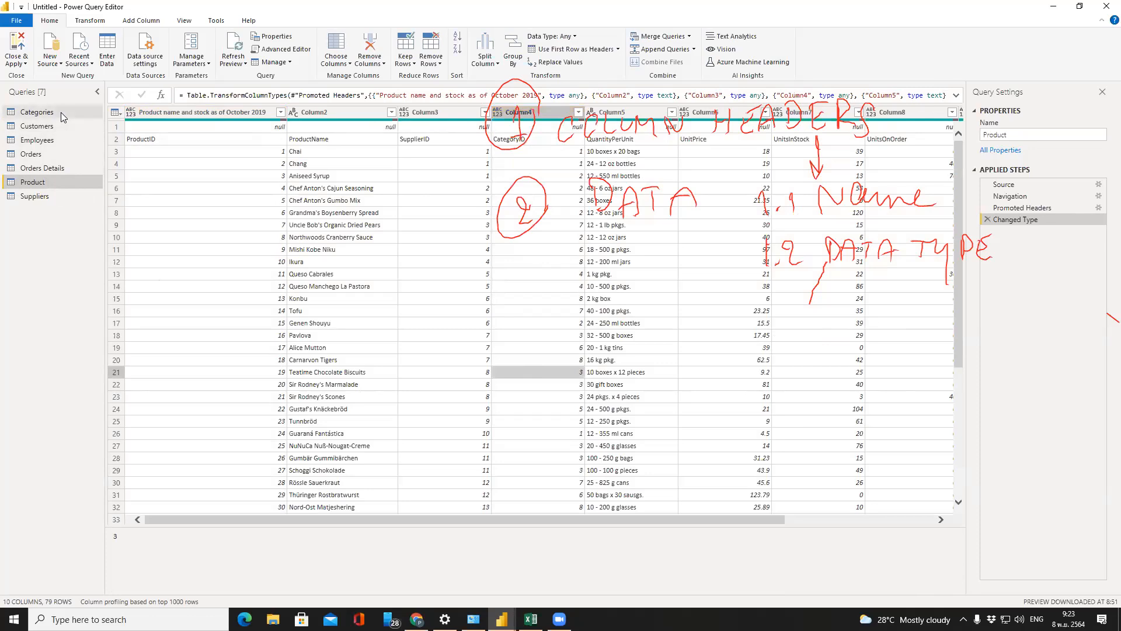
pyautogui.click(69, 113)
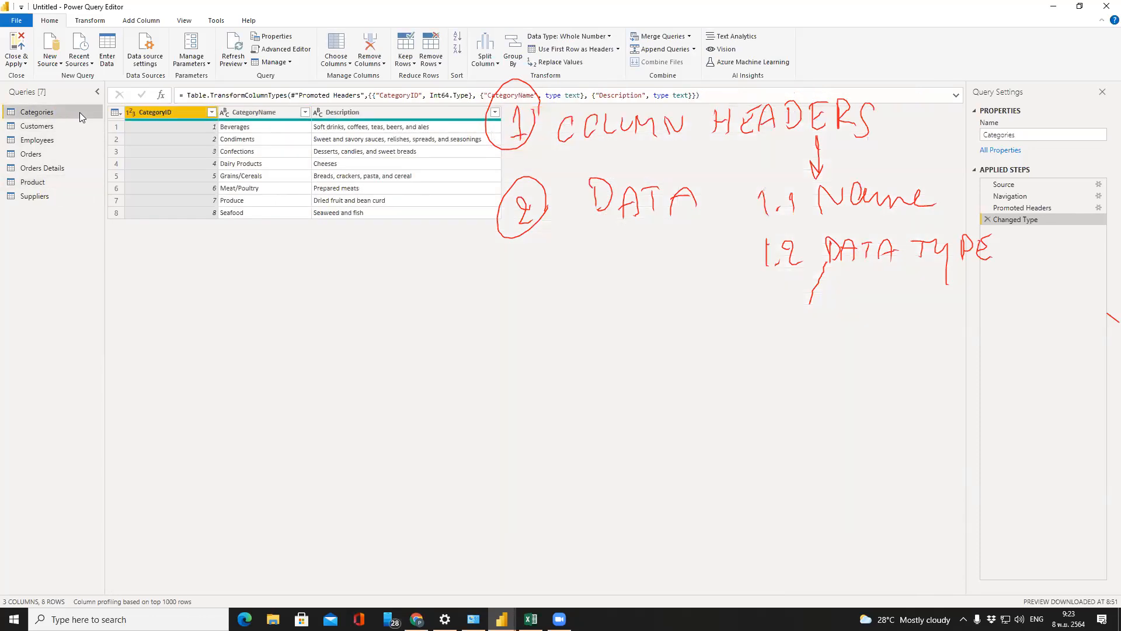
# Check the CategoryName and Description type menus without changes, then show the Customers query
pyautogui.click(223, 116)
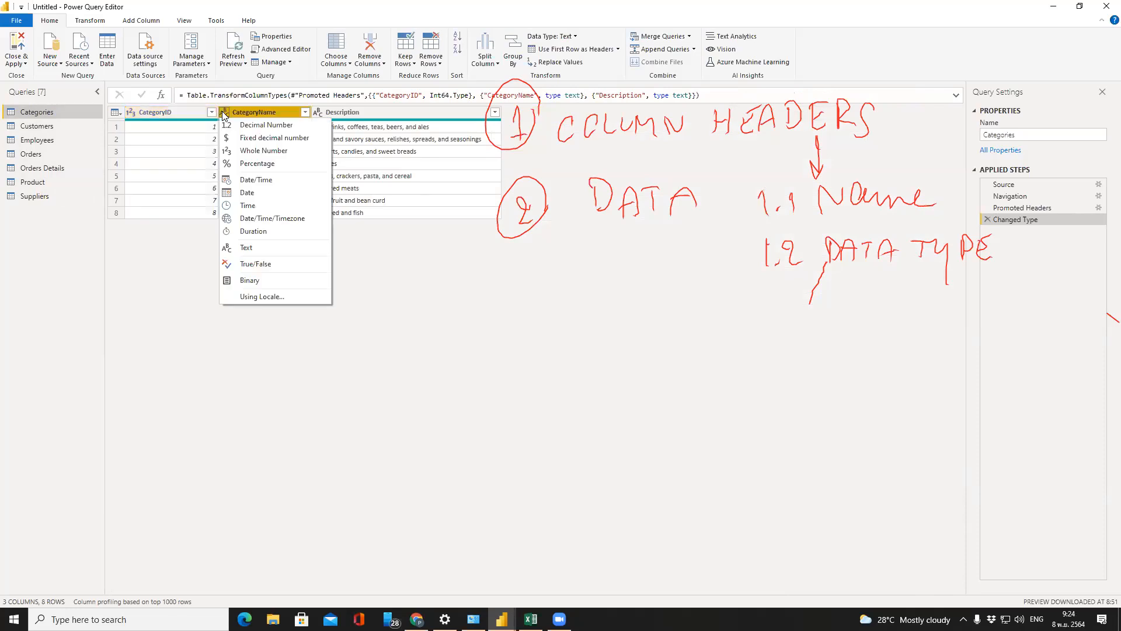
pyautogui.click(320, 112)
pyautogui.click(320, 112)
pyautogui.click(225, 384)
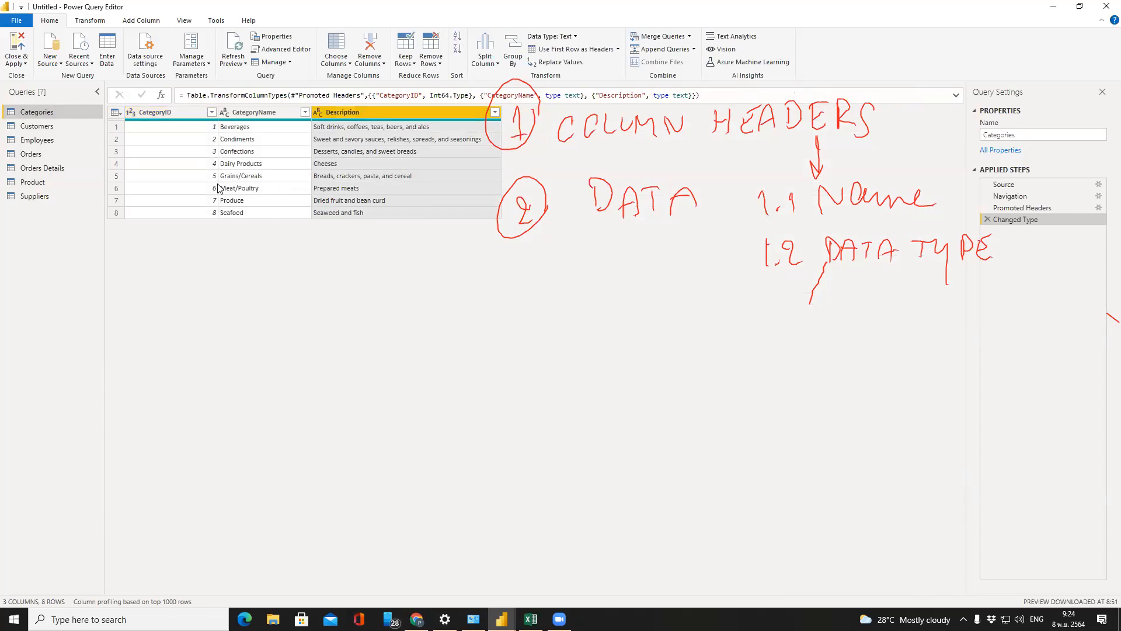
pyautogui.click(68, 122)
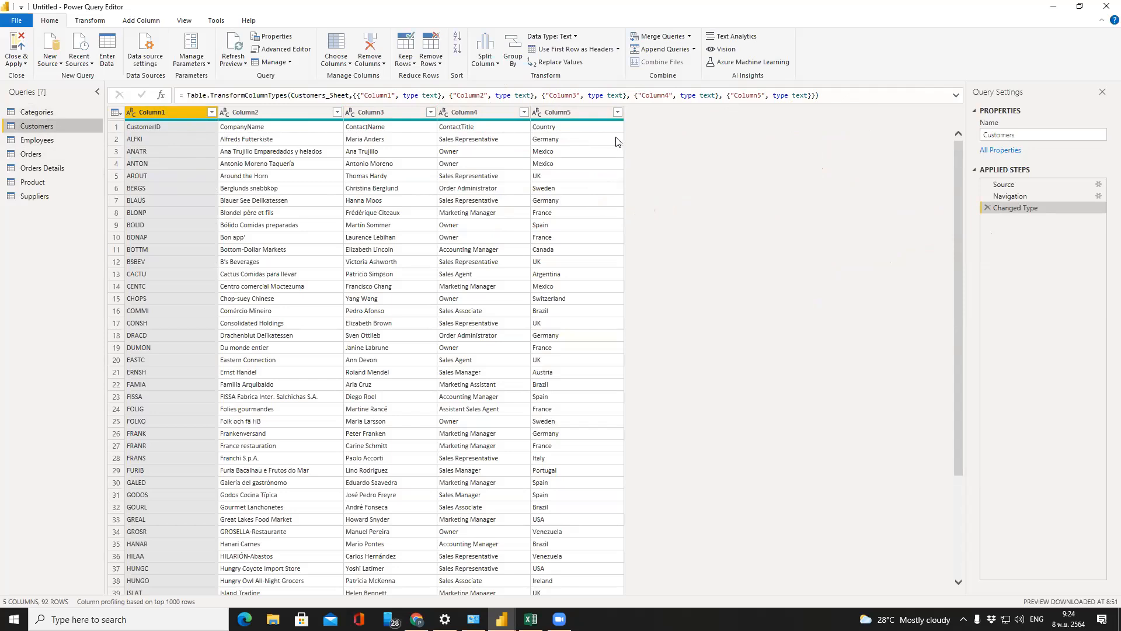
# Start and cancel renaming Column1, then select the Customers row holding the field names
pyautogui.rightClick(171, 112)
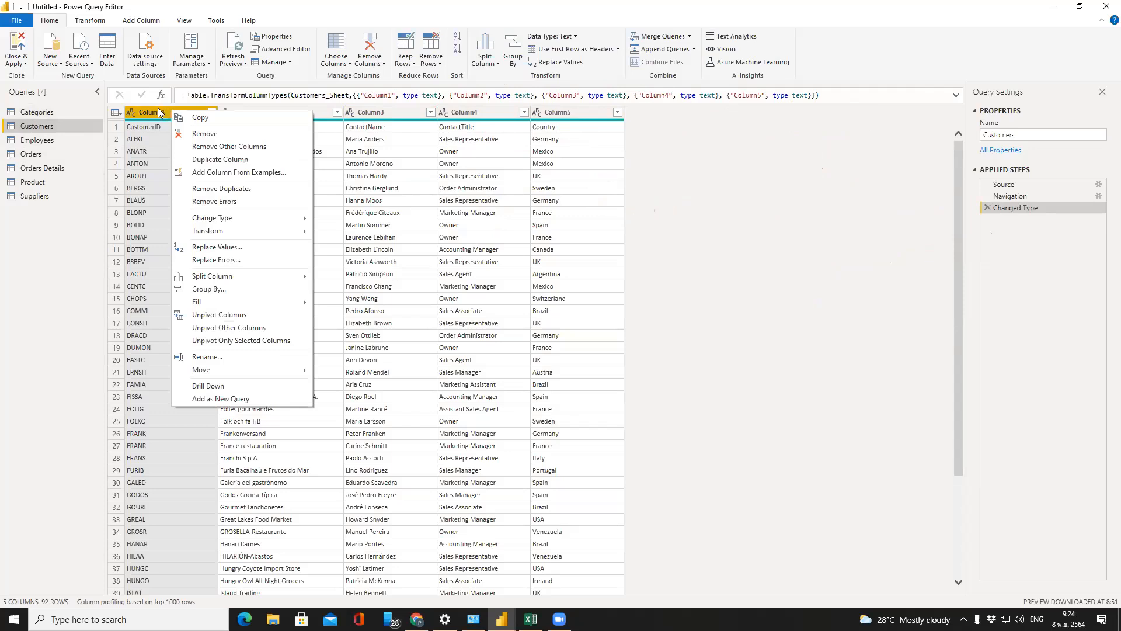
pyautogui.click(221, 357)
pyautogui.click(46, 339)
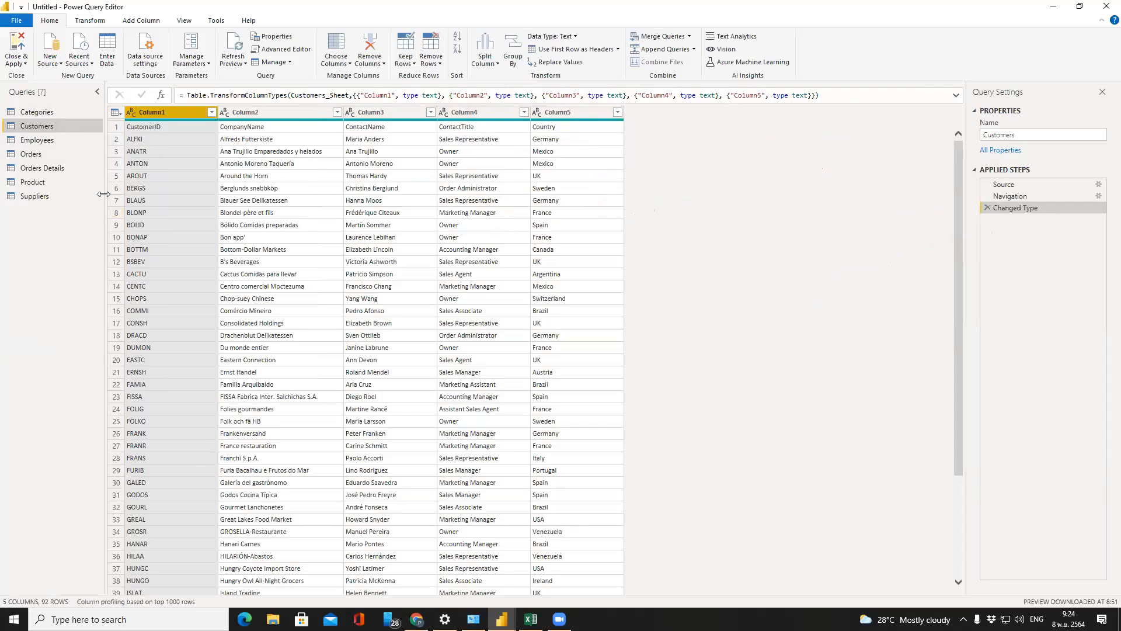
pyautogui.click(115, 129)
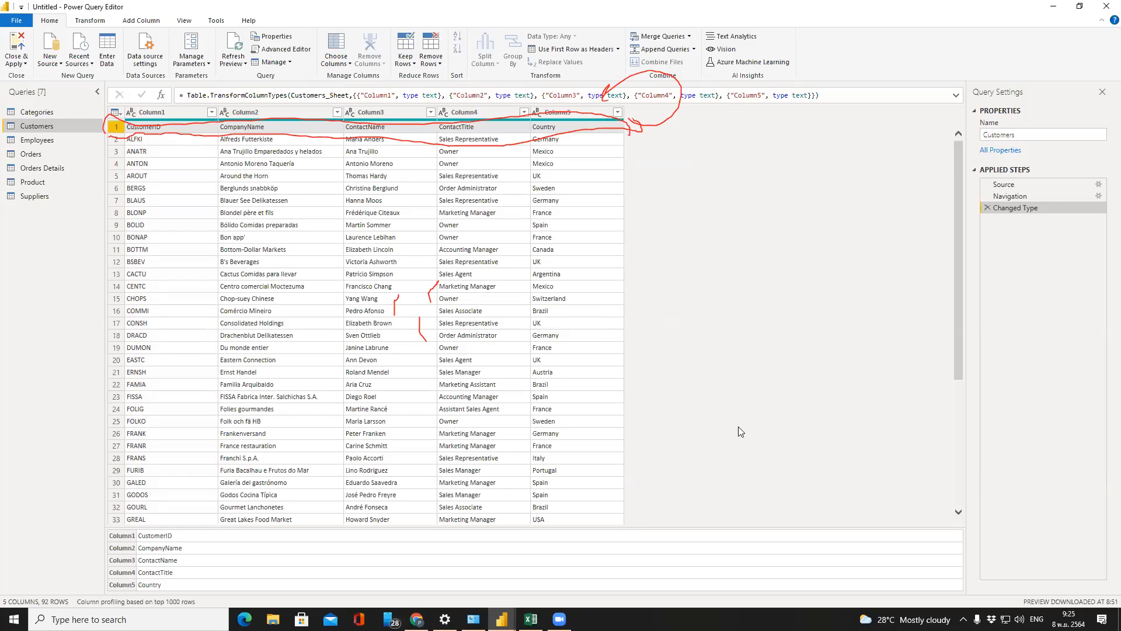
pyautogui.click(143, 149)
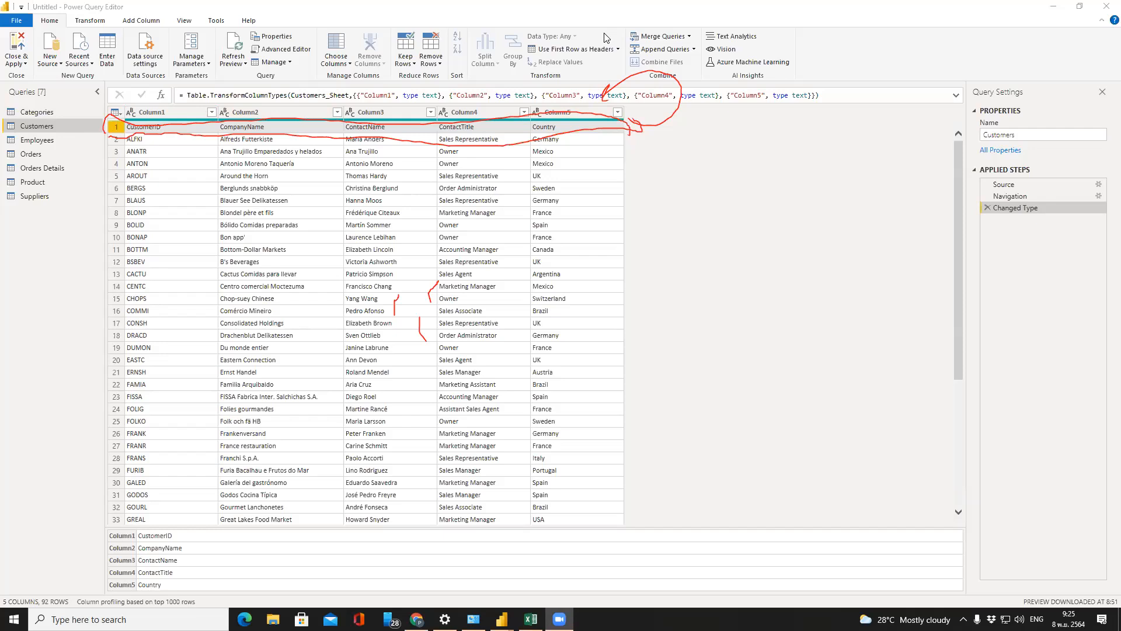
pyautogui.click(865, 496)
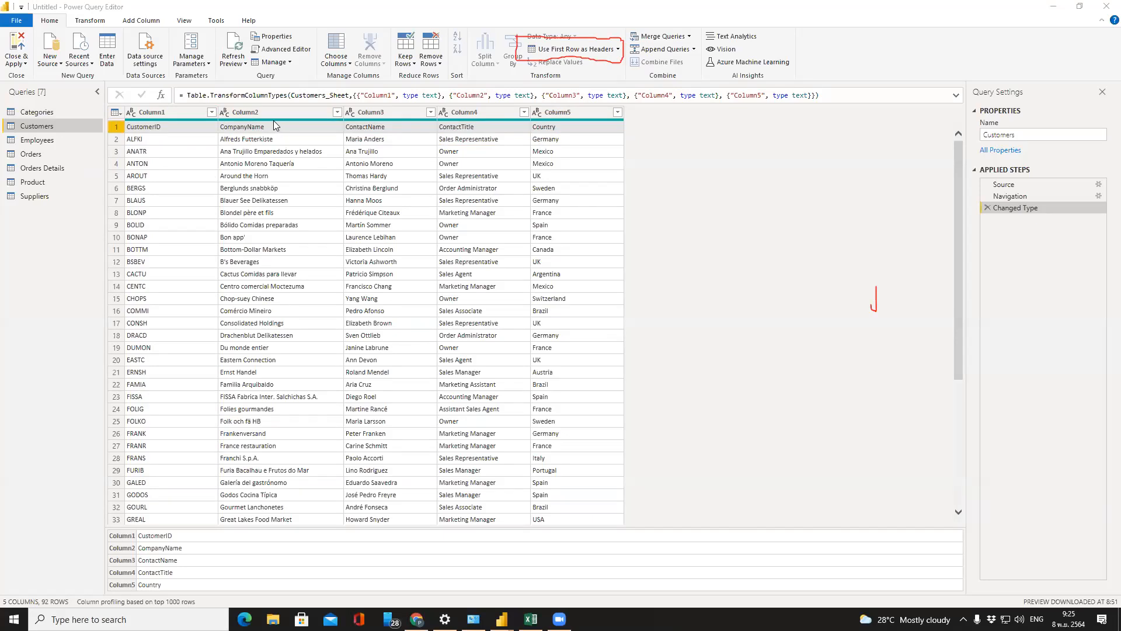
# Promote the first row to Customers headers, then switch back to the Power BI Desktop window
pyautogui.click(559, 50)
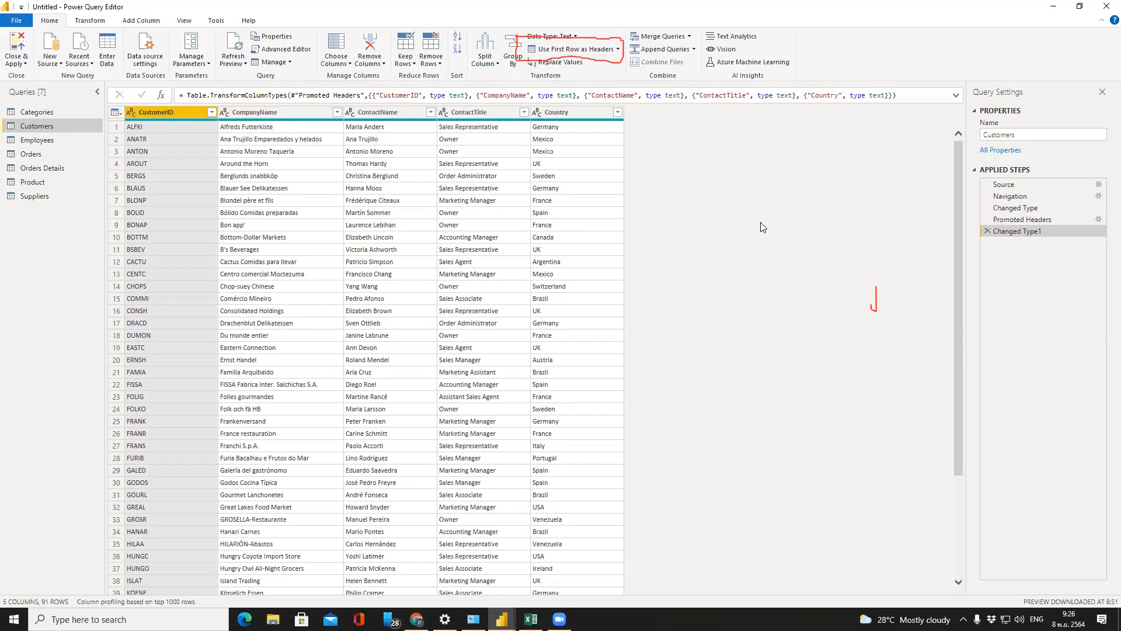
pyautogui.moveTo(502, 620)
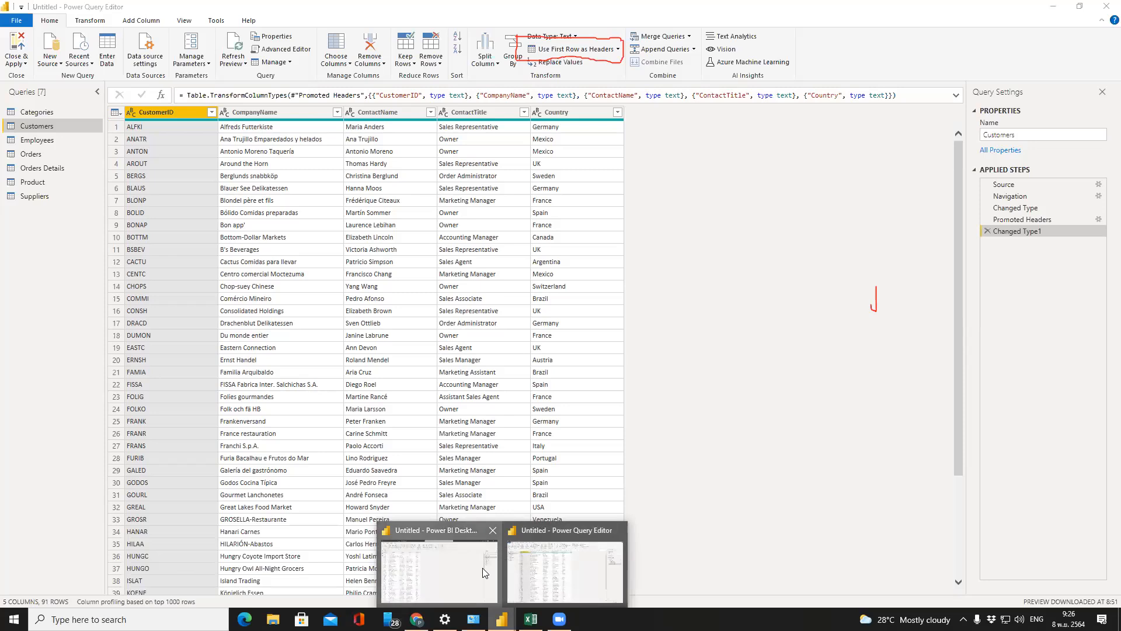
pyautogui.click(483, 573)
# Return to Power Query Editor and review the Customers query's Applied Steps, including Changed Type1
pyautogui.click(529, 579)
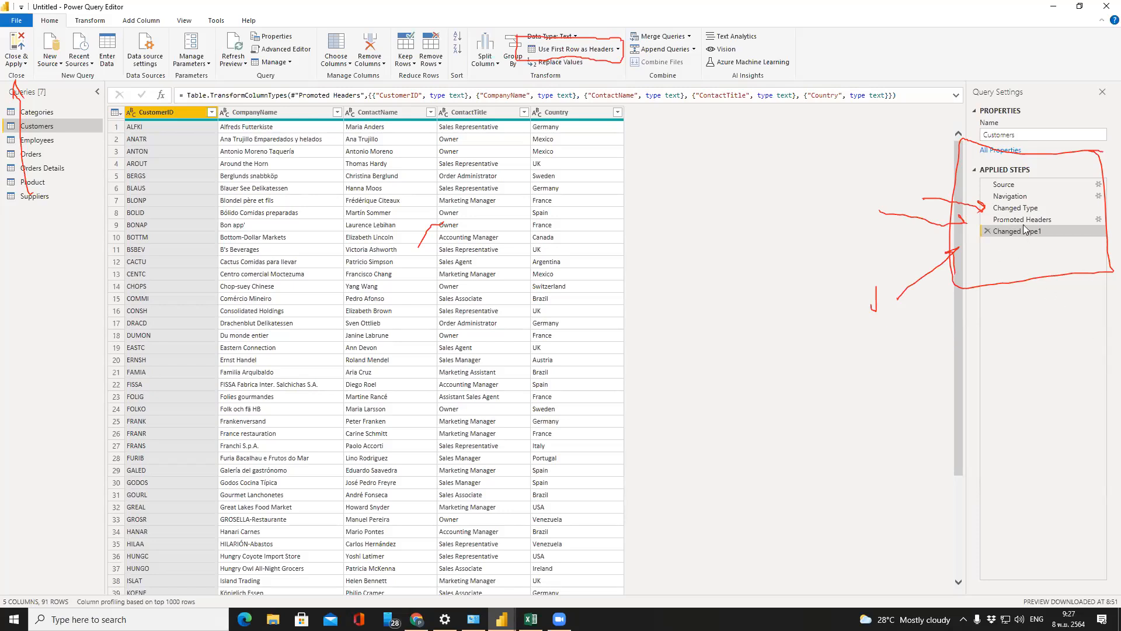
pyautogui.click(1052, 168)
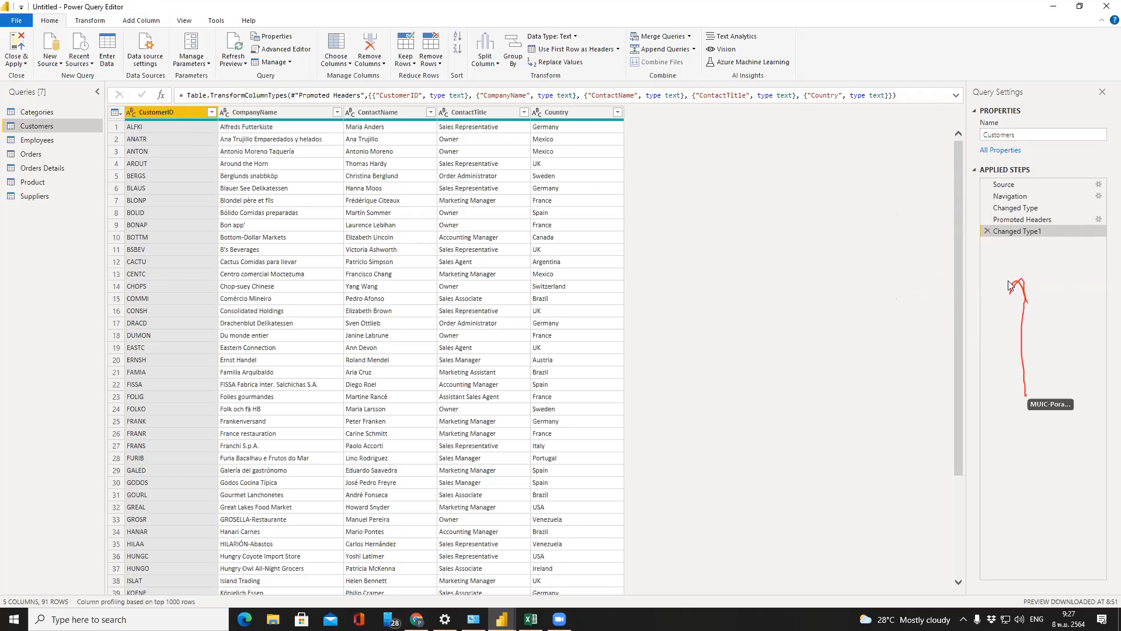
pyautogui.click(987, 233)
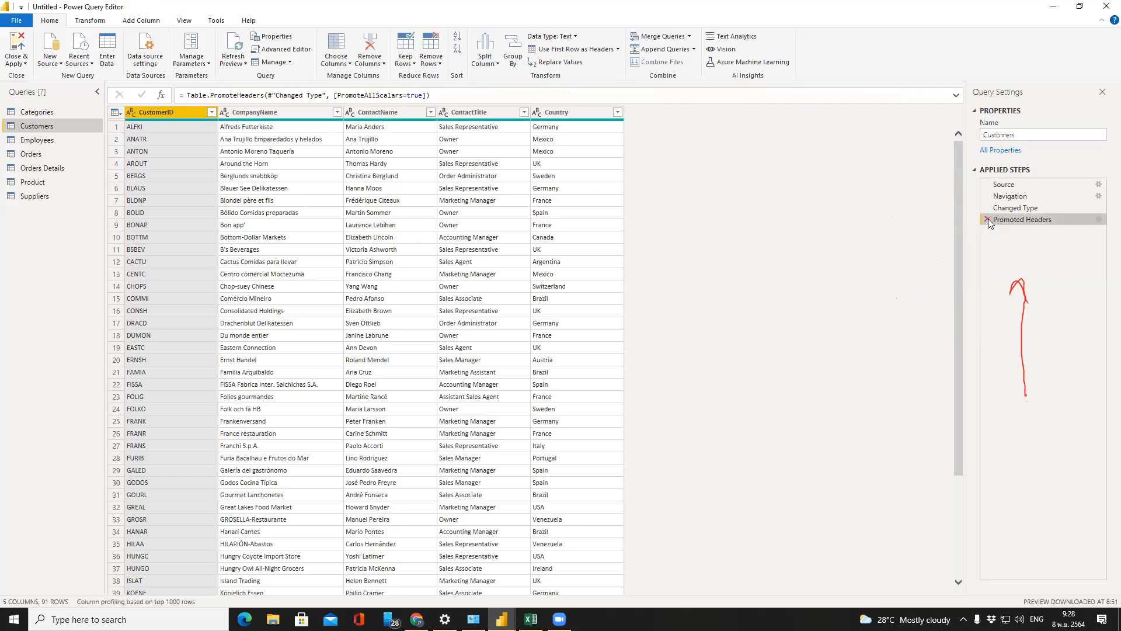
pyautogui.click(987, 220)
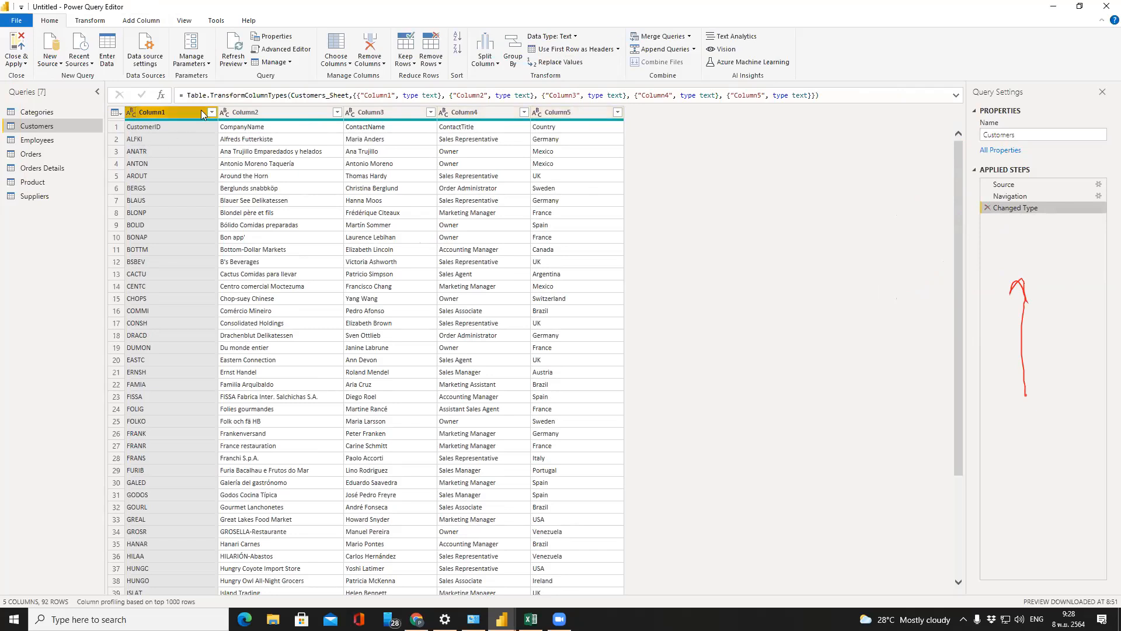
pyautogui.click(114, 129)
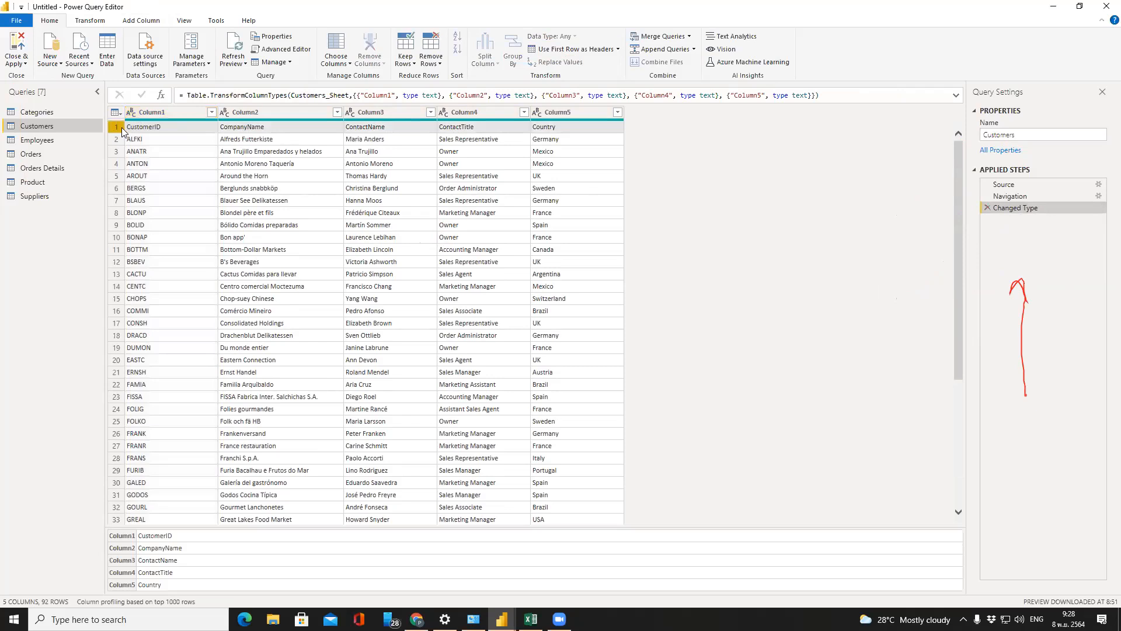
pyautogui.click(563, 53)
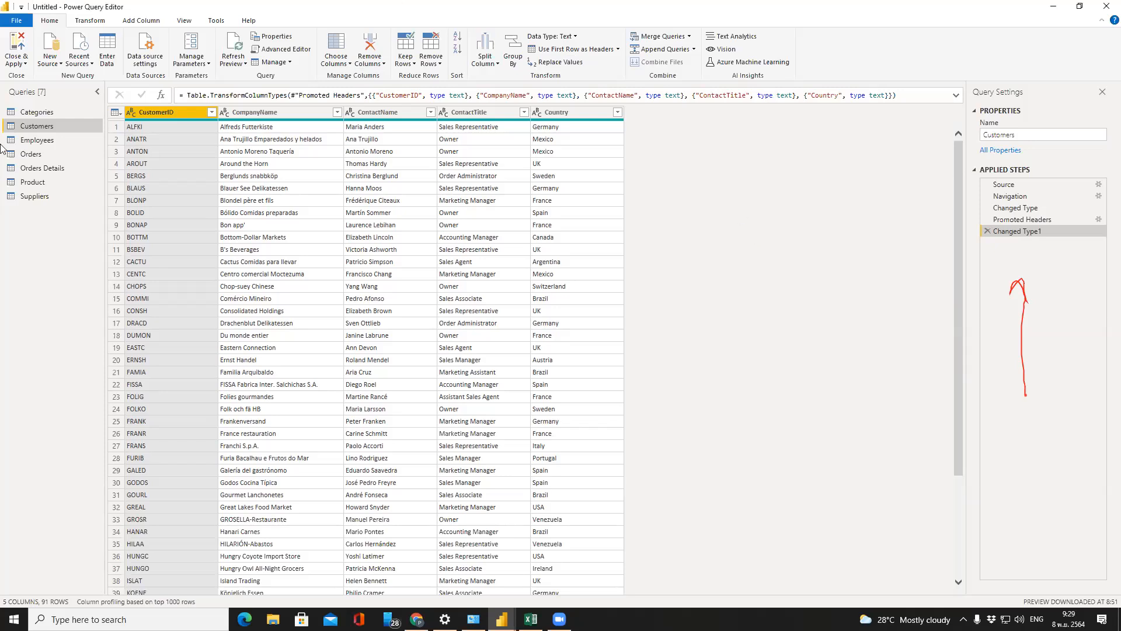
# Preview the Employees, Orders, Orders Details and Product queries, ending on Orders (831 rows, 7 columns)
pyautogui.click(61, 140)
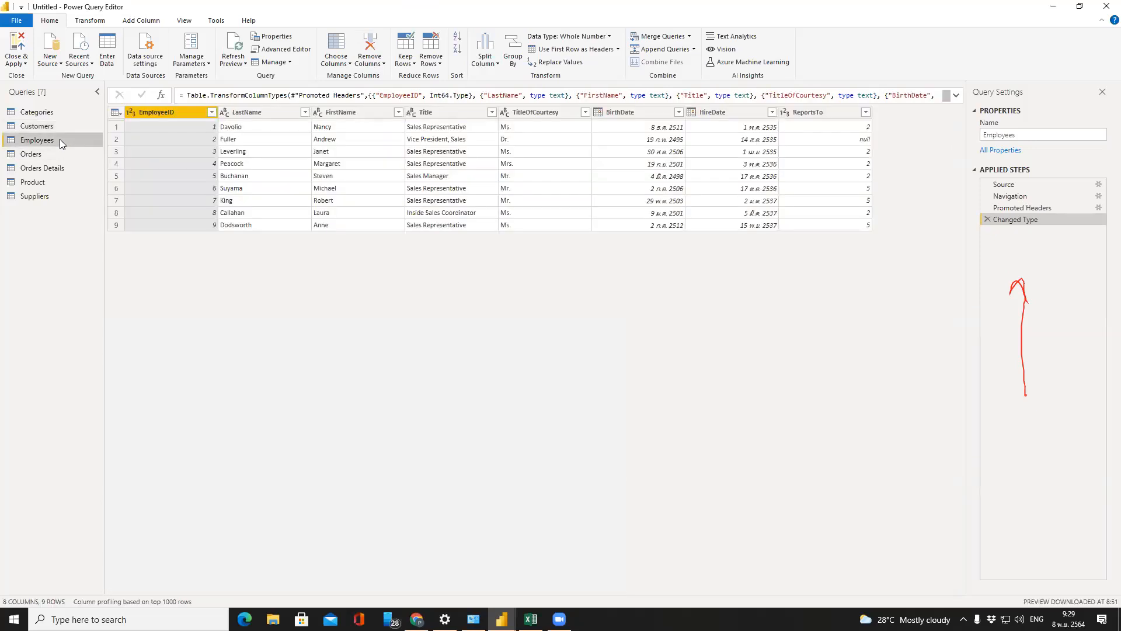
pyautogui.click(60, 154)
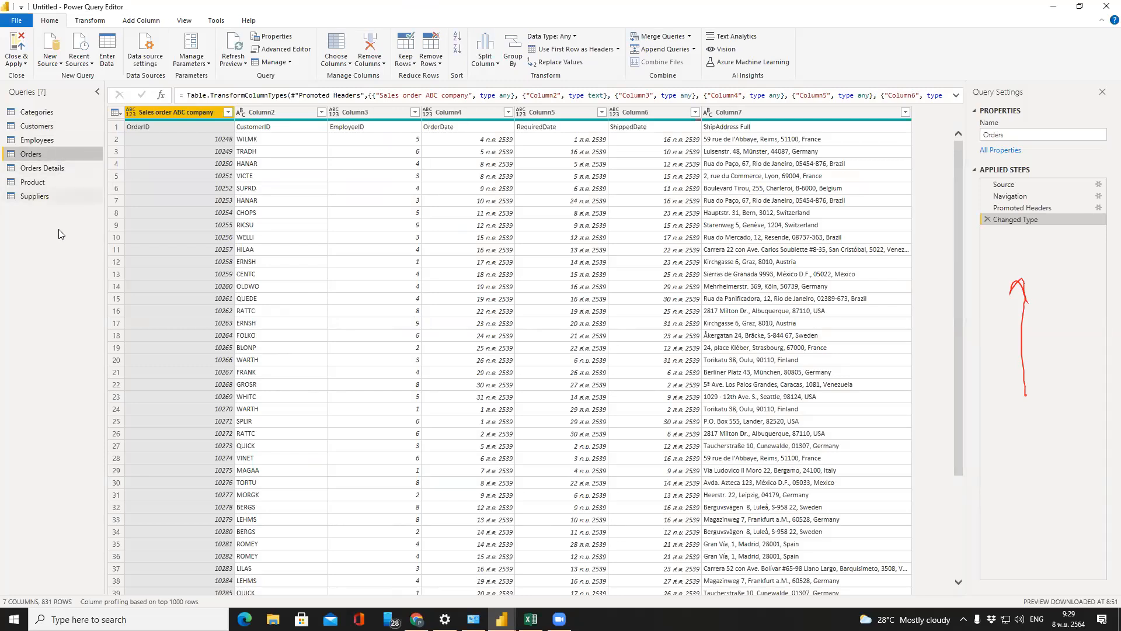
pyautogui.click(49, 168)
pyautogui.click(51, 181)
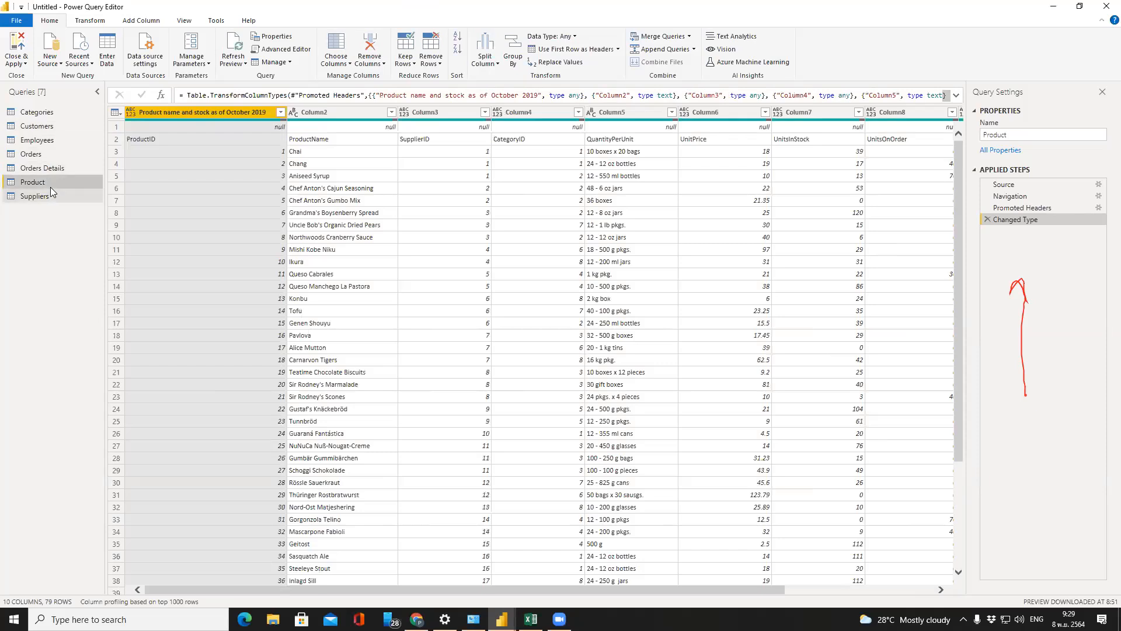
pyautogui.click(47, 141)
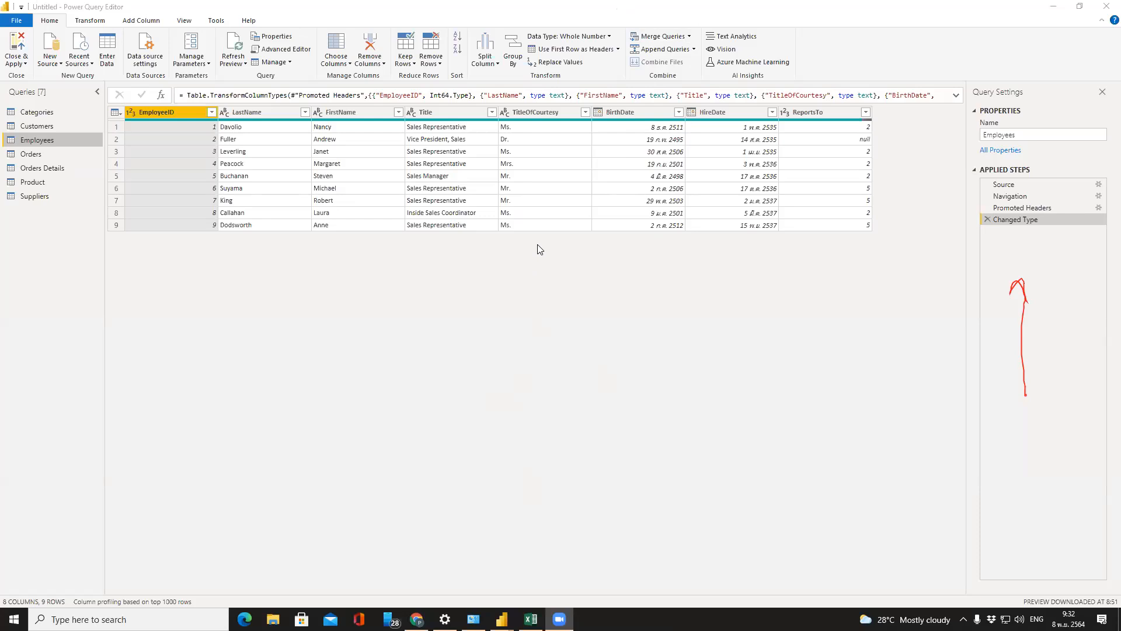
pyautogui.click(39, 156)
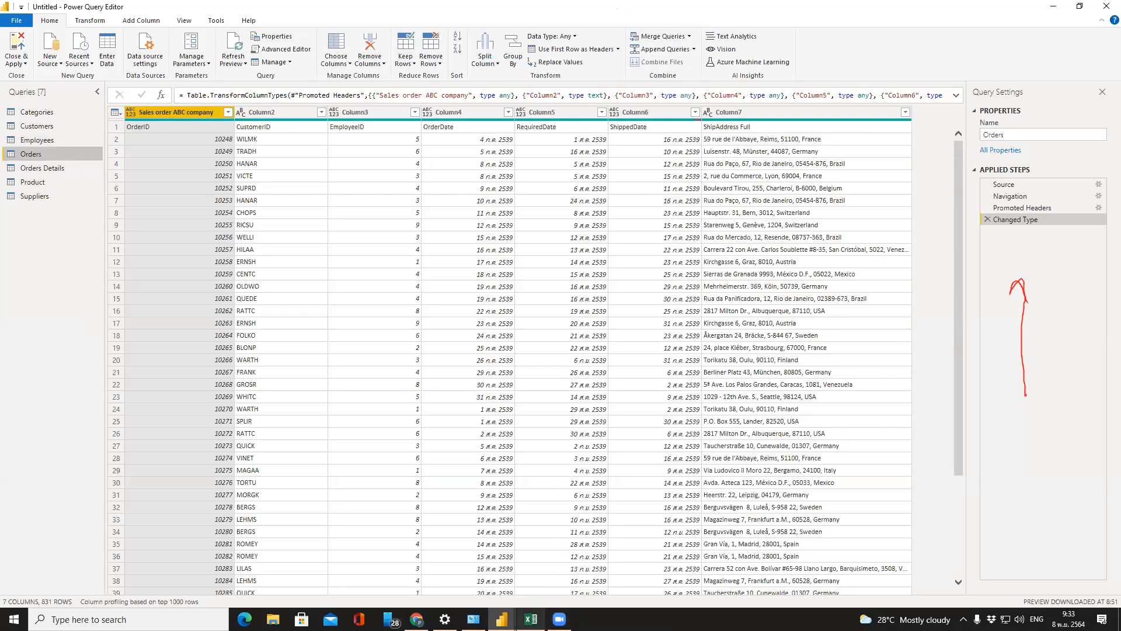
# Inspect the source workbook's Orders sheet in Excel, where row 1 holds the 'Sales order ABC company' title
pyautogui.click(531, 618)
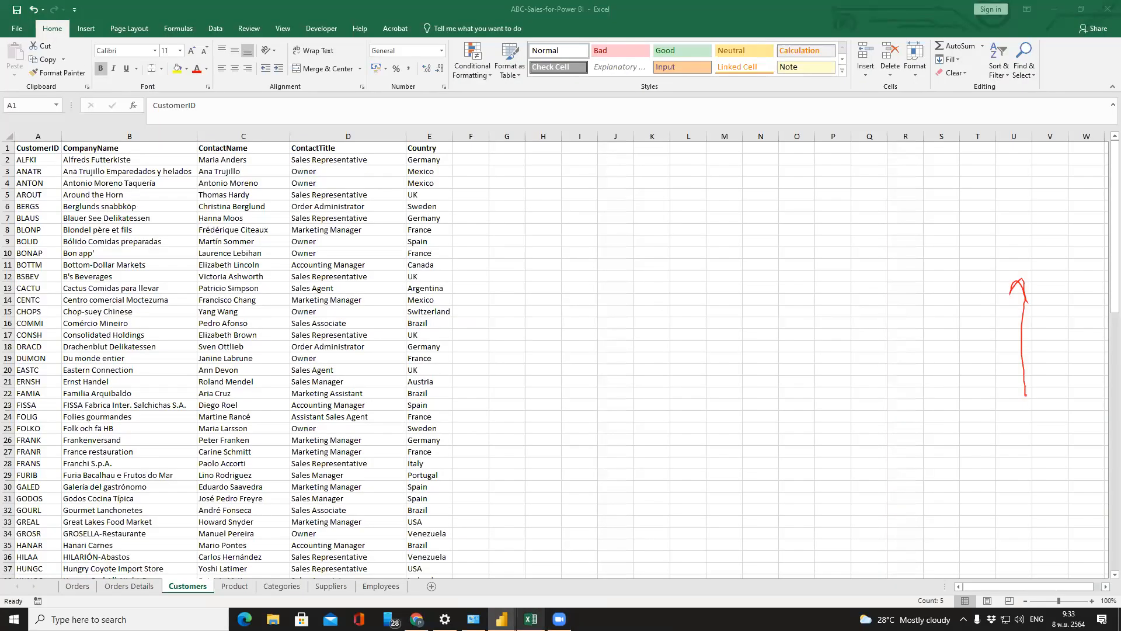
pyautogui.click(77, 587)
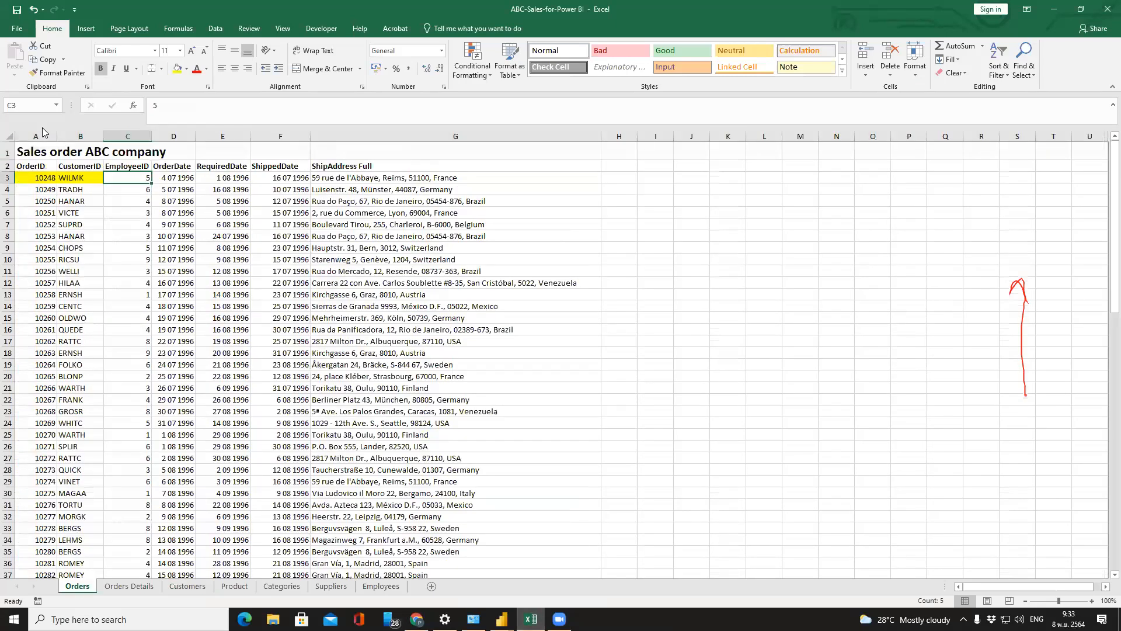
pyautogui.click(8, 152)
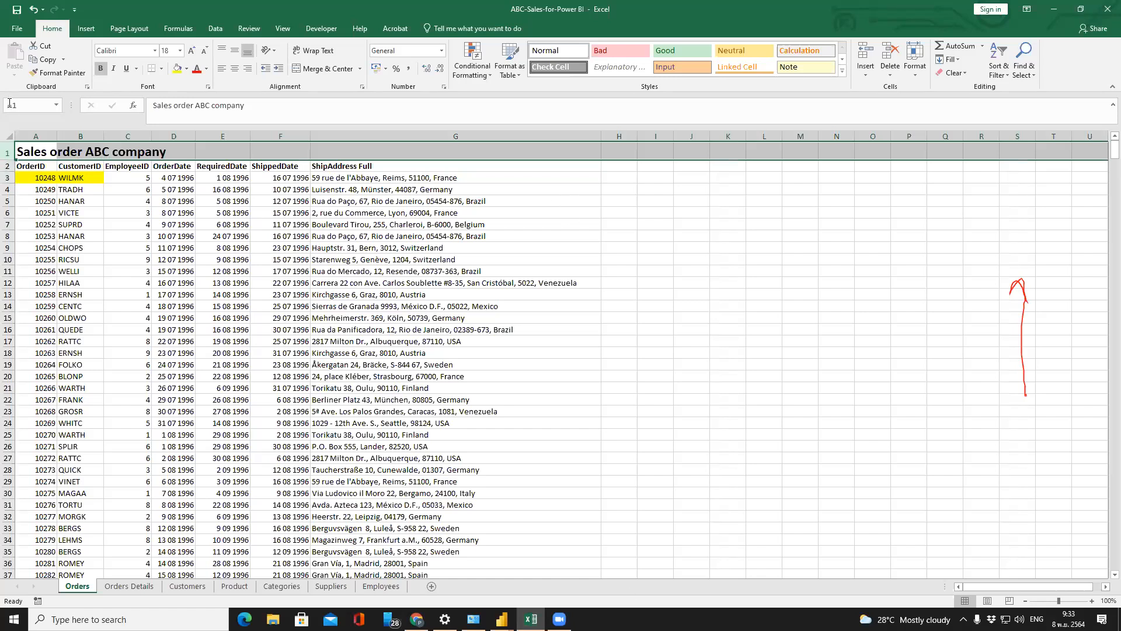
pyautogui.click(21, 151)
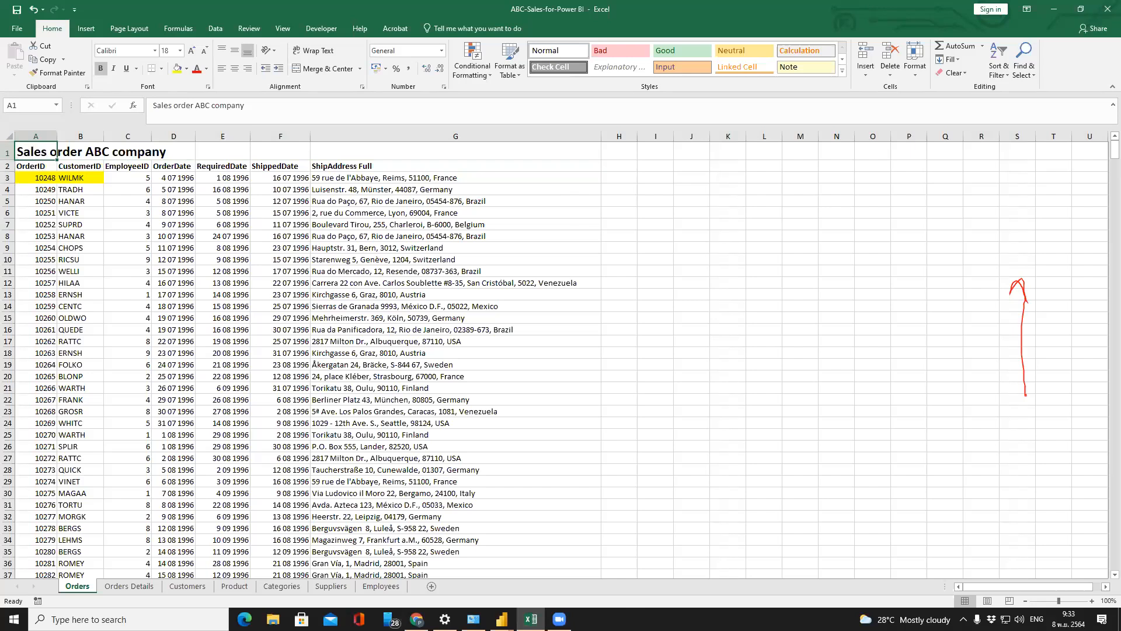
# Promote the Orders query's first row to headers, giving OrderID through ShipAddress Full with 830 rows
pyautogui.moveTo(502, 618)
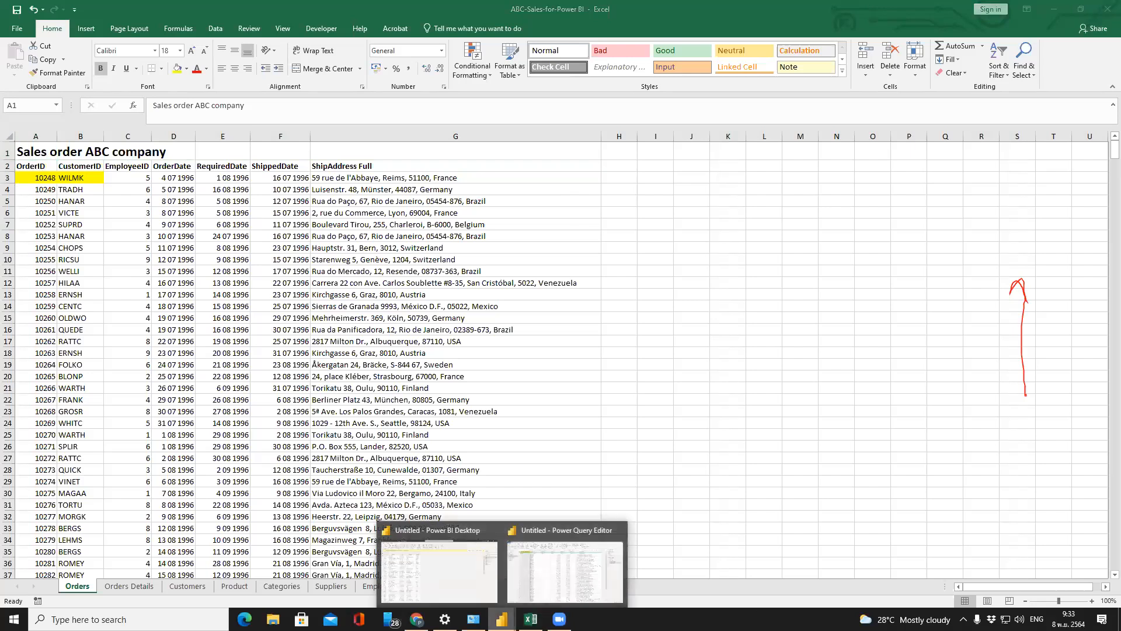
pyautogui.click(549, 585)
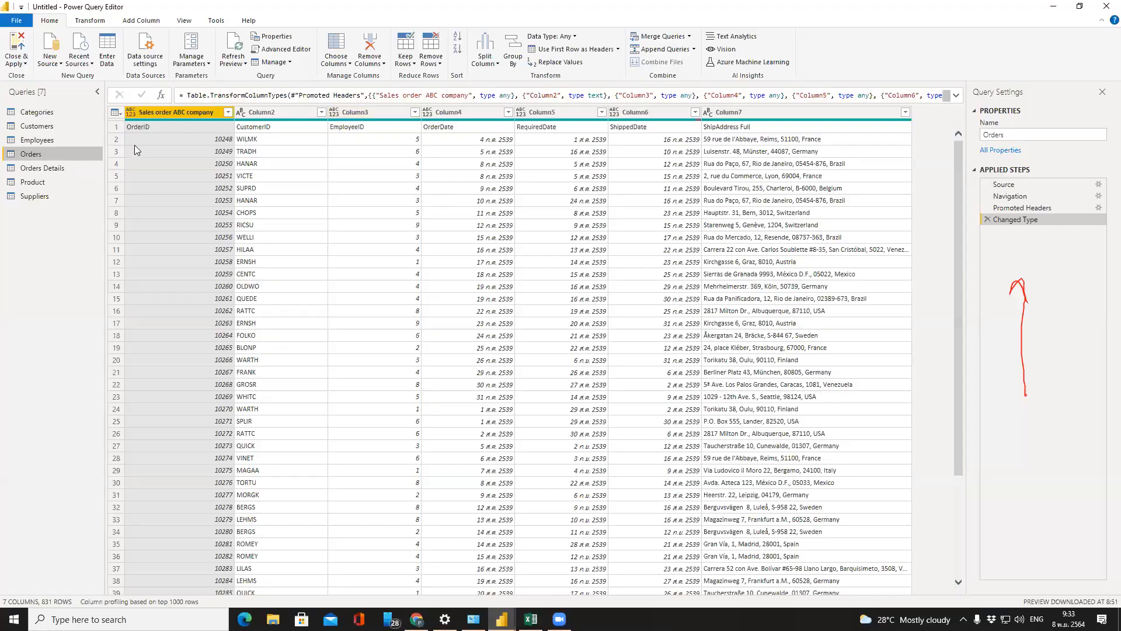
pyautogui.click(115, 131)
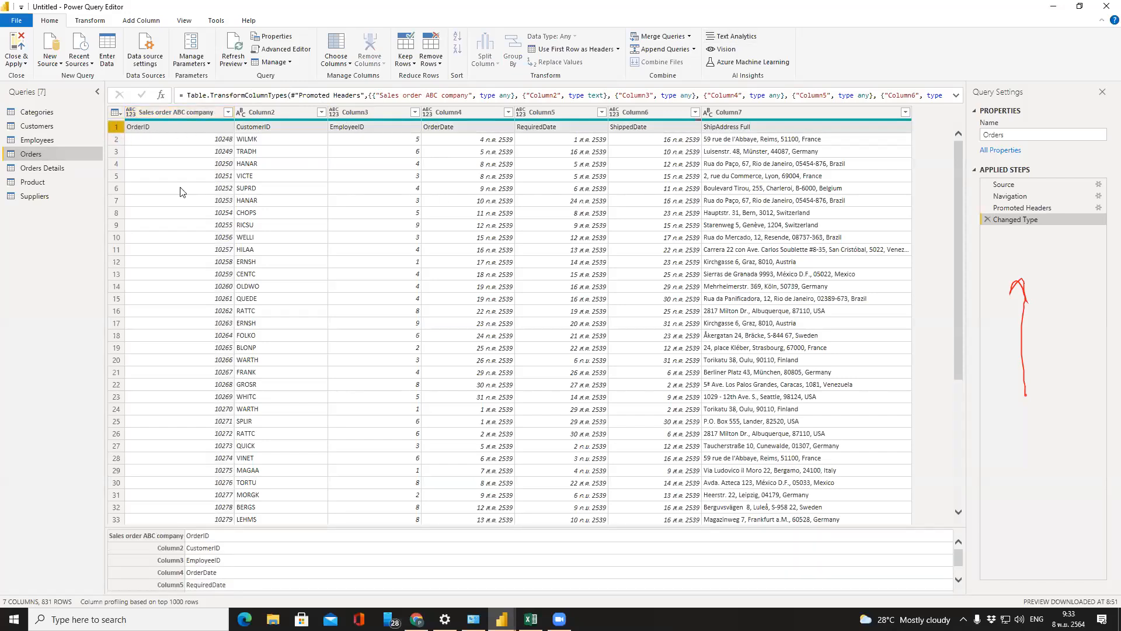
pyautogui.click(565, 50)
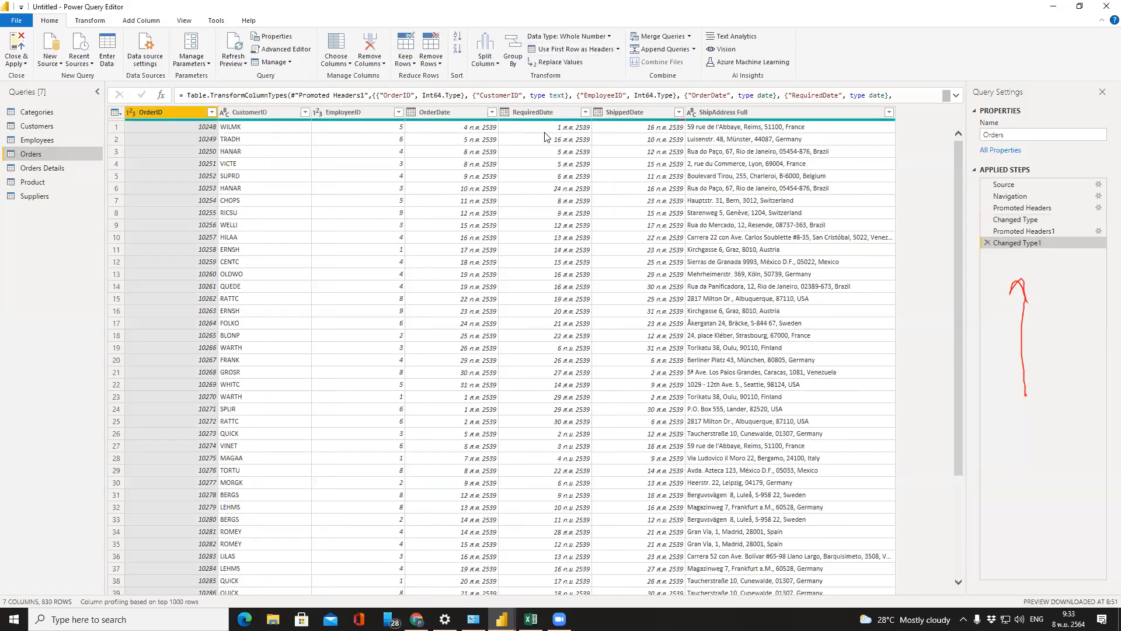
pyautogui.click(24, 174)
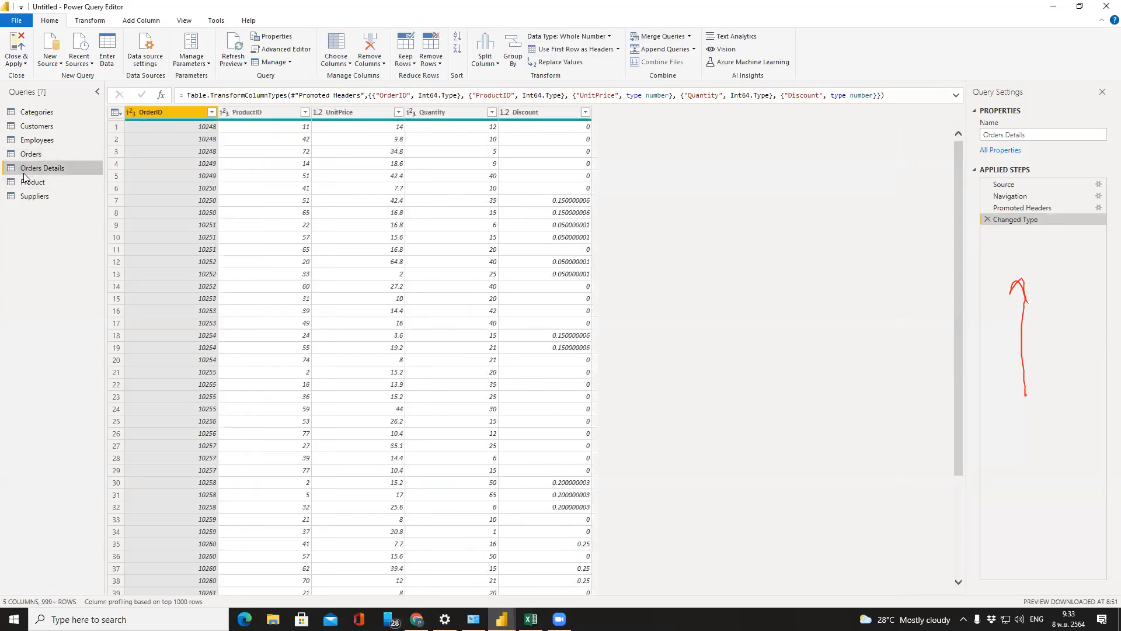
# Preview the Product query, which has a title row and a null row above its real column names
pyautogui.click(24, 183)
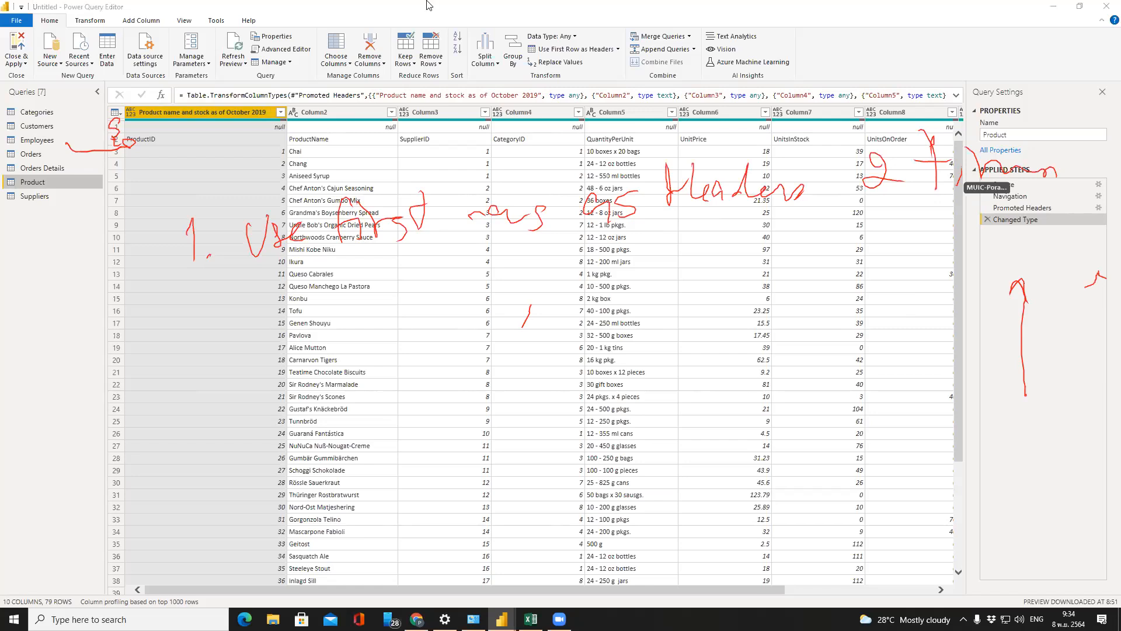
pyautogui.click(570, 49)
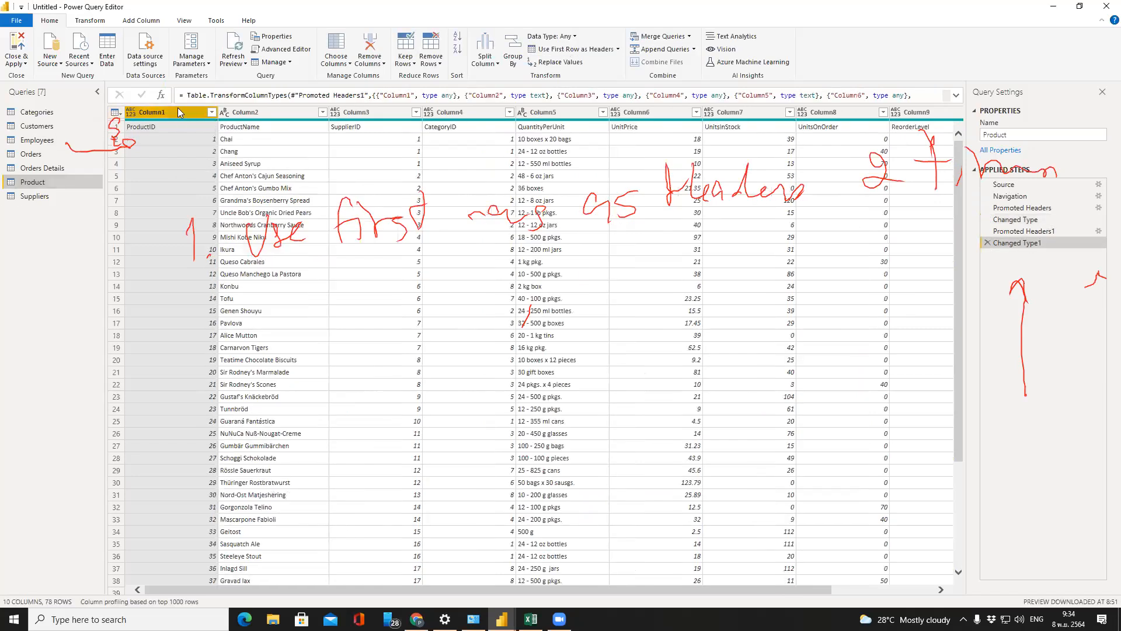
pyautogui.click(551, 51)
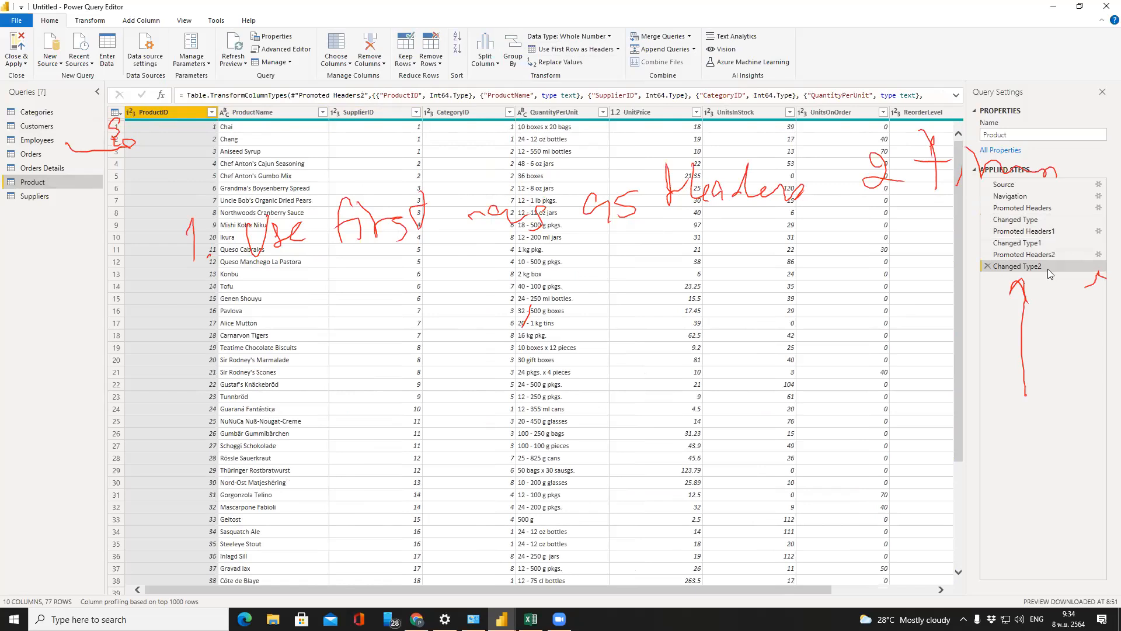
pyautogui.click(987, 266)
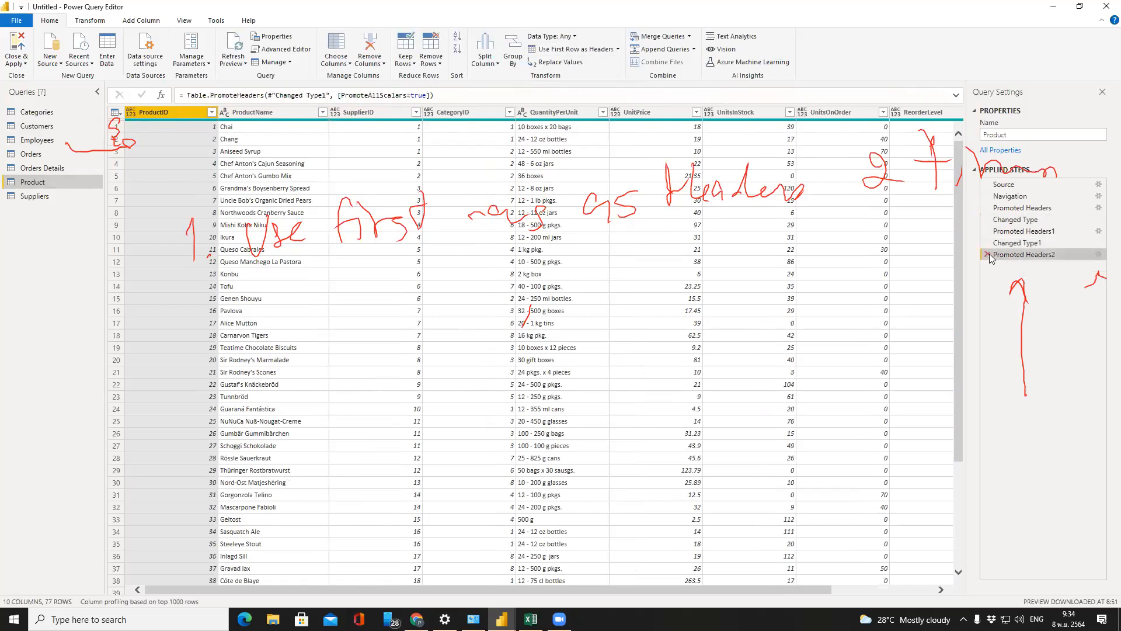
pyautogui.click(987, 255)
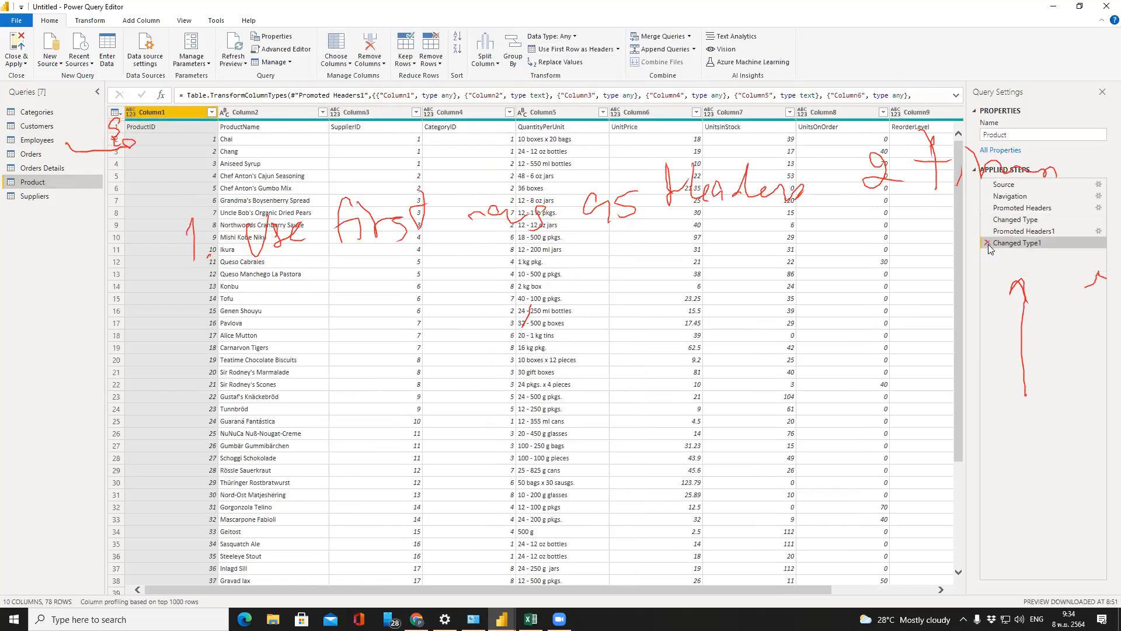
pyautogui.click(988, 243)
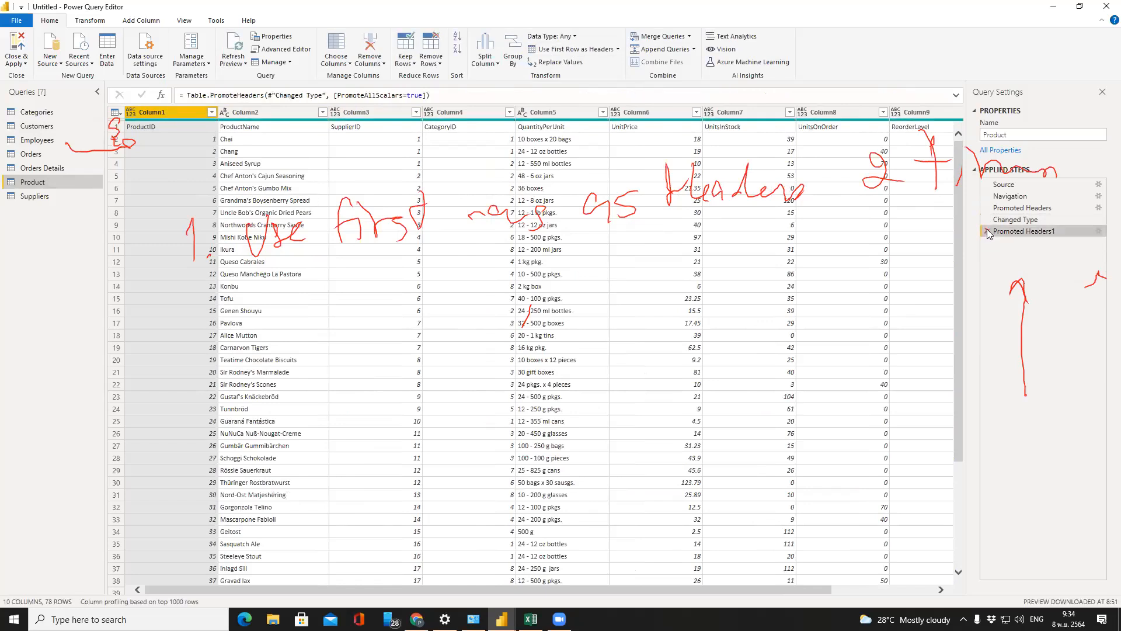
pyautogui.click(987, 232)
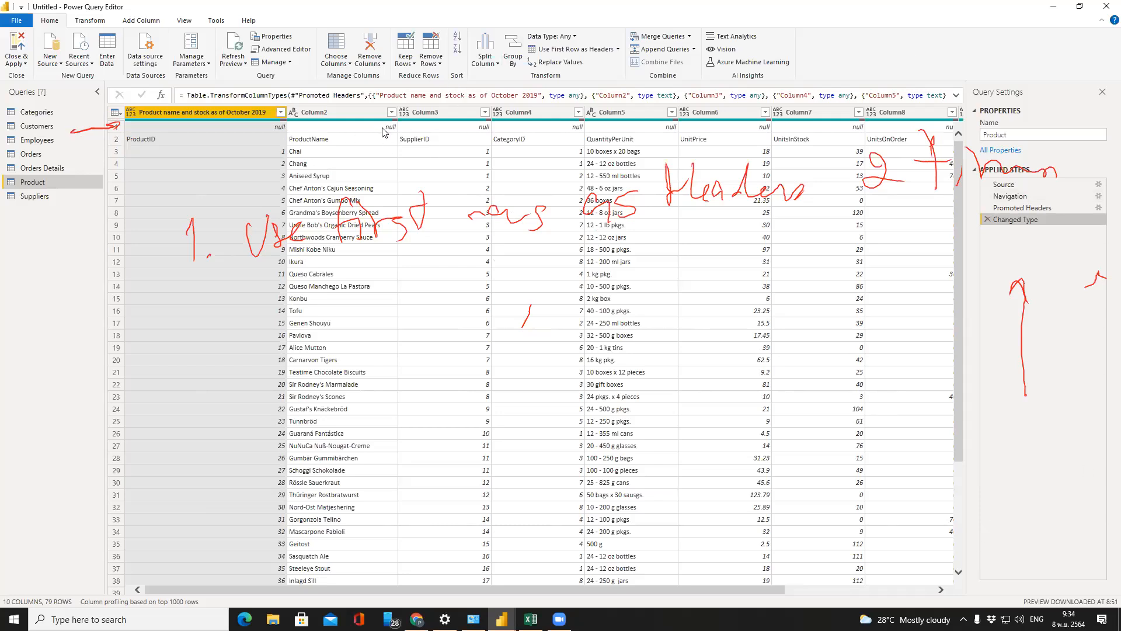
# Try removing the Product table's top rows, then delete the resulting Removed Top Rows step
pyautogui.click(115, 129)
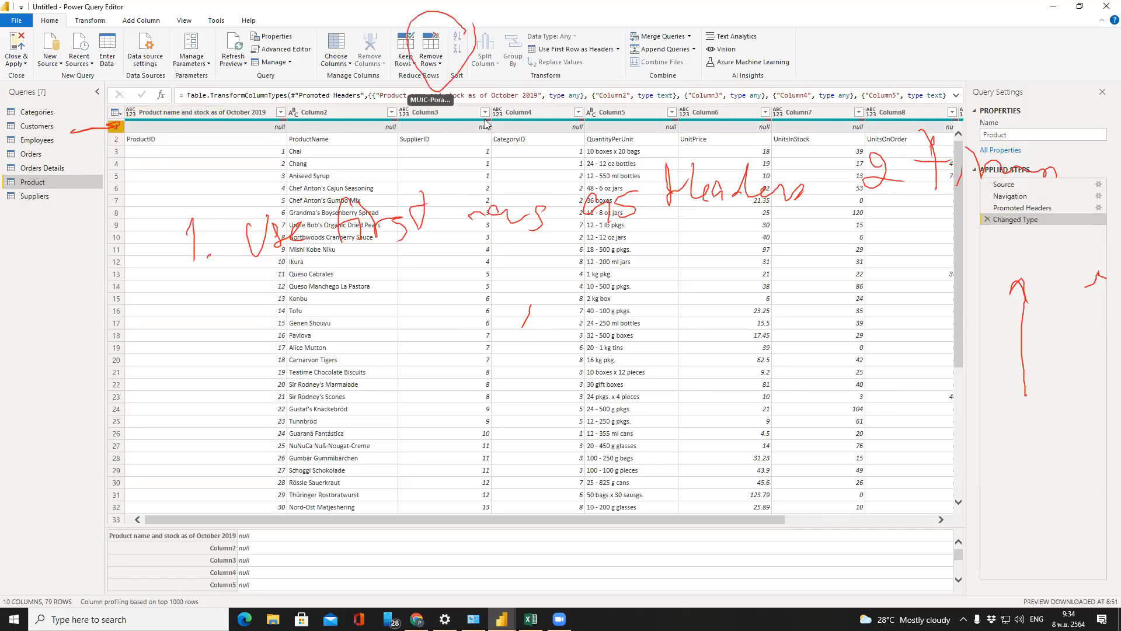
pyautogui.click(444, 54)
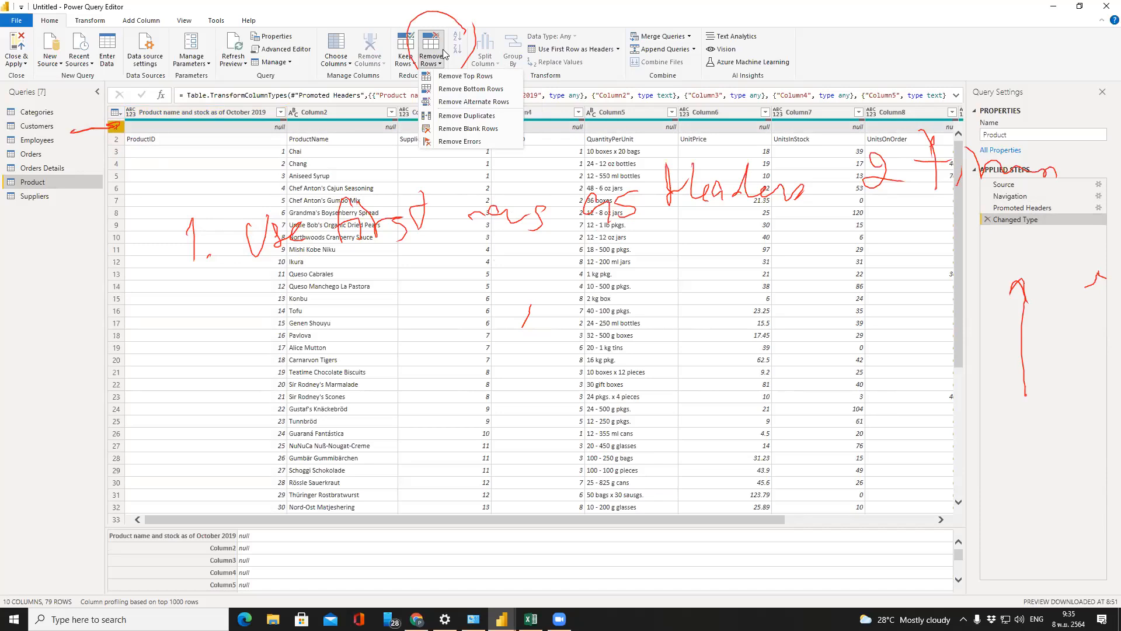
pyautogui.click(447, 82)
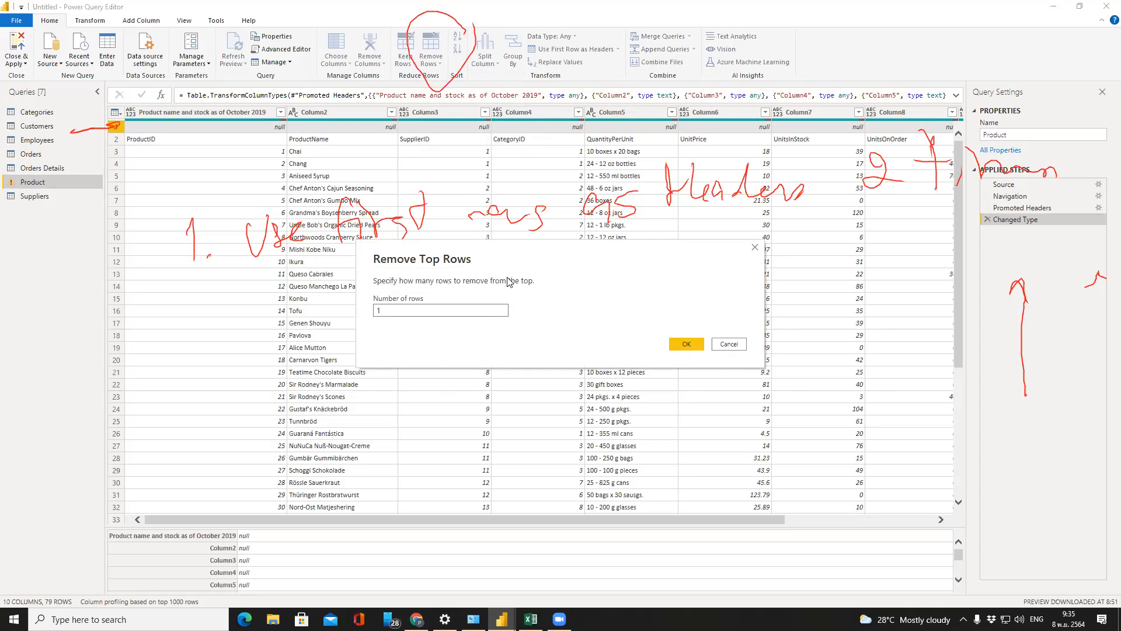
pyautogui.click(691, 344)
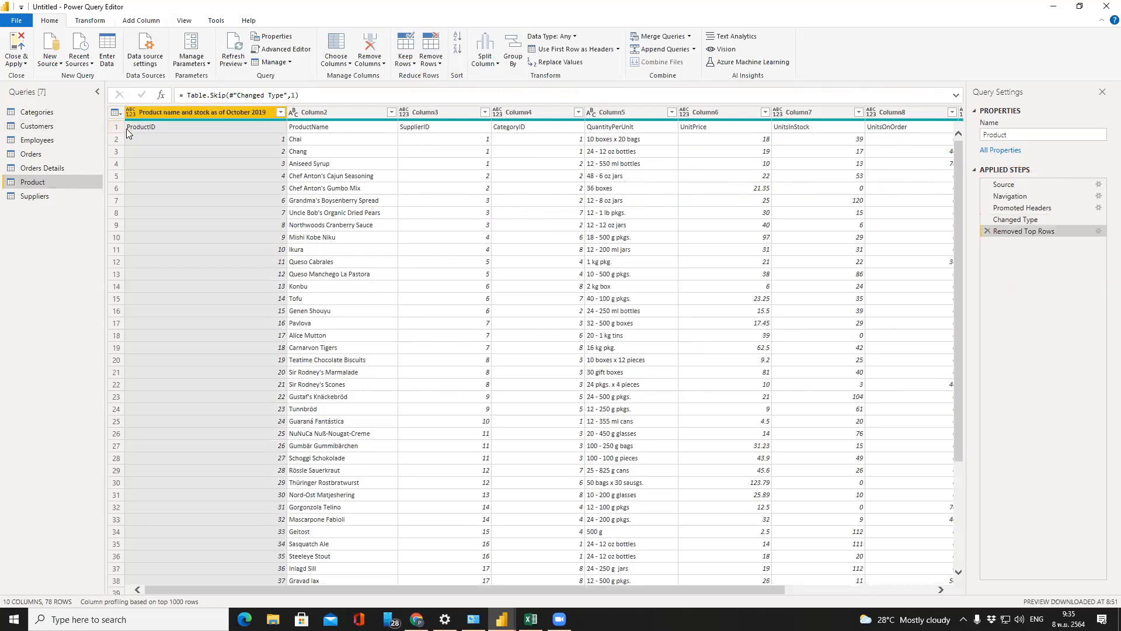
pyautogui.click(987, 232)
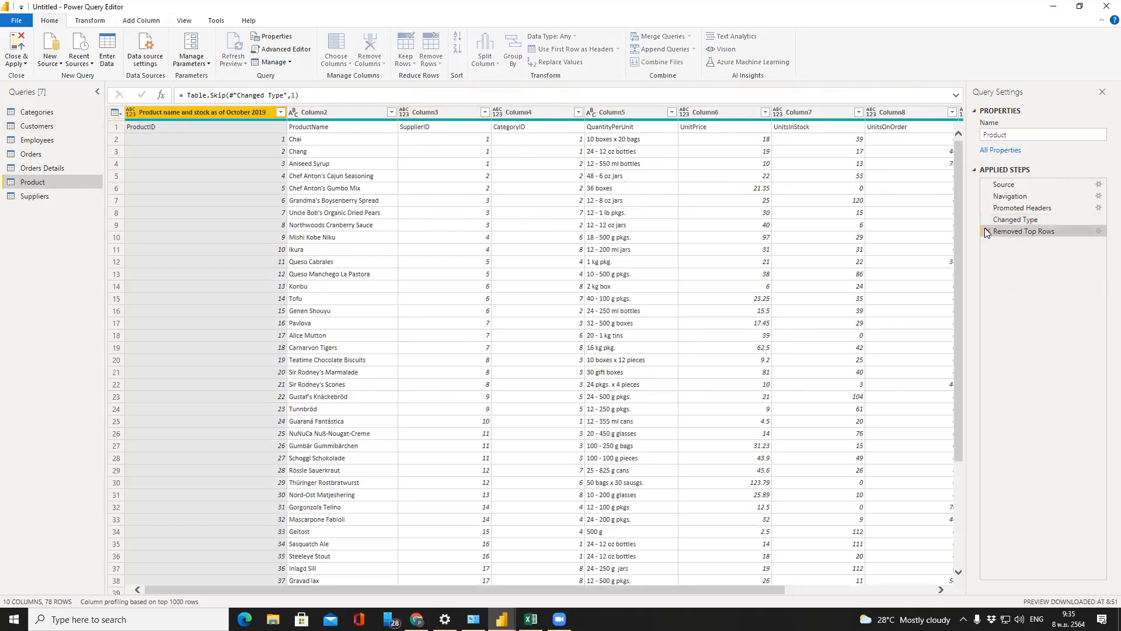
# Remove 1 top row from Product and promote headers ProductID through ReorderLevel, leaving 77 rows
pyautogui.click(115, 128)
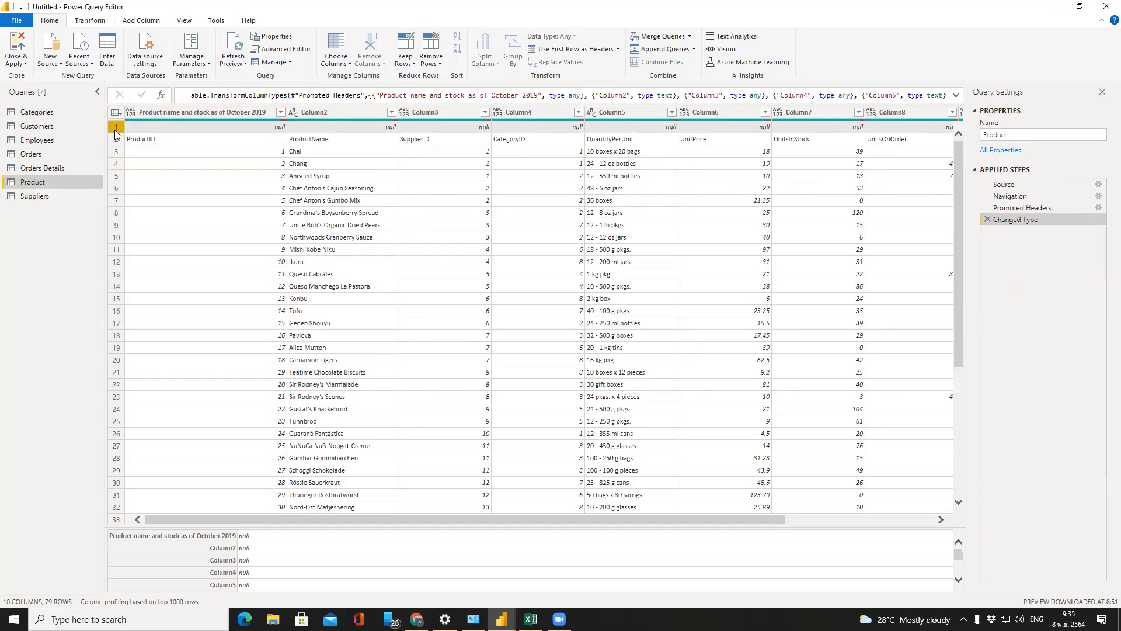
pyautogui.click(435, 60)
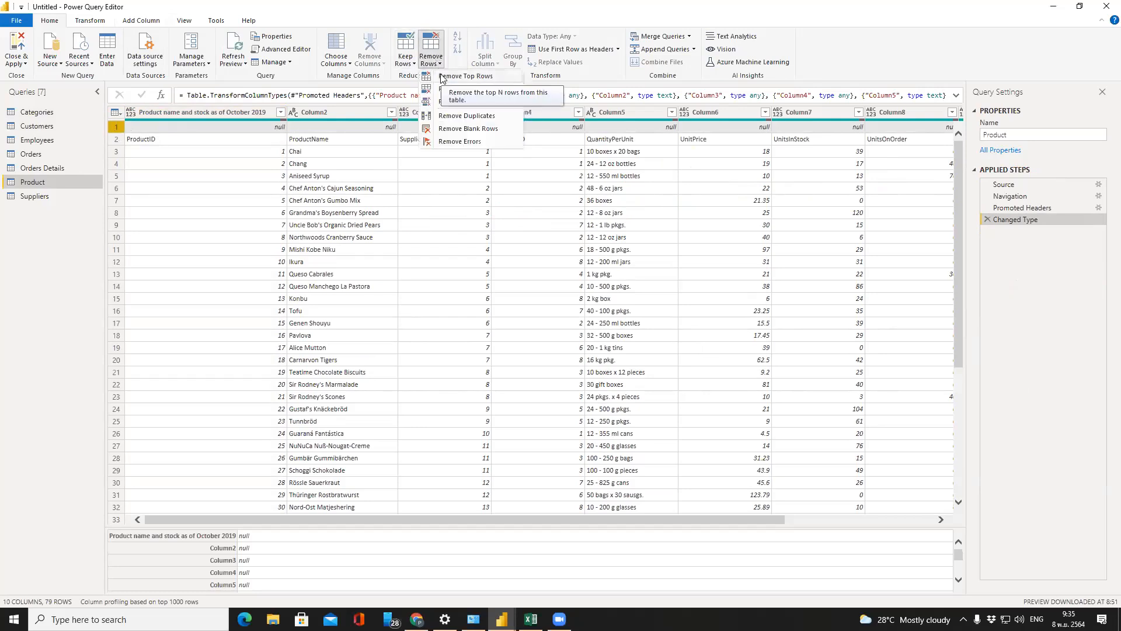
pyautogui.click(465, 76)
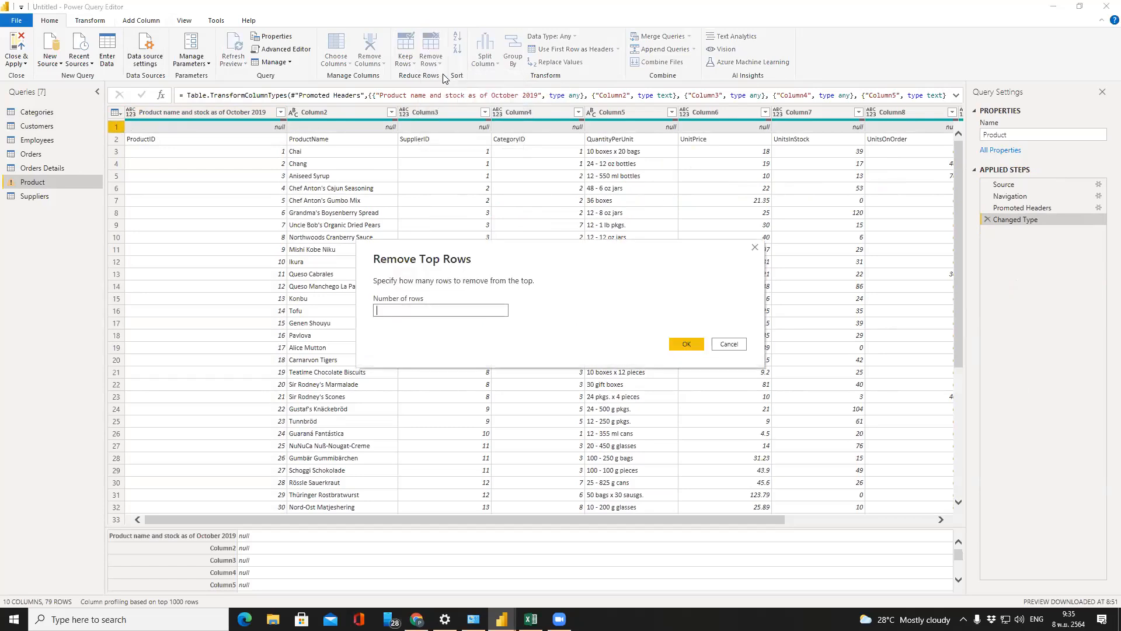
pyautogui.write('1')
pyautogui.click(689, 343)
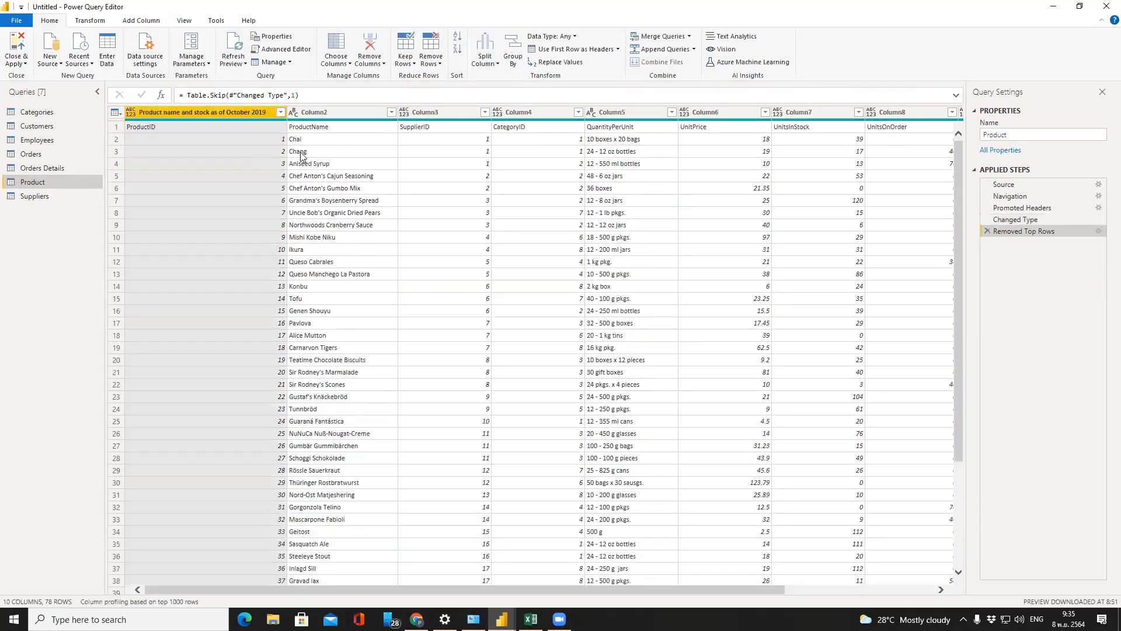
pyautogui.click(597, 55)
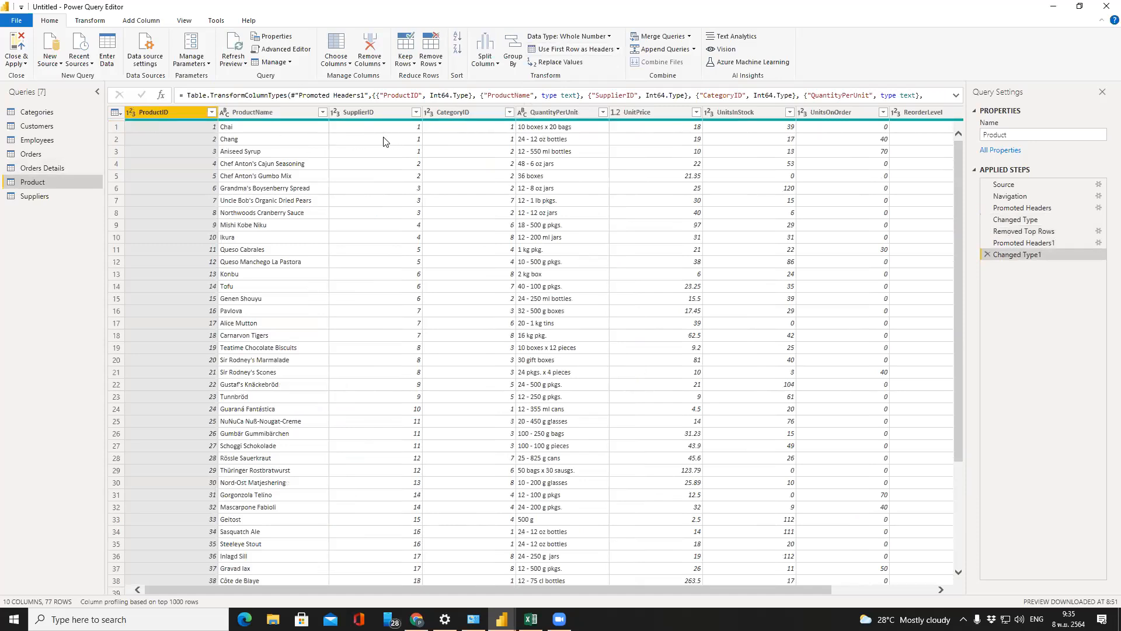
# Check the Suppliers, Categories, Employees, Orders, Orders Details and Product tables, ending on Customers (91 rows)
pyautogui.click(68, 196)
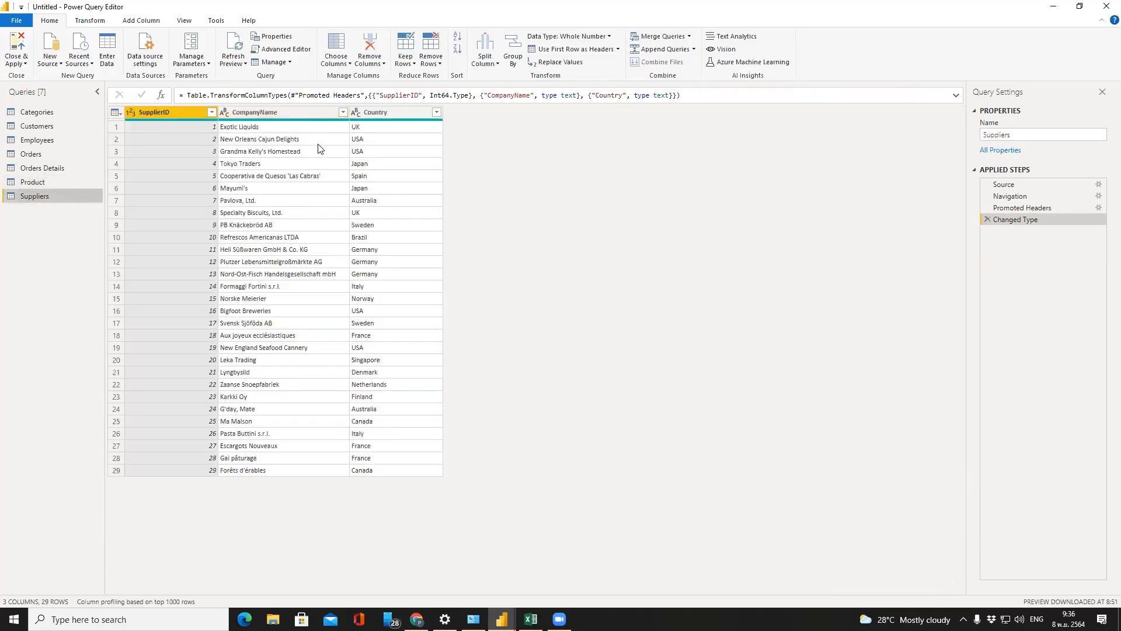
pyautogui.click(39, 113)
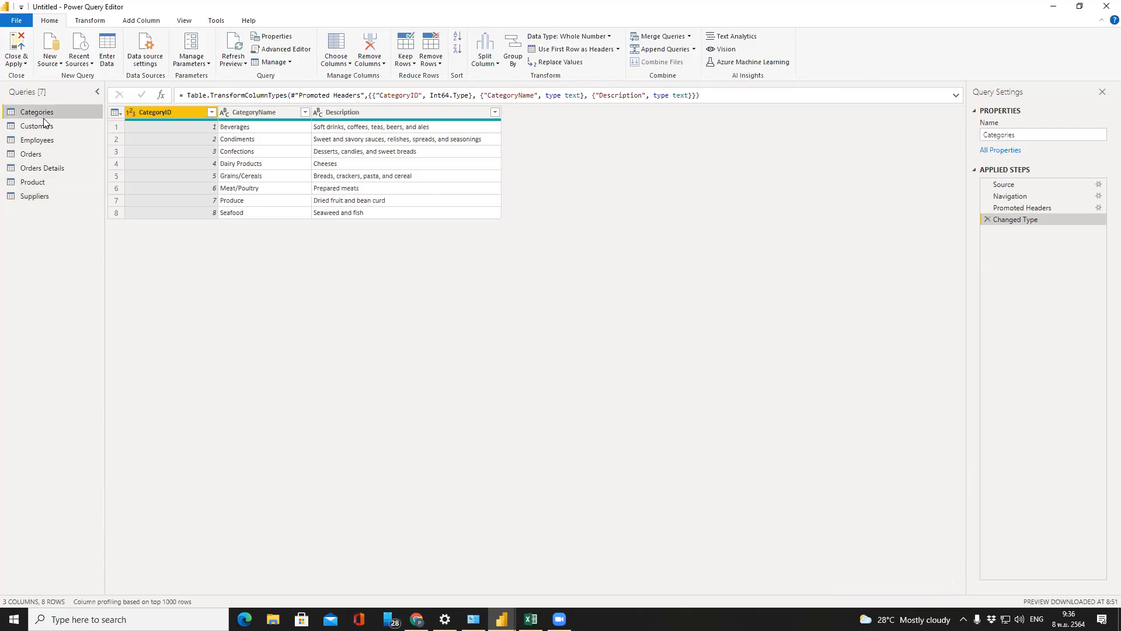
pyautogui.click(41, 126)
pyautogui.click(42, 138)
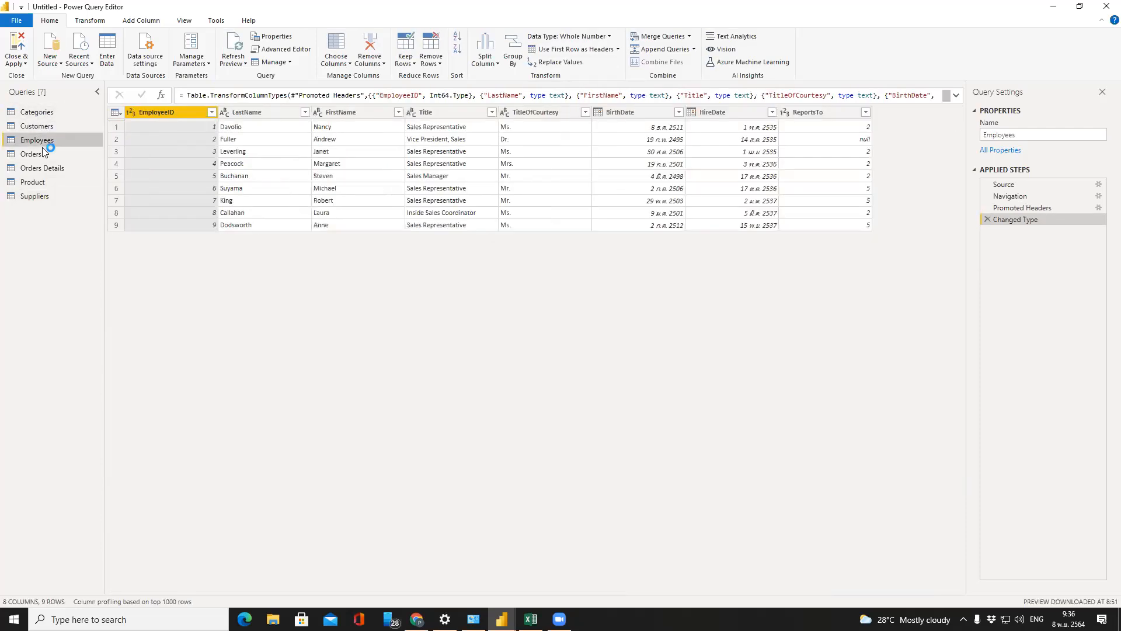
pyautogui.click(42, 152)
pyautogui.click(45, 171)
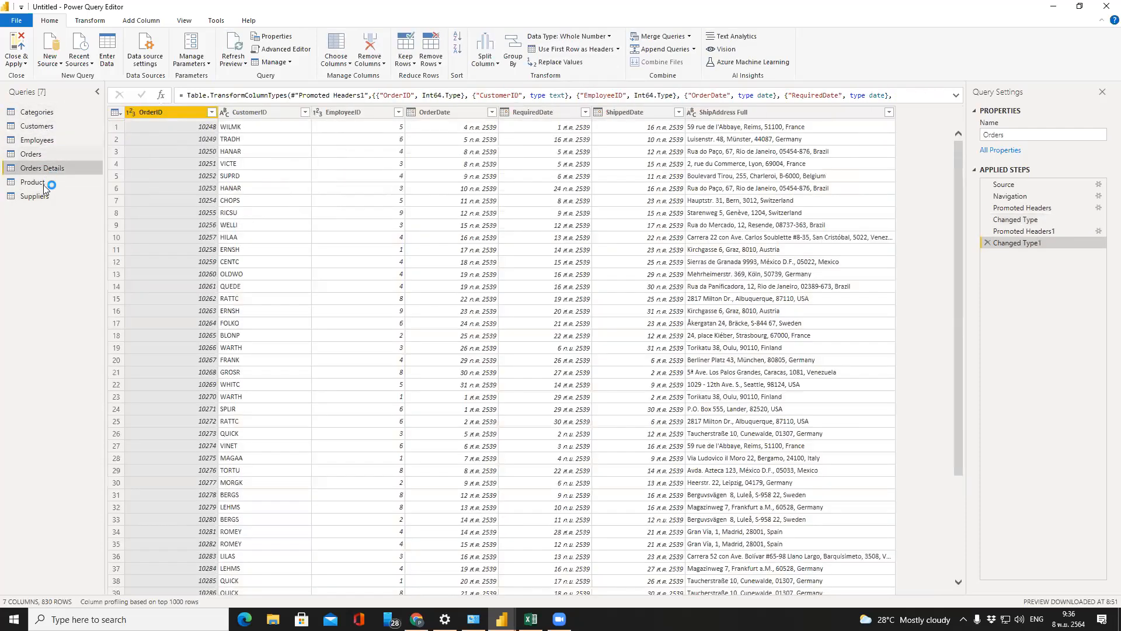
pyautogui.click(43, 183)
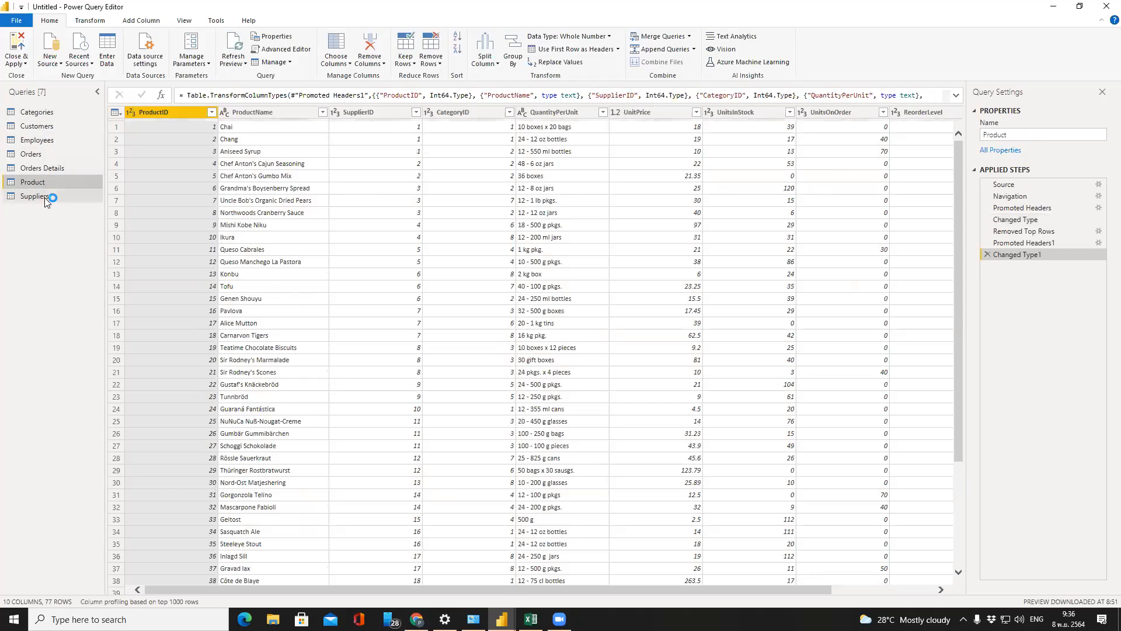
pyautogui.click(46, 198)
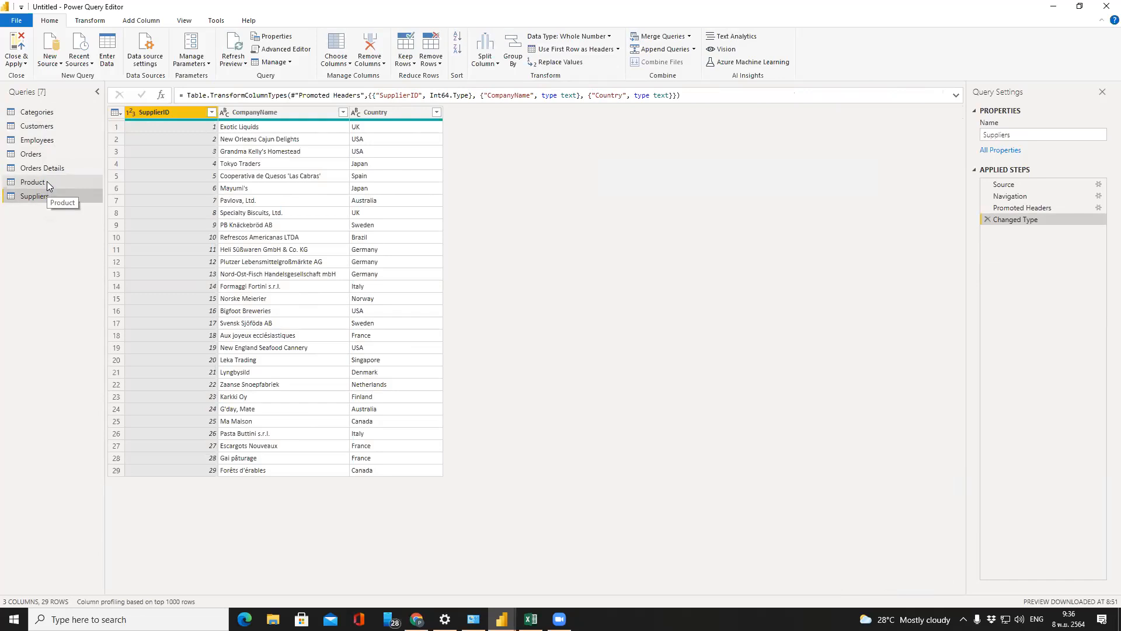
pyautogui.click(34, 114)
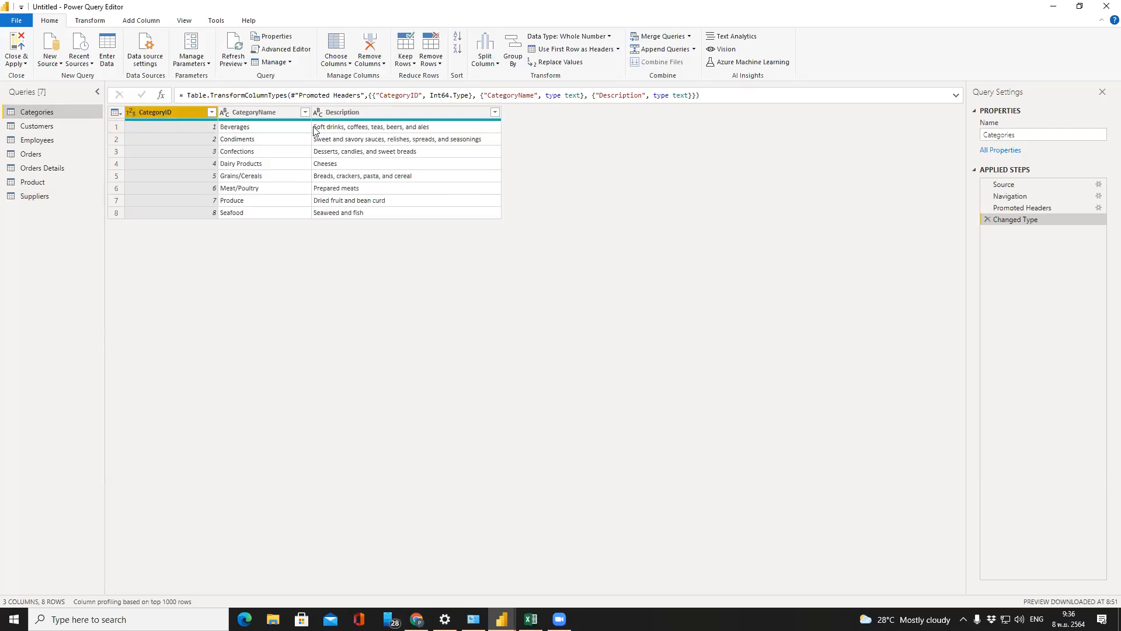
pyautogui.click(11, 129)
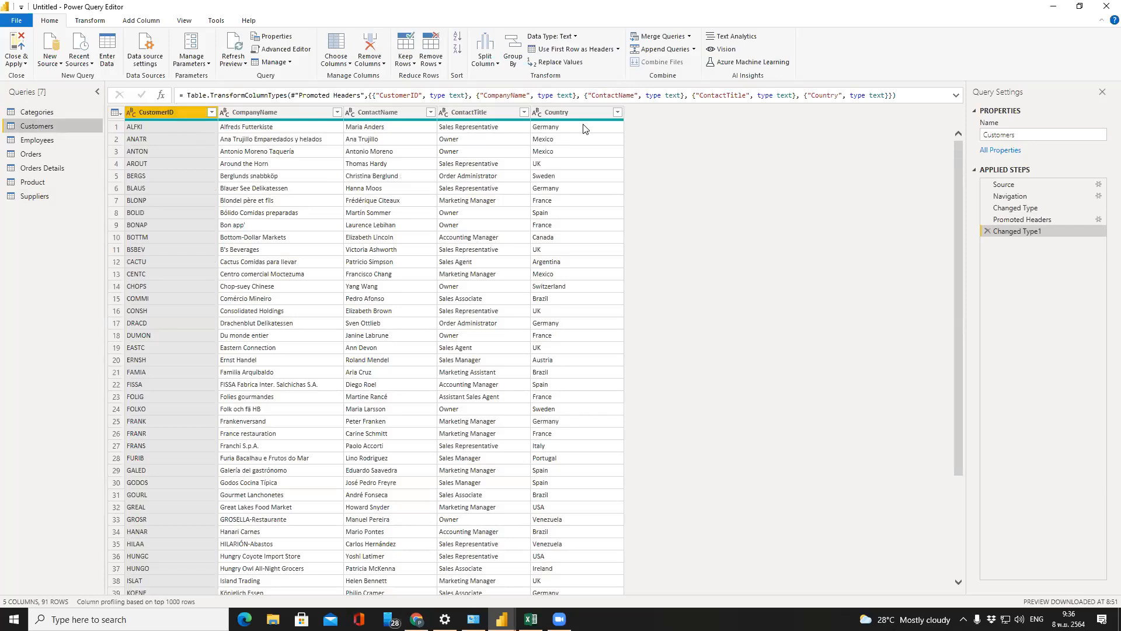
# Check the Employees and Orders tables, then view Orders Details with OrderID, ProductID, UnitPrice, Quantity and Discount
pyautogui.click(39, 140)
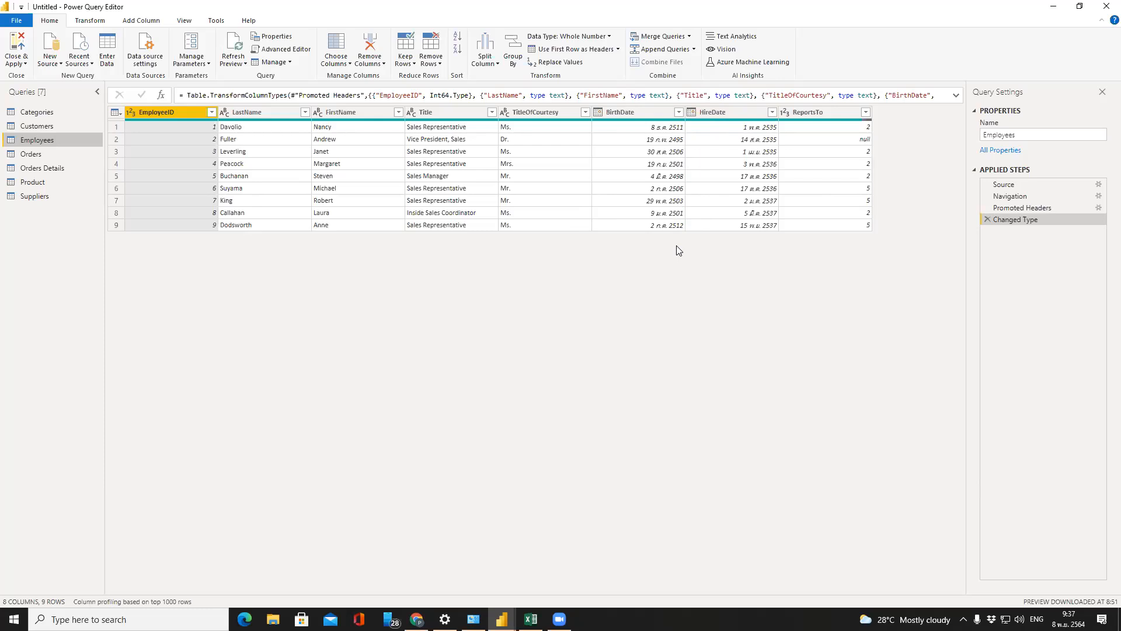
pyautogui.click(33, 155)
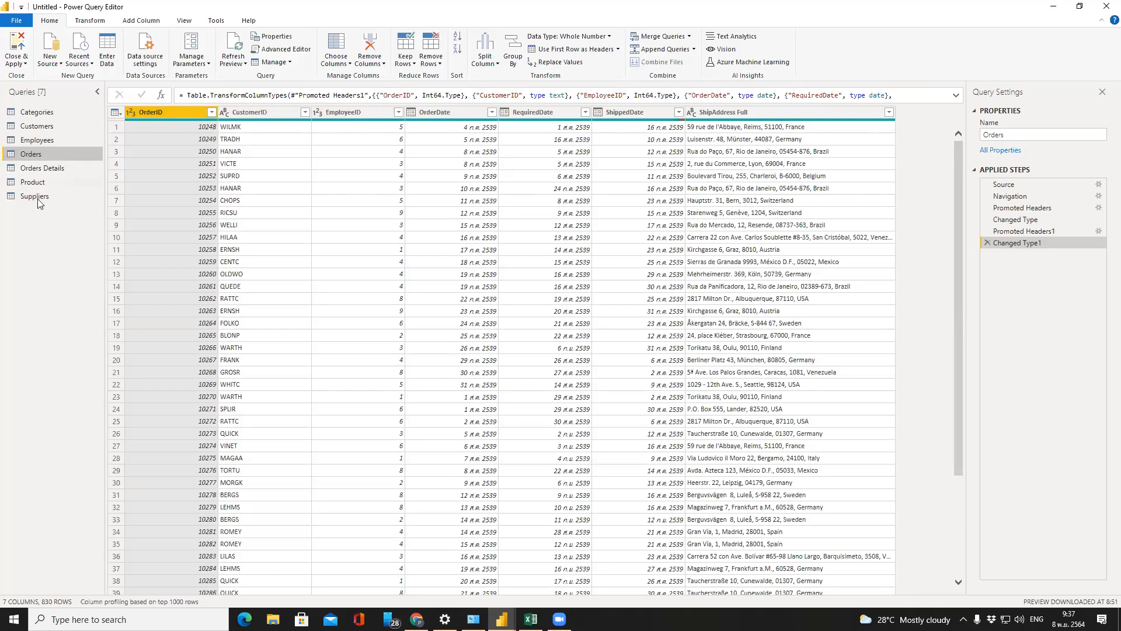
pyautogui.click(57, 167)
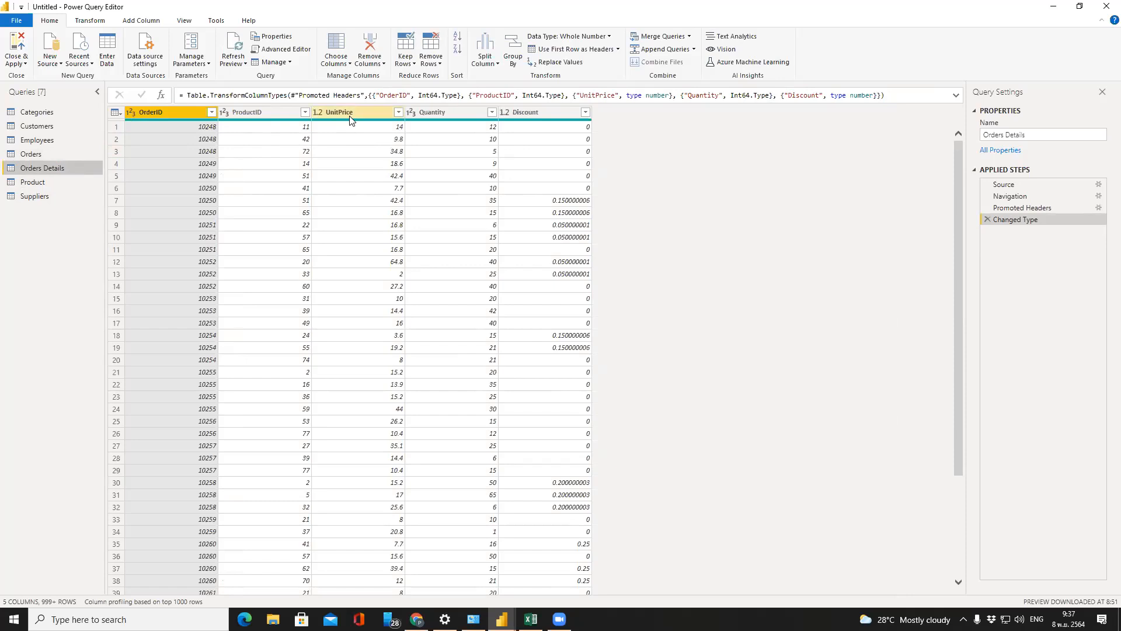
# Make Orders Details' UnitPrice a Fixed decimal number, added as a new Changed Type1 step
pyautogui.click(320, 114)
pyautogui.click(317, 113)
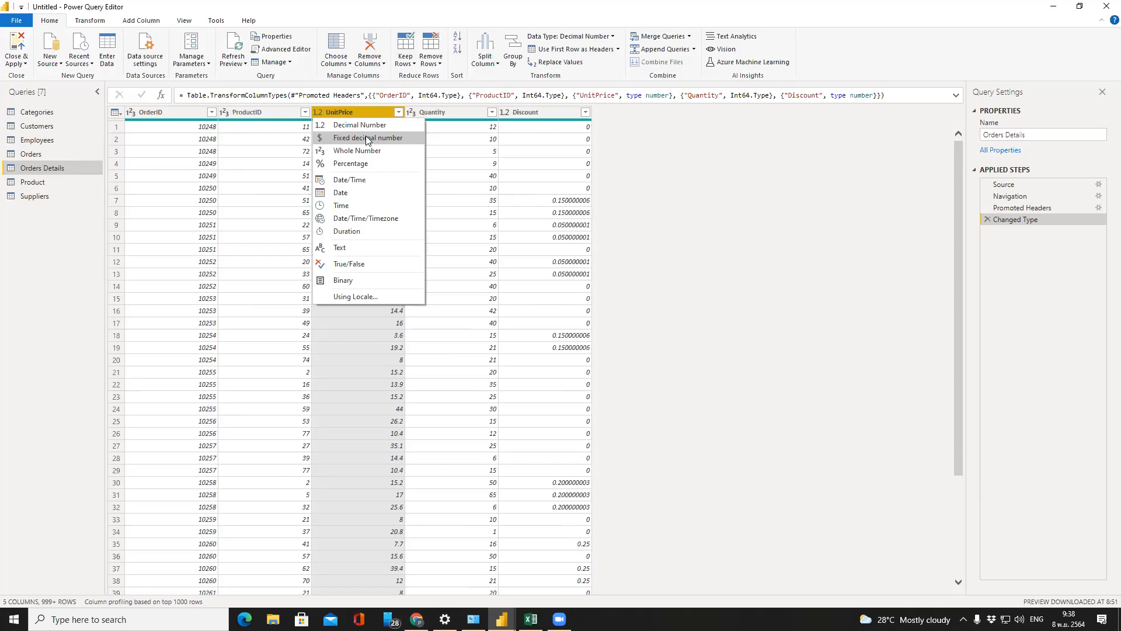
pyautogui.click(398, 410)
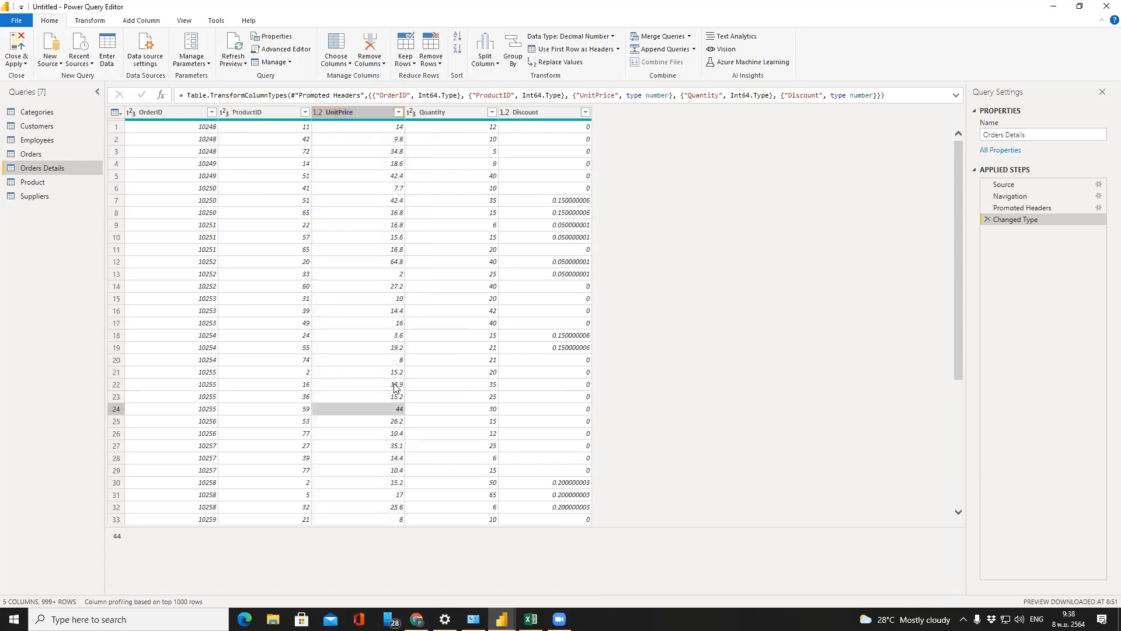
pyautogui.click(395, 387)
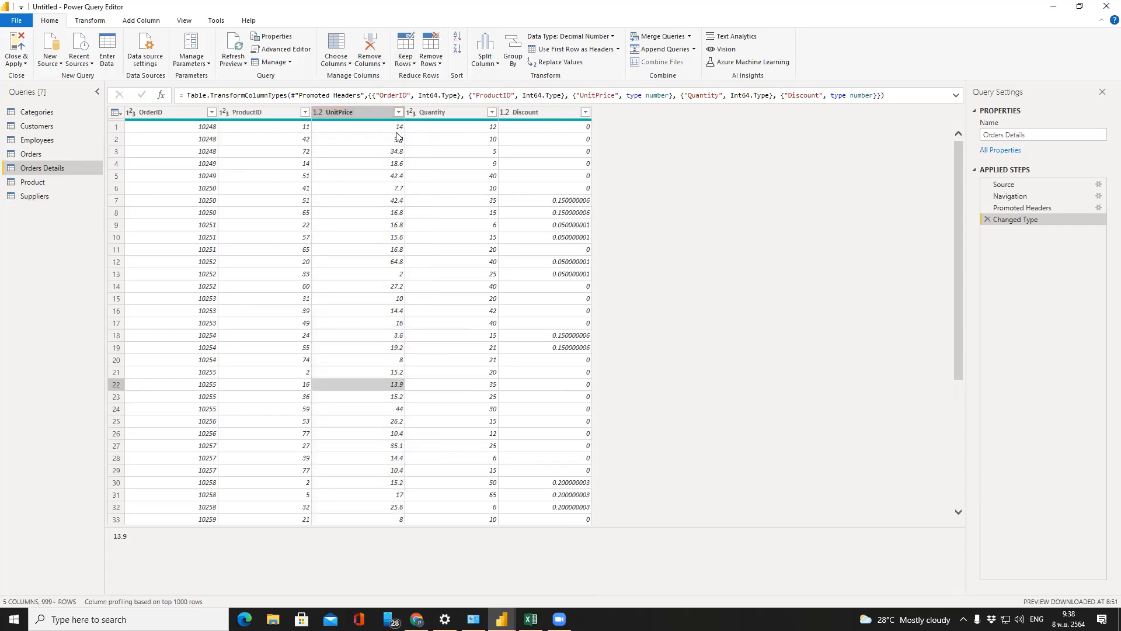
pyautogui.click(317, 112)
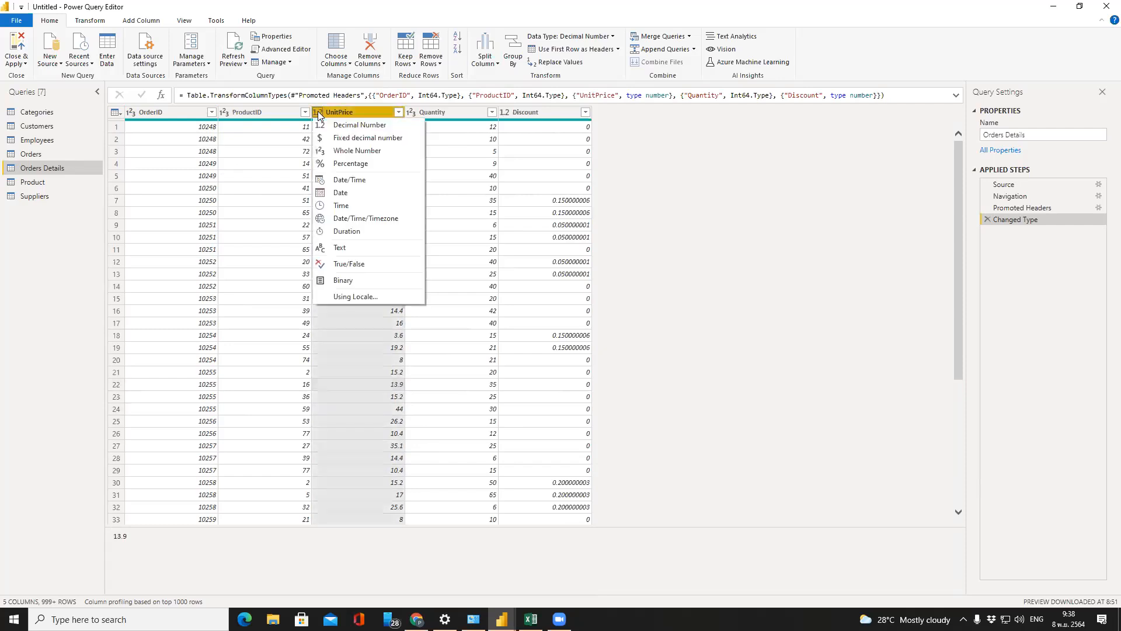
pyautogui.click(359, 137)
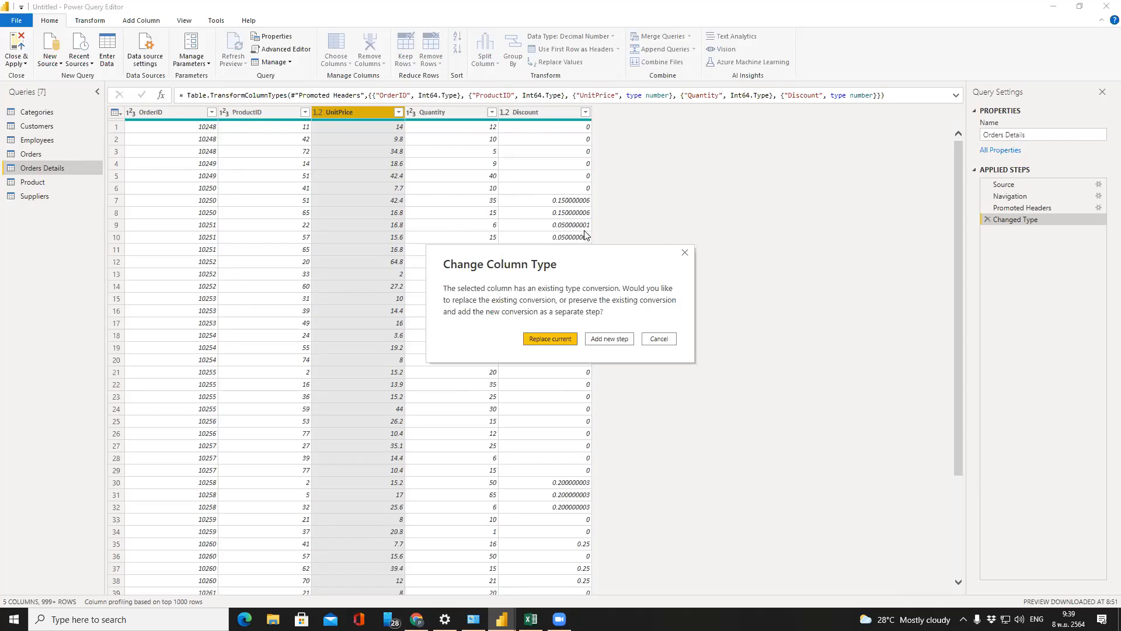
pyautogui.click(610, 339)
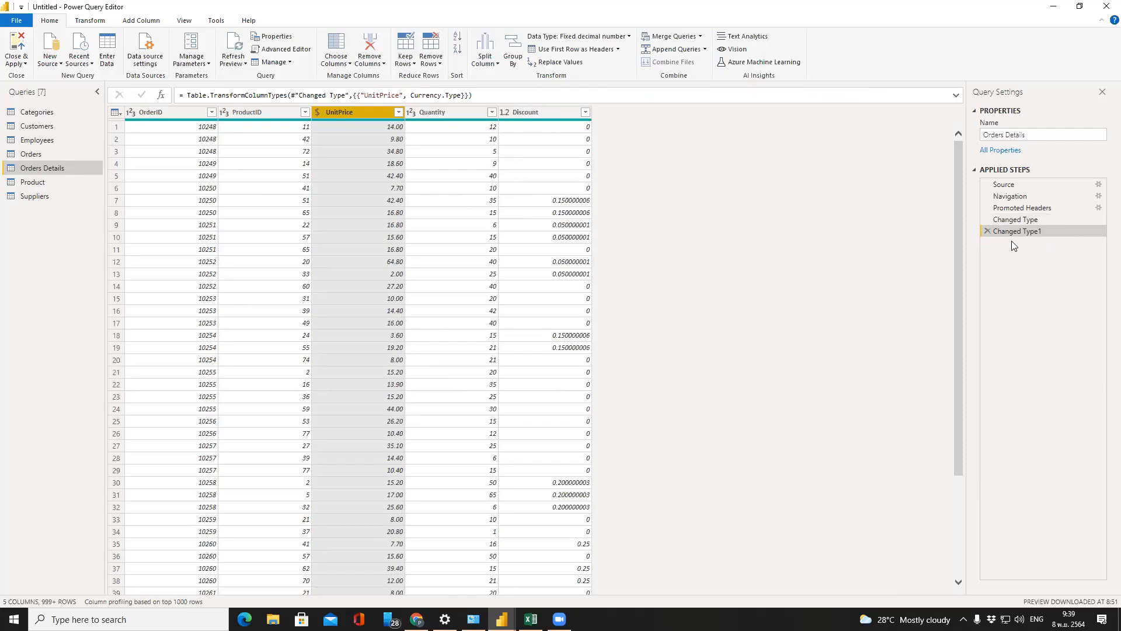
# Delete Changed Type1 and redo UnitPrice as Fixed decimal in a new step, showing 14.00, 9.80, 34.80
pyautogui.click(988, 231)
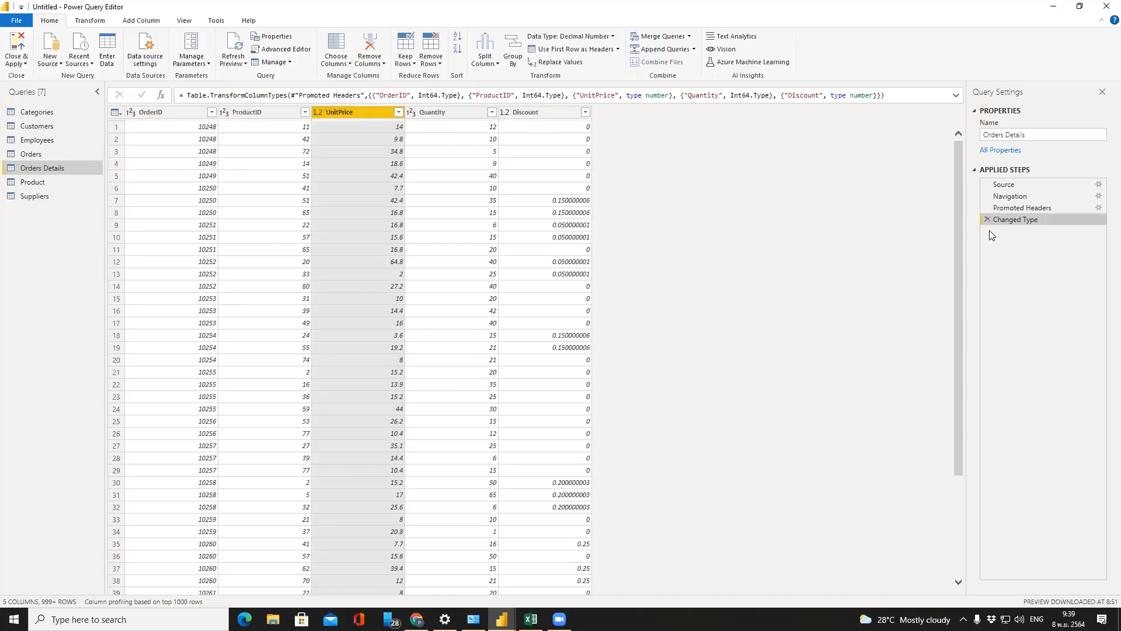
pyautogui.rightClick(348, 112)
pyautogui.click(319, 114)
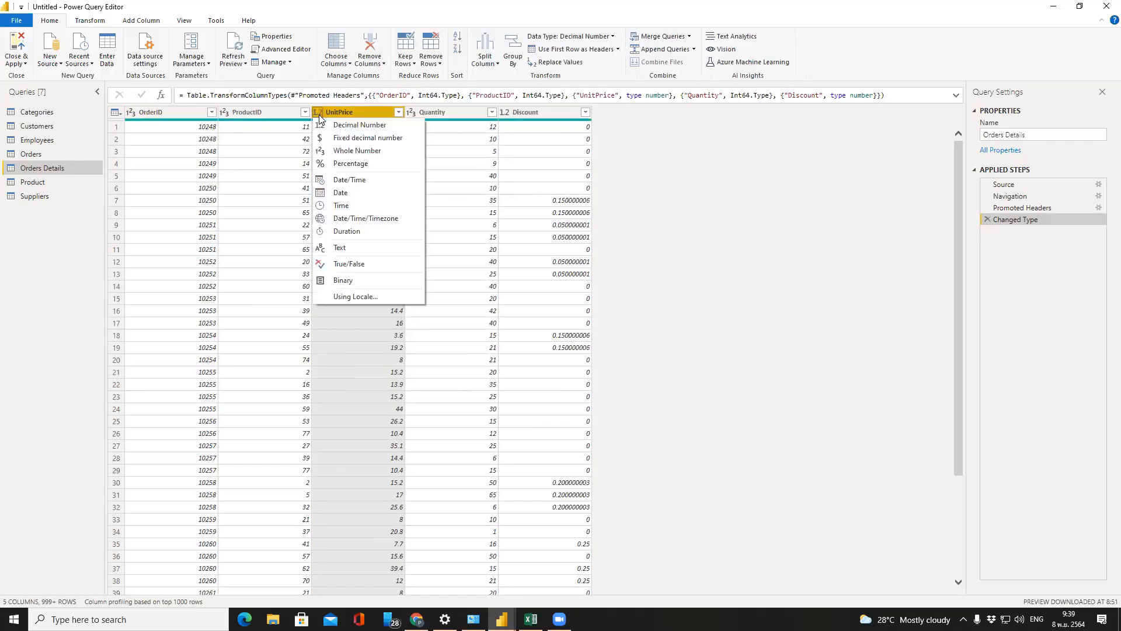
pyautogui.click(339, 138)
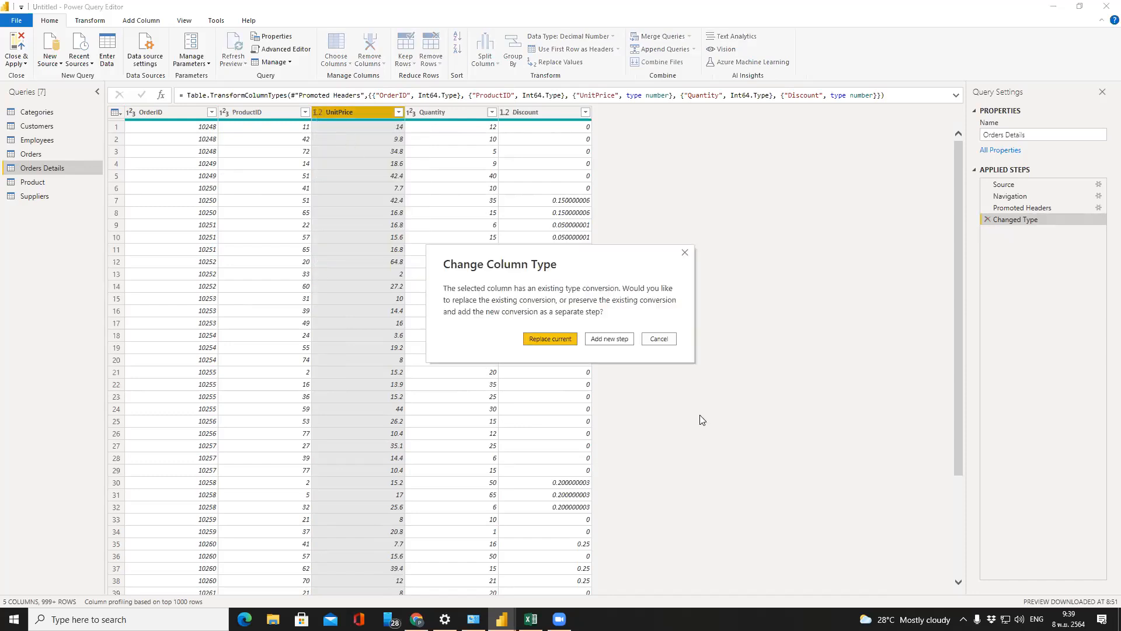
pyautogui.click(610, 339)
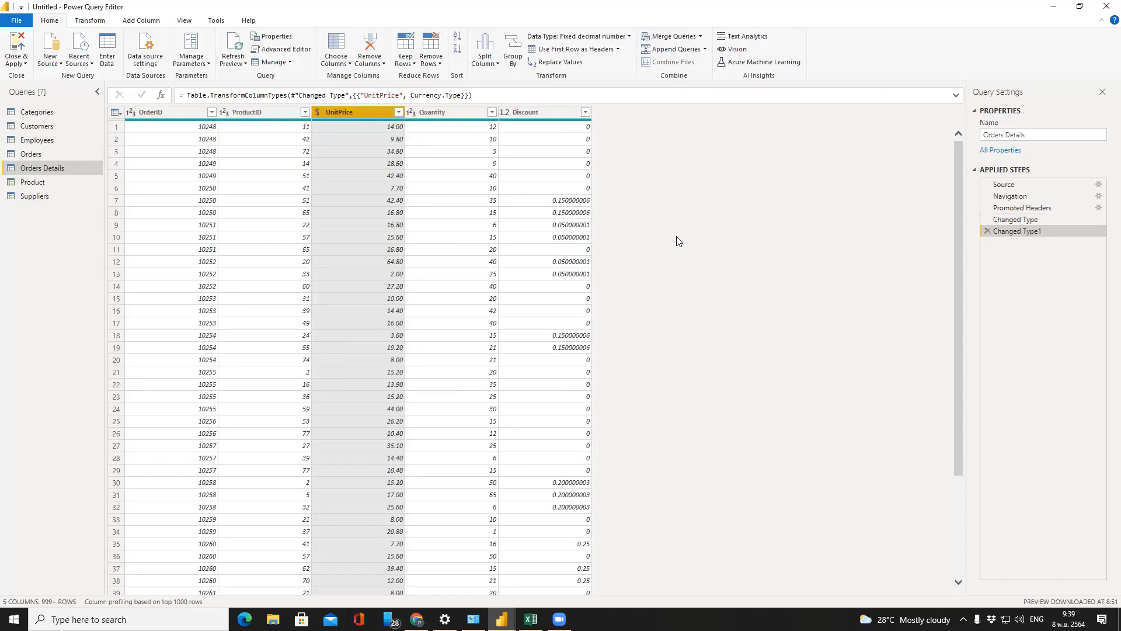
pyautogui.click(398, 276)
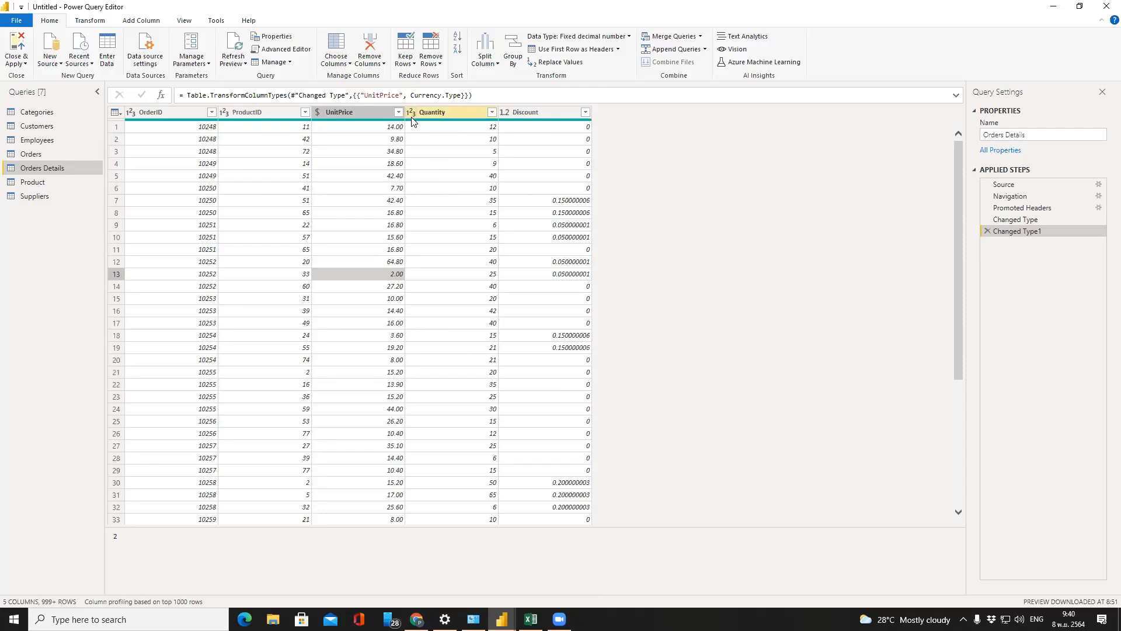
# Set the Discount column's data type to Percentage, then recheck its type options
pyautogui.click(507, 112)
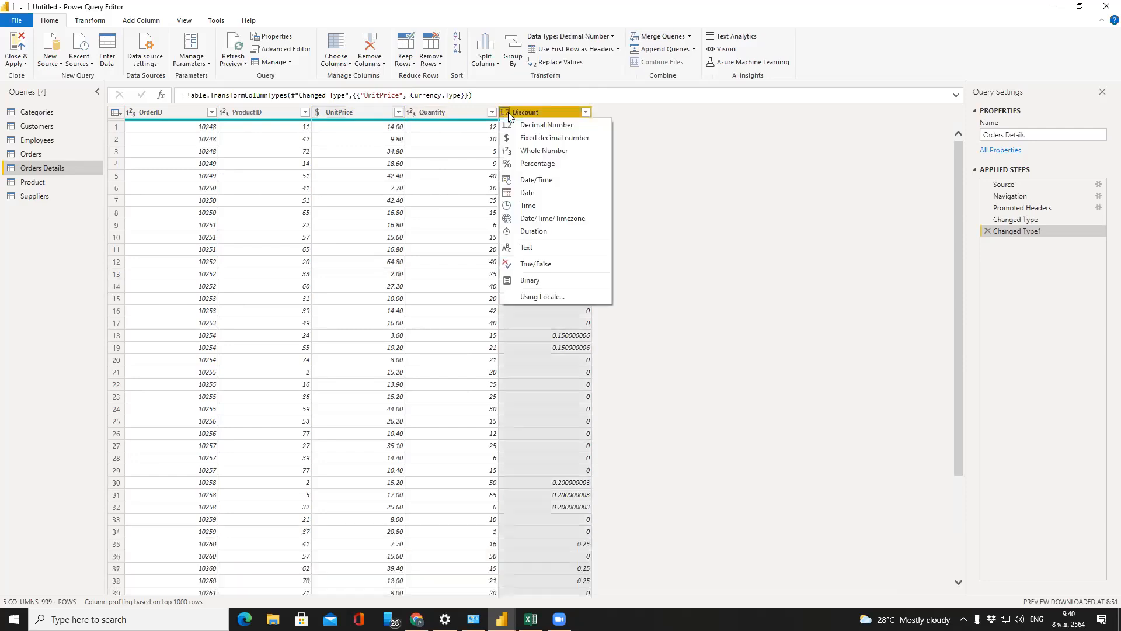
pyautogui.click(525, 165)
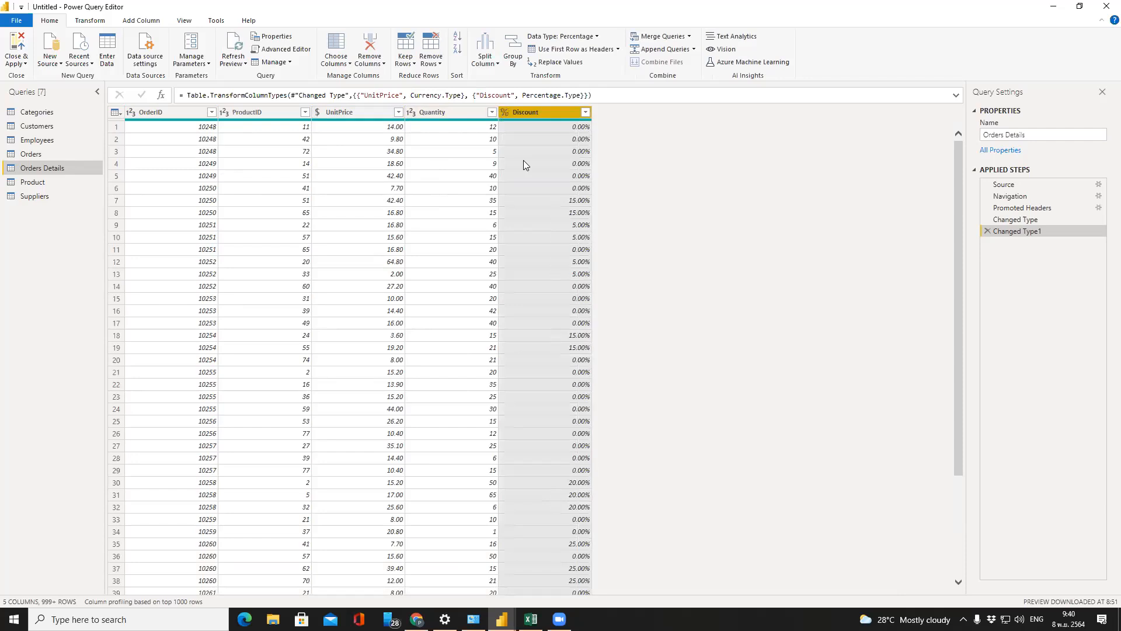
pyautogui.rightClick(583, 140)
pyautogui.click(503, 113)
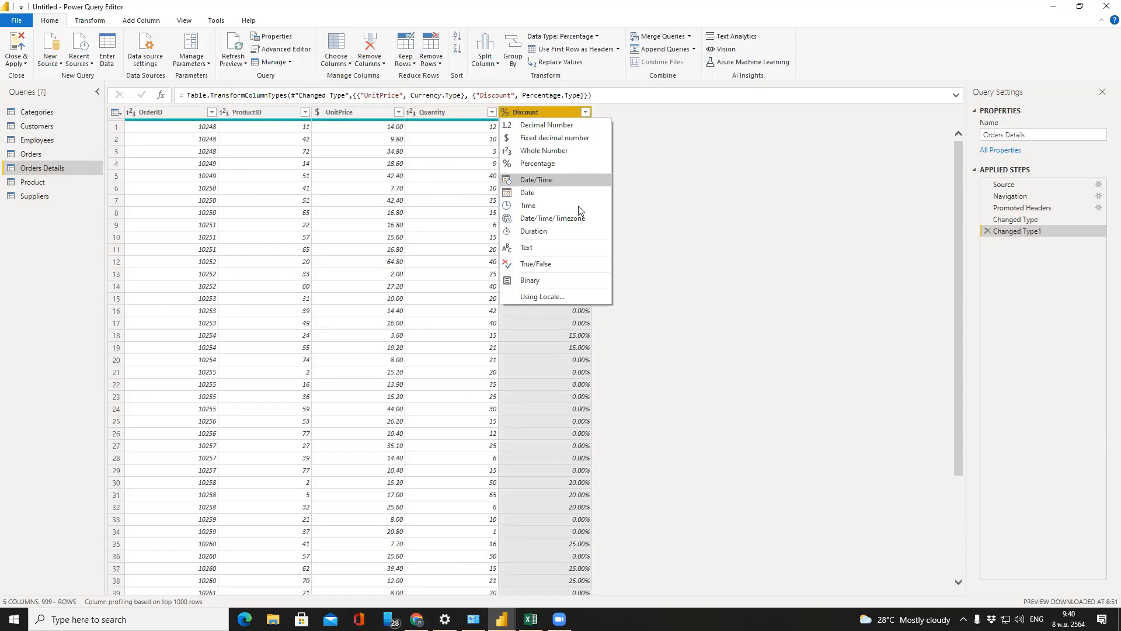
pyautogui.click(606, 237)
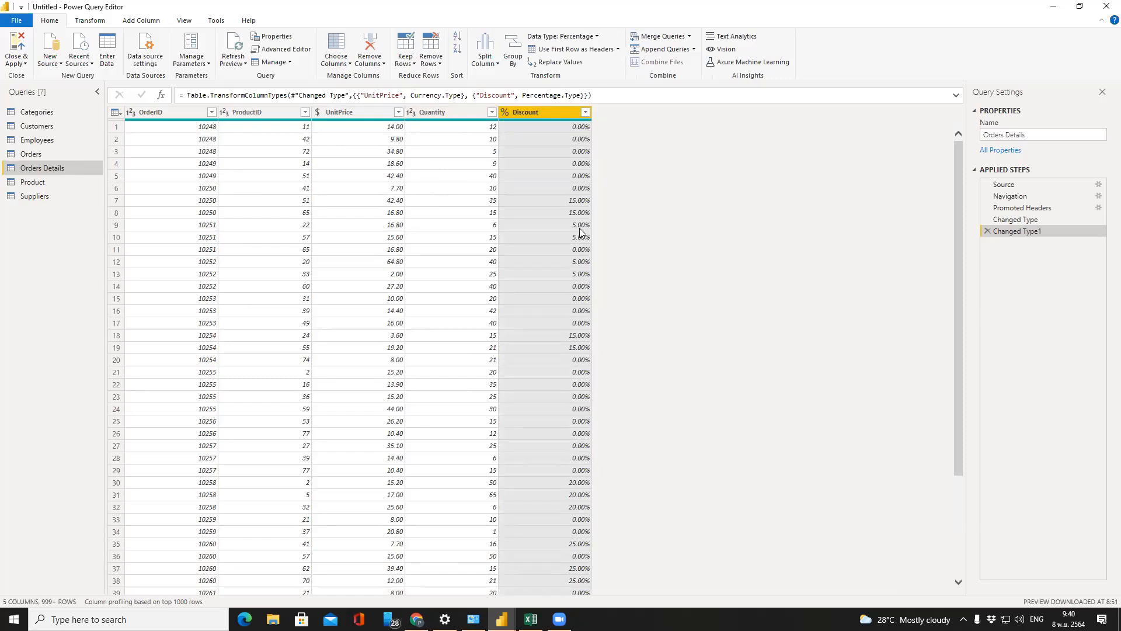
# Convert Discount back to Decimal Number as a new Changed Type2 step
pyautogui.click(586, 113)
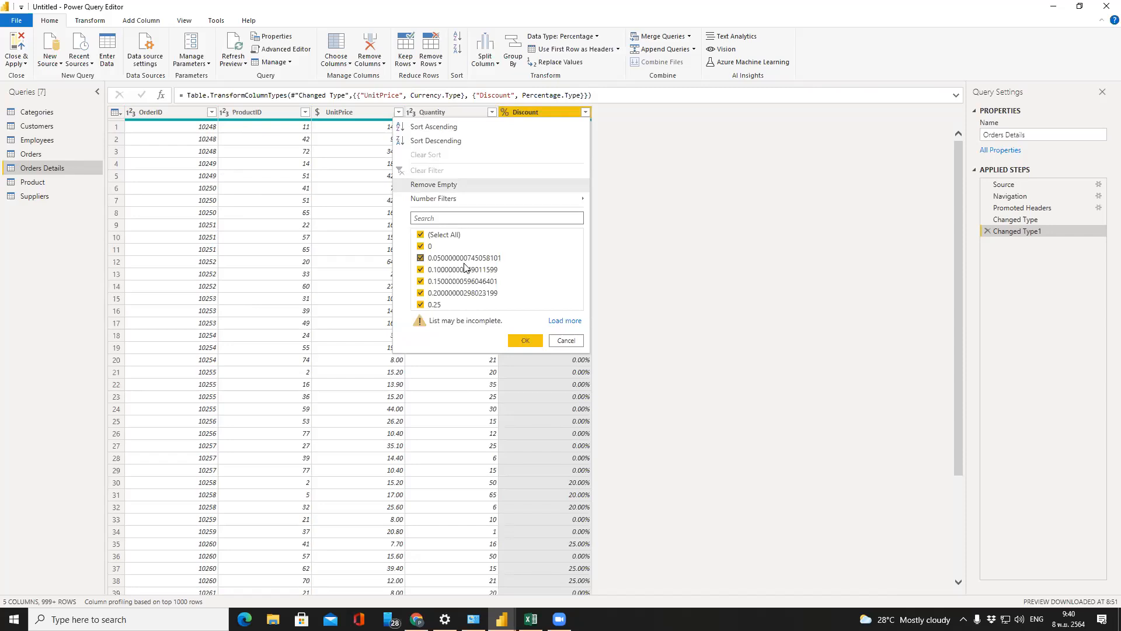
pyautogui.click(565, 341)
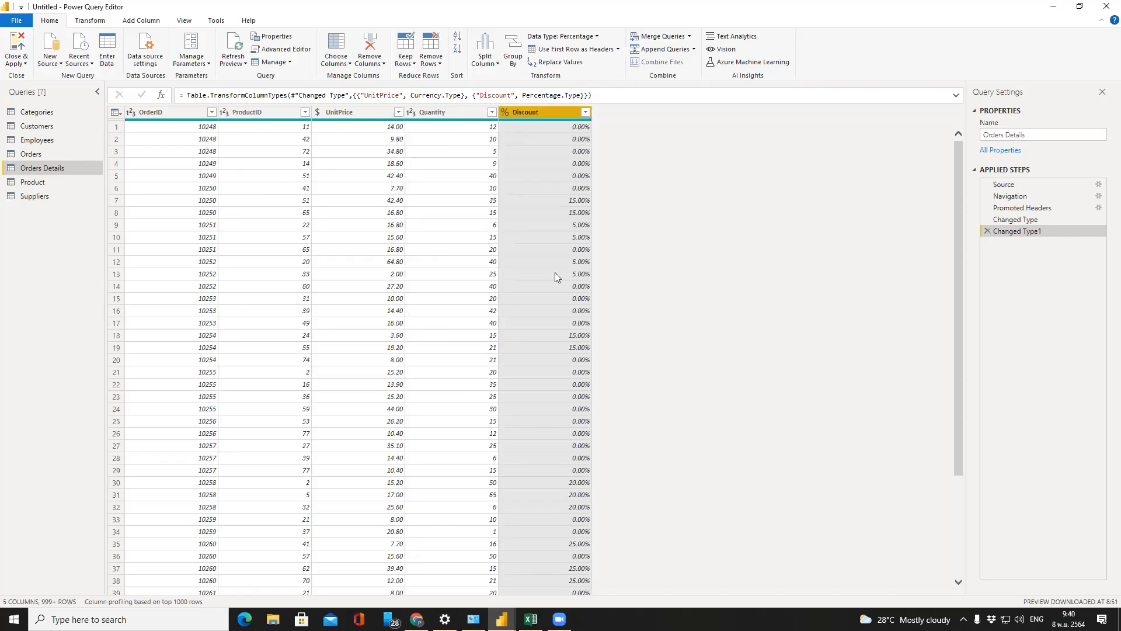
pyautogui.click(506, 113)
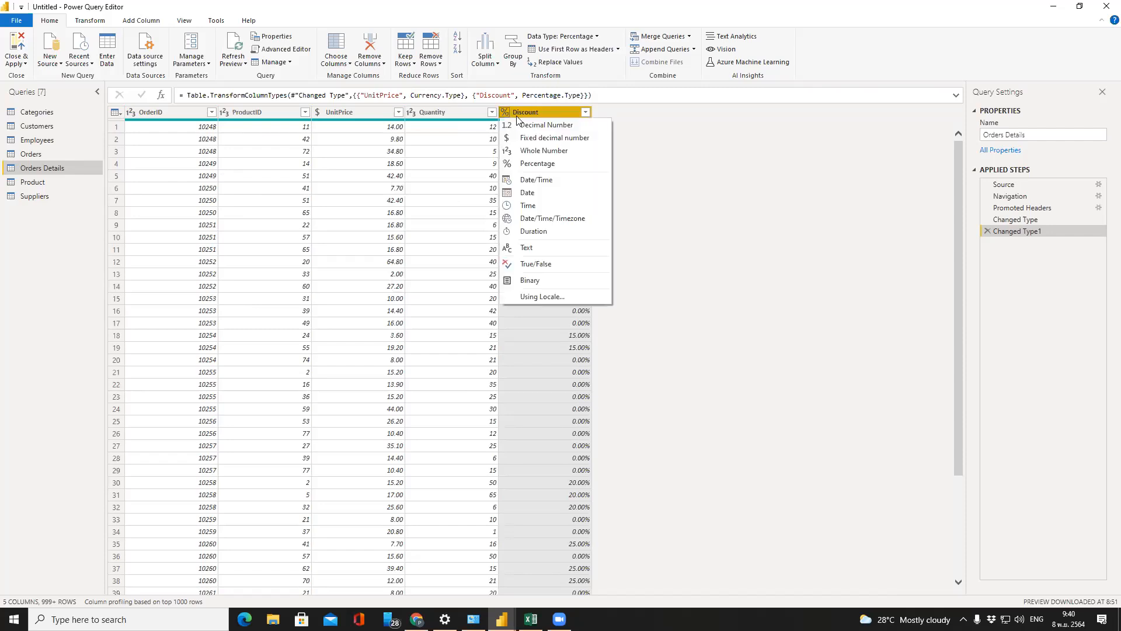
pyautogui.click(565, 129)
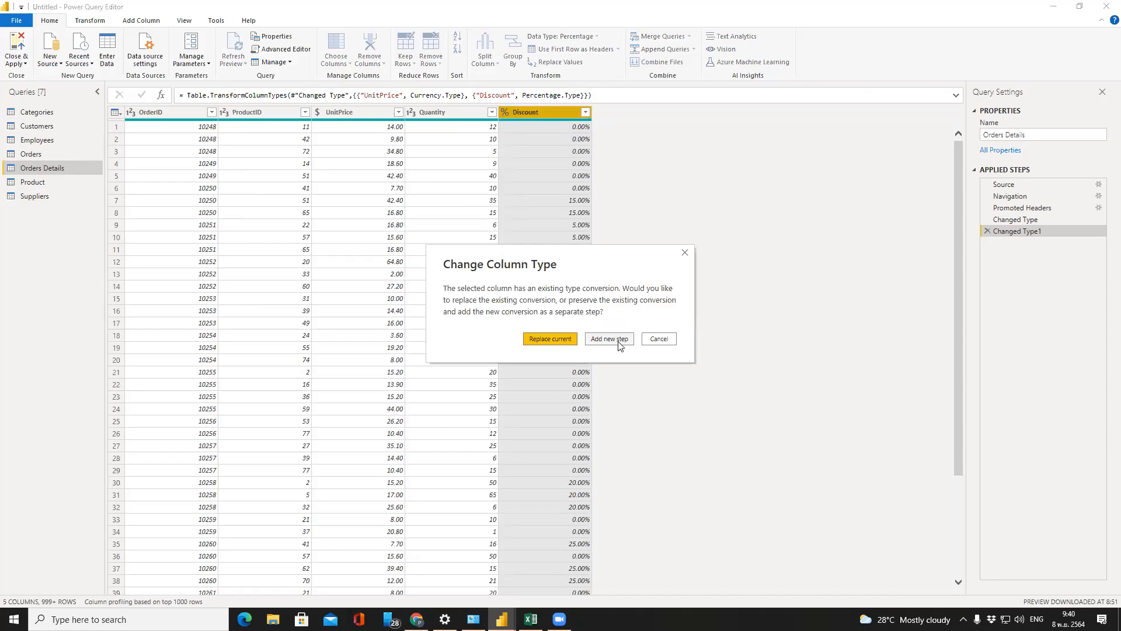
pyautogui.click(620, 343)
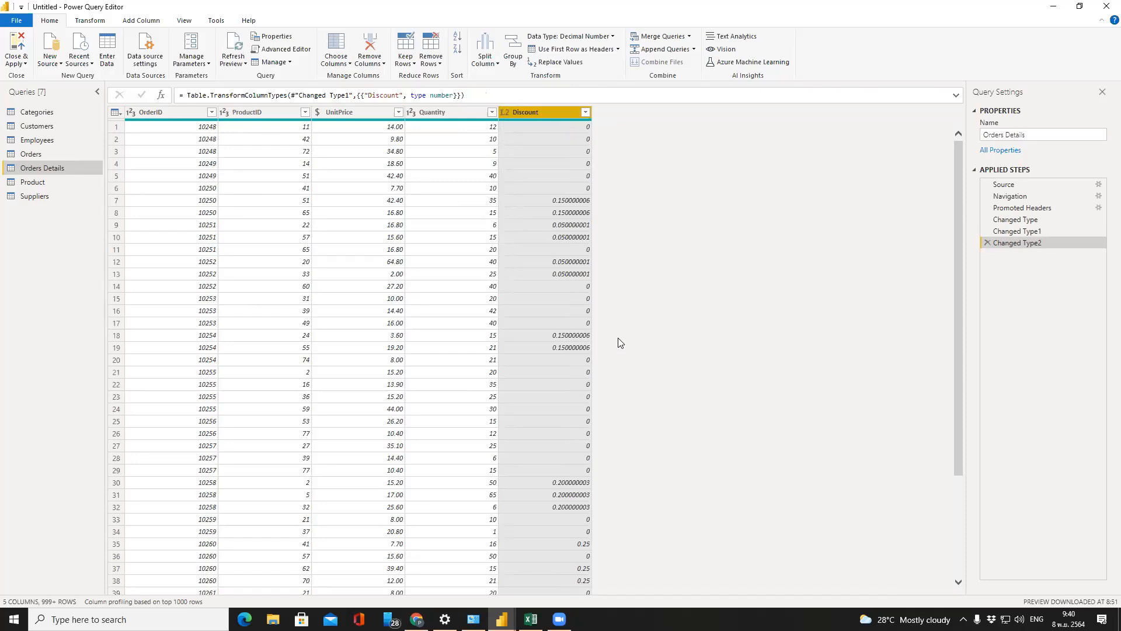
# Leave Discount's type unchanged and switch to the Product query (77 rows, 10 columns)
pyautogui.click(505, 112)
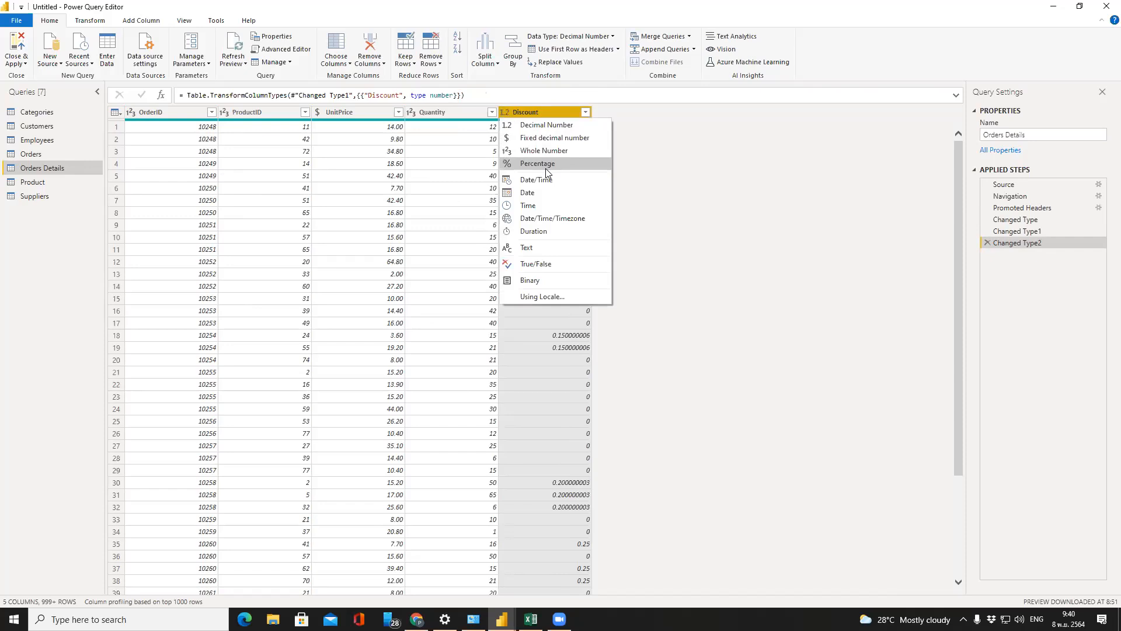
pyautogui.click(690, 186)
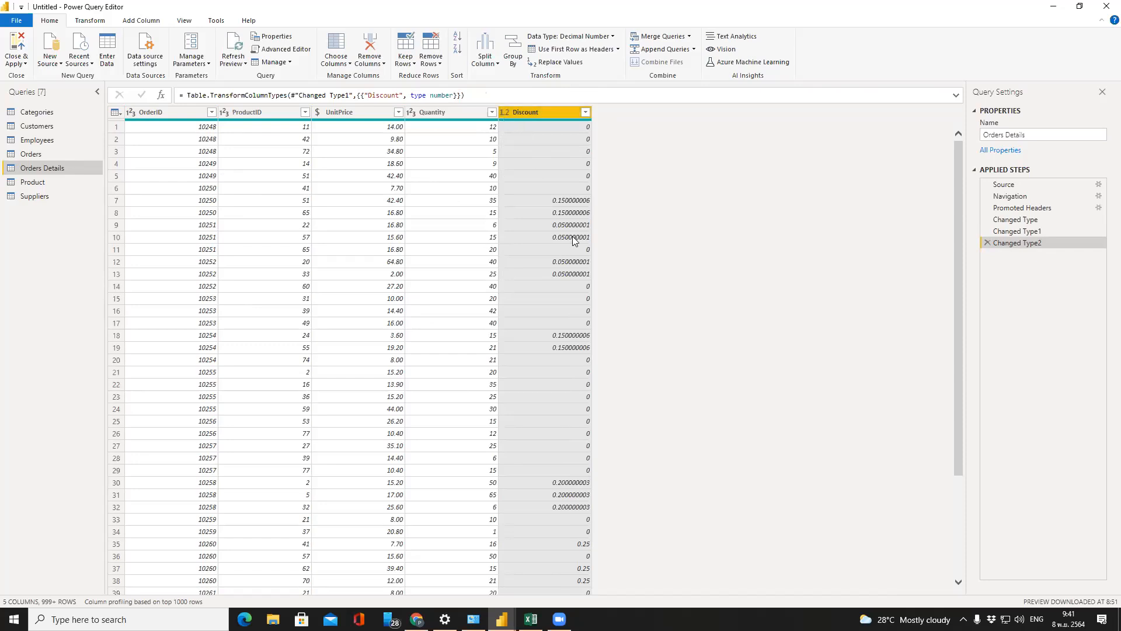
pyautogui.click(26, 183)
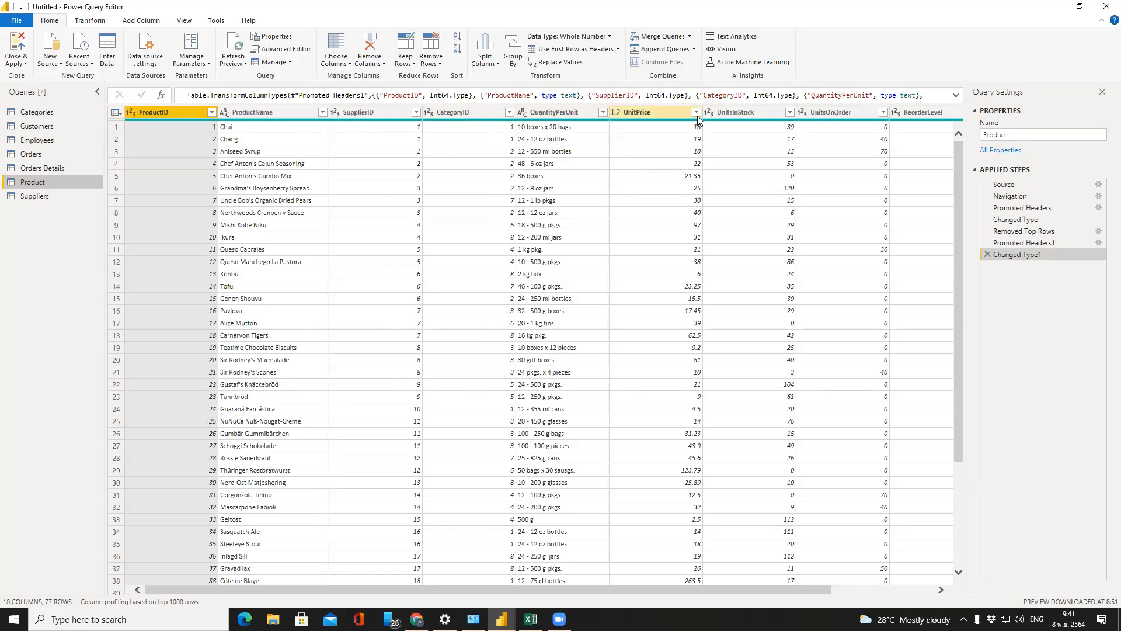
# Make UnitPrice a Fixed decimal number in a new step, leaving Discontinued as True/False
pyautogui.click(615, 112)
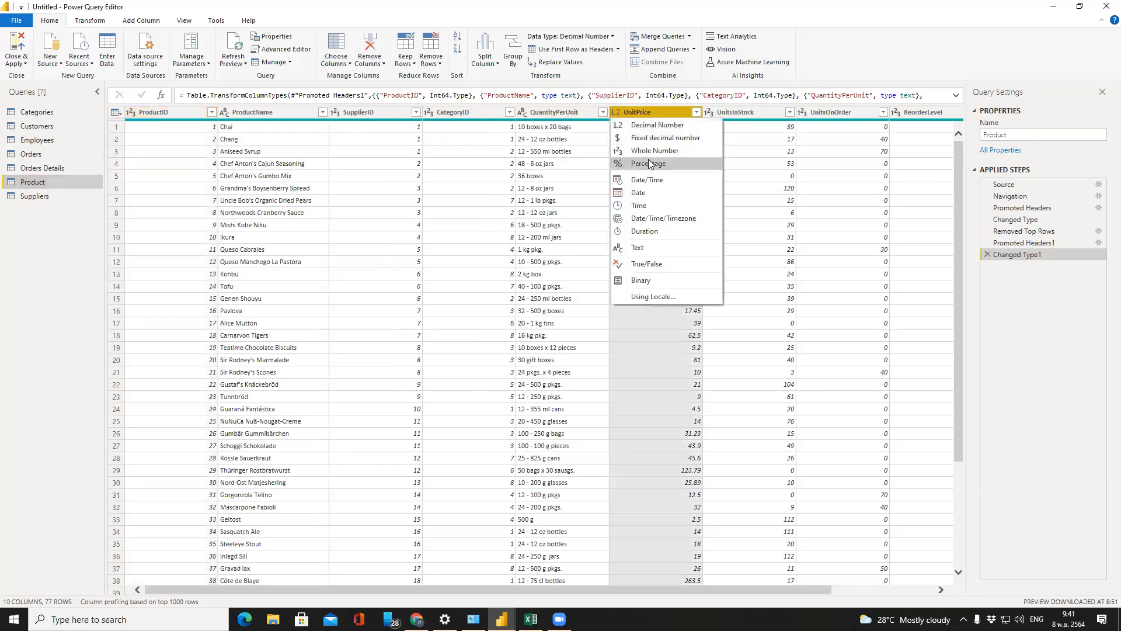
pyautogui.click(662, 141)
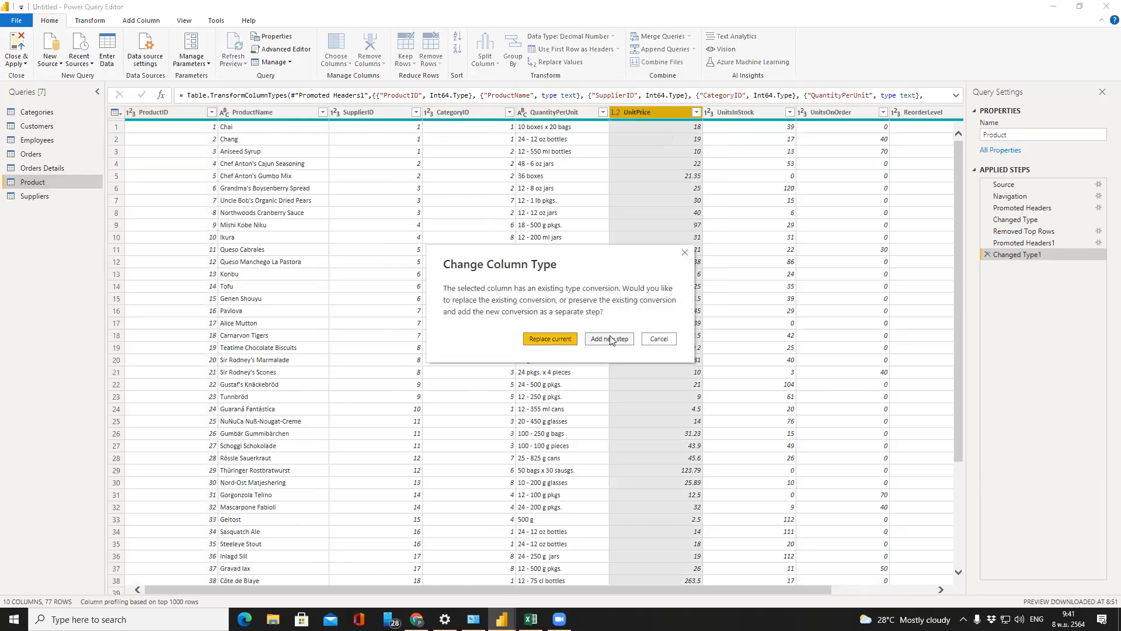
pyautogui.click(607, 339)
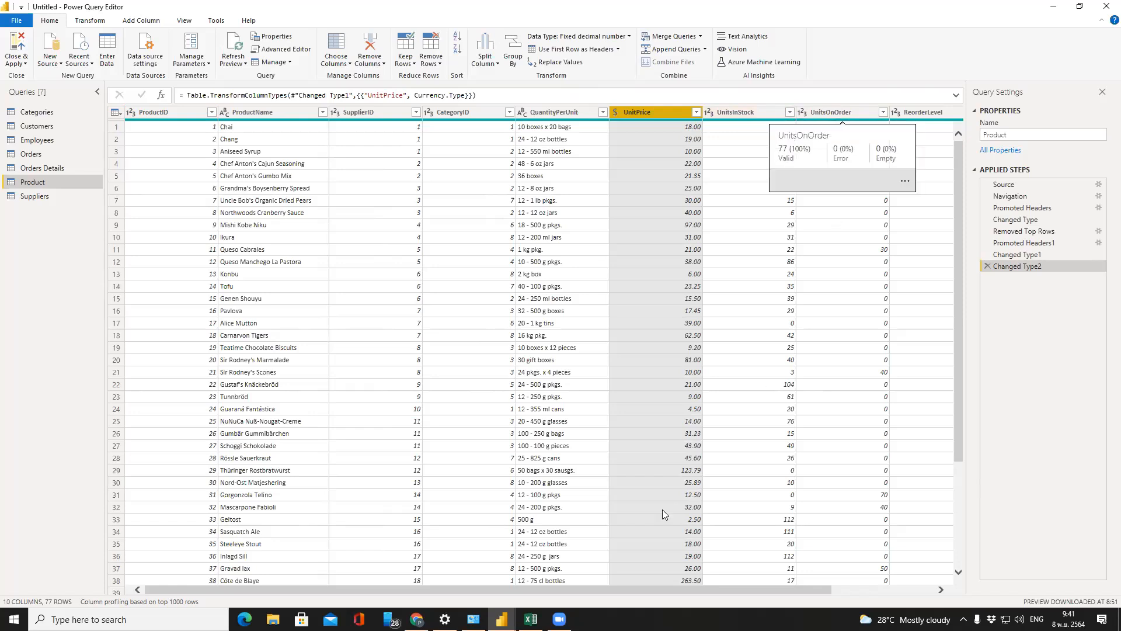
pyautogui.moveTo(673, 590); pyautogui.dragTo(763, 580)
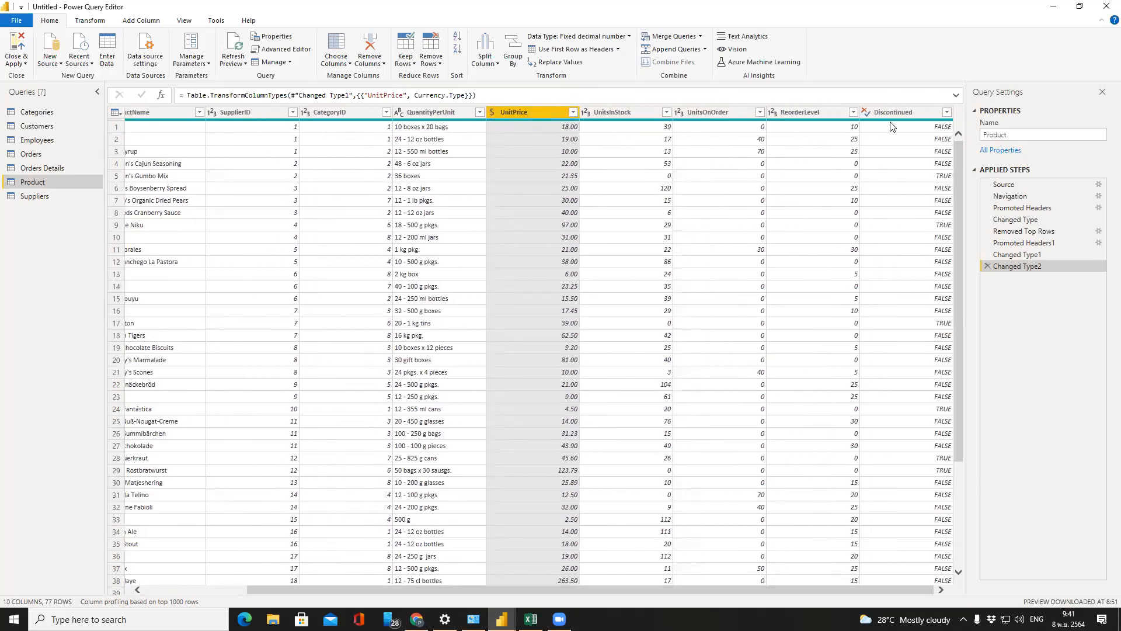
pyautogui.click(867, 112)
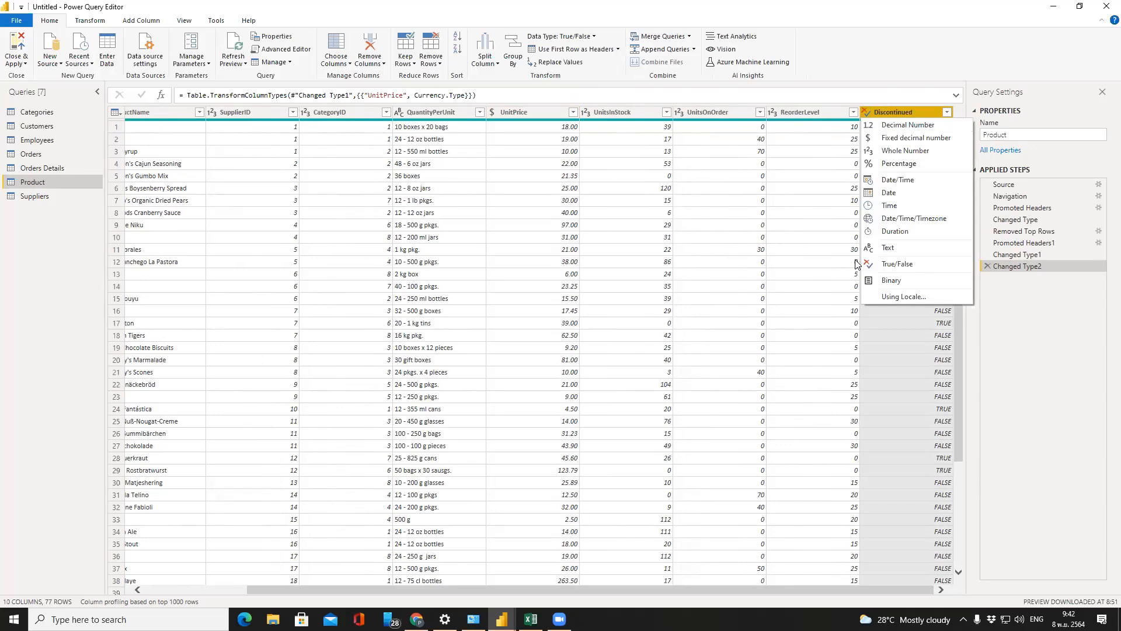
pyautogui.click(899, 263)
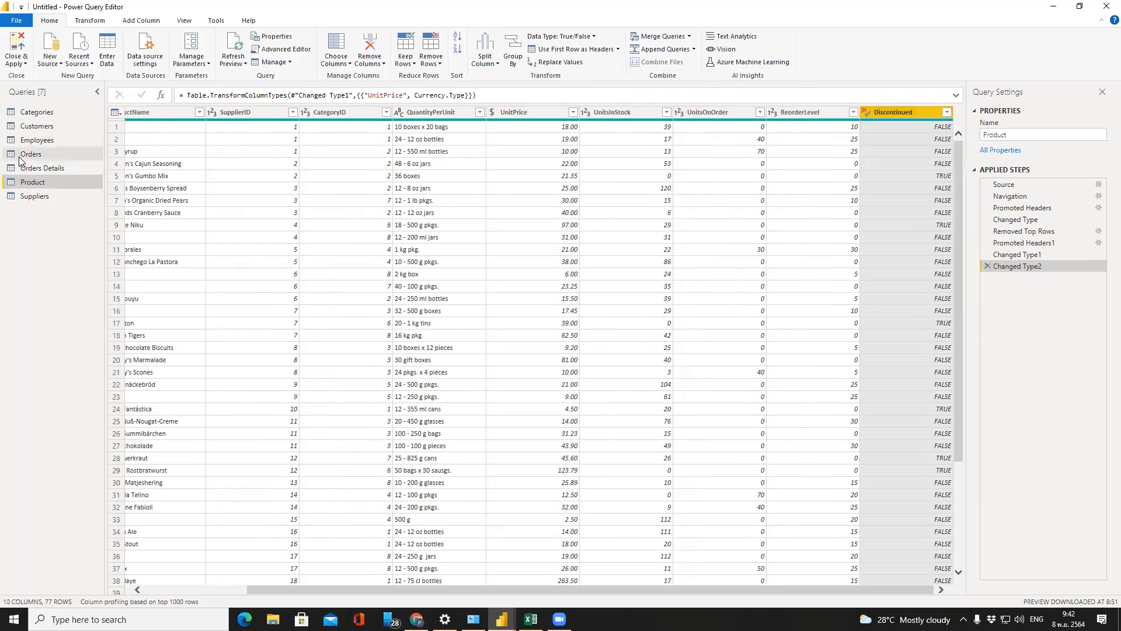
pyautogui.click(53, 195)
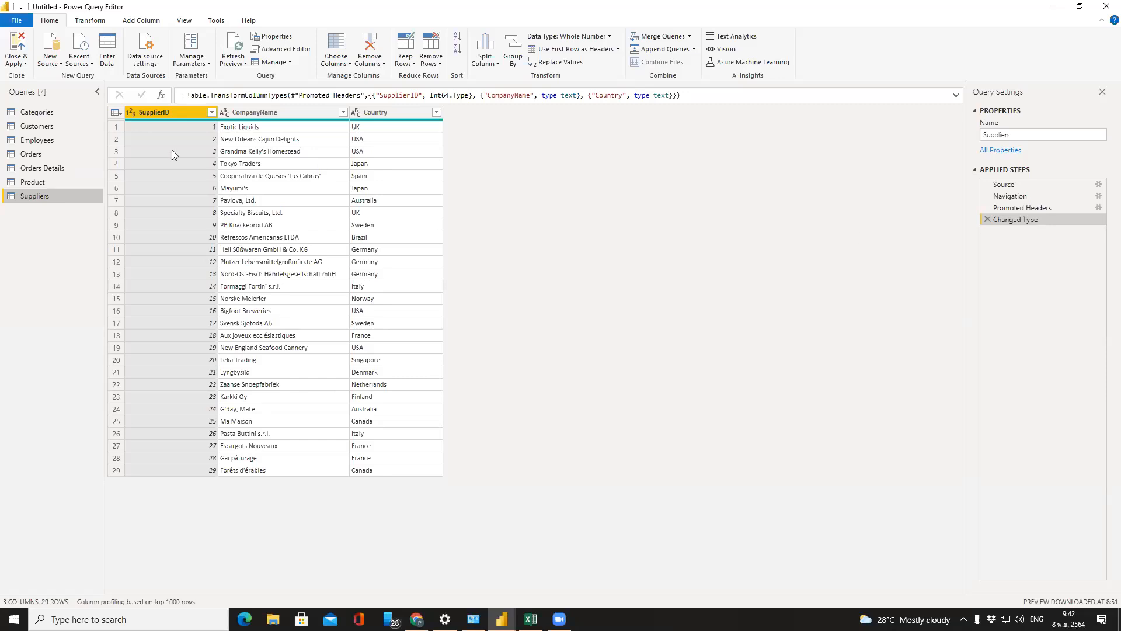
pyautogui.click(37, 112)
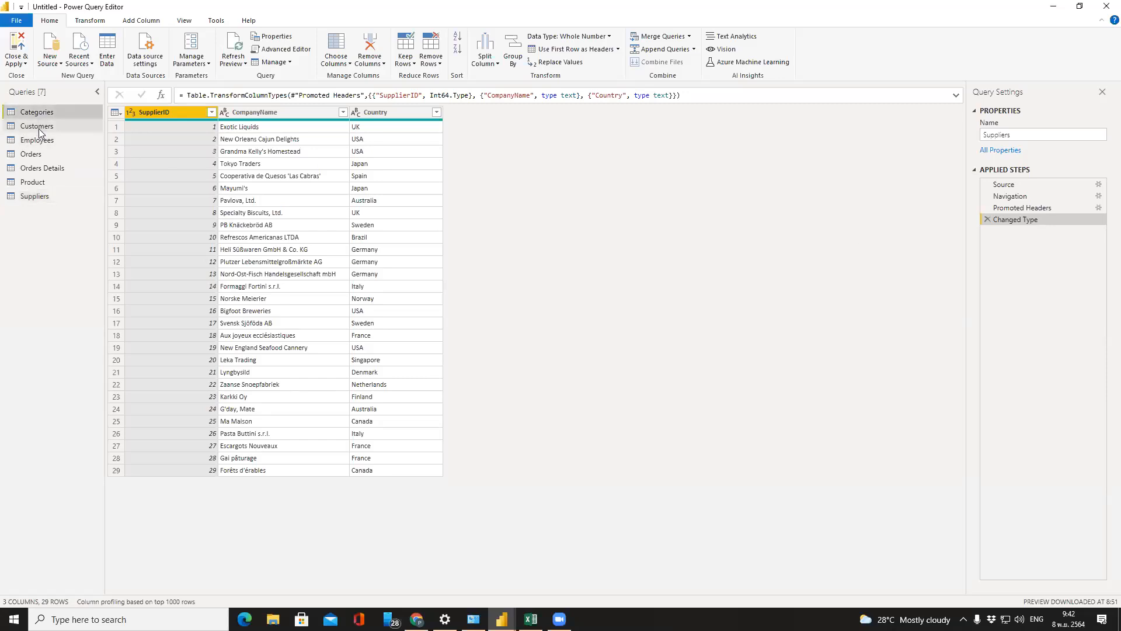
pyautogui.click(36, 126)
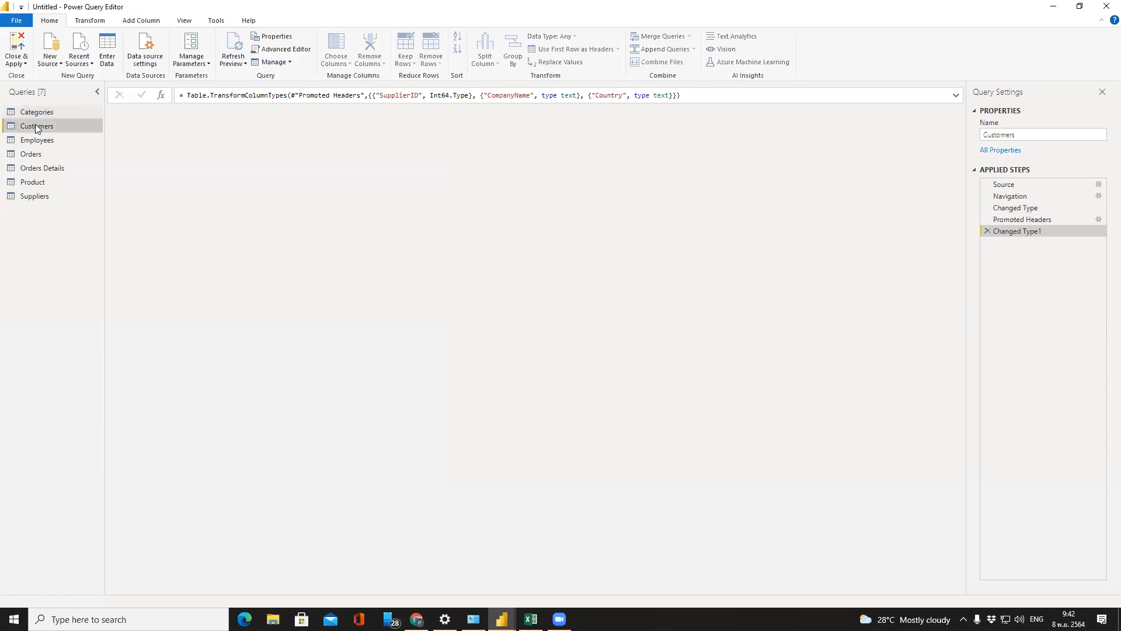
pyautogui.click(35, 139)
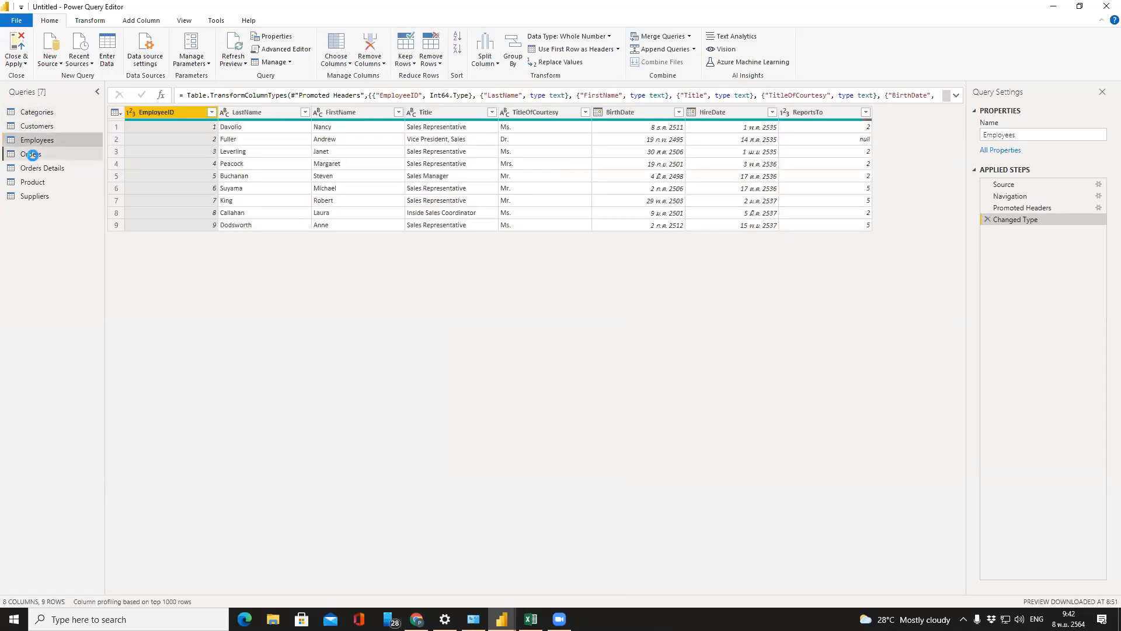
pyautogui.click(31, 154)
pyautogui.click(33, 181)
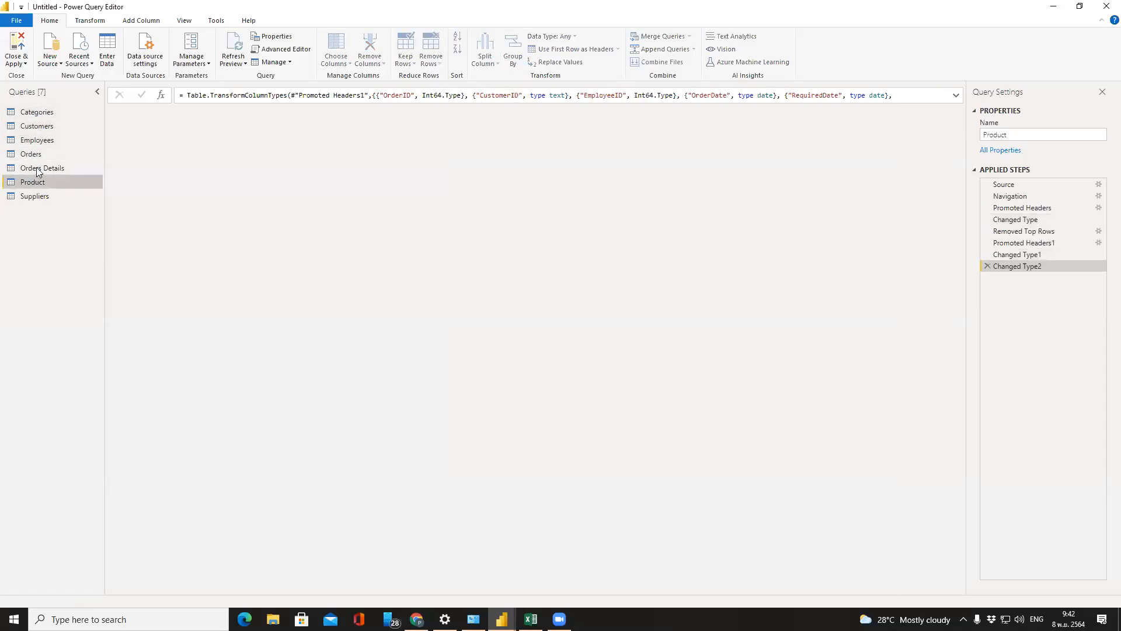
pyautogui.click(35, 197)
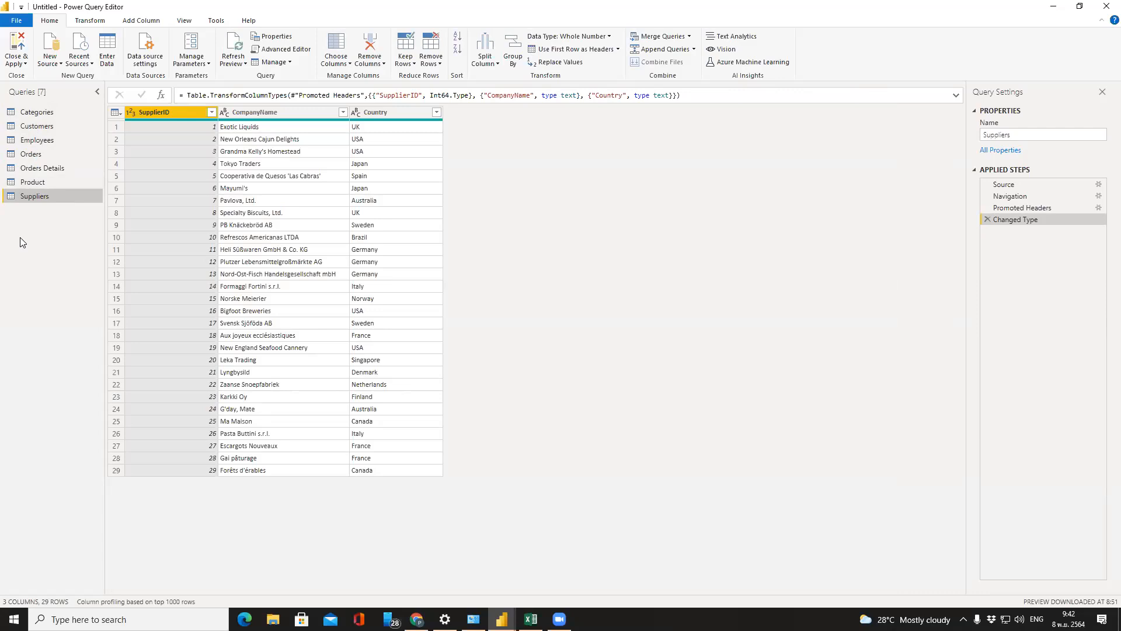
# Close & Apply the queries to load all seven tables into Power BI Desktop
pyautogui.click(13, 61)
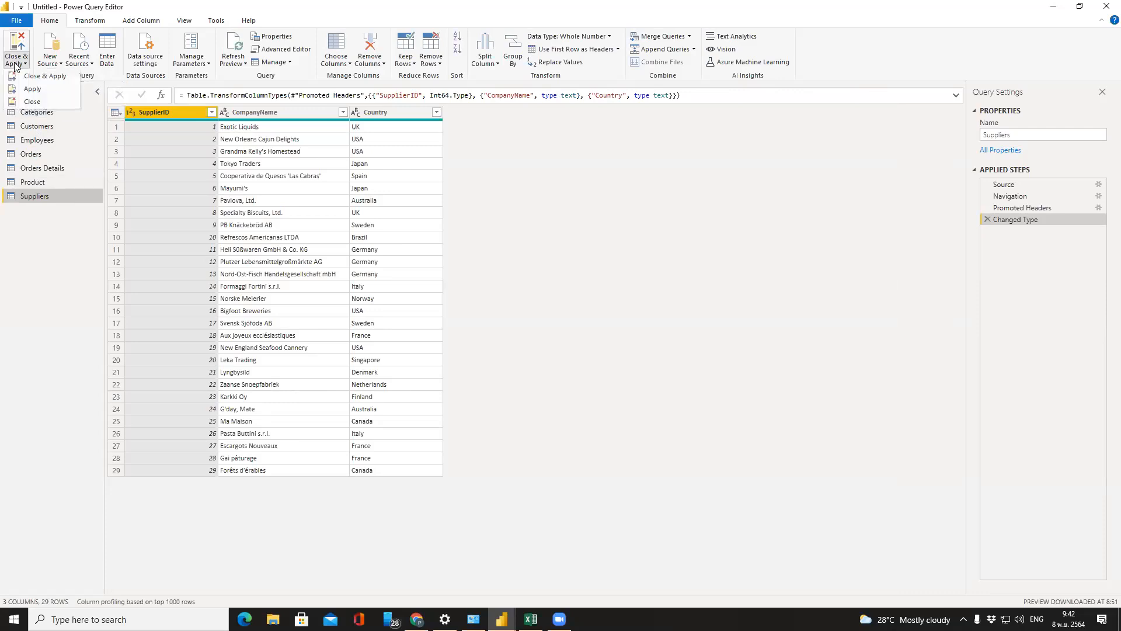
pyautogui.click(20, 49)
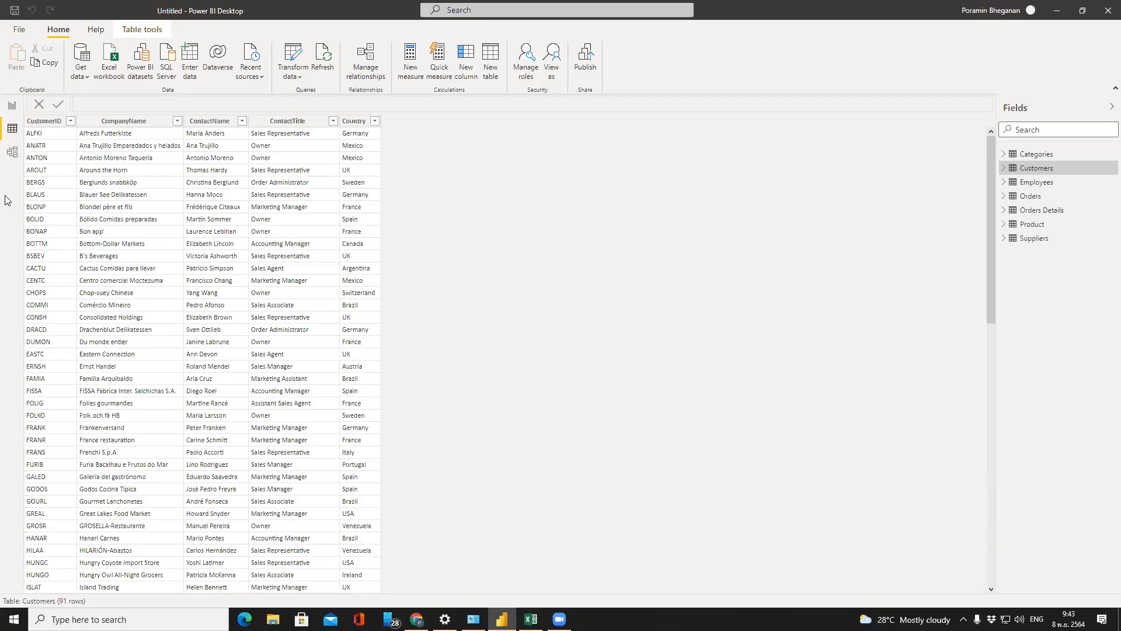
# Start saving the report and browse to the Dropbox folder
pyautogui.click(22, 34)
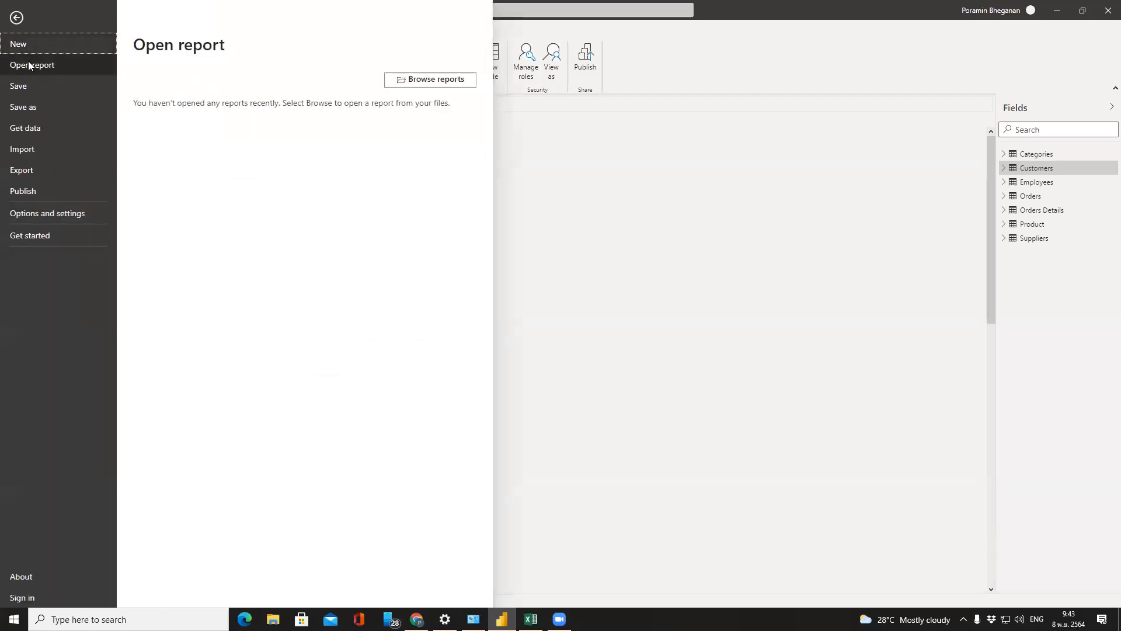
pyautogui.click(31, 86)
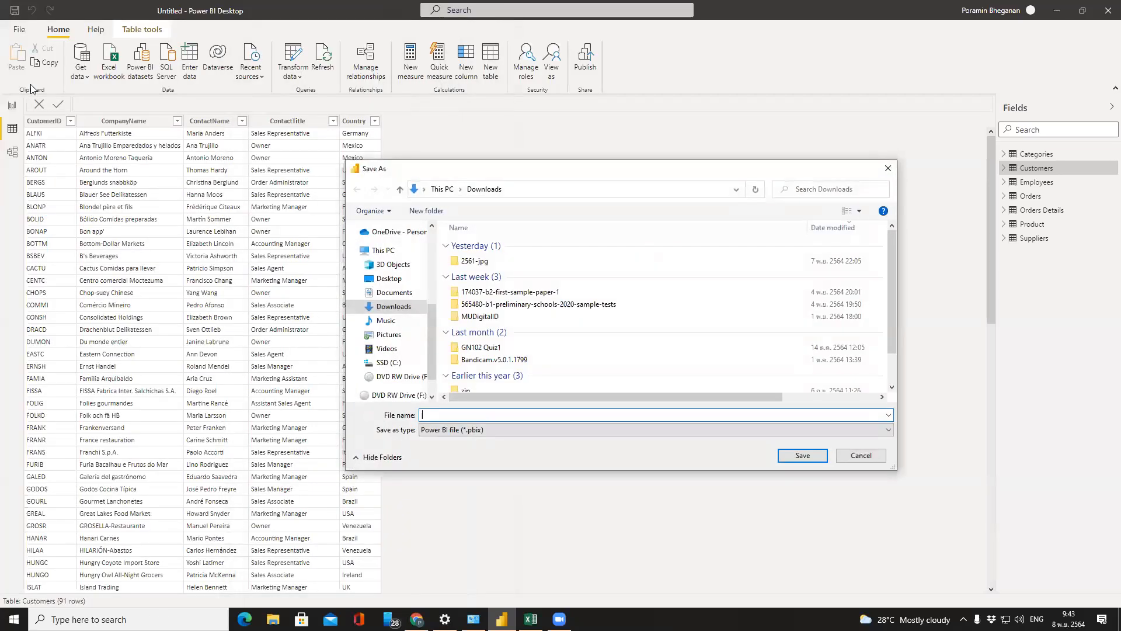
pyautogui.moveTo(545, 168); pyautogui.dragTo(434, 68)
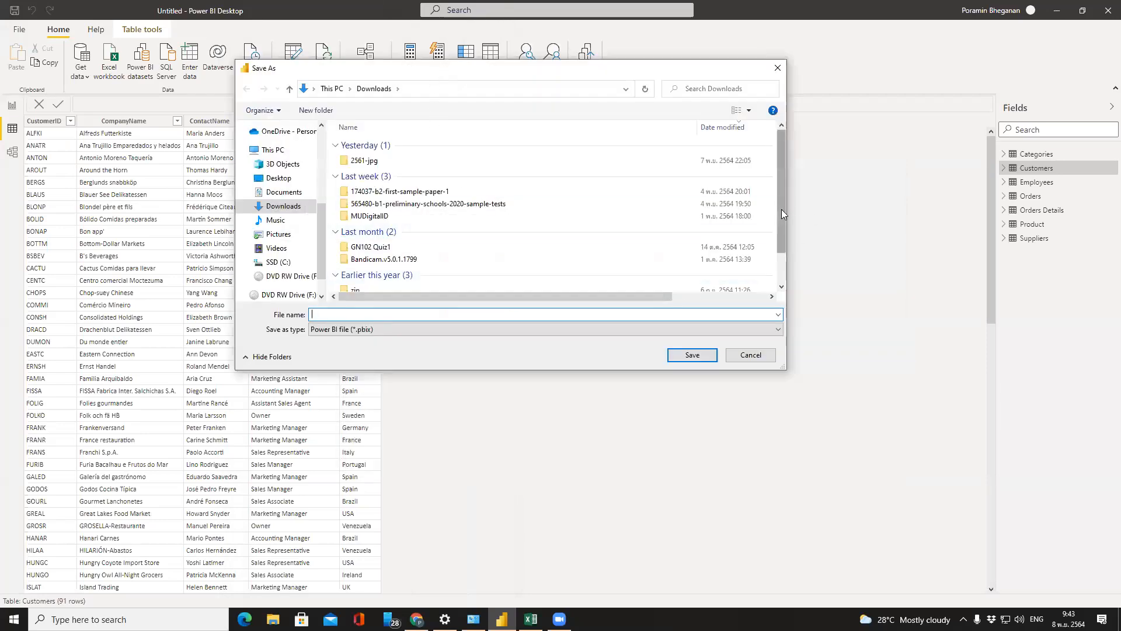
pyautogui.scroll(-1, 782, 209)
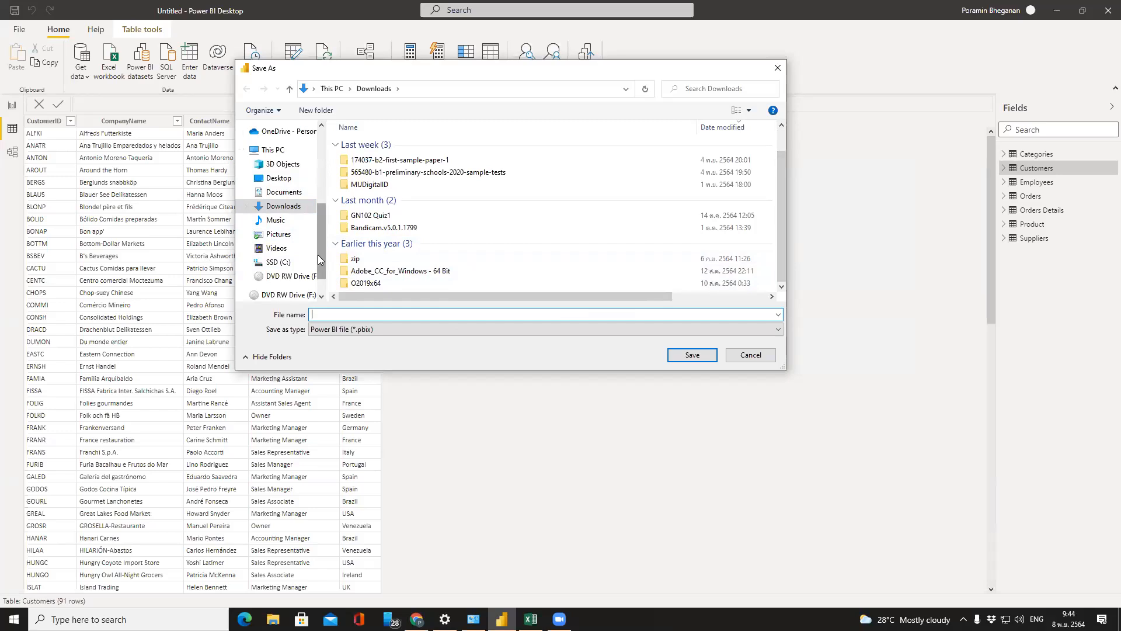
pyautogui.moveTo(318, 255); pyautogui.dragTo(325, 154)
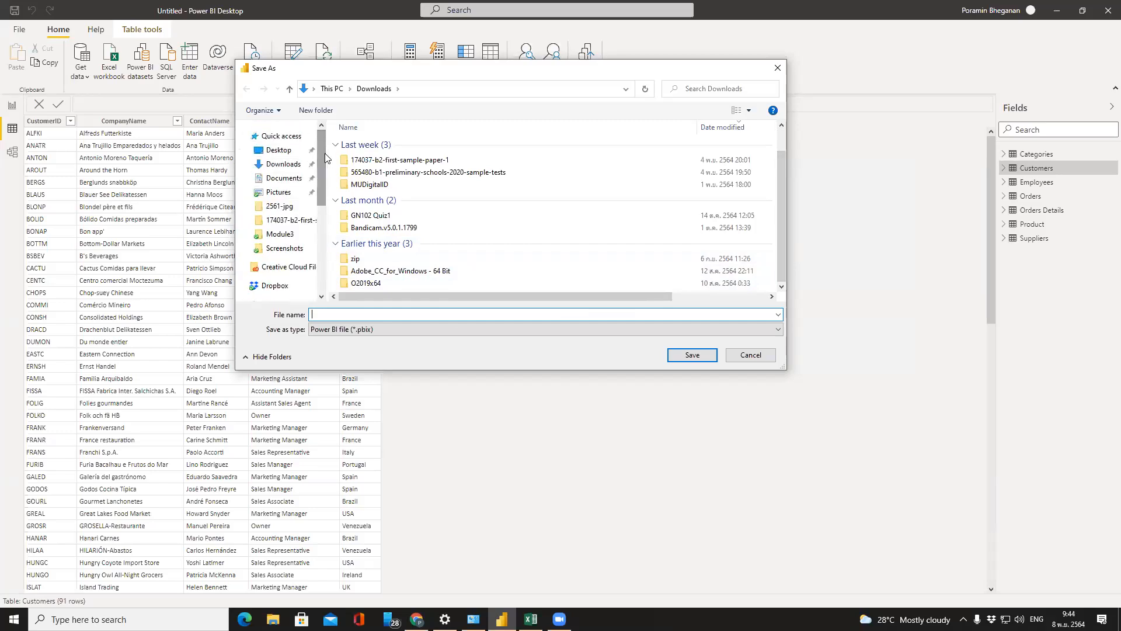
pyautogui.moveTo(322, 156); pyautogui.dragTo(325, 200)
pyautogui.click(274, 192)
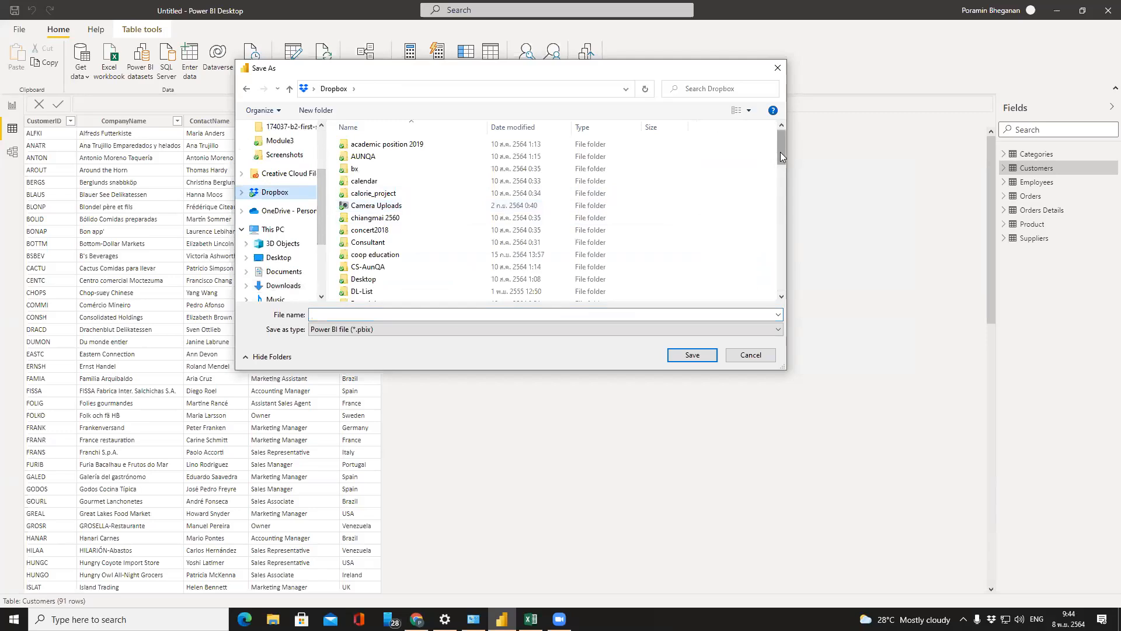
# Save the report as 'ABC Sales' in ICMB207-T1-2122 > ICMB207S4-2122
pyautogui.moveTo(780, 152); pyautogui.dragTo(783, 177)
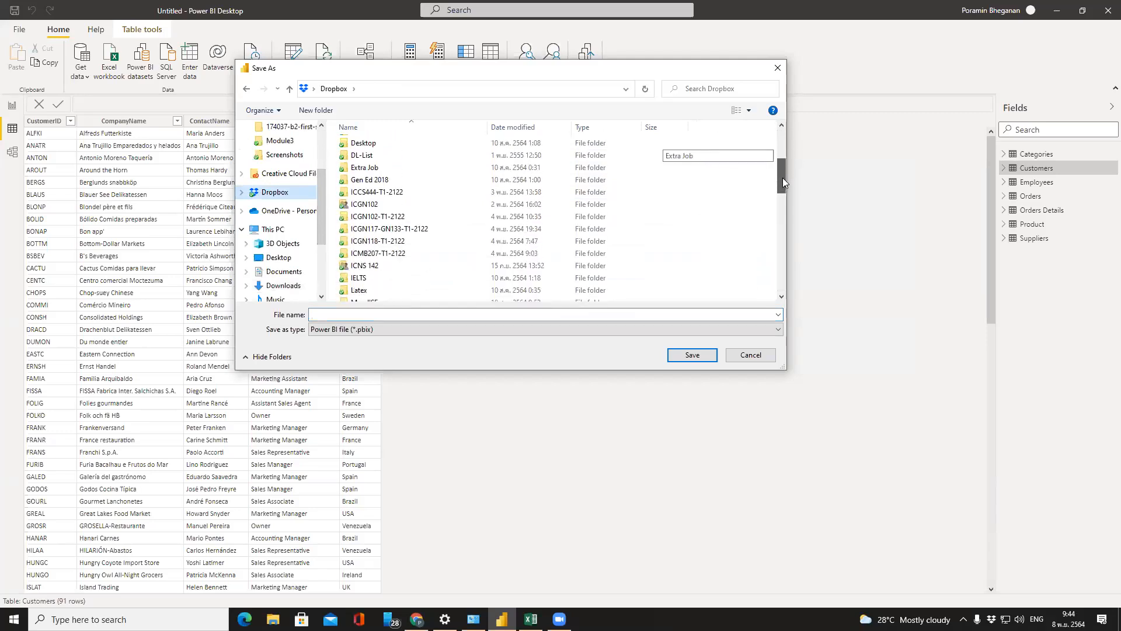
pyautogui.doubleClick(377, 252)
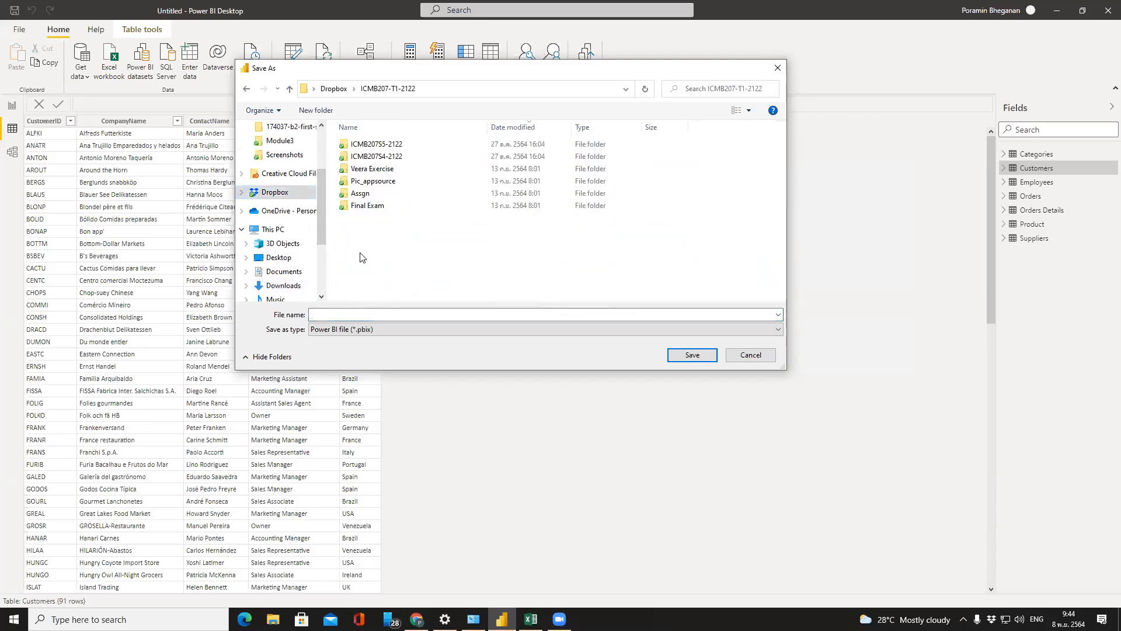
pyautogui.doubleClick(380, 156)
pyautogui.click(386, 313)
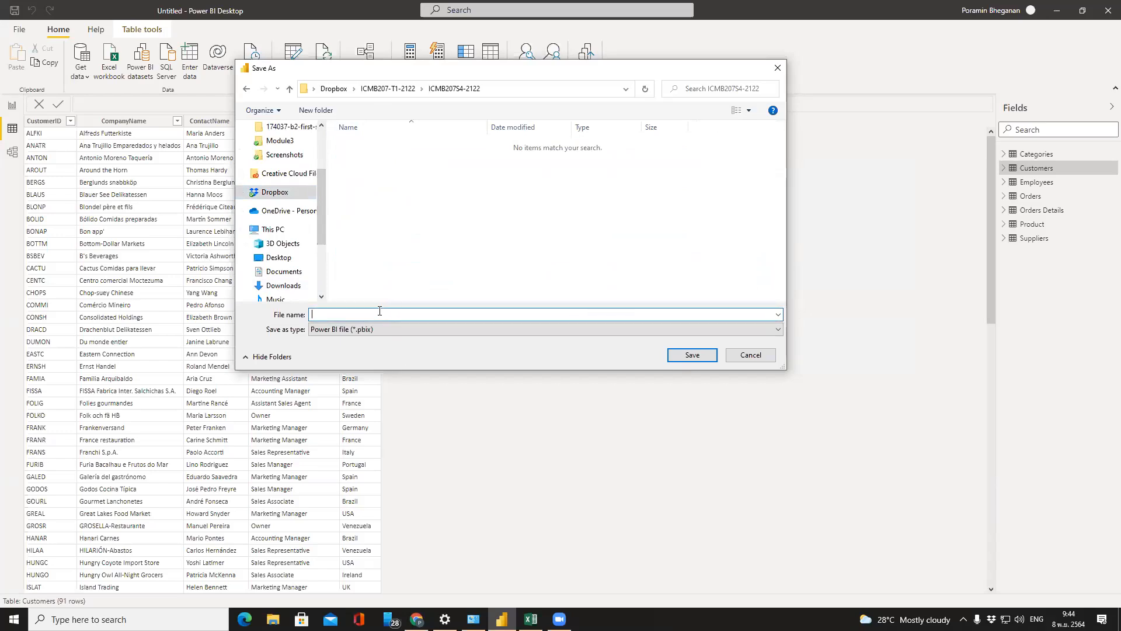
pyautogui.write('ABC Sales')
pyautogui.click(695, 356)
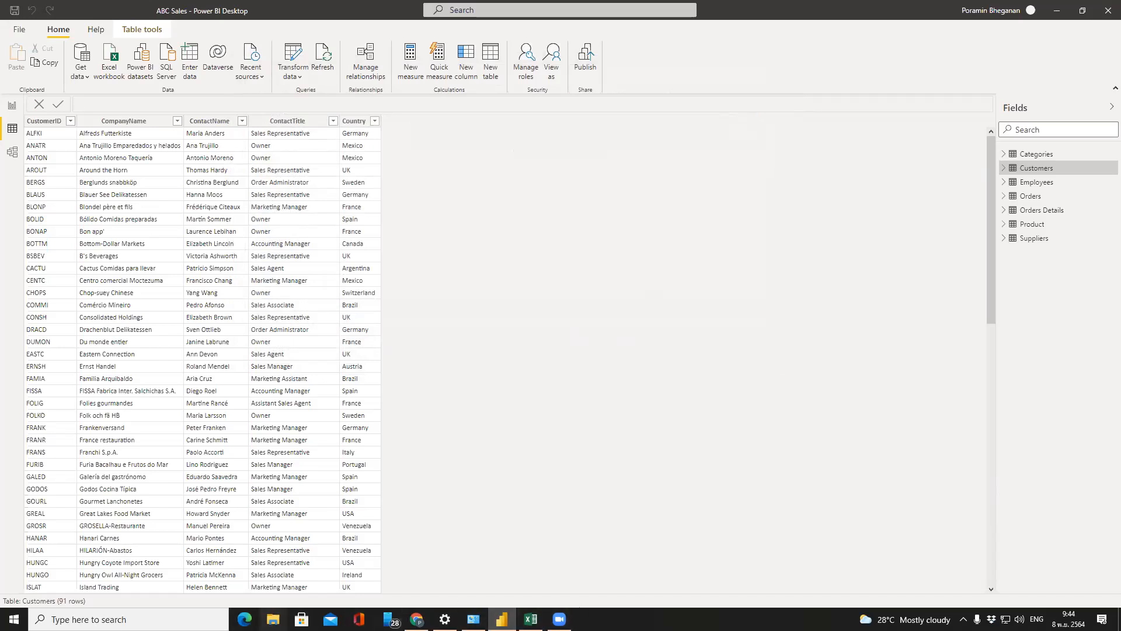
# Open File Explorer maximized at Dropbox > ICMB207-T1-2122 > ICMB207S4-2122
pyautogui.click(272, 619)
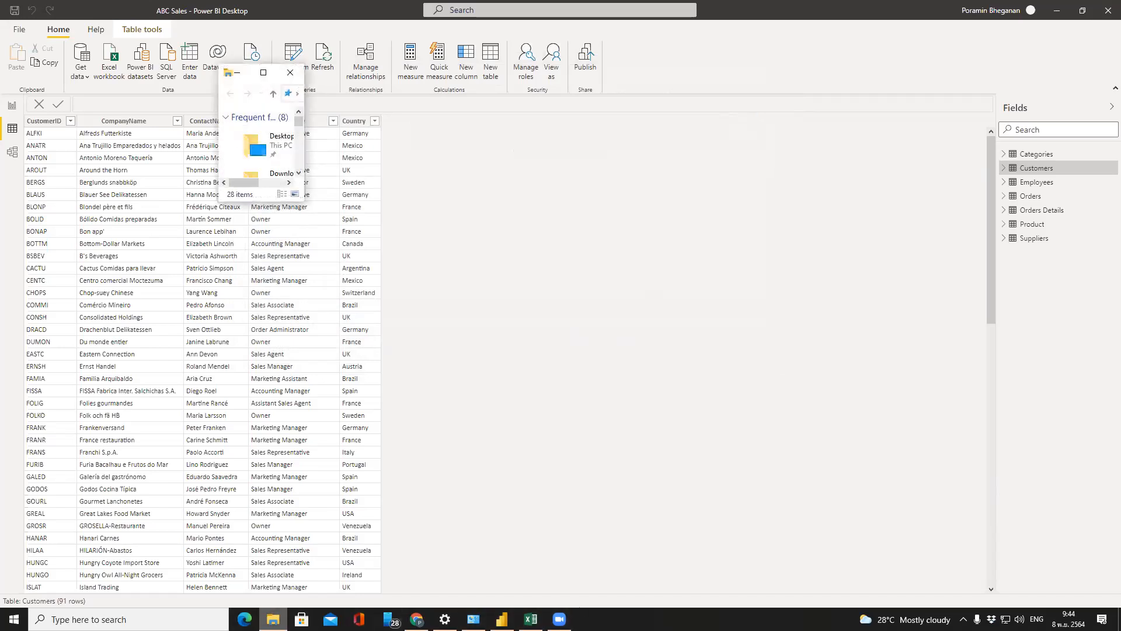
pyautogui.click(263, 73)
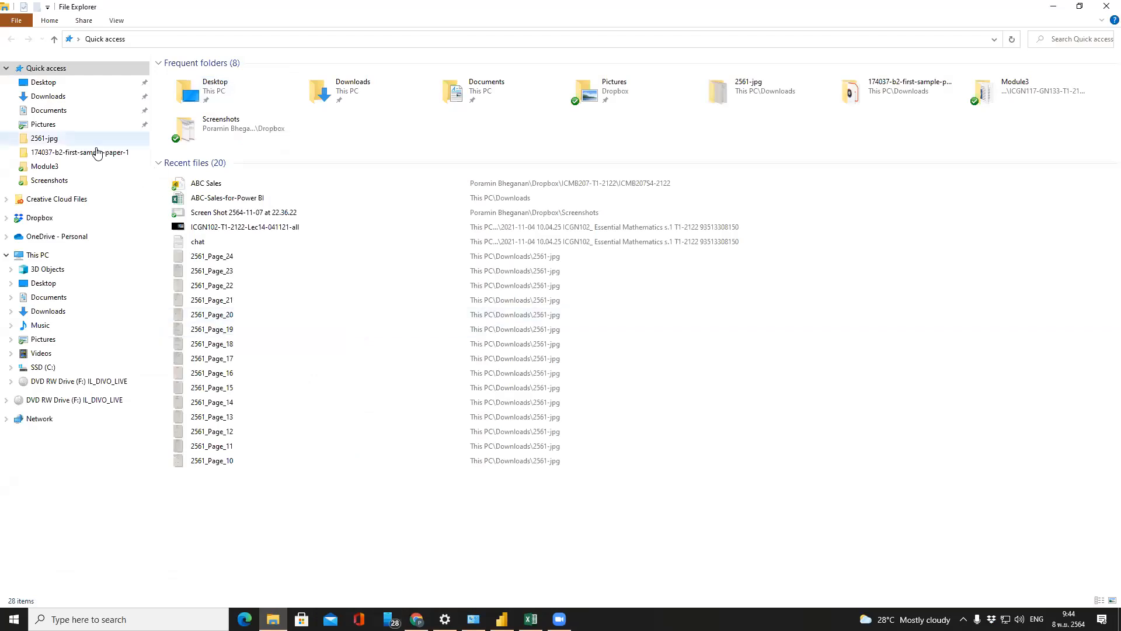
pyautogui.click(69, 218)
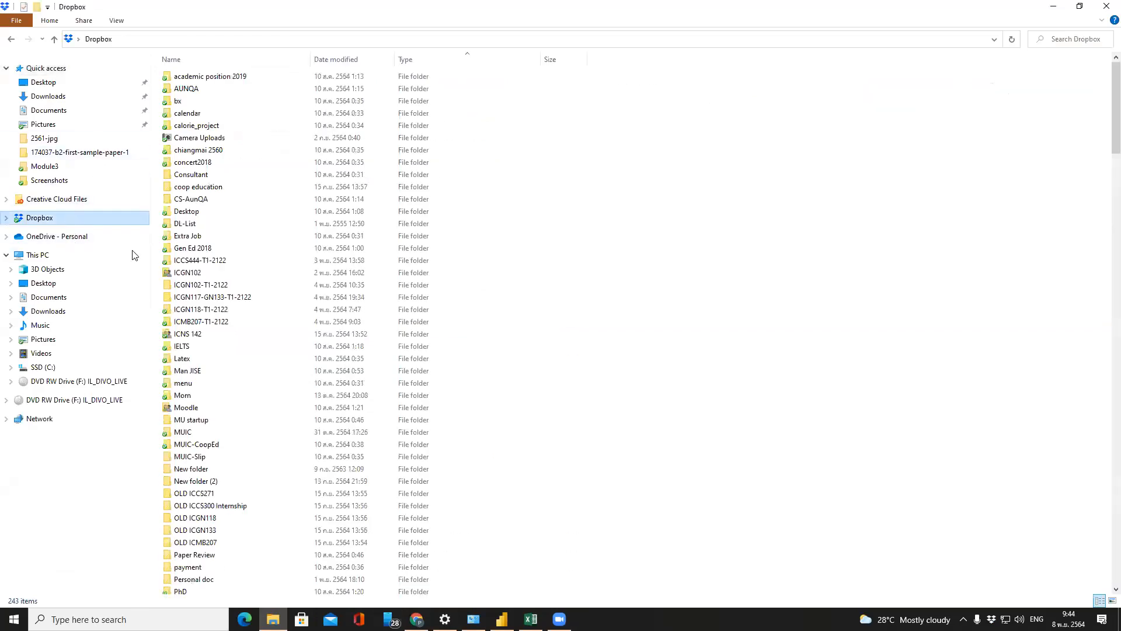
pyautogui.doubleClick(236, 323)
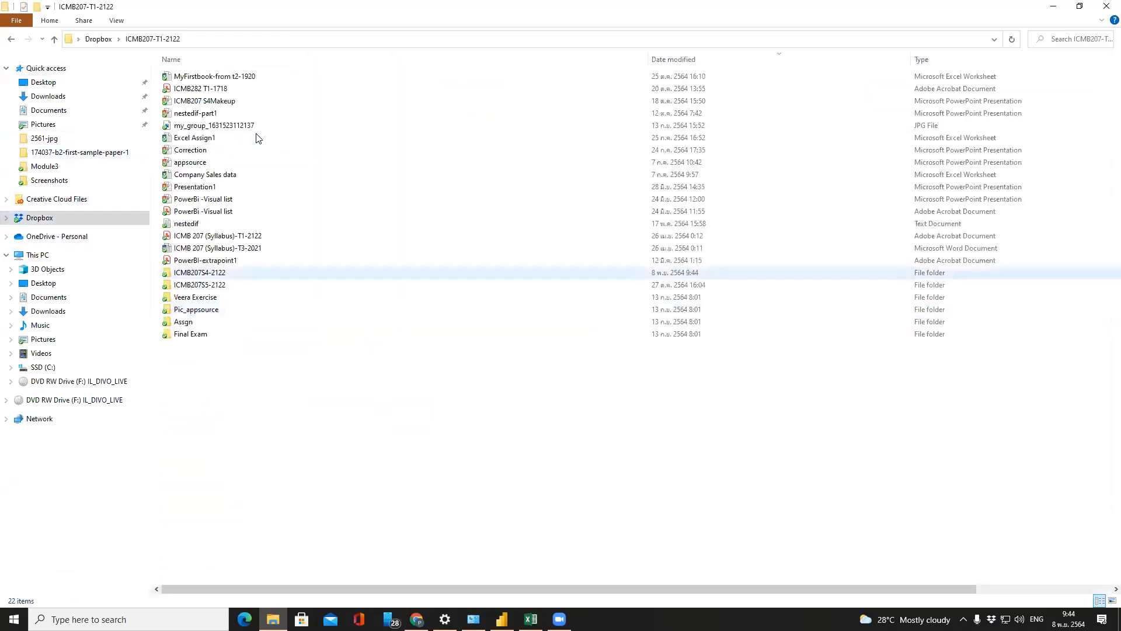
pyautogui.doubleClick(237, 274)
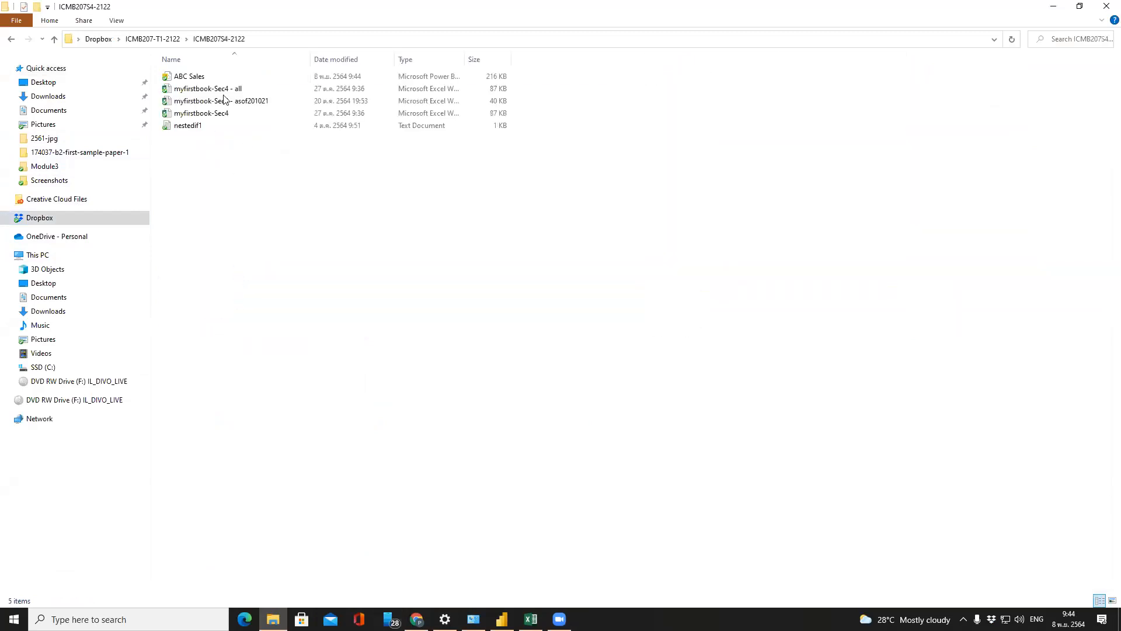
# Confirm ABC Sales is a 216 KB Power BI Desktop Document, then close Power BI Desktop
pyautogui.click(205, 82)
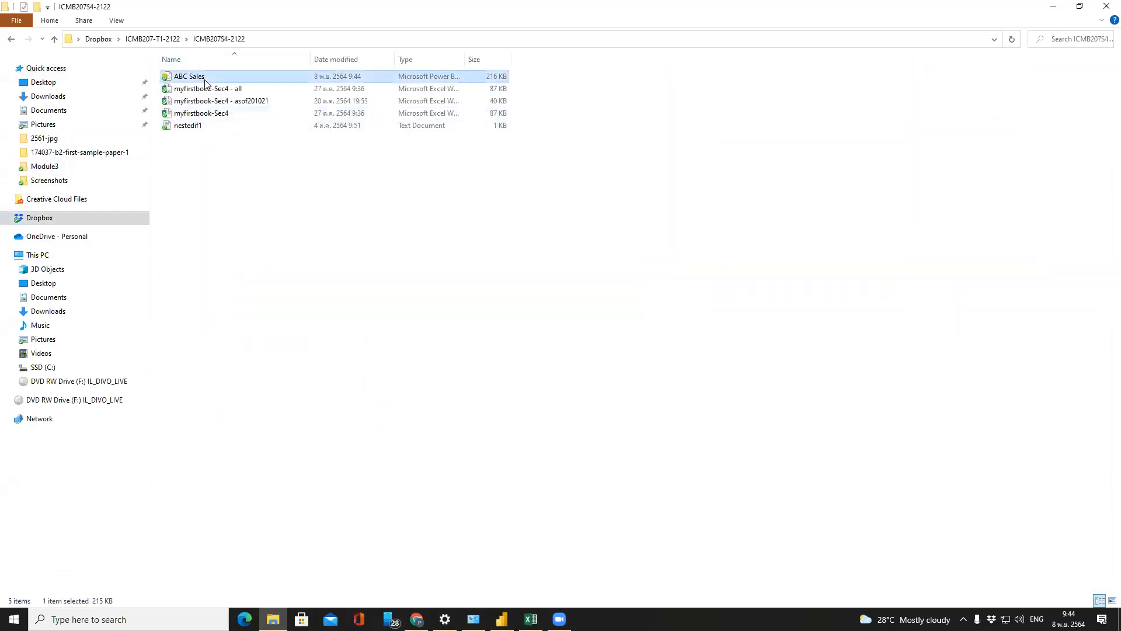
pyautogui.moveTo(466, 57); pyautogui.dragTo(628, 74)
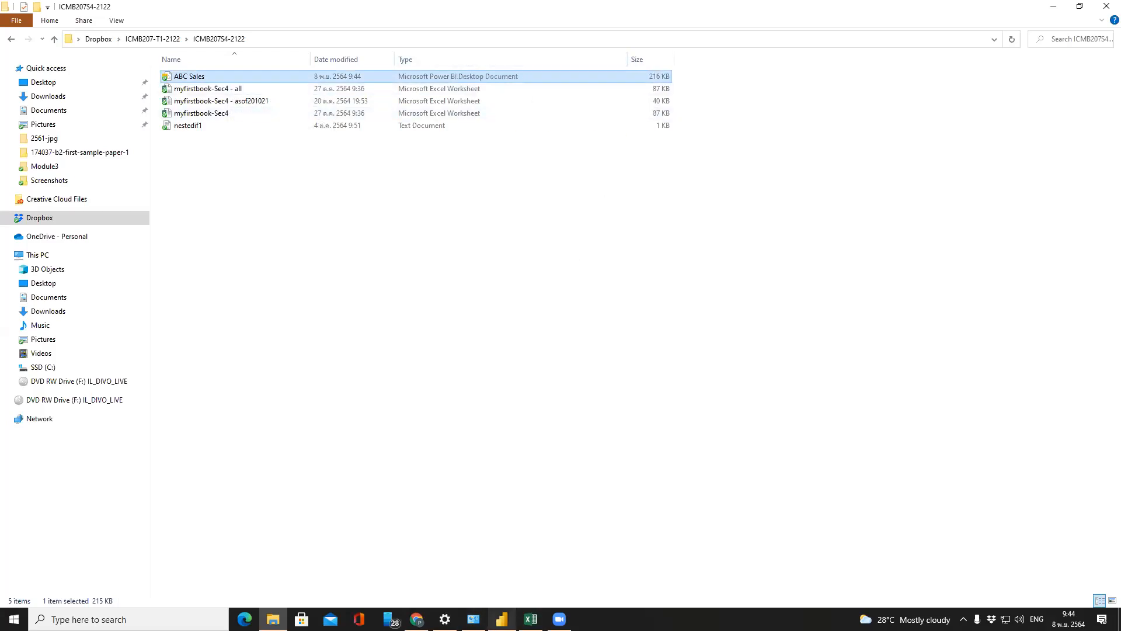
pyautogui.click(502, 619)
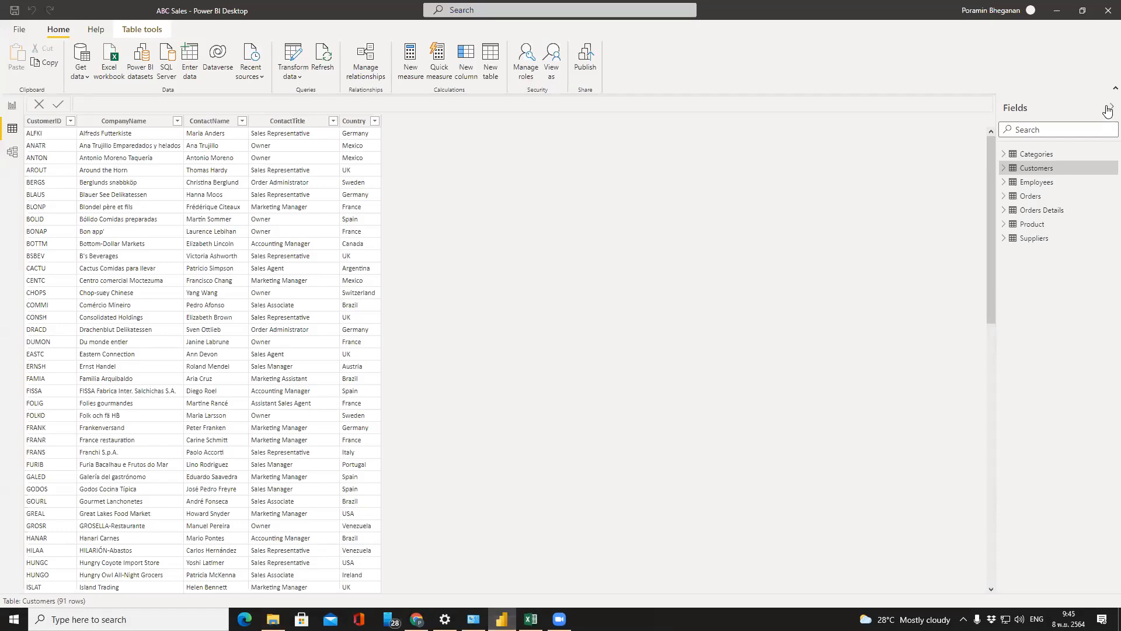
pyautogui.click(1105, 13)
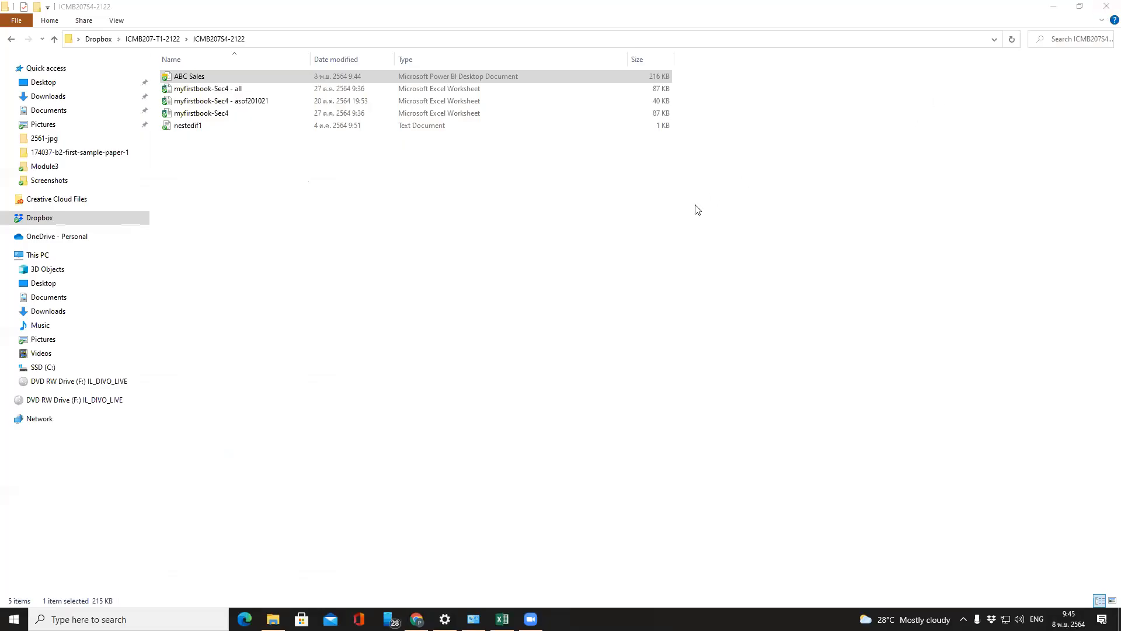